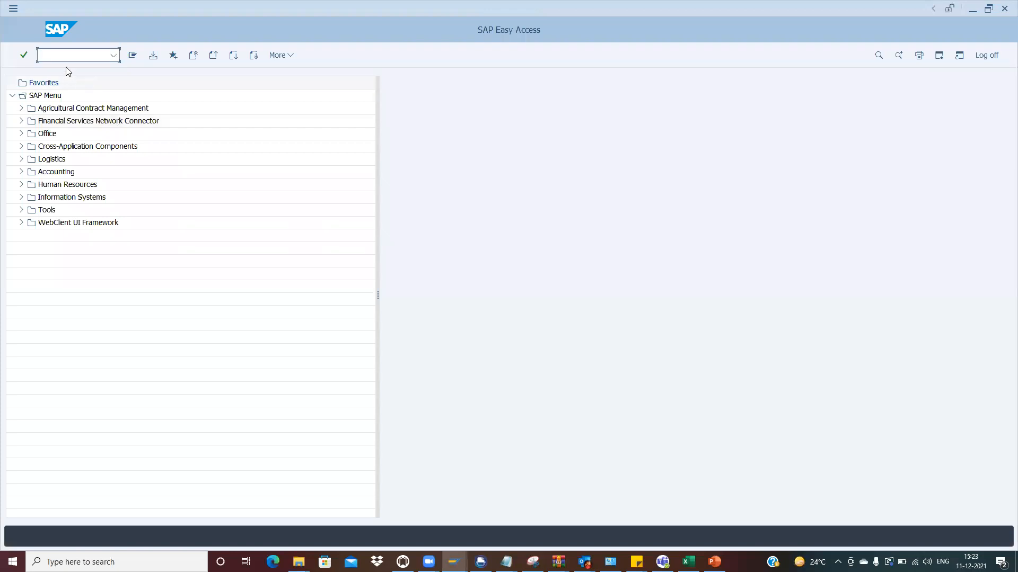
# Step: Open the Store documents transaction with /noawd
pyautogui.write('/n')
pyautogui.write('oawd')
pyautogui.press('Return')
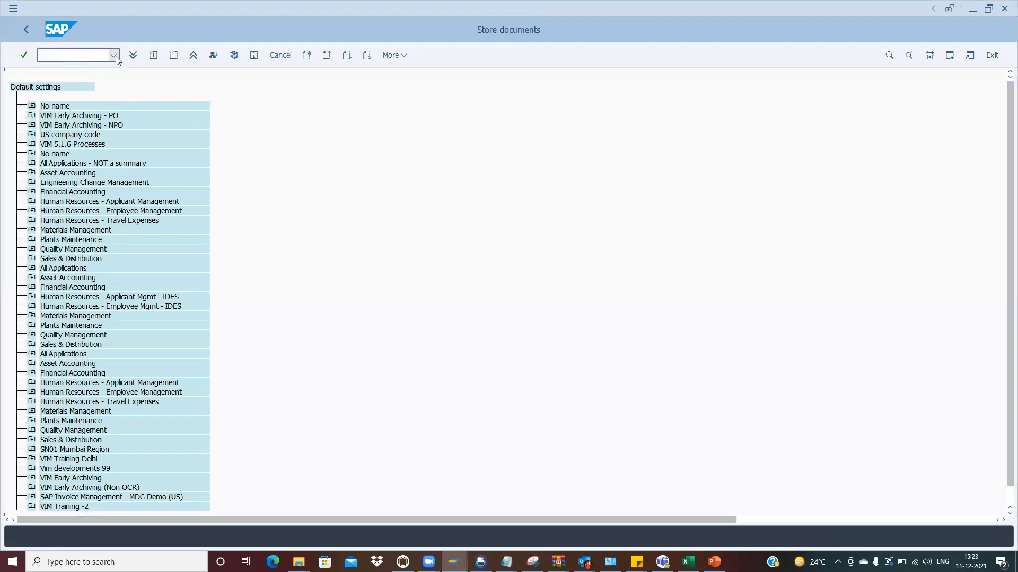
pyautogui.click(113, 55)
pyautogui.click(83, 67)
pyautogui.press('BackSpace')
# Step: Expand the VIM Training folder in the document storage tree to list its document types
pyautogui.click(32, 115)
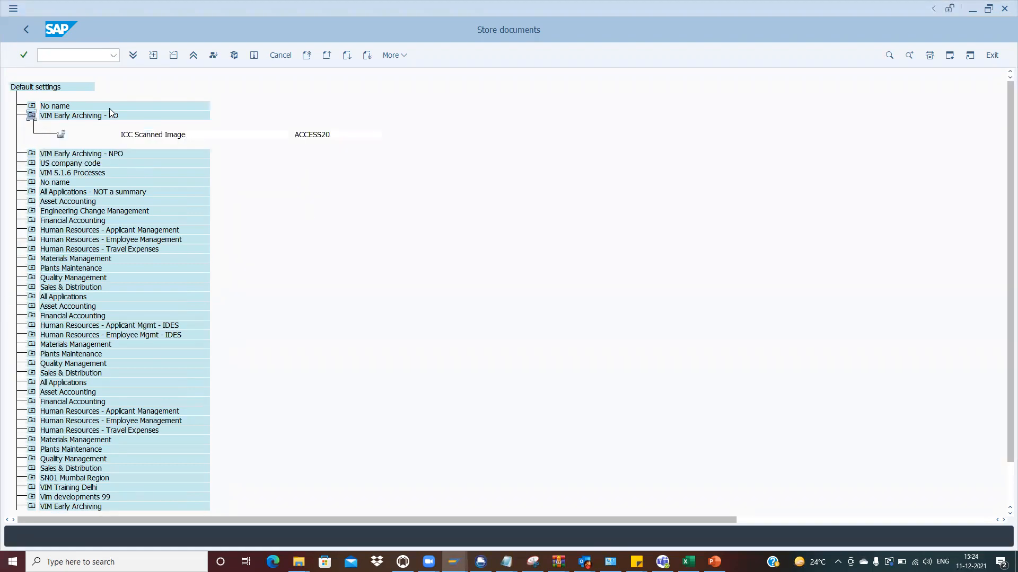
pyautogui.click(32, 115)
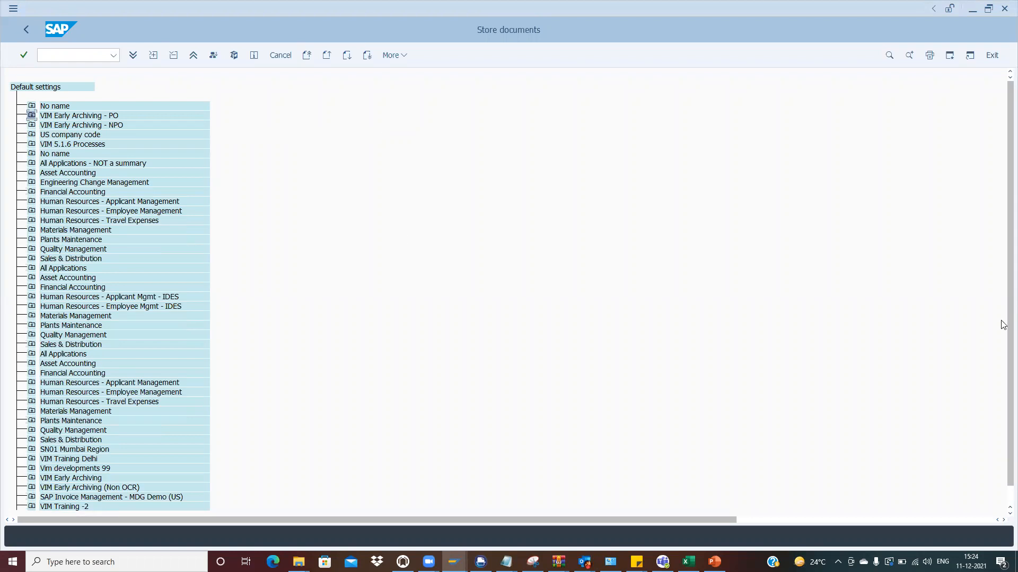
pyautogui.moveTo(1001, 378); pyautogui.dragTo(1001, 438)
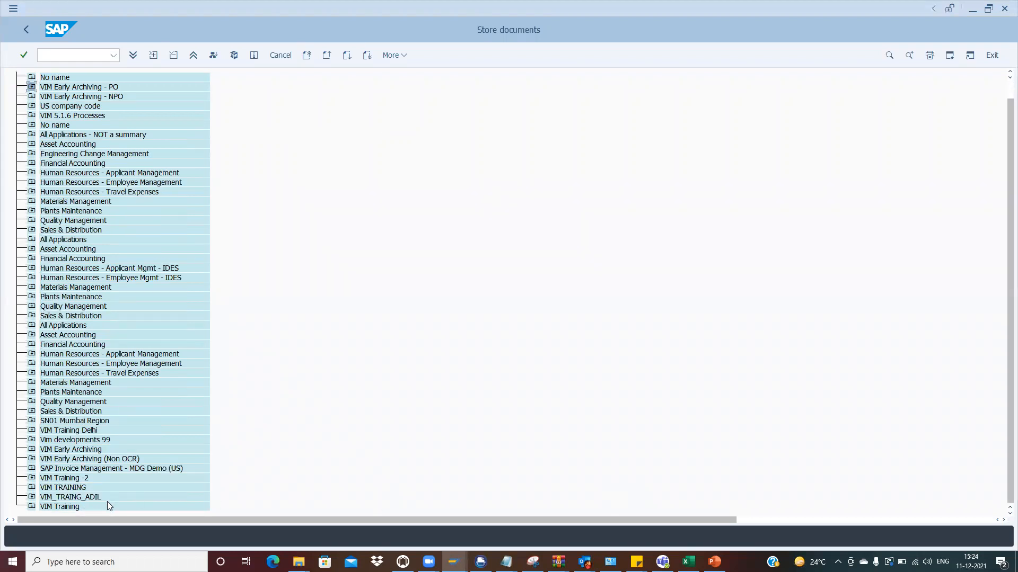
pyautogui.click(32, 507)
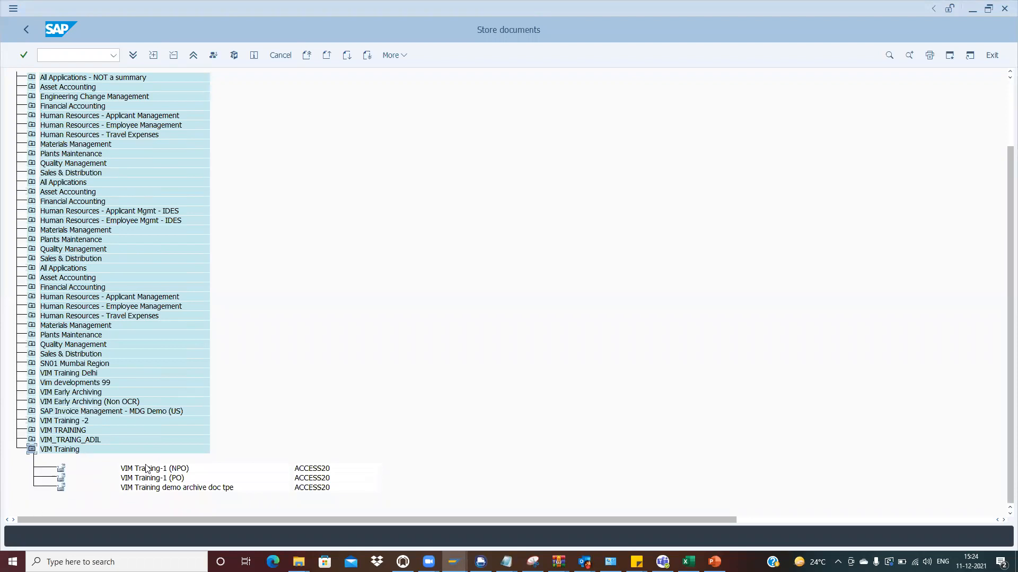
pyautogui.click(162, 480)
pyautogui.doubleClick(174, 480)
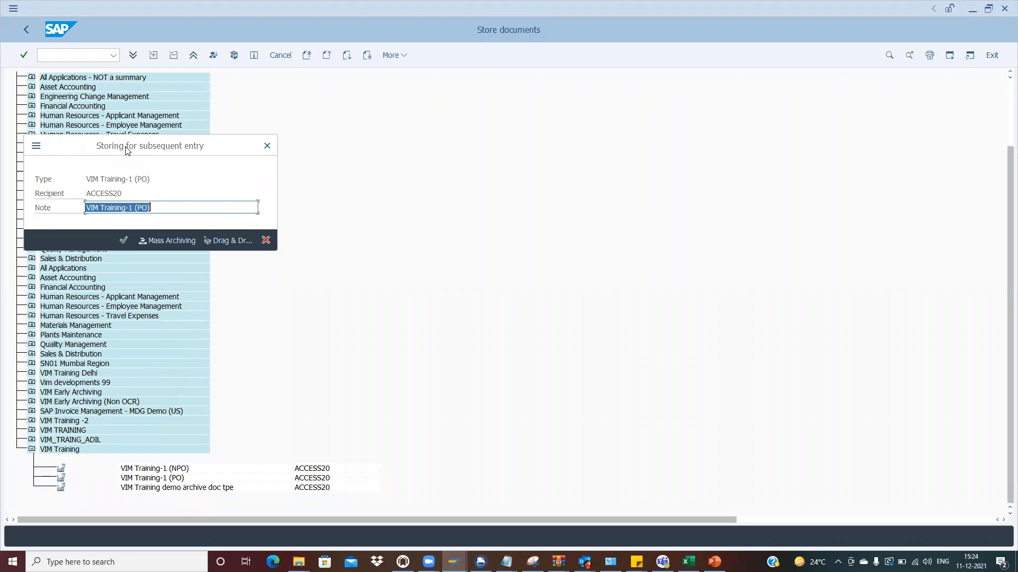
pyautogui.moveTo(127, 151); pyautogui.dragTo(471, 206)
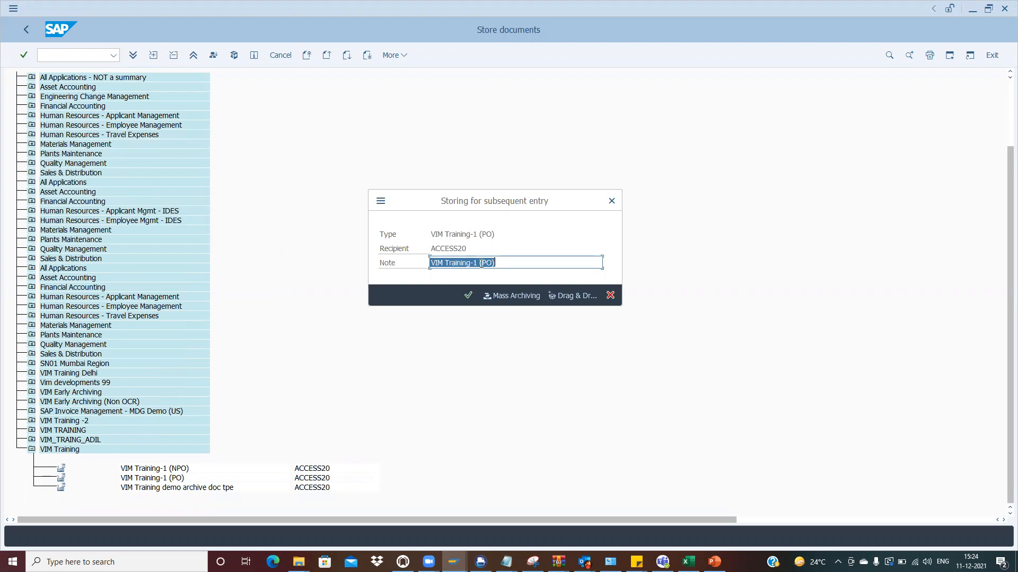
pyautogui.click(611, 201)
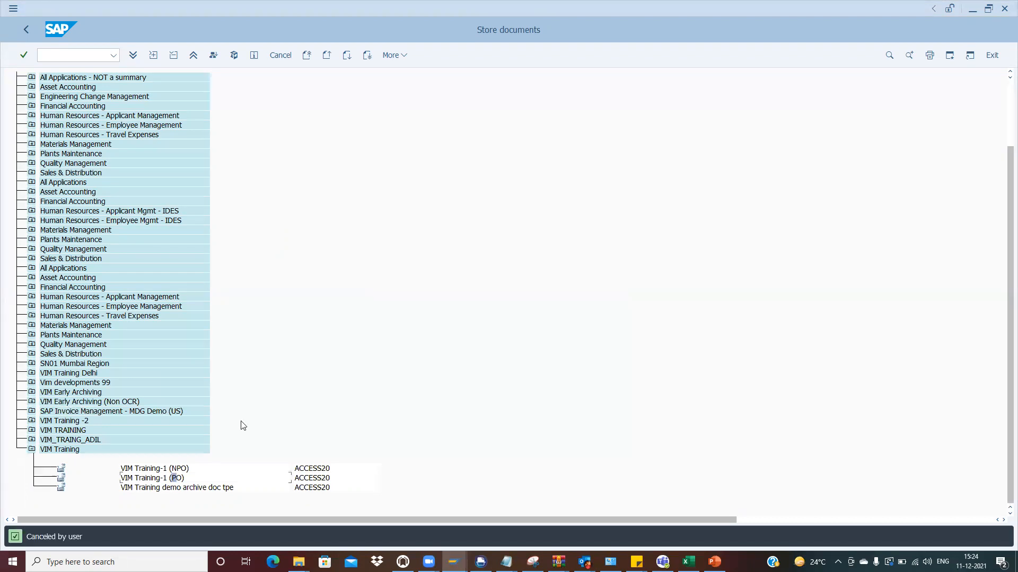
# Step: Start storing a VIM Training-1 (PO) document for subsequent entry by opening its drag-and-drop archiving window
pyautogui.doubleClick(150, 479)
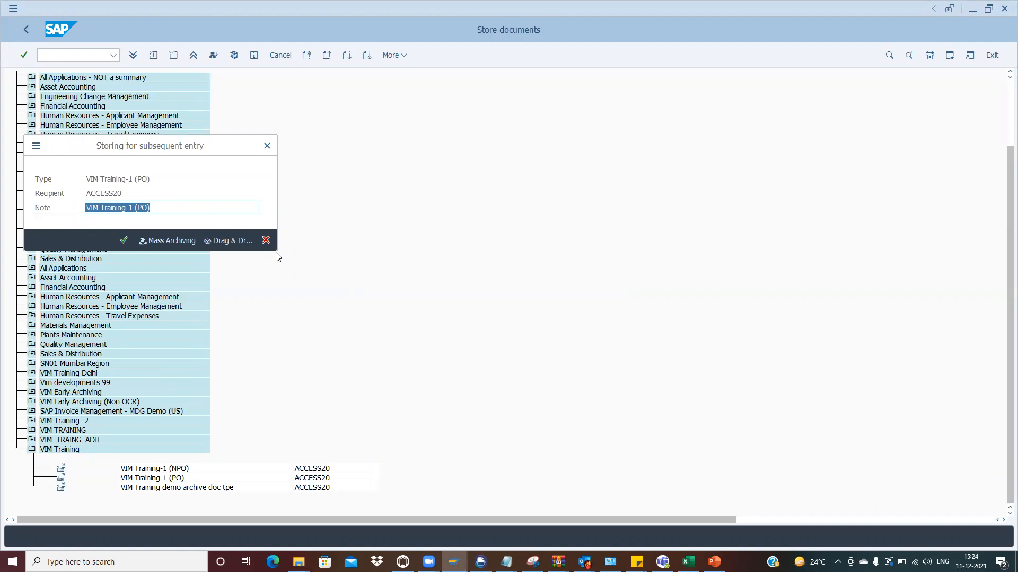
pyautogui.click(227, 240)
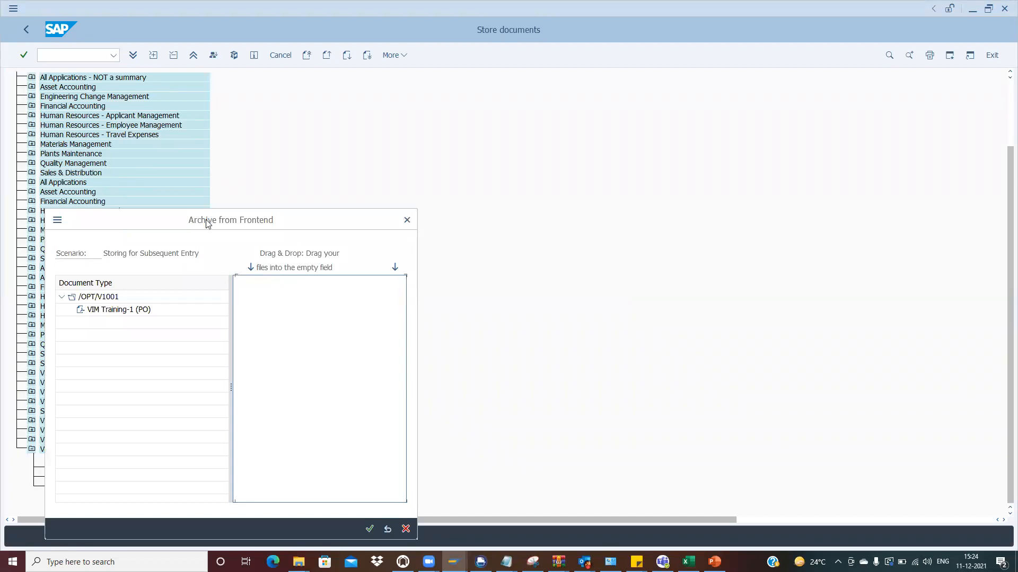
pyautogui.moveTo(206, 220); pyautogui.dragTo(554, 99)
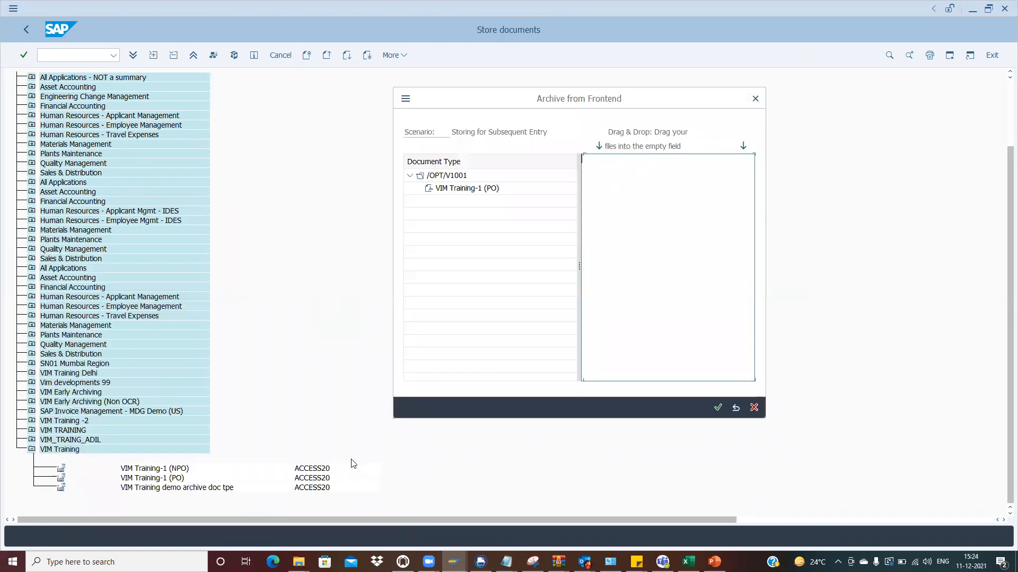
# Step: Archive N10N20421403345.pdf from the Downloads folder as VIM Training-1 (PO), allowing file access with the decision remembered, and close the storing dialogs
pyautogui.moveTo(299, 562)
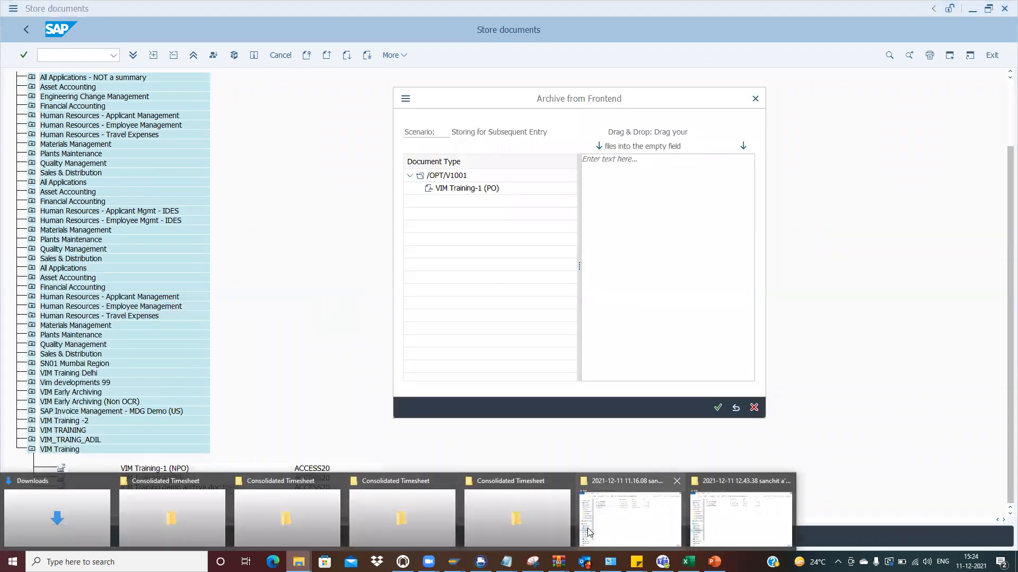
pyautogui.click(66, 527)
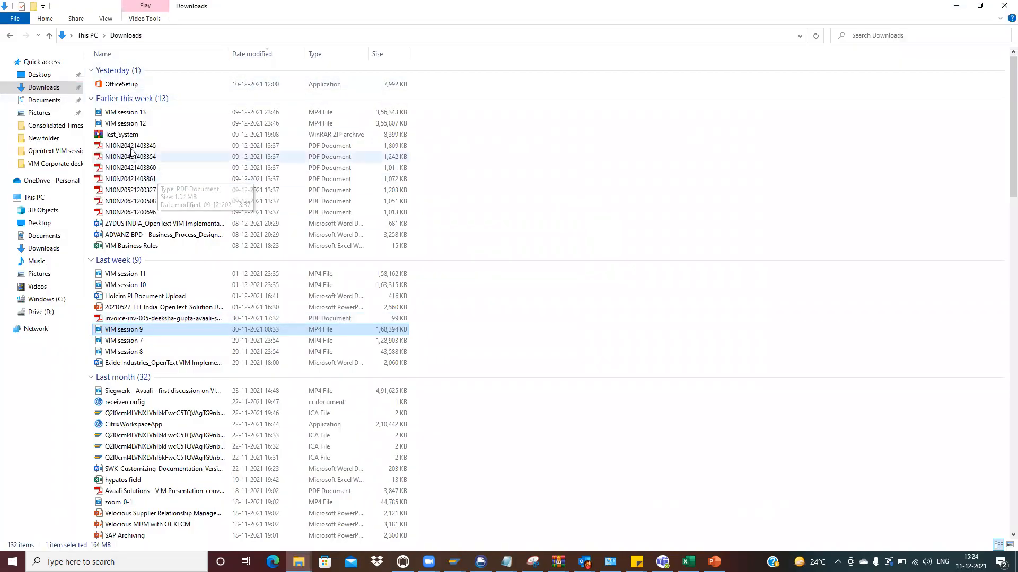
pyautogui.moveTo(132, 150); pyautogui.dragTo(651, 233)
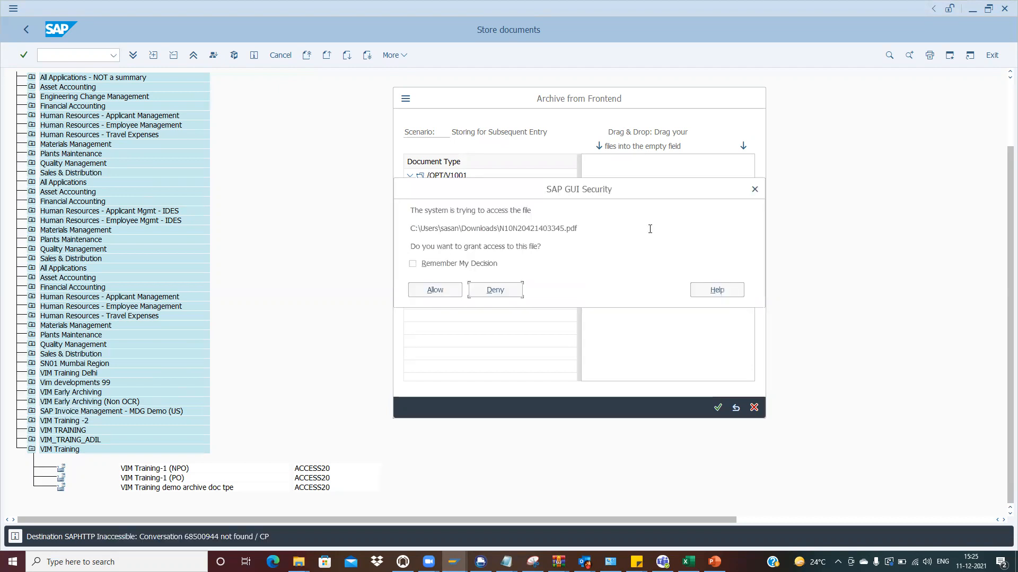
pyautogui.click(413, 263)
pyautogui.click(435, 291)
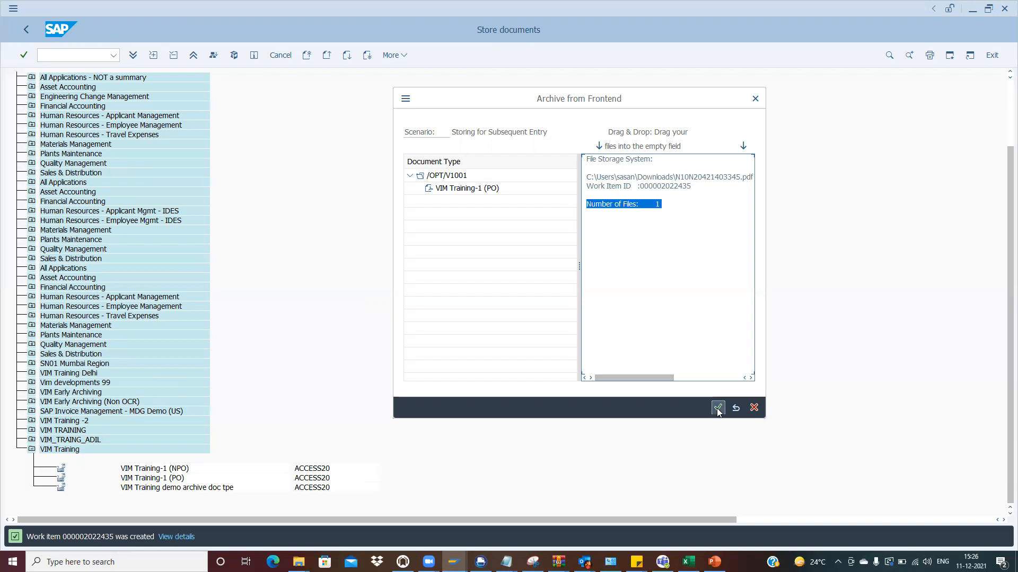
pyautogui.click(670, 205)
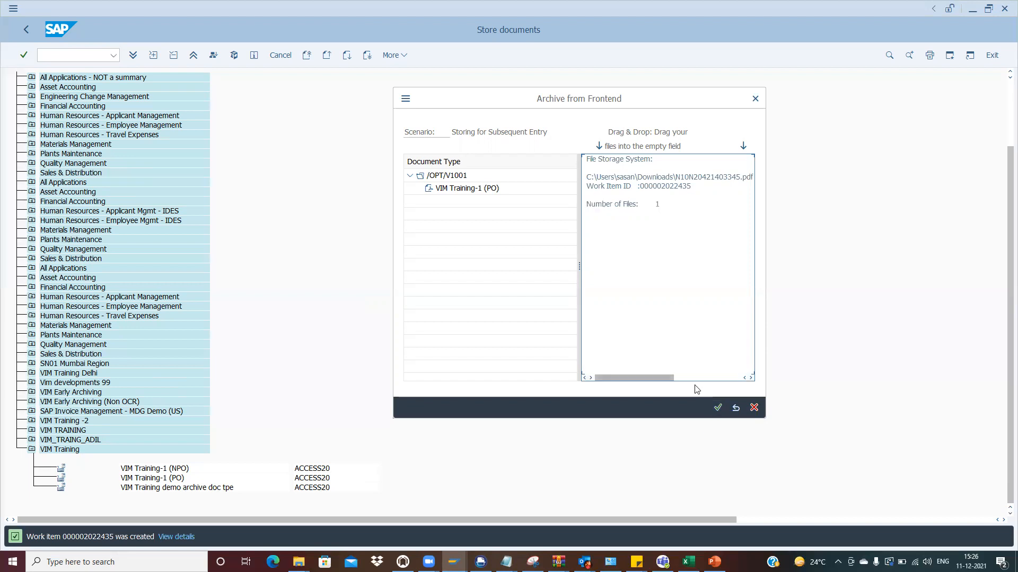
pyautogui.click(718, 408)
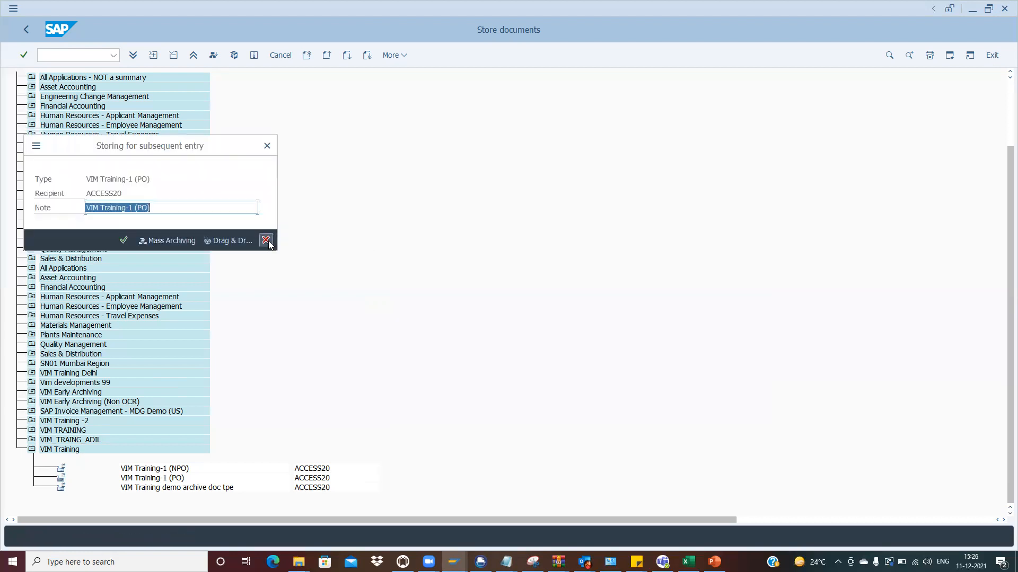
pyautogui.click(266, 240)
# Step: Go to General Table Display and load the document header table /OPT/VIM_1HEAD
pyautogui.write('/noawd')
pyautogui.press('Return')
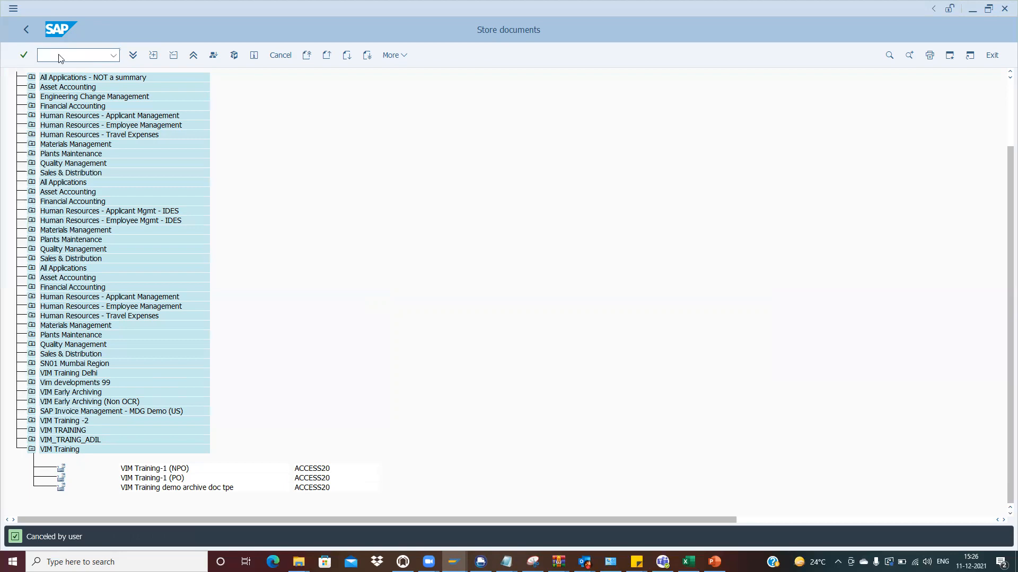
pyautogui.write('/opt/vim_1head')
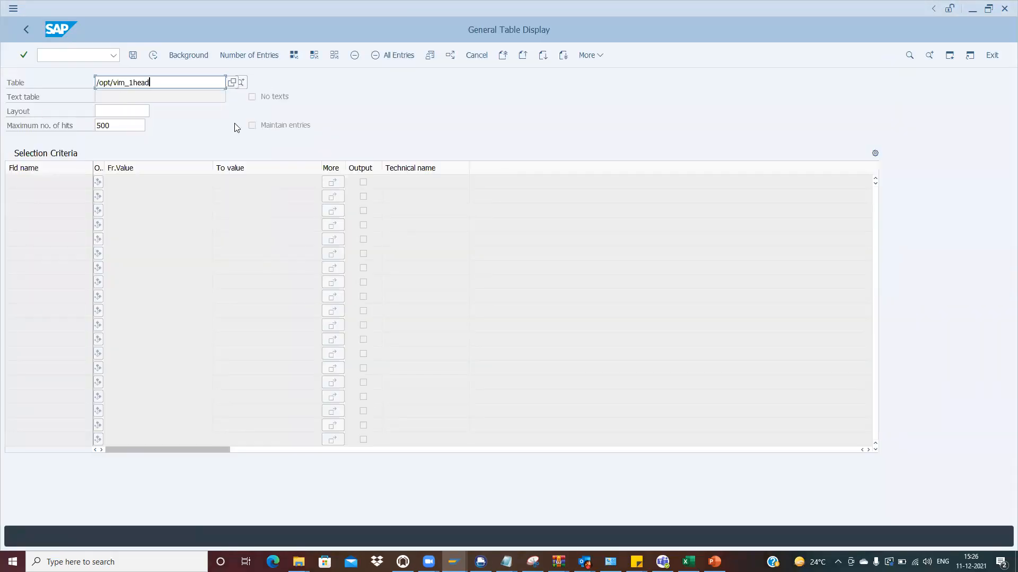
pyautogui.press('Return')
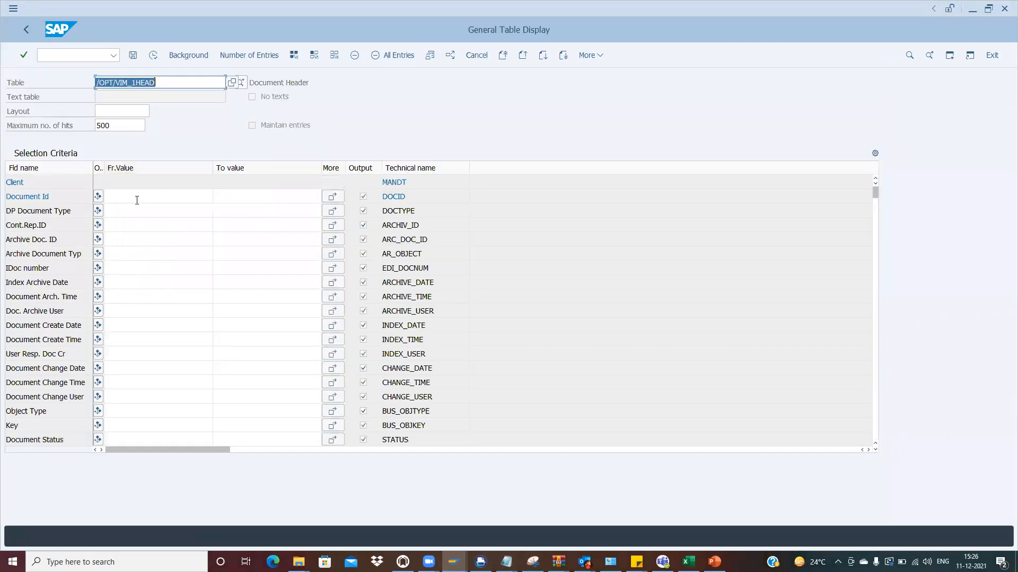
# Step: Display the /OPT/VIM_1HEAD entries with Document Create Date 11.12.2021
pyautogui.click(120, 324)
pyautogui.click(222, 324)
pyautogui.doubleClick(214, 248)
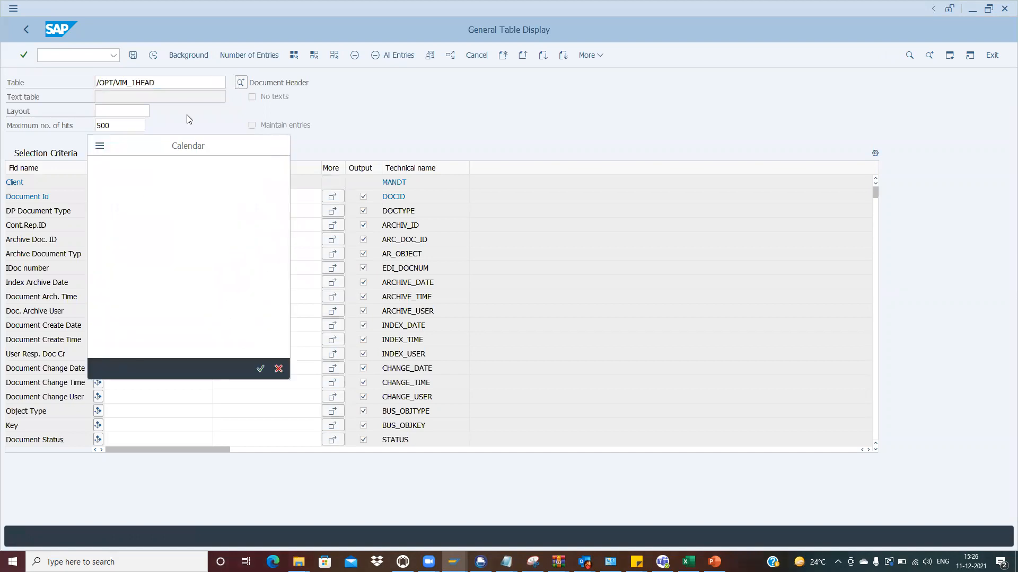
pyautogui.press('F8')
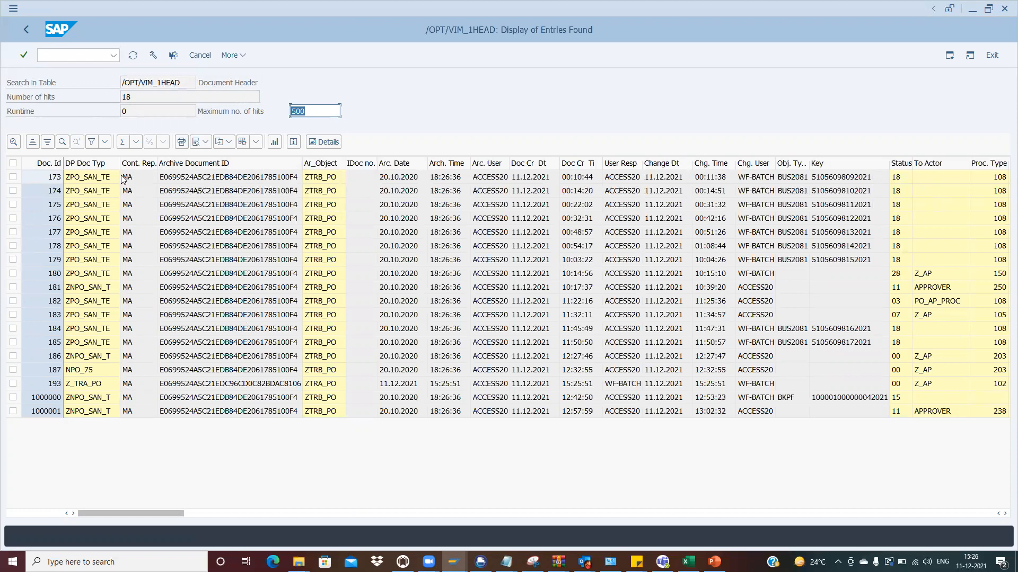
pyautogui.doubleClick(175, 86)
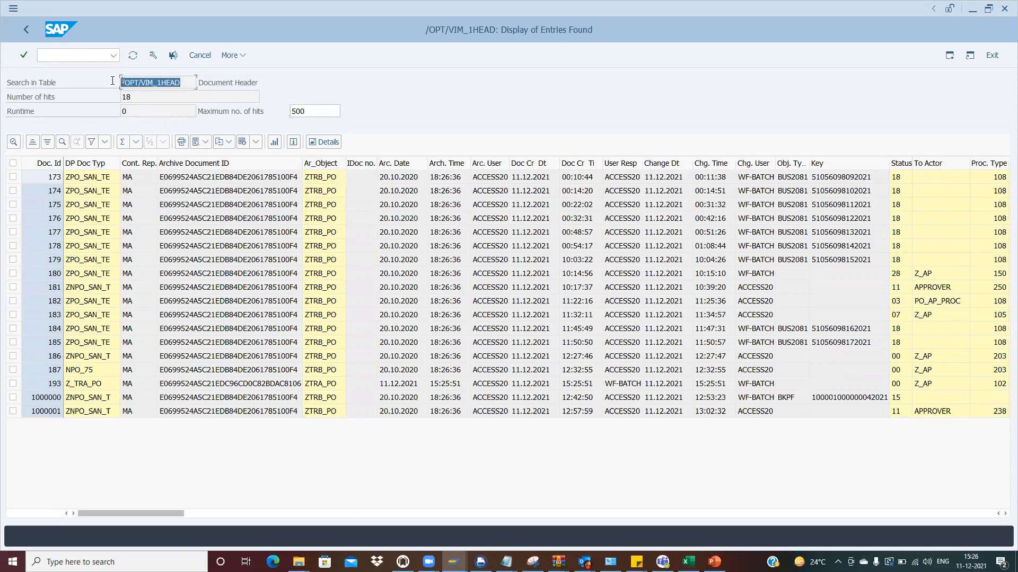
pyautogui.click(169, 85)
pyautogui.moveTo(183, 83); pyautogui.dragTo(106, 83)
pyautogui.click(190, 85)
pyautogui.moveTo(183, 83); pyautogui.dragTo(120, 85)
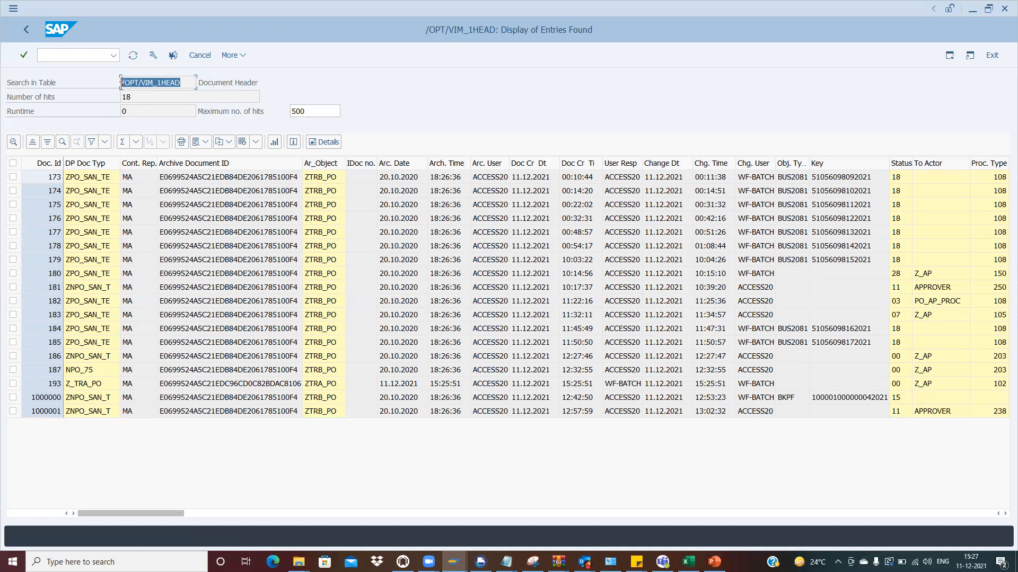
# Step: Return to the table selection and load the document item table /OPT/VIM_1ITEM to view its fields
pyautogui.click(25, 30)
pyautogui.click(173, 85)
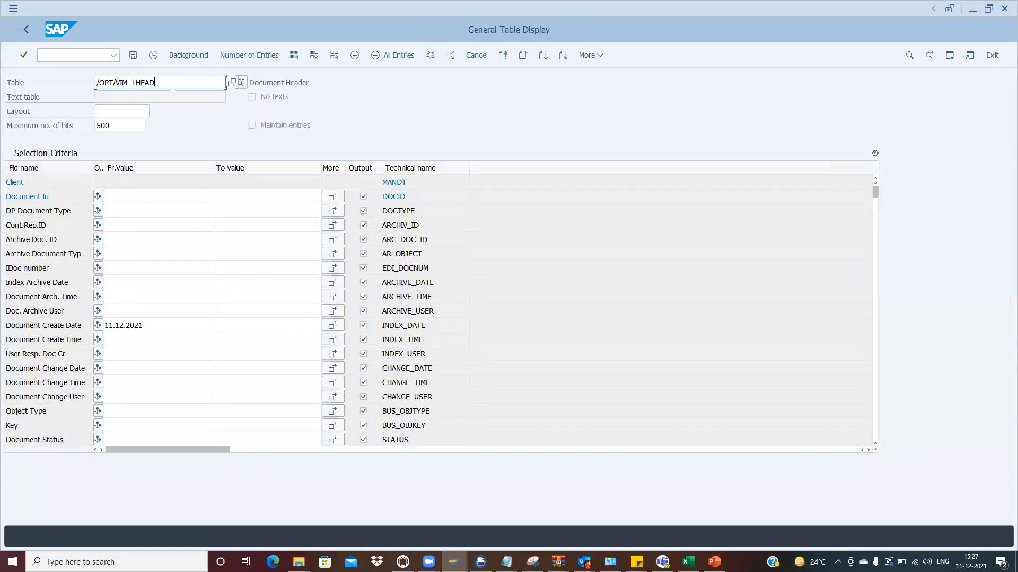
pyautogui.press('BackSpace')
pyautogui.press('BackSpace')
pyautogui.press('BackSpace')
pyautogui.press('BackSpace')
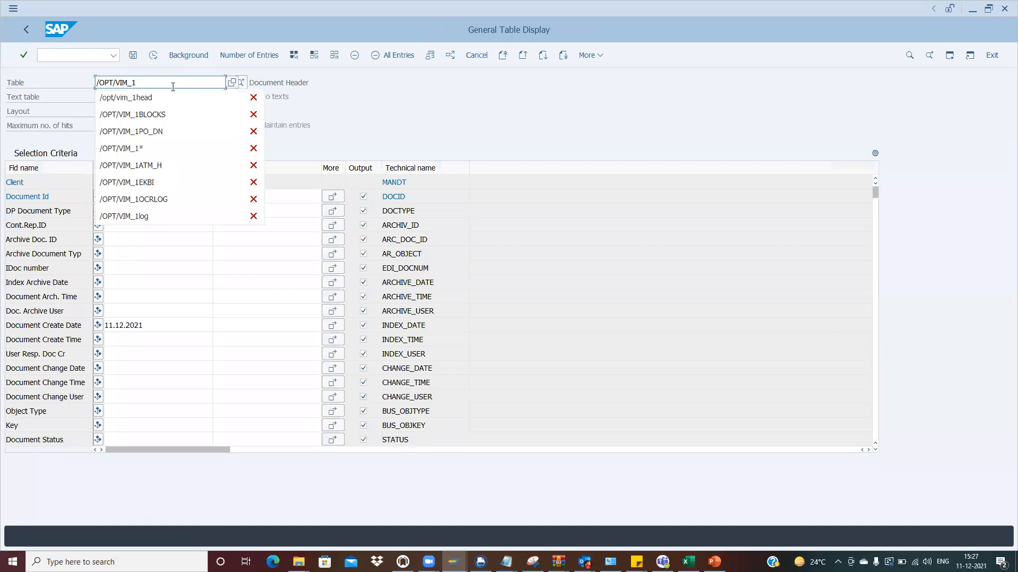
pyautogui.write('ITEM')
pyautogui.press('Return')
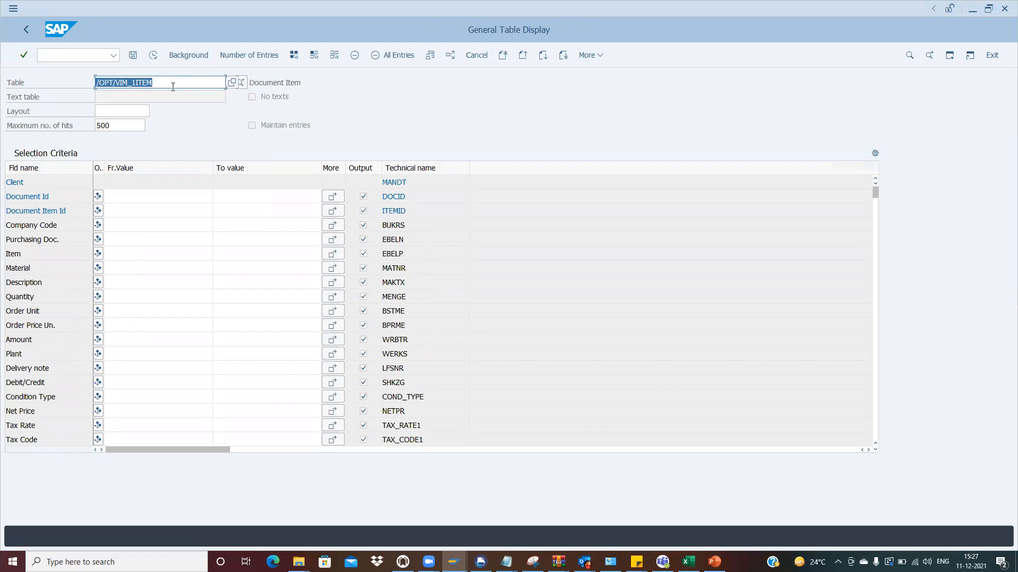
# Step: Switch the displayed table back to the document header table /OPT/VIM_1HEAD
pyautogui.moveTo(162, 83); pyautogui.dragTo(96, 83)
pyautogui.click(156, 84)
pyautogui.press('BackSpace')
pyautogui.press('BackSpace')
pyautogui.press('BackSpace')
pyautogui.press('BackSpace')
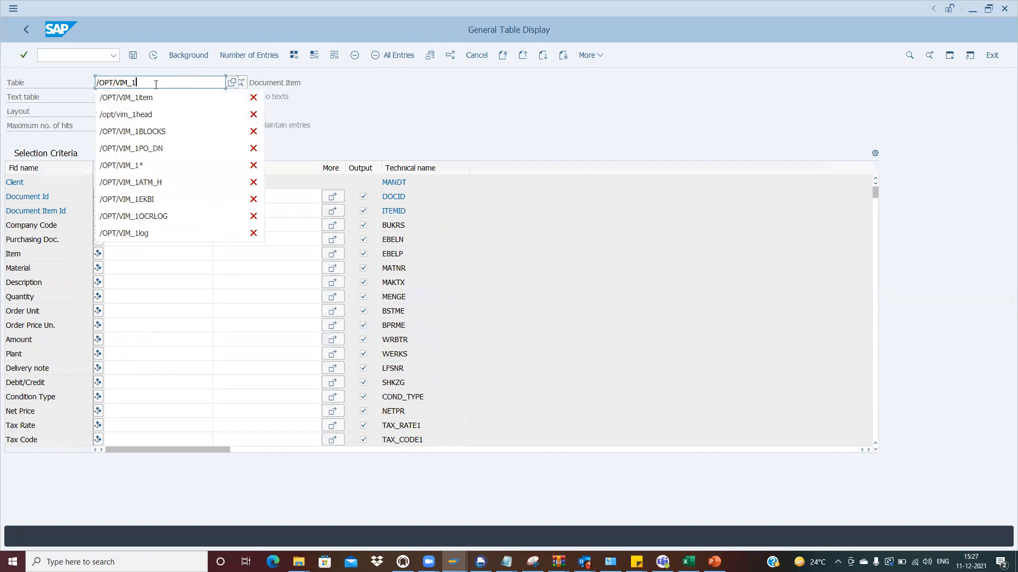
pyautogui.write('head')
pyautogui.press('Return')
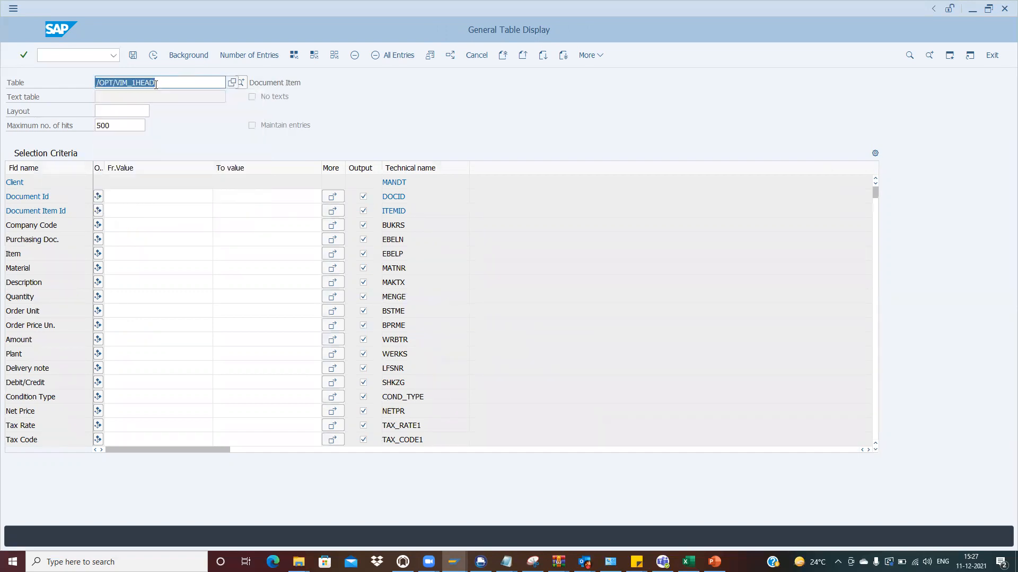
# Step: List the header entries with Document Create Date 11.12.2021 again and select the row with document type Z_TRA_PO
pyautogui.click(132, 193)
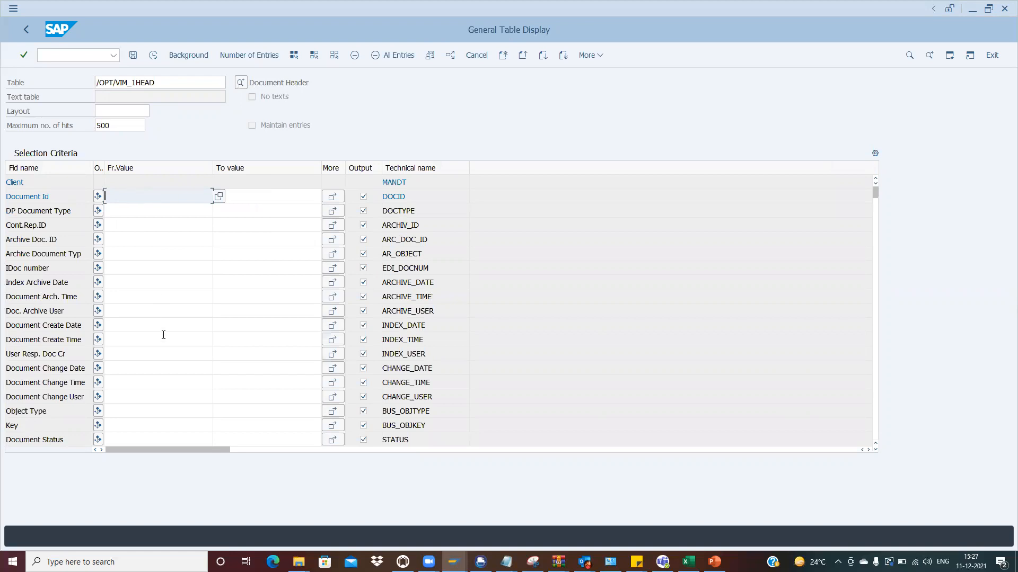
pyautogui.click(131, 324)
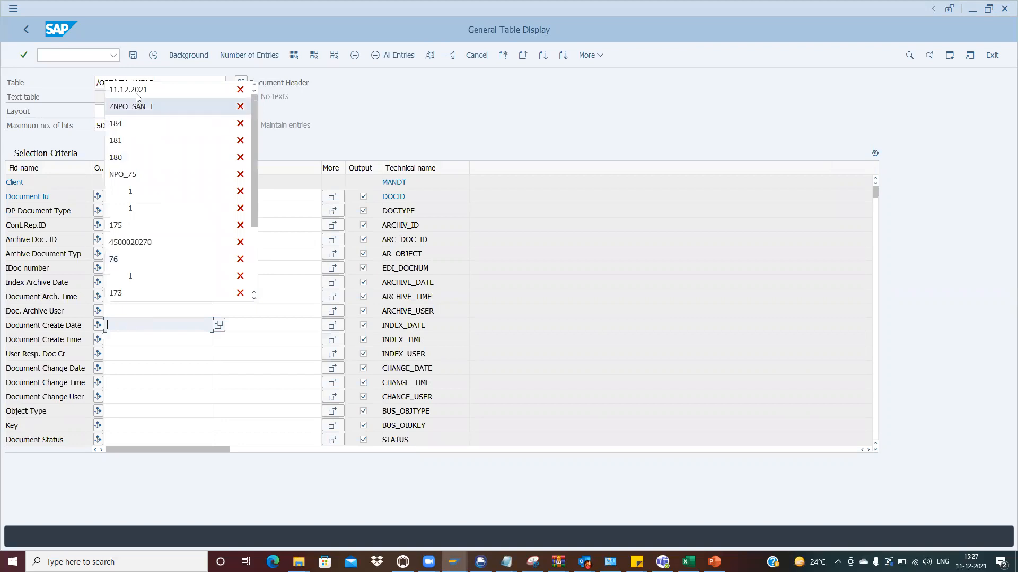
pyautogui.click(134, 90)
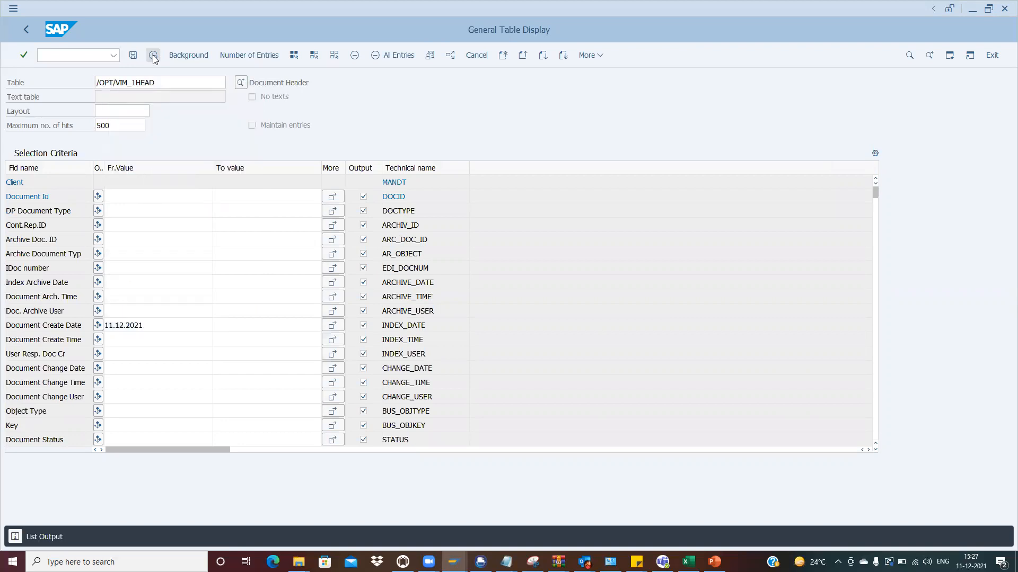
pyautogui.click(153, 55)
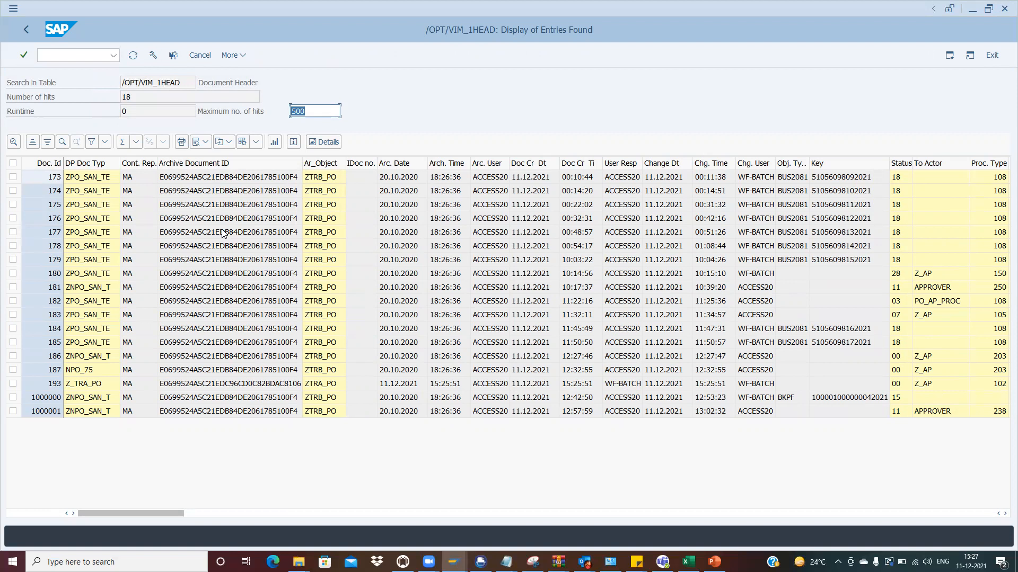
pyautogui.click(207, 388)
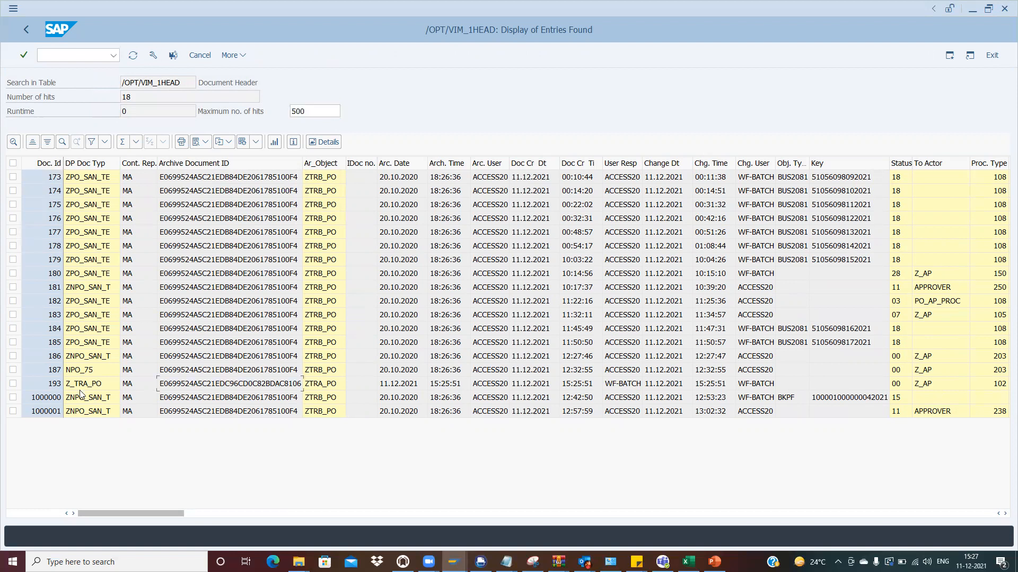
pyautogui.click(13, 387)
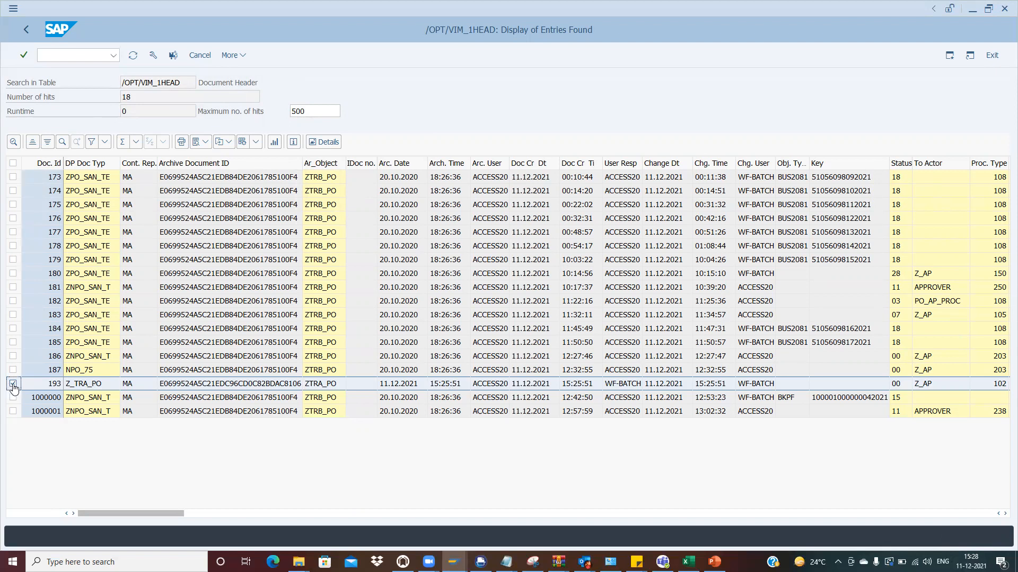
# Step: Switch to the PowerPoint deck and review the two Archive Doc Type slides on OAD5 settings and content repository details
pyautogui.click(194, 386)
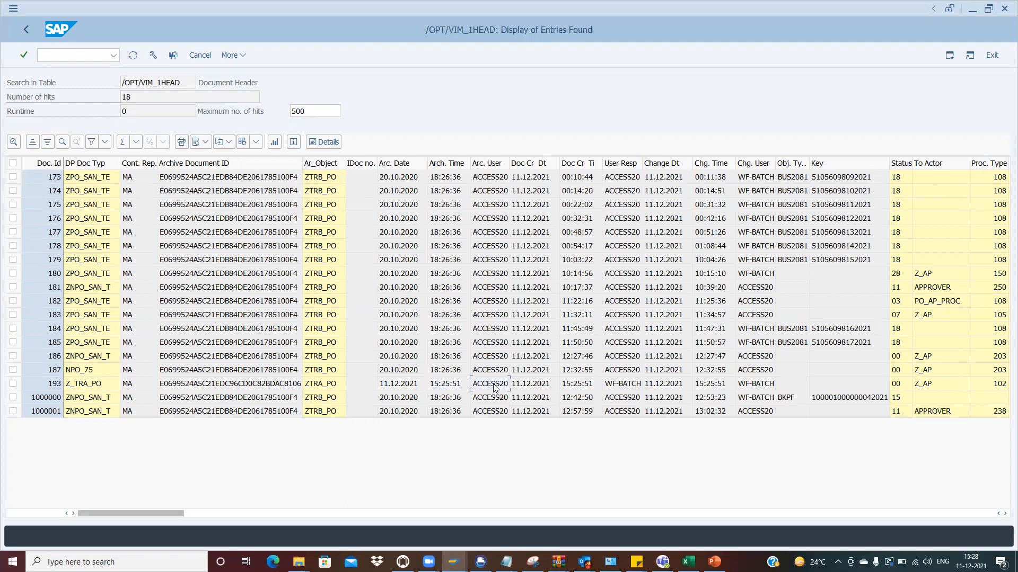
pyautogui.hotkey('alt', 'Tab')
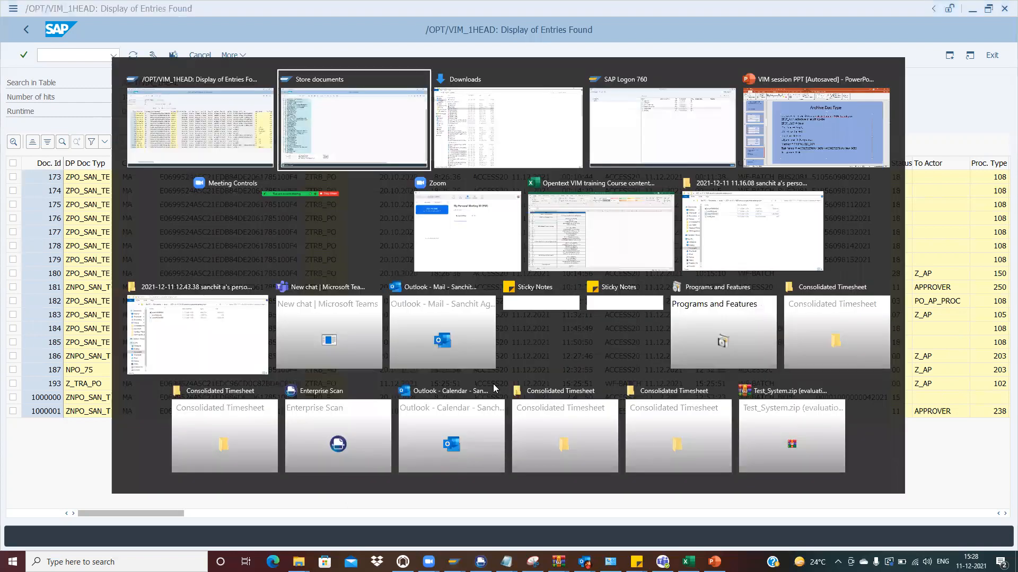
pyautogui.hotkey('alt', 'Tab')
pyautogui.hotkey('alt', 'Tab')
pyautogui.hotkey('alt', 'Tab')
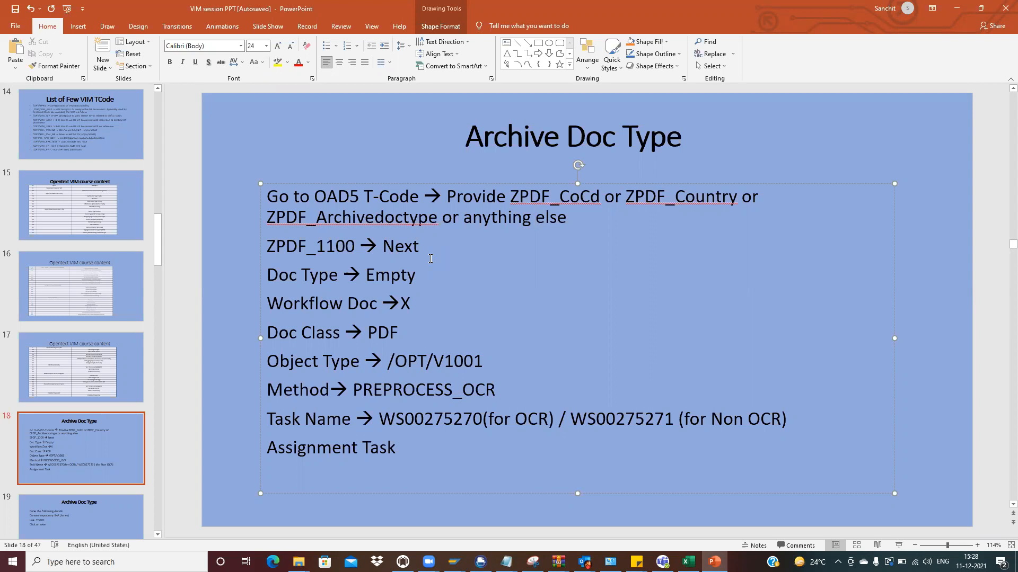
pyautogui.hotkey('alt', 'Tab')
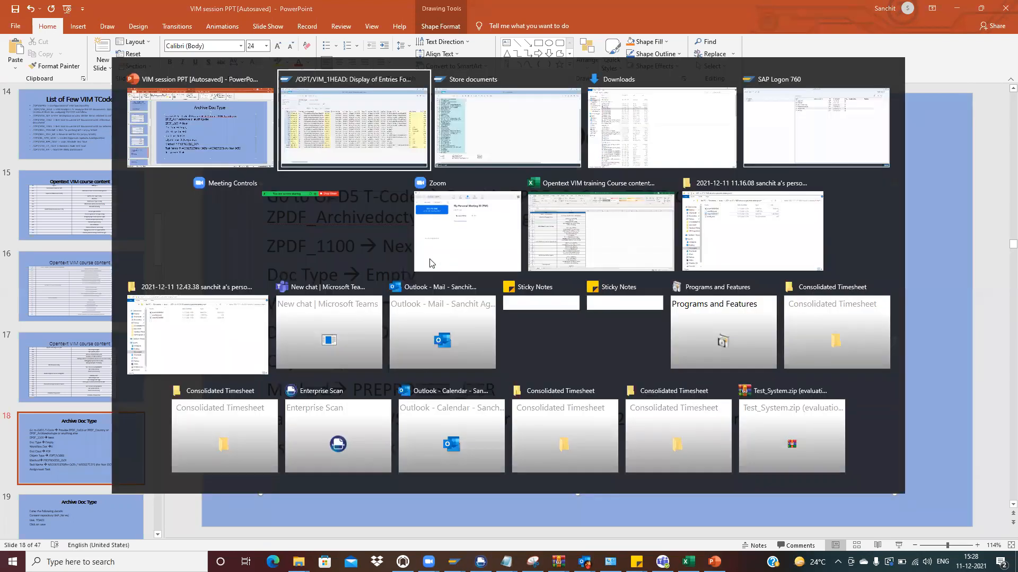
pyautogui.click(230, 131)
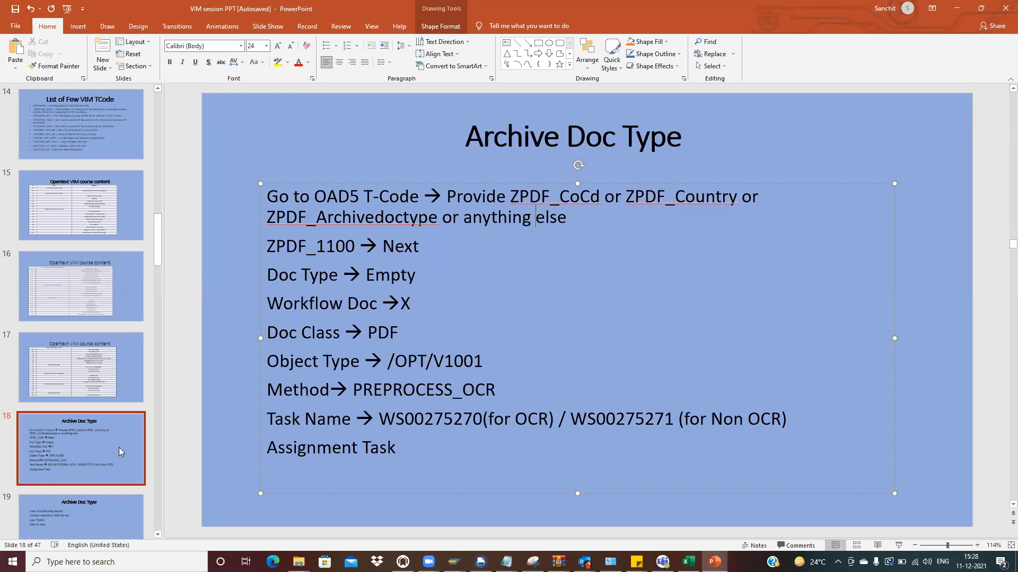
pyautogui.click(82, 508)
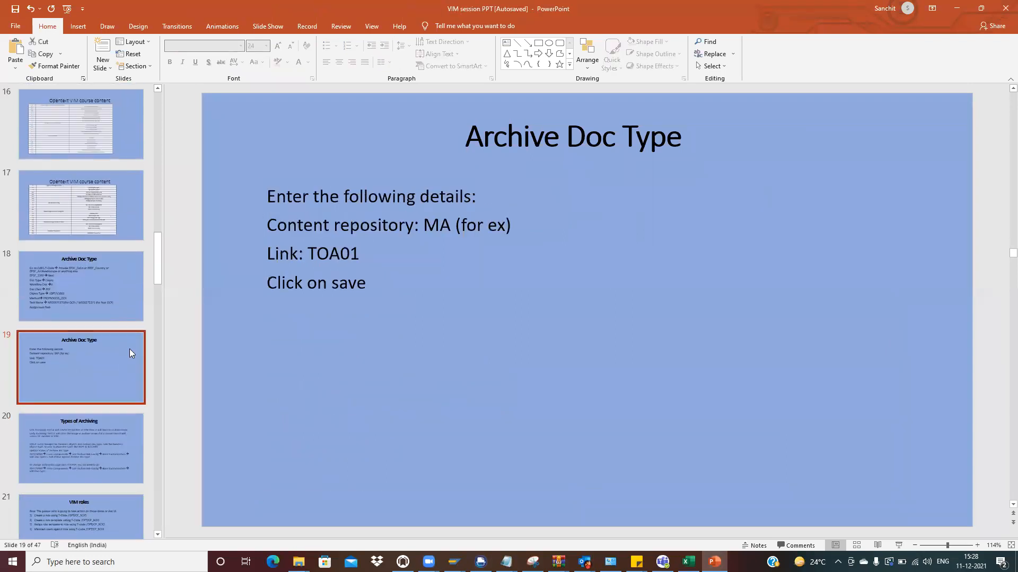
pyautogui.click(78, 293)
pyautogui.click(106, 347)
pyautogui.press('Up')
pyautogui.hotkey('alt', 'Tab')
pyautogui.hotkey('alt', 'Tab')
pyautogui.click(57, 55)
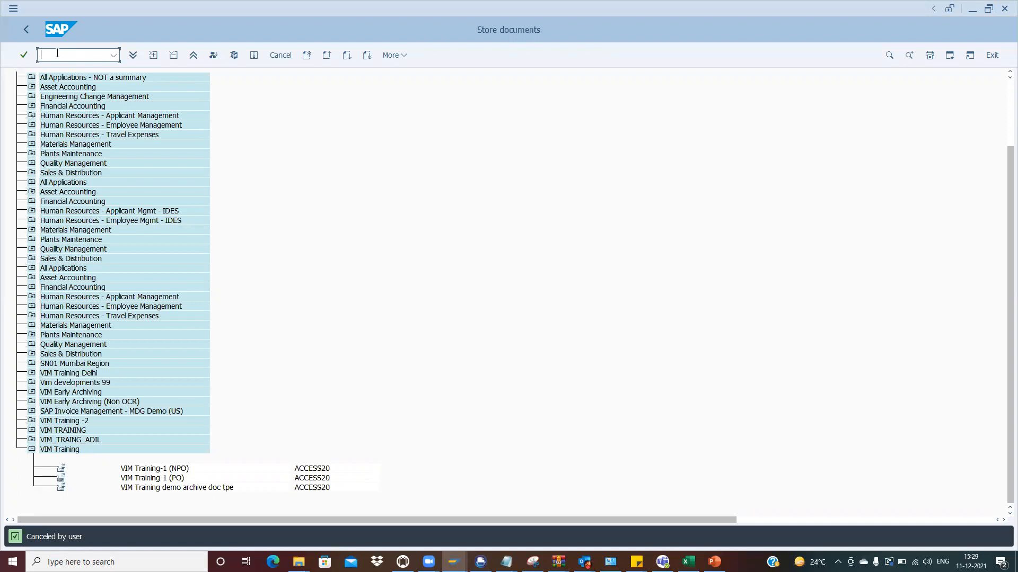
pyautogui.write('/noad')
pyautogui.press('BackSpace')
pyautogui.press('BackSpace')
pyautogui.press('BackSpace')
pyautogui.press('BackSpace')
pyautogui.press('BackSpace')
# Step: Switch to Enterprise Scan and view the list of available profiles without changing the current one
pyautogui.press('super+d')
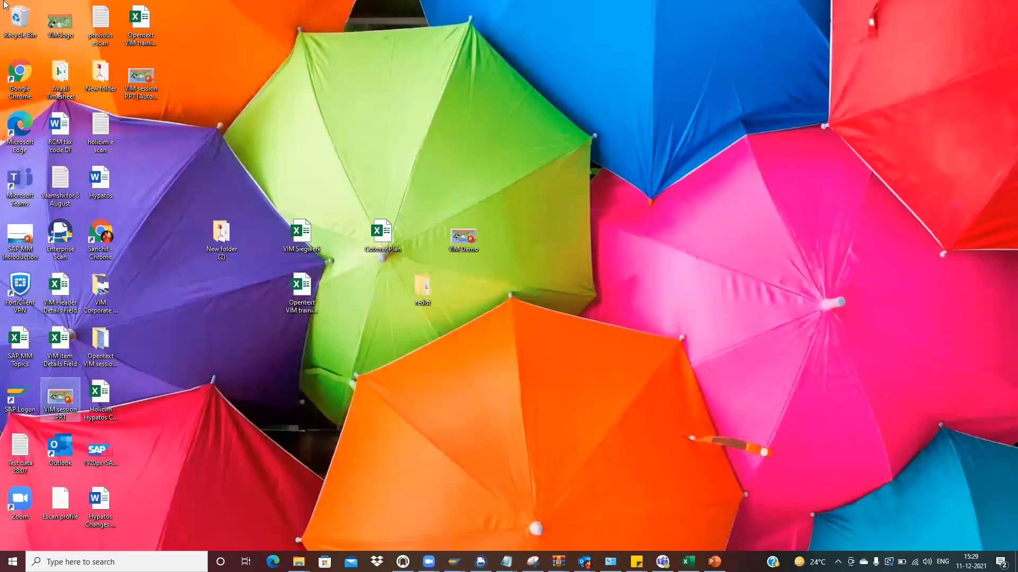
pyautogui.click(59, 245)
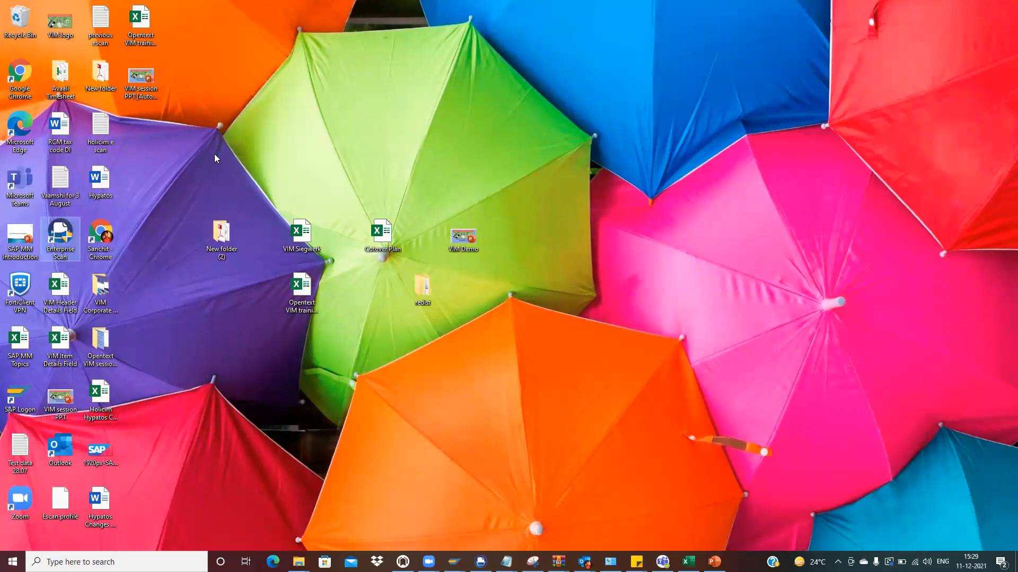
pyautogui.press('Return')
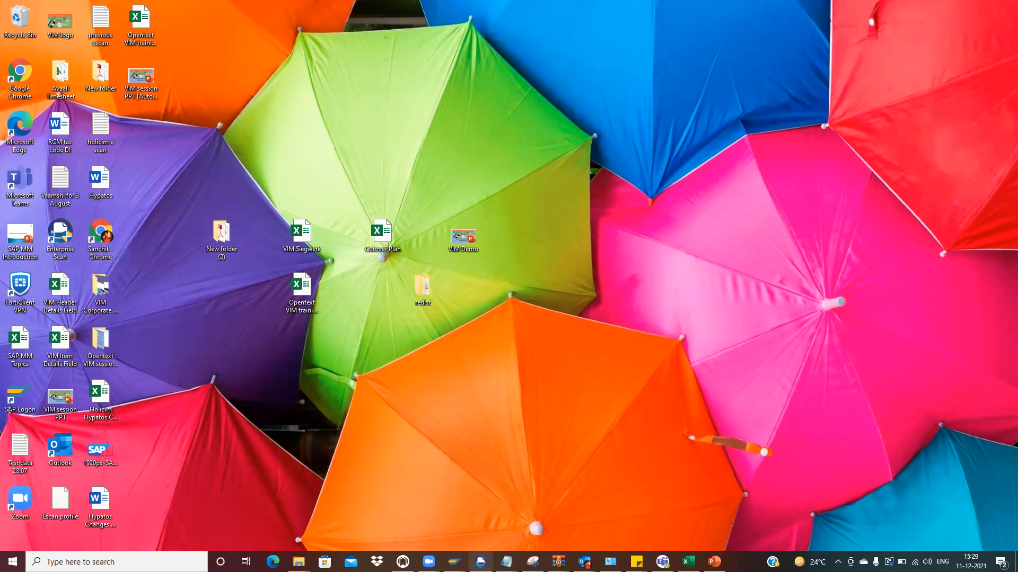
pyautogui.click(481, 562)
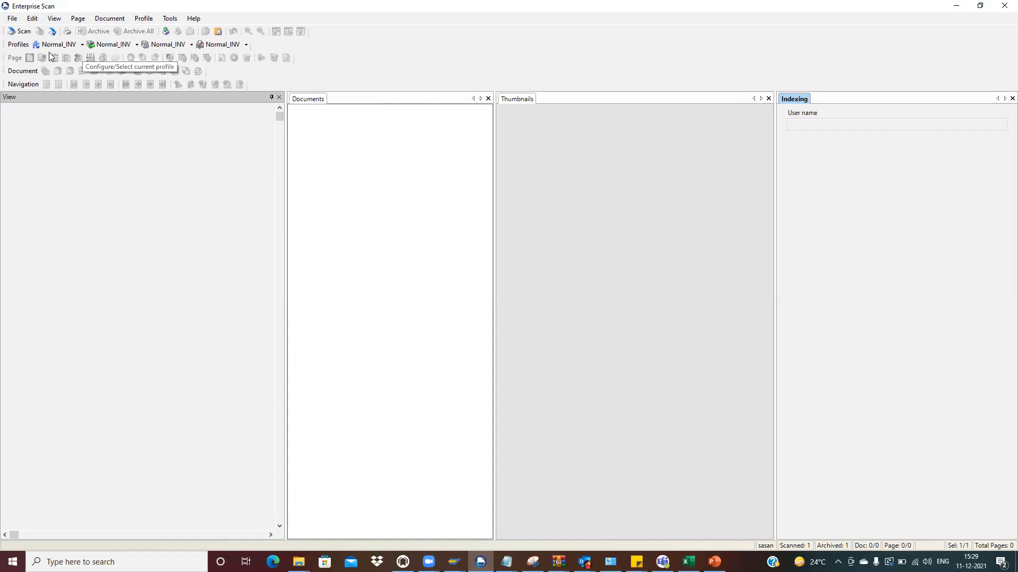
pyautogui.click(82, 45)
pyautogui.click(200, 184)
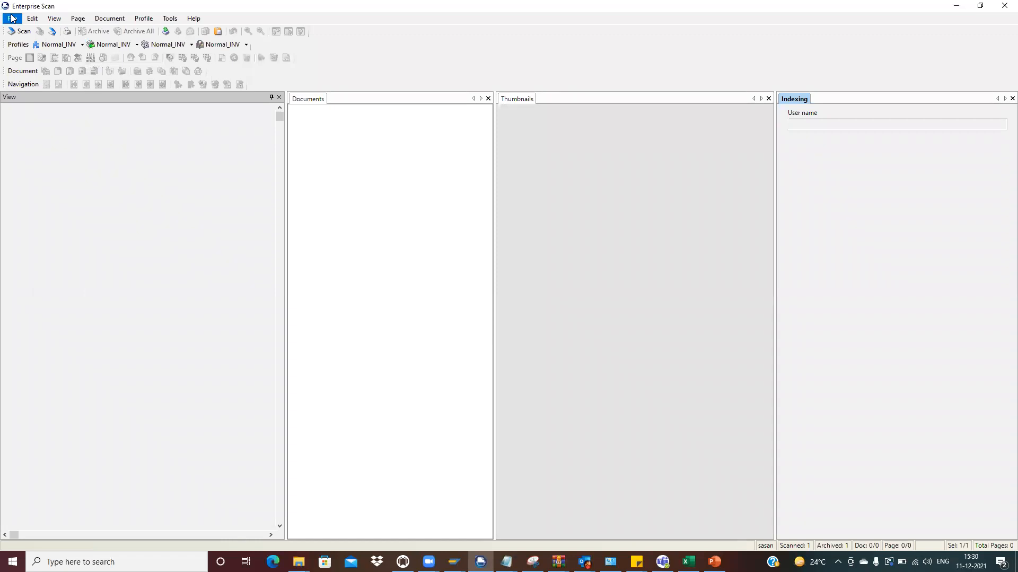
pyautogui.click(11, 19)
pyautogui.click(30, 95)
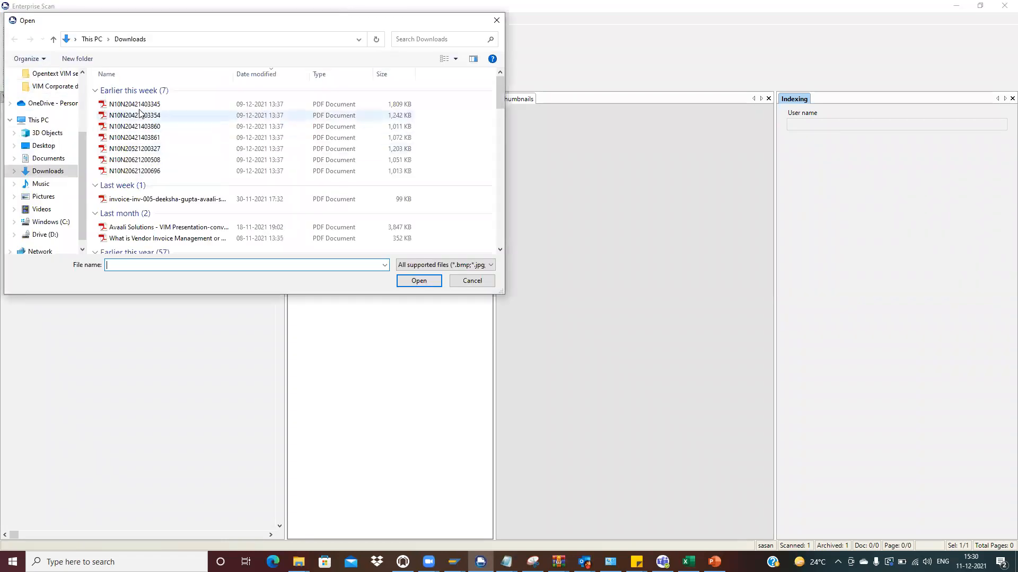
pyautogui.click(141, 105)
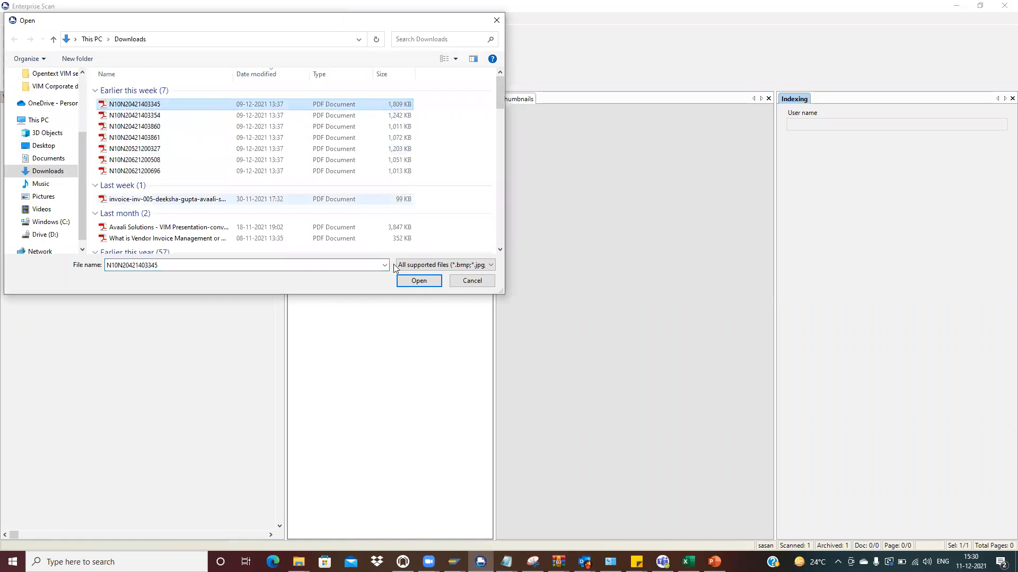
pyautogui.click(418, 281)
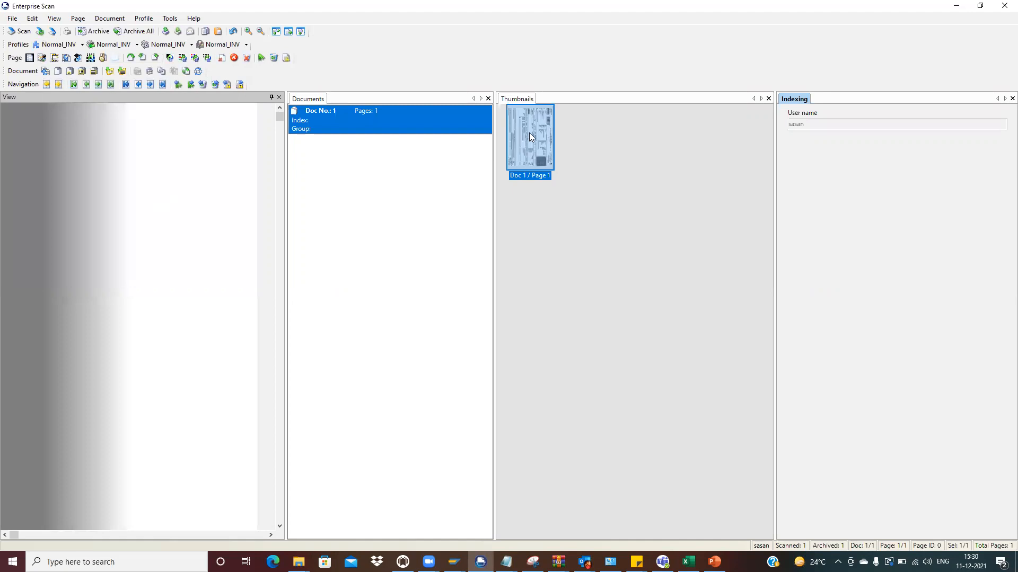
# Step: Select the loaded page and widen the page preview area
pyautogui.click(529, 133)
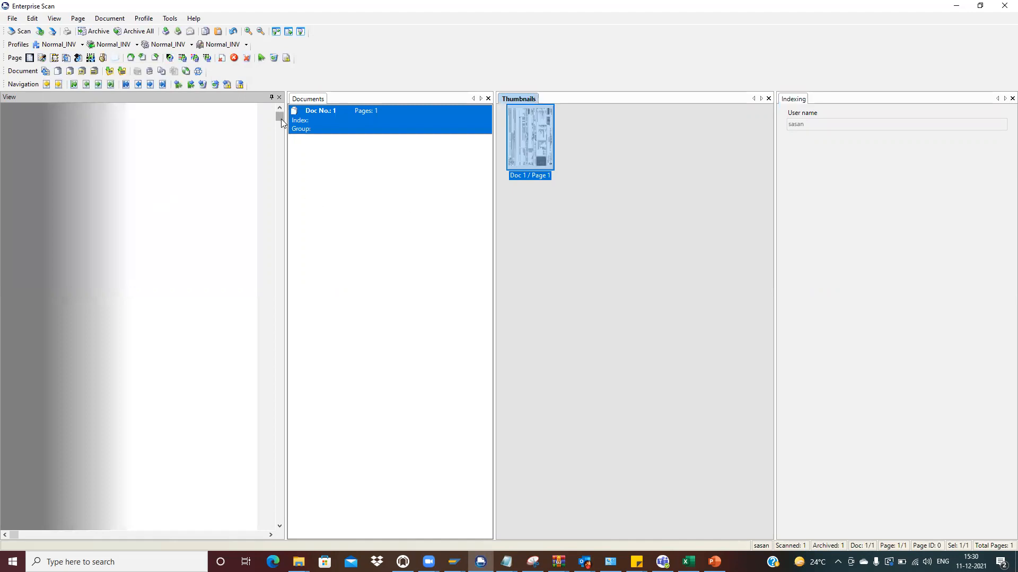
pyautogui.moveTo(284, 196); pyautogui.dragTo(418, 213)
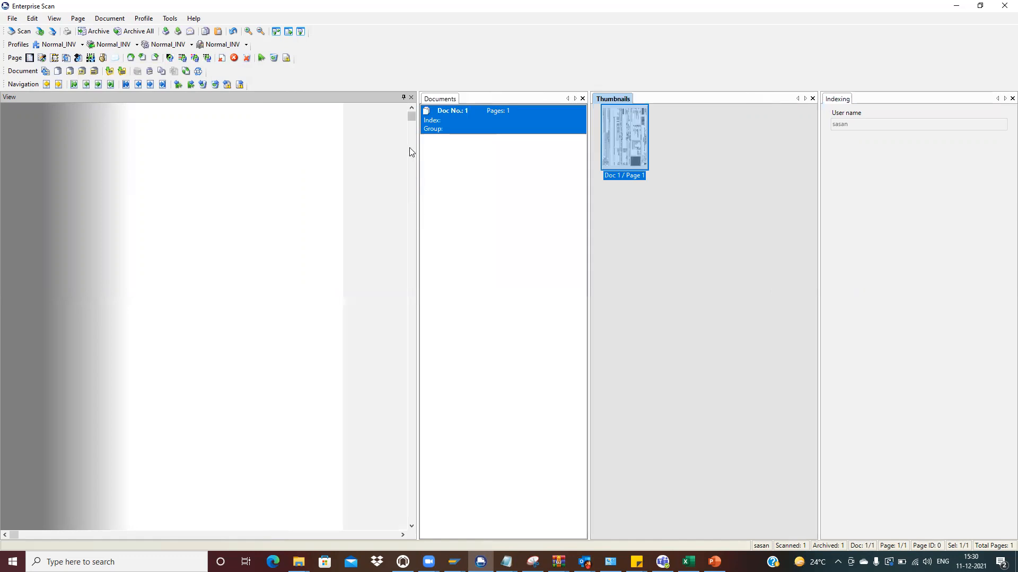
pyautogui.moveTo(412, 190); pyautogui.dragTo(410, 95)
# Step: Check the Archive Document ID column in the SAP header entries and return to Enterprise Scan
pyautogui.hotkey('alt', 'Tab')
pyautogui.hotkey('alt', 'Tab')
pyautogui.hotkey('alt', 'Tab')
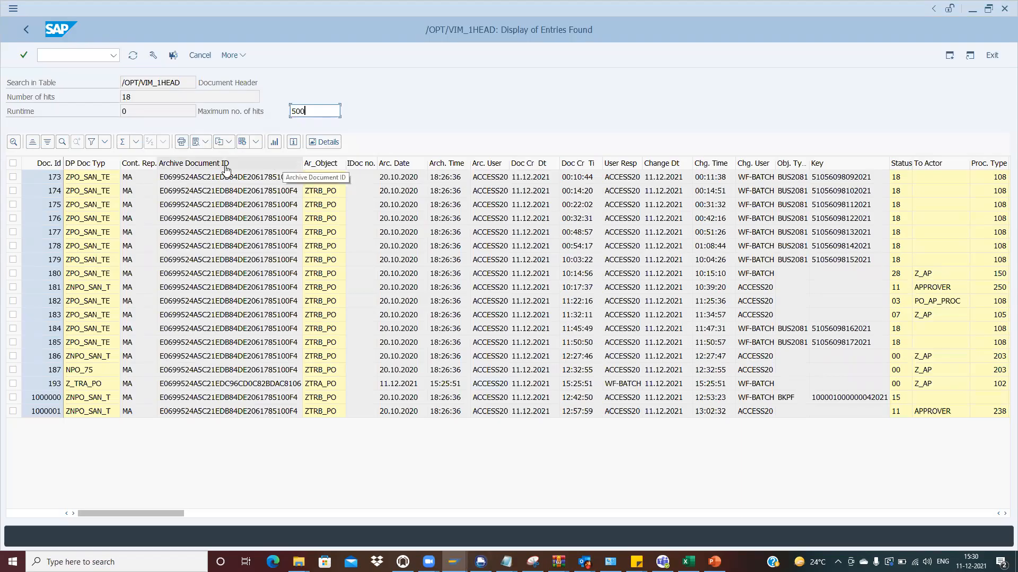
pyautogui.hotkey('alt', 'Tab')
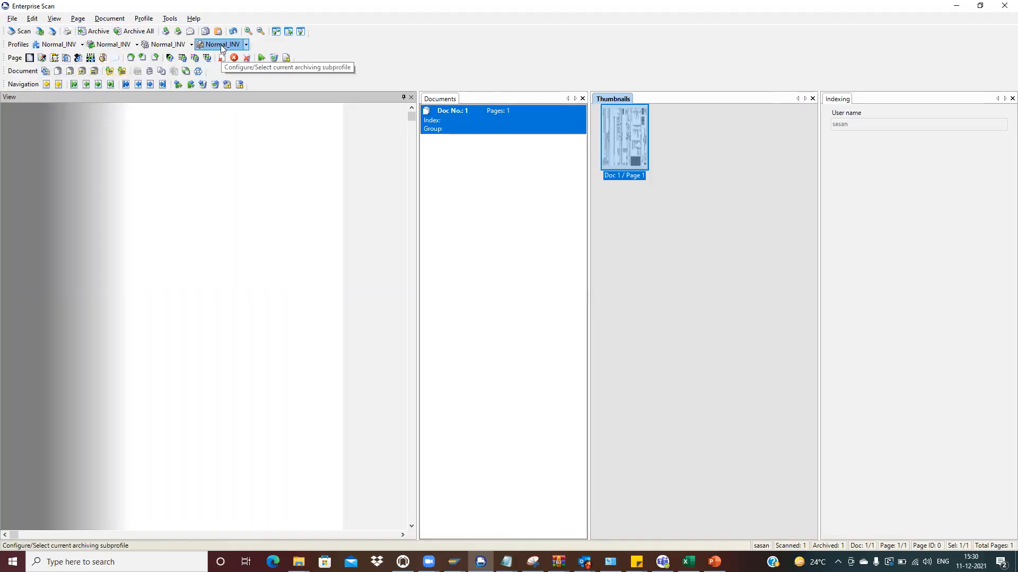
# Step: Open the Set Document Pipeline Attributes script in the archiving flow of the Normal_INV archiving subprofile
pyautogui.click(238, 49)
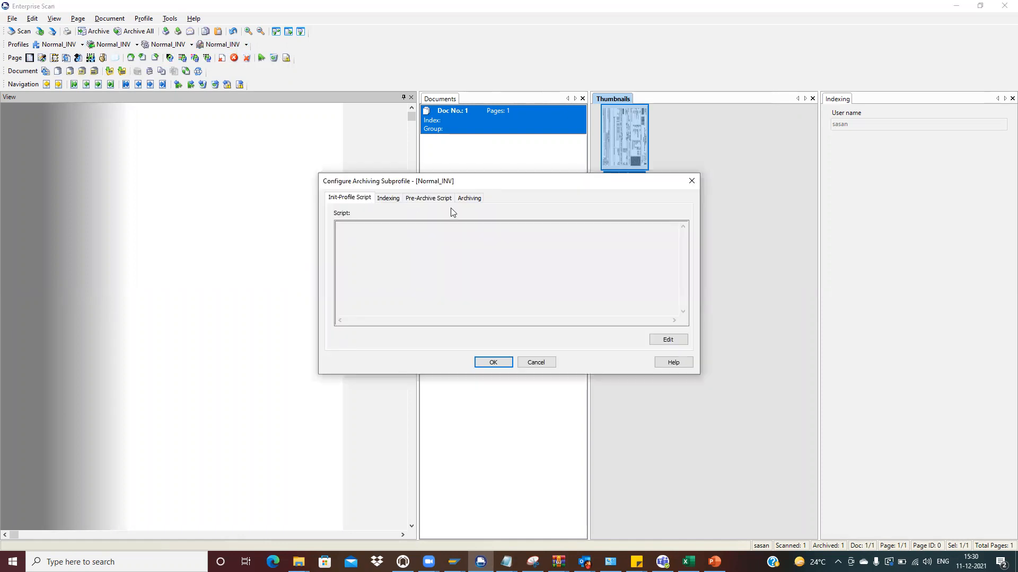
pyautogui.click(477, 200)
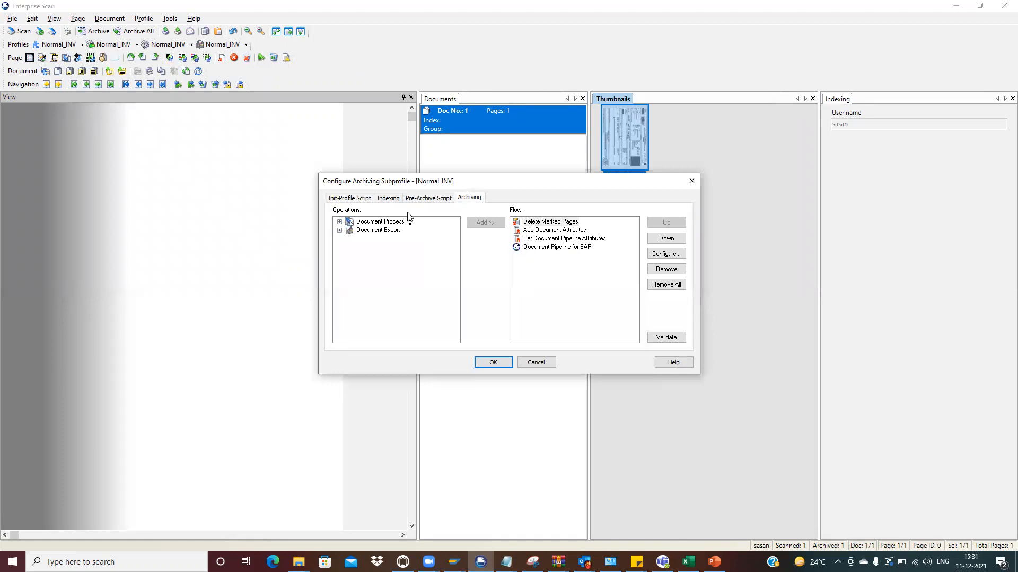
pyautogui.doubleClick(562, 239)
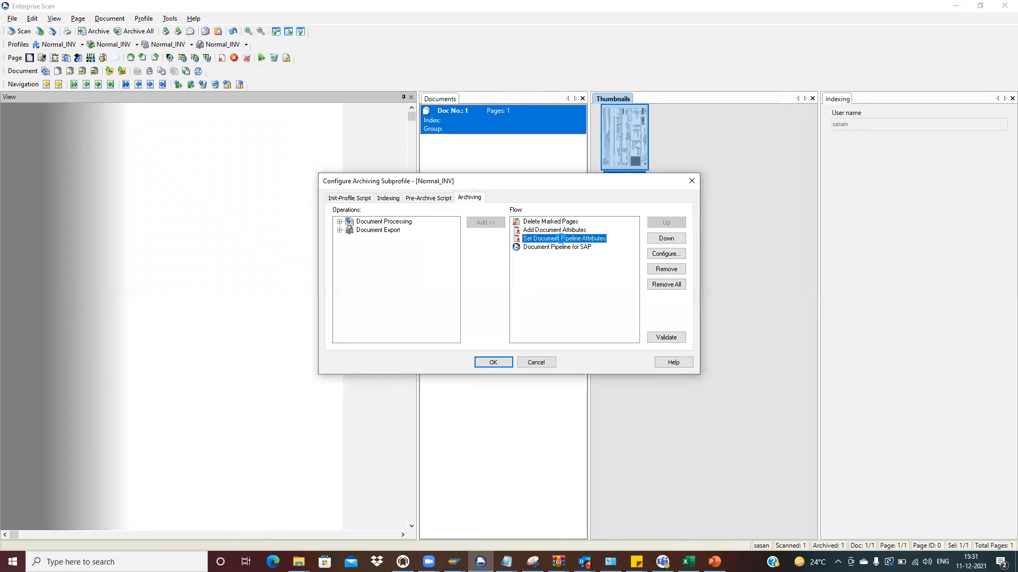
pyautogui.click(666, 303)
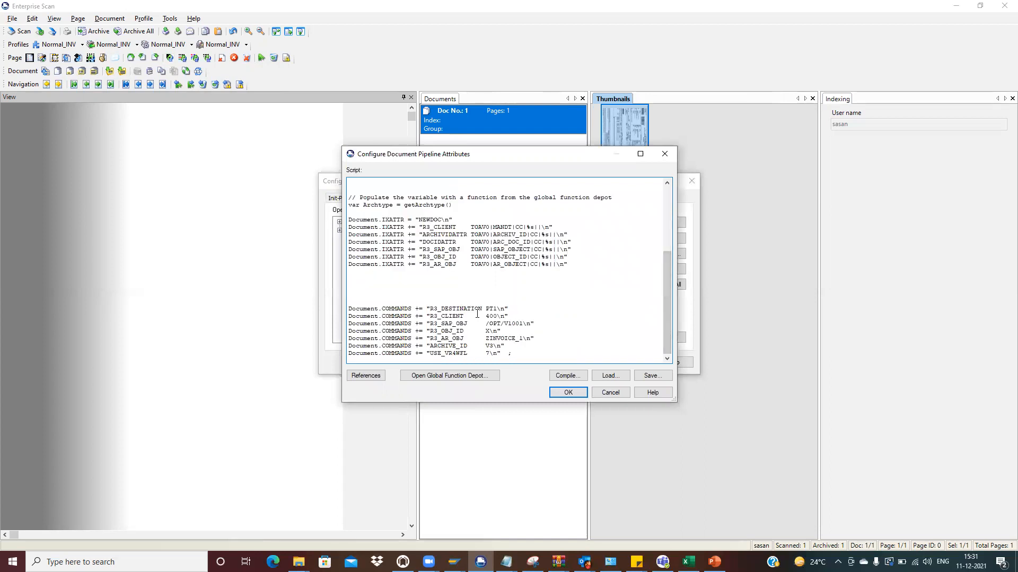
# Step: Examine the script's destination, client, SAP object, and archive object lines, and close the archiving subprofile configuration
pyautogui.moveTo(483, 308); pyautogui.dragTo(429, 309)
pyautogui.moveTo(498, 308); pyautogui.dragTo(488, 311)
pyautogui.click(493, 311)
pyautogui.doubleClick(497, 316)
pyautogui.click(486, 324)
pyautogui.moveTo(490, 323); pyautogui.dragTo(522, 321)
pyautogui.click(483, 339)
pyautogui.moveTo(486, 340); pyautogui.dragTo(524, 337)
pyautogui.moveTo(498, 309); pyautogui.dragTo(488, 311)
pyautogui.moveTo(497, 317); pyautogui.dragTo(487, 318)
pyautogui.click(525, 339)
pyautogui.moveTo(523, 338); pyautogui.dragTo(486, 339)
pyautogui.click(580, 396)
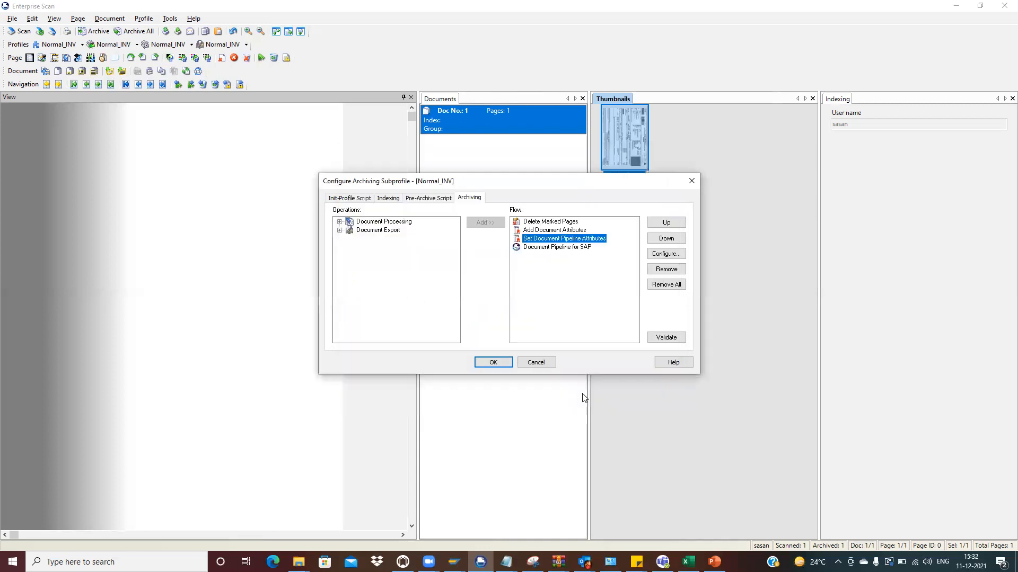
pyautogui.click(538, 363)
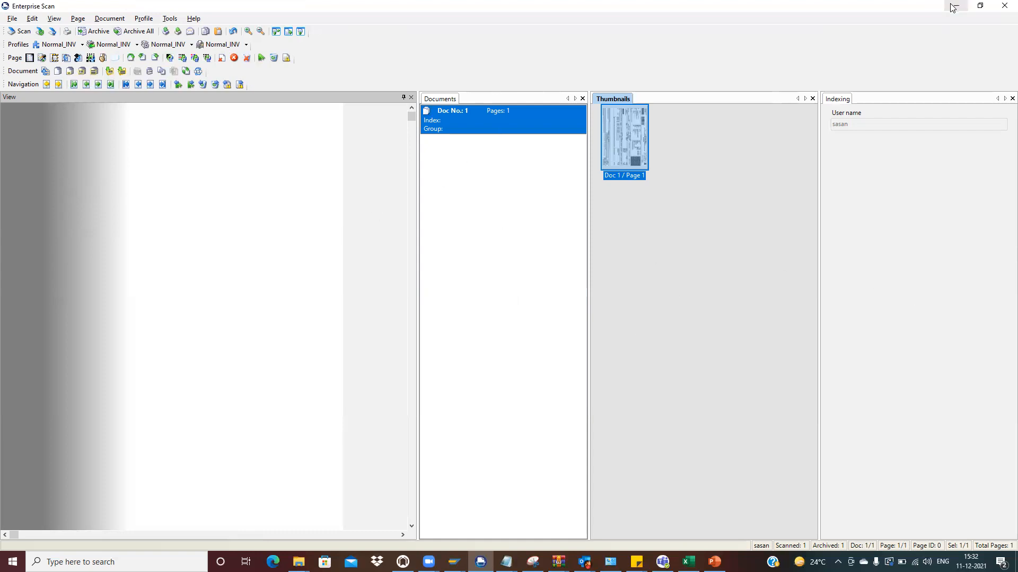
# Step: Dismiss the broken connection error in SAP and log on to SAP ECC IDES again with the saved user and account password
pyautogui.hotkey('alt', 'Tab')
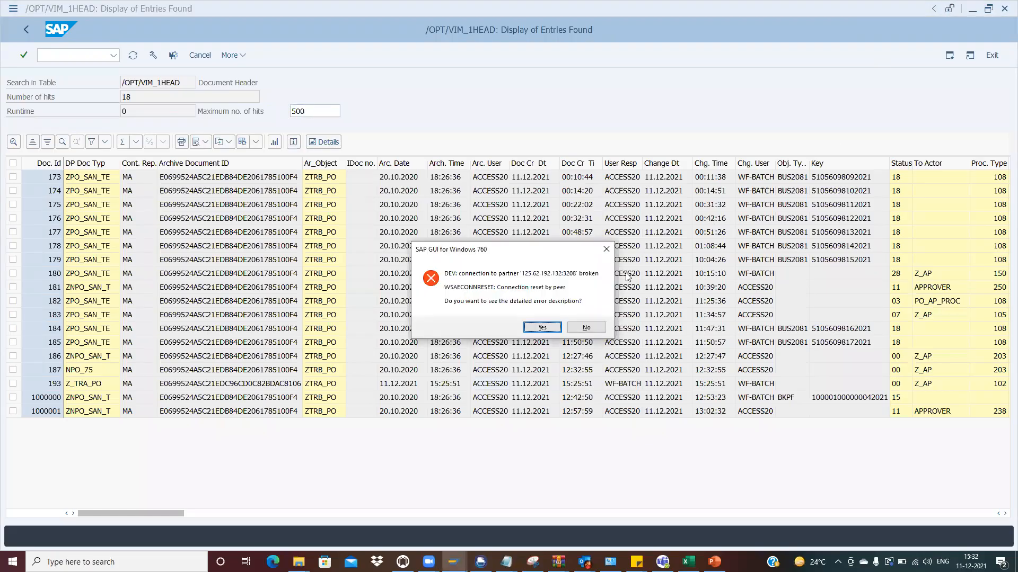
pyautogui.click(590, 329)
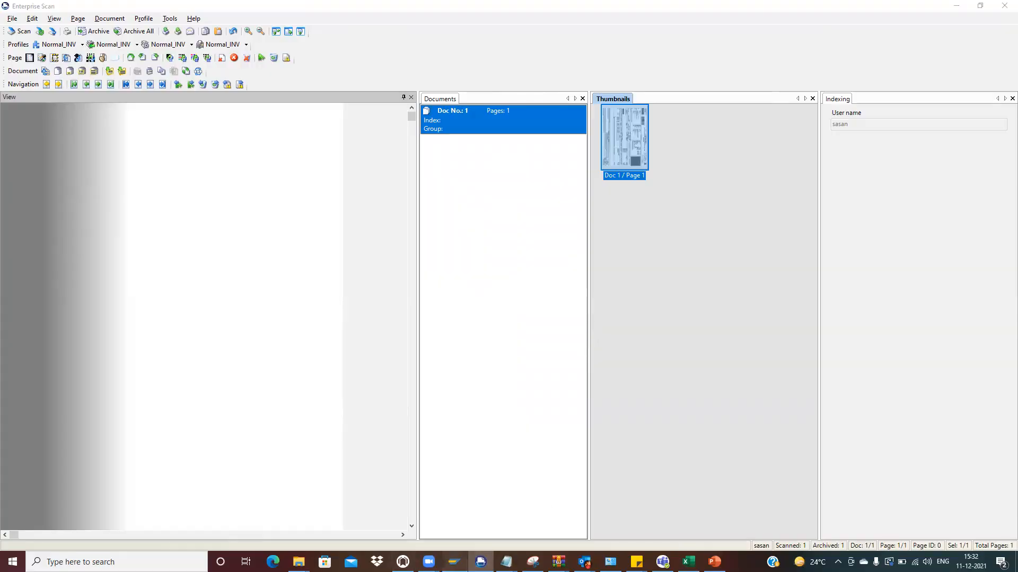
pyautogui.click(453, 562)
pyautogui.doubleClick(421, 142)
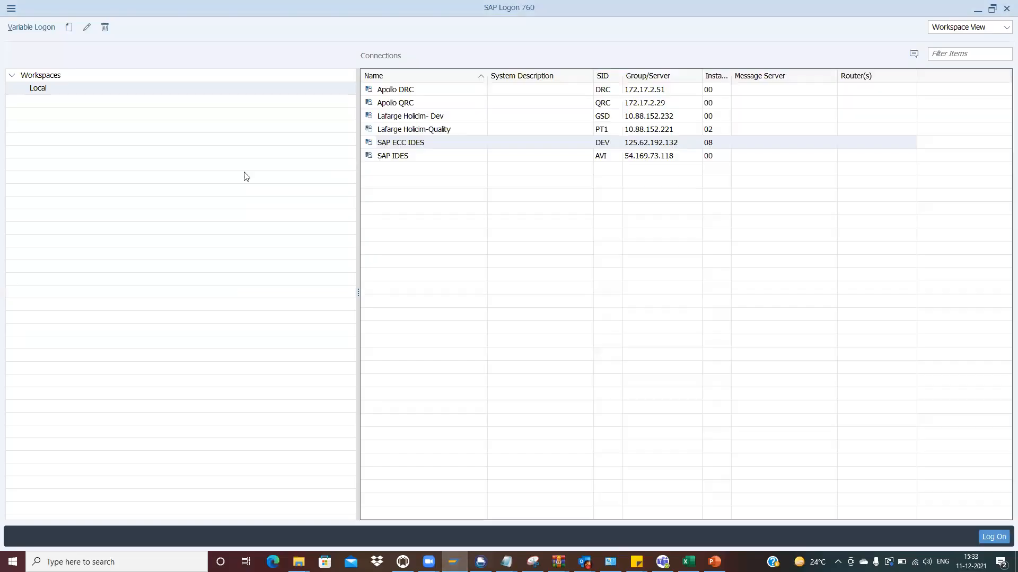
pyautogui.click(117, 108)
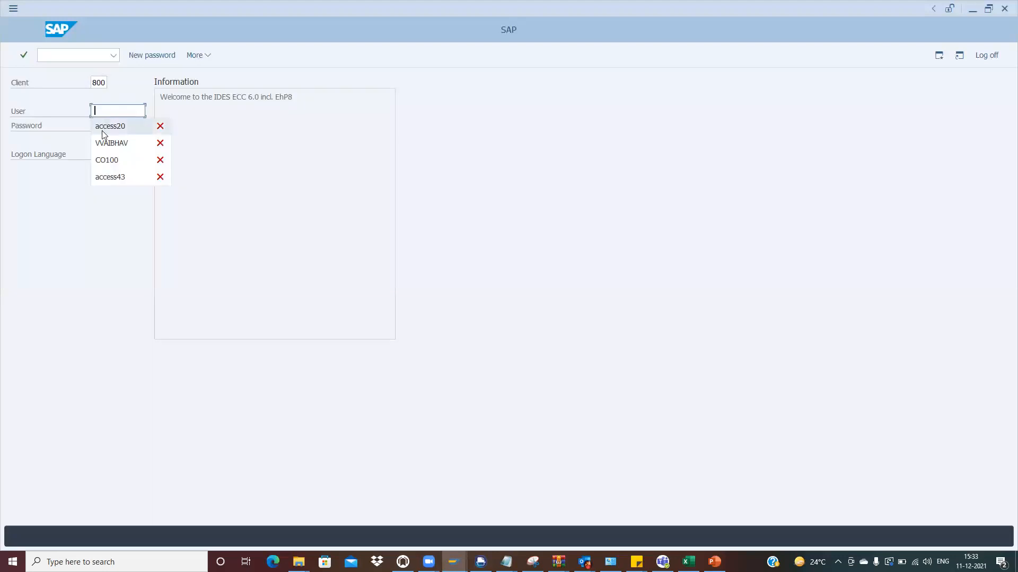
pyautogui.click(109, 126)
pyautogui.click(103, 127)
pyautogui.press('Return')
# Step: Open the General Table Display and load the document header table /OPT/VIM_1HEAD
pyautogui.write('/nse16')
pyautogui.press('Return')
pyautogui.click(104, 78)
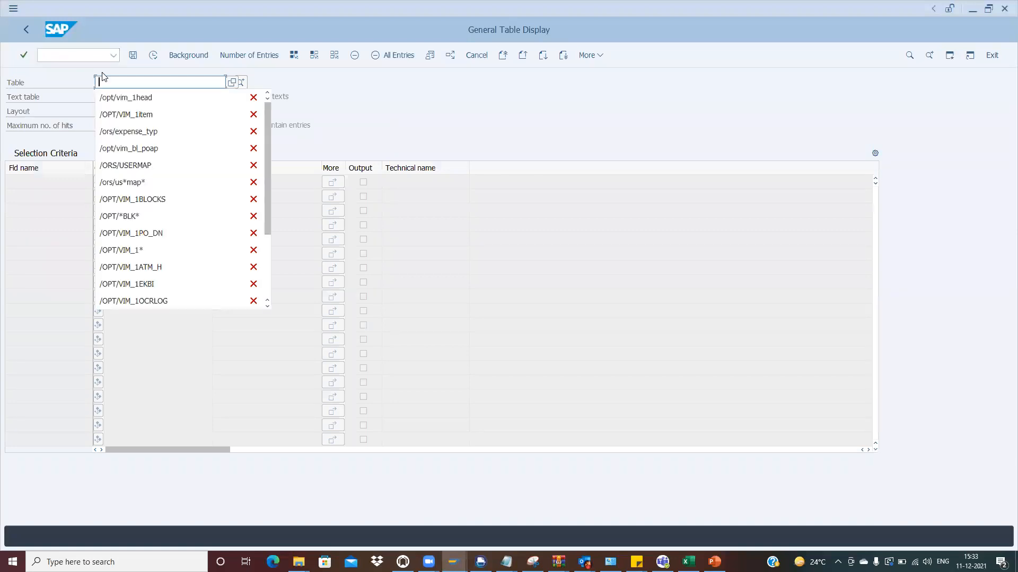
pyautogui.click(121, 98)
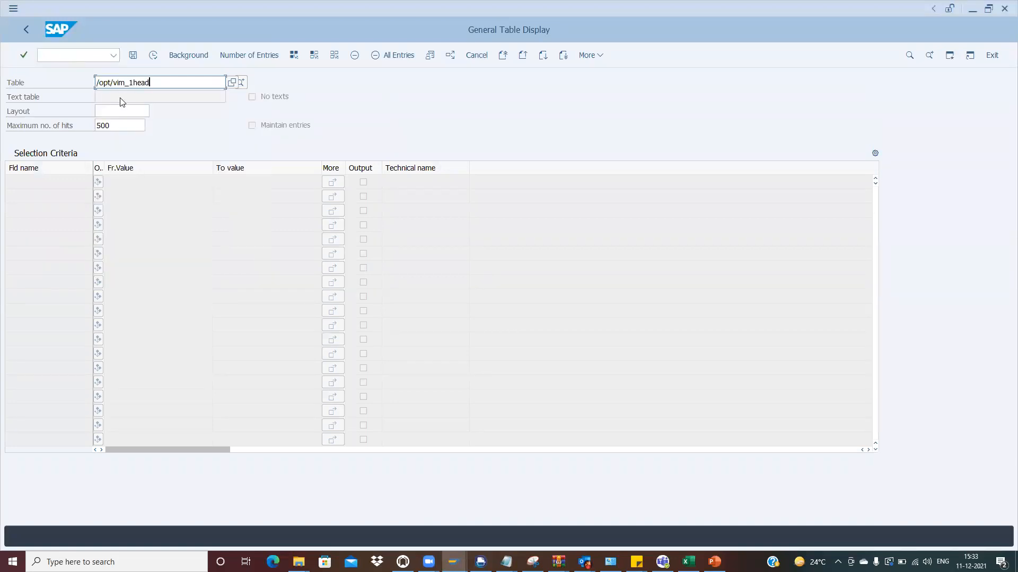
pyautogui.press('Return')
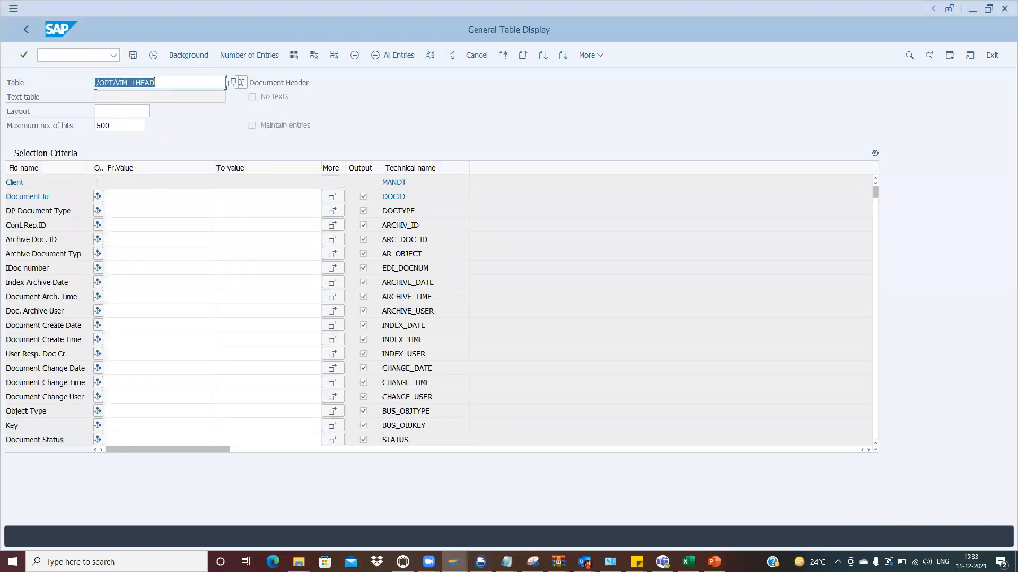
# Step: Filter the header table by Document Create Date 11.12.2021 and display the matching entries
pyautogui.click(133, 200)
pyautogui.click(121, 324)
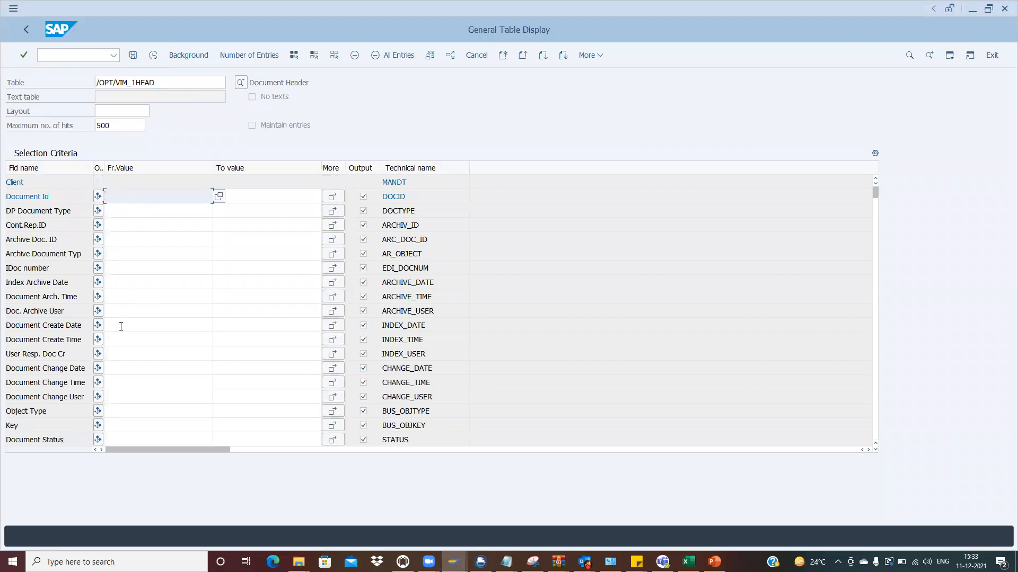
pyautogui.click(121, 324)
pyautogui.click(140, 91)
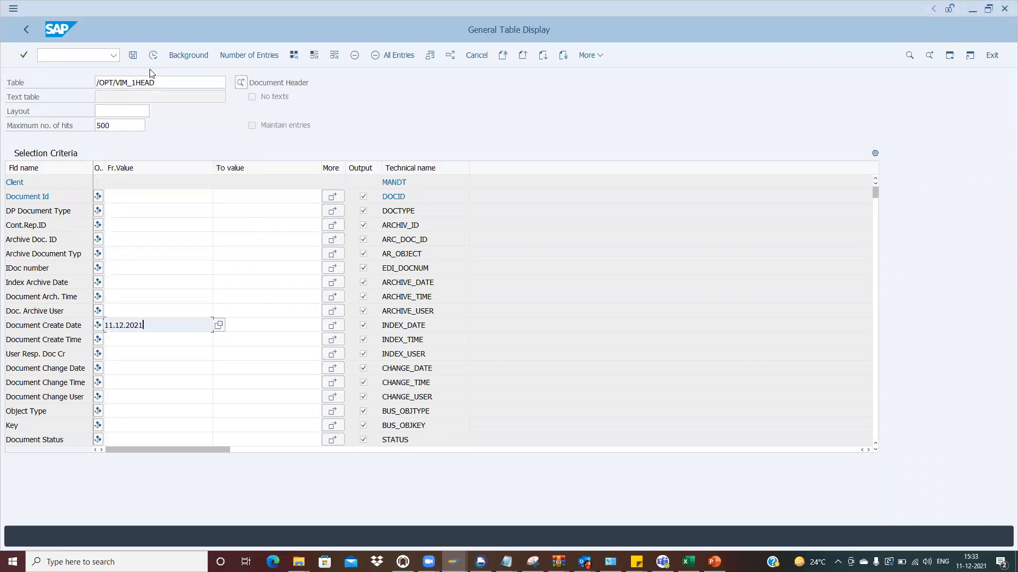
pyautogui.click(153, 55)
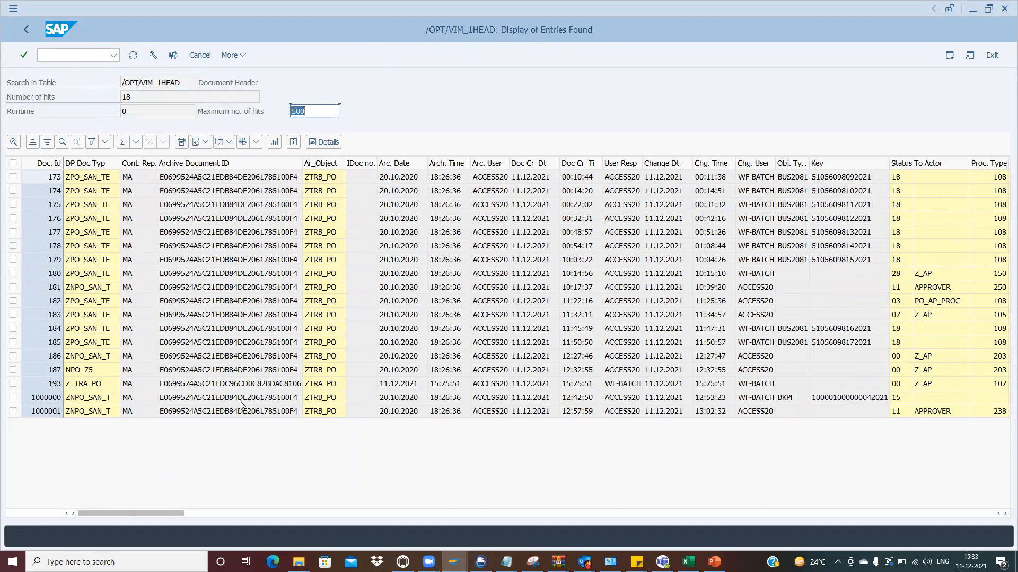
# Step: Examine the document type, document ID, archive document ID, and archive object of the Z_TRA_PO entry in the header table
pyautogui.click(202, 385)
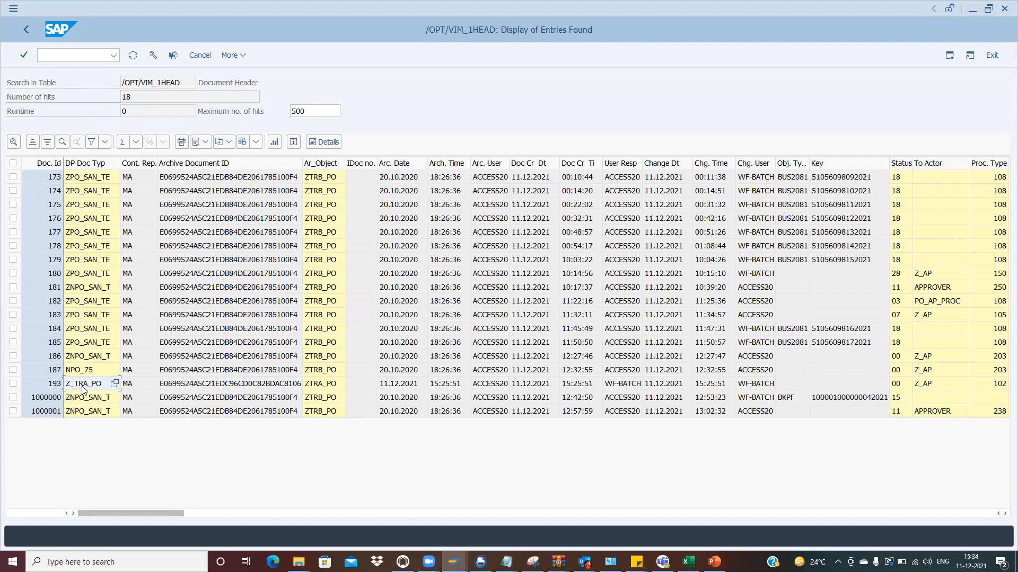
pyautogui.click(44, 387)
pyautogui.click(86, 389)
pyautogui.click(260, 390)
pyautogui.click(323, 385)
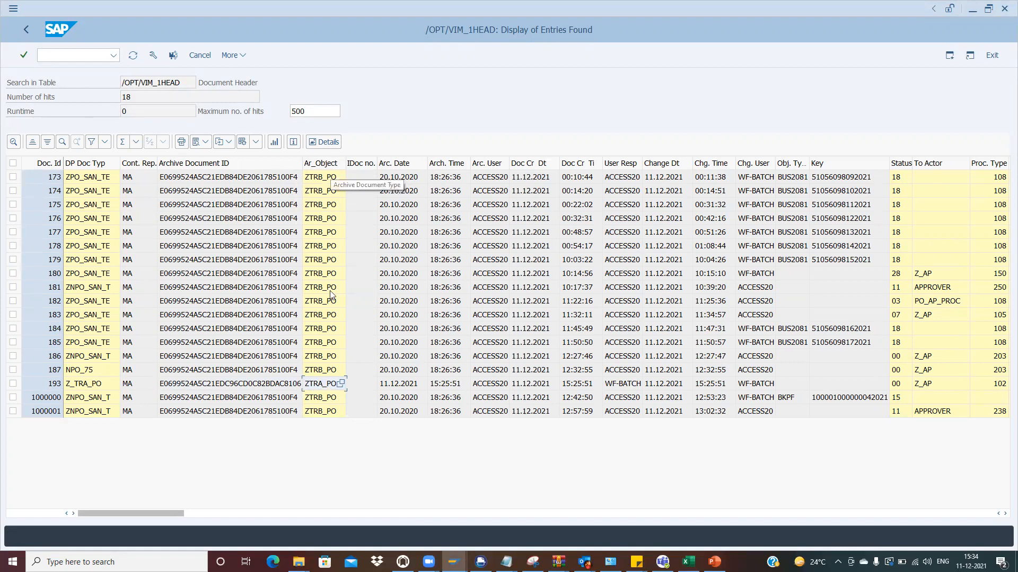
pyautogui.click(320, 389)
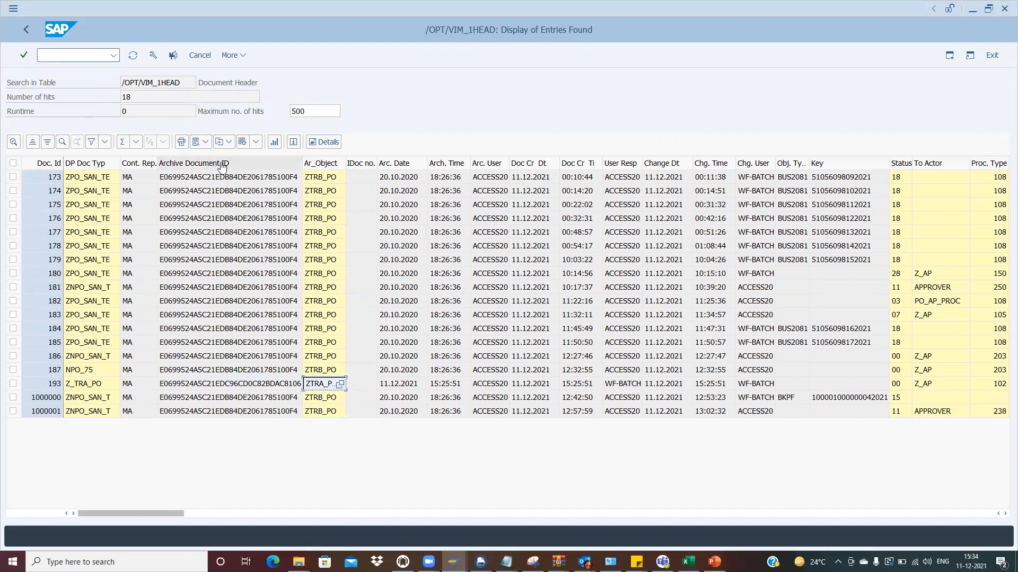
# Step: Start the ArchiveLink Document Type Customizing Wizard in a new session with /ooad5
pyautogui.hotkey('alt', 'Tab')
pyautogui.click(272, 110)
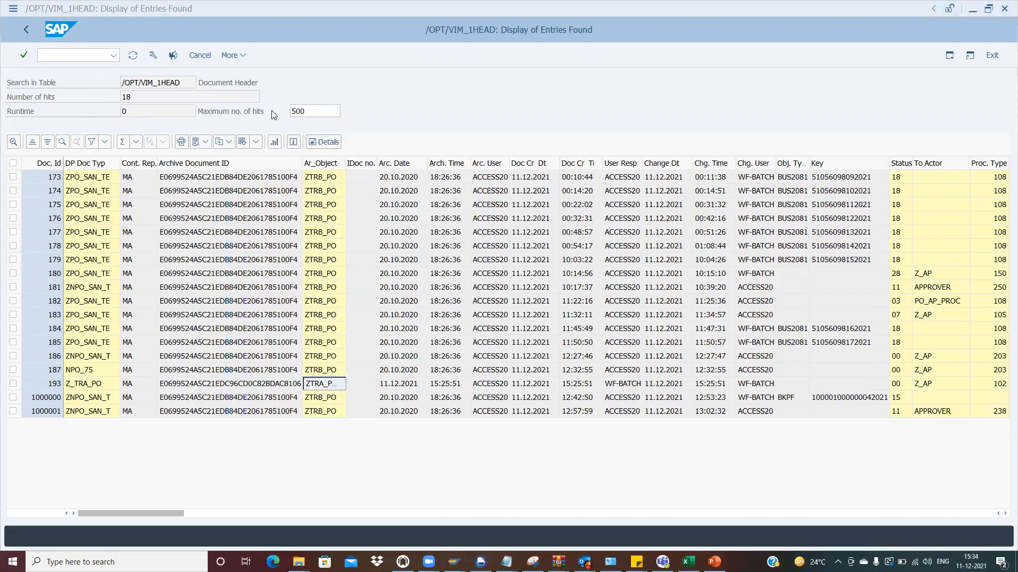
pyautogui.click(78, 56)
pyautogui.write('/ooad5')
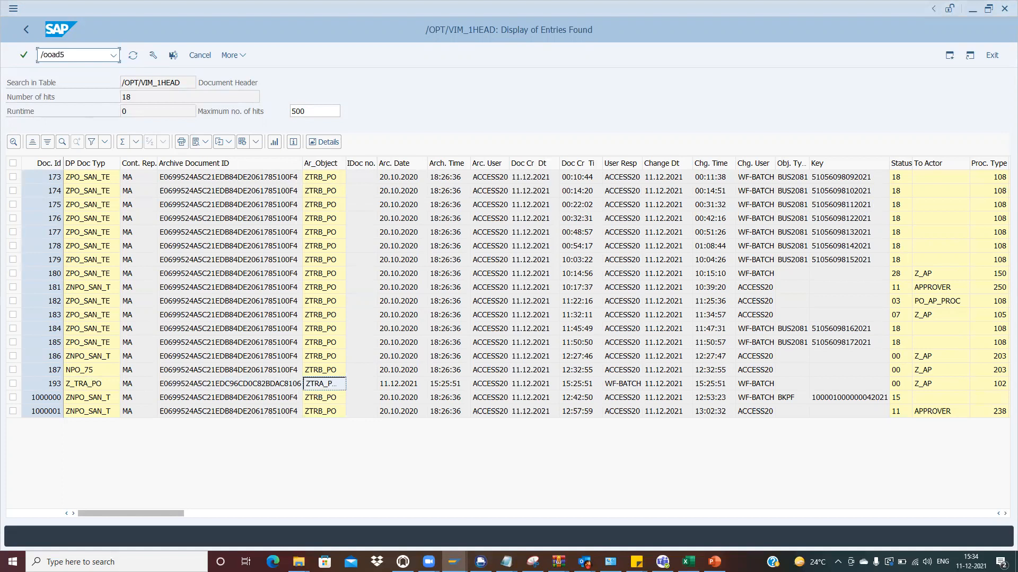
pyautogui.press('Return')
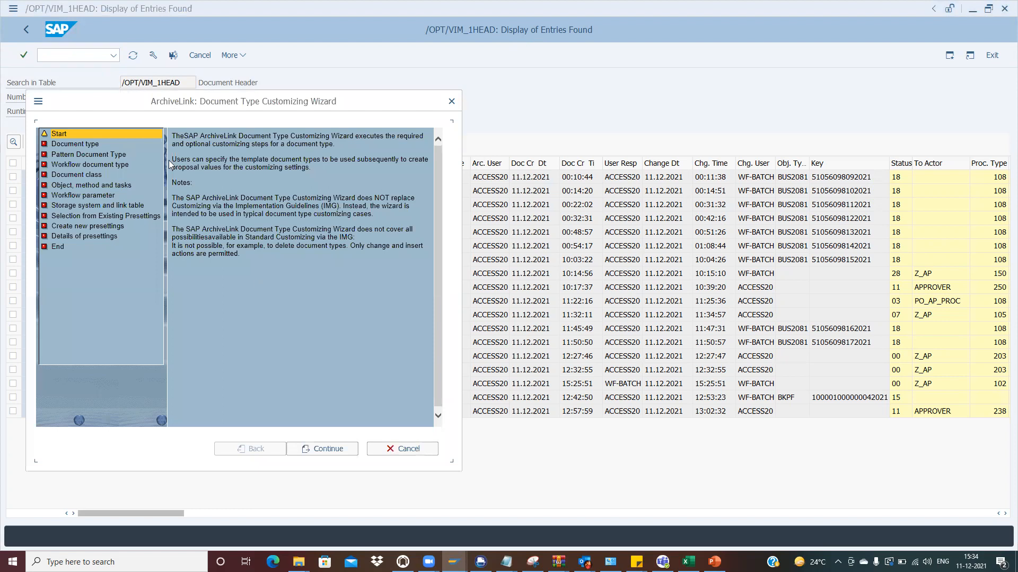
# Step: Switch to the VIM session presentation in PowerPoint to review the Archive Doc Type slide
pyautogui.hotkey('alt', 'Tab')
pyautogui.hotkey('alt', 'Tab')
pyautogui.hotkey('alt', 'Tab')
pyautogui.hotkey('alt', 'Tab')
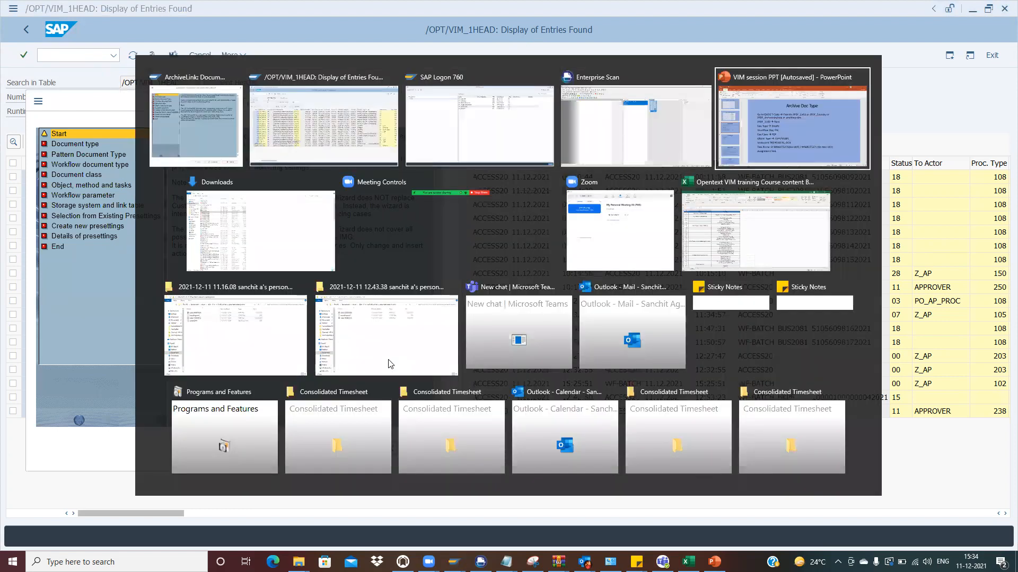
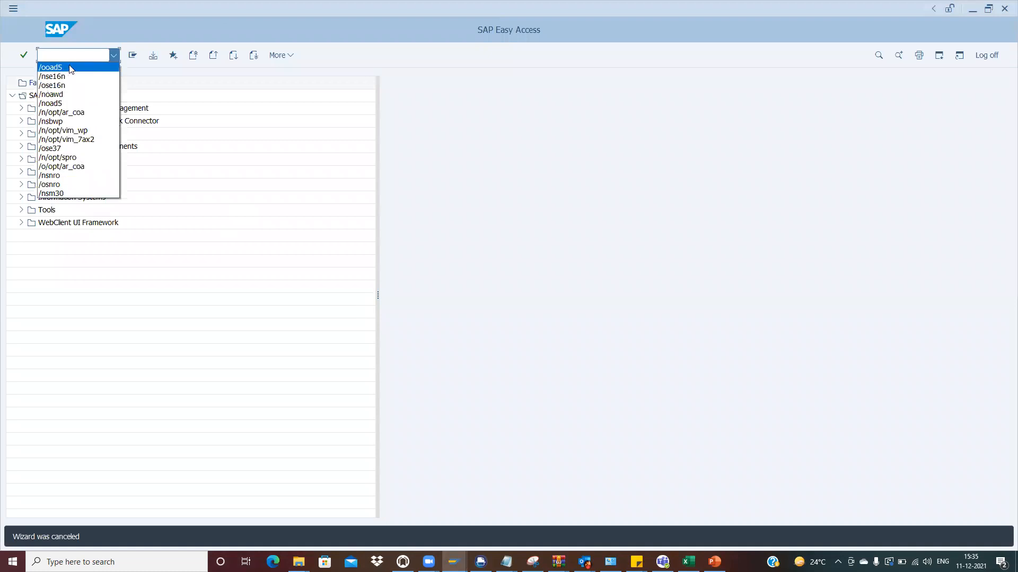
# Step: Restart the document type wizard in the current session with /noad5 and proceed past its start page
pyautogui.click(56, 73)
pyautogui.click(49, 55)
pyautogui.press('BackSpace')
pyautogui.press('BackSpace')
pyautogui.write('n')
pyautogui.press('Return')
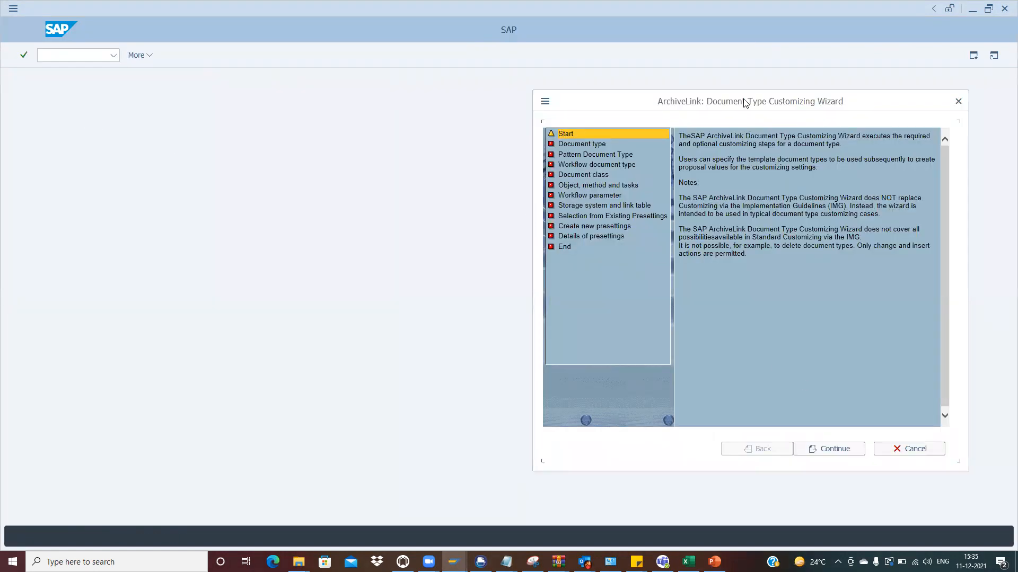
pyautogui.moveTo(743, 100); pyautogui.dragTo(427, 77)
pyautogui.click(506, 425)
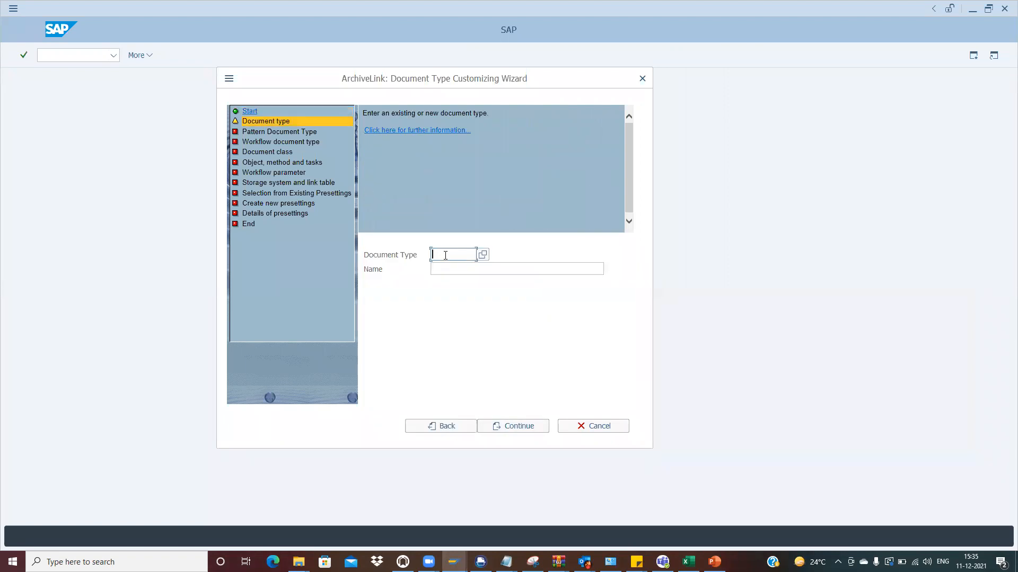
# Step: Enter document type ZPDF_1000 with a name beginning "ZPDF for Germany archive doc type" and continue to the pattern document type
pyautogui.write('ZPDF')
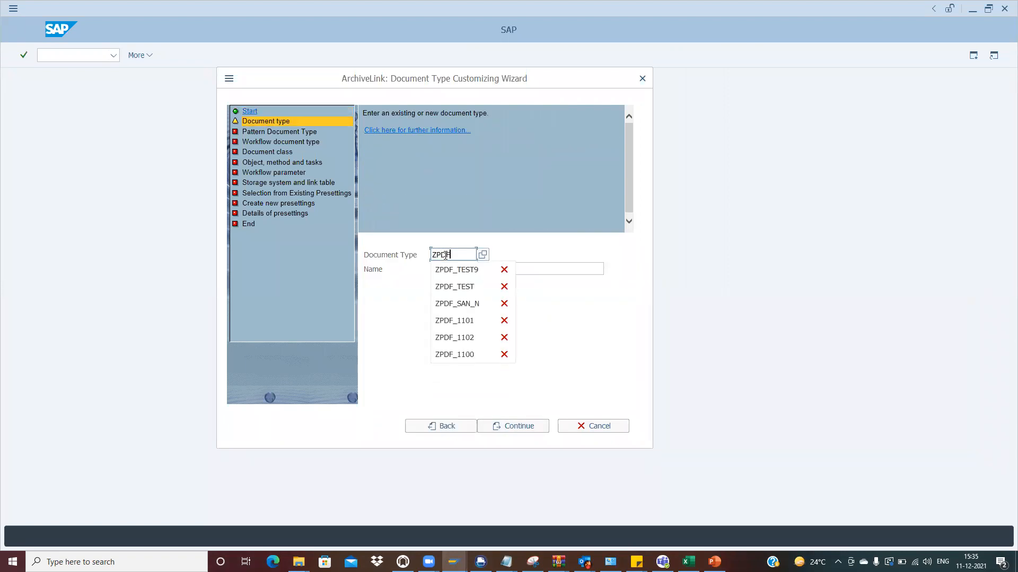
pyautogui.write('_10000')
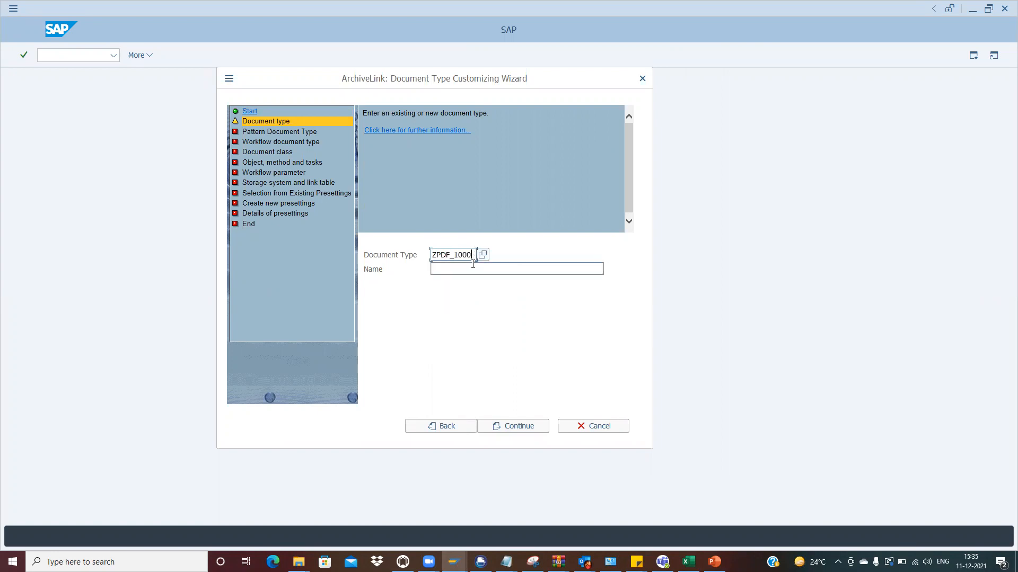
pyautogui.click(463, 269)
pyautogui.write('ZP')
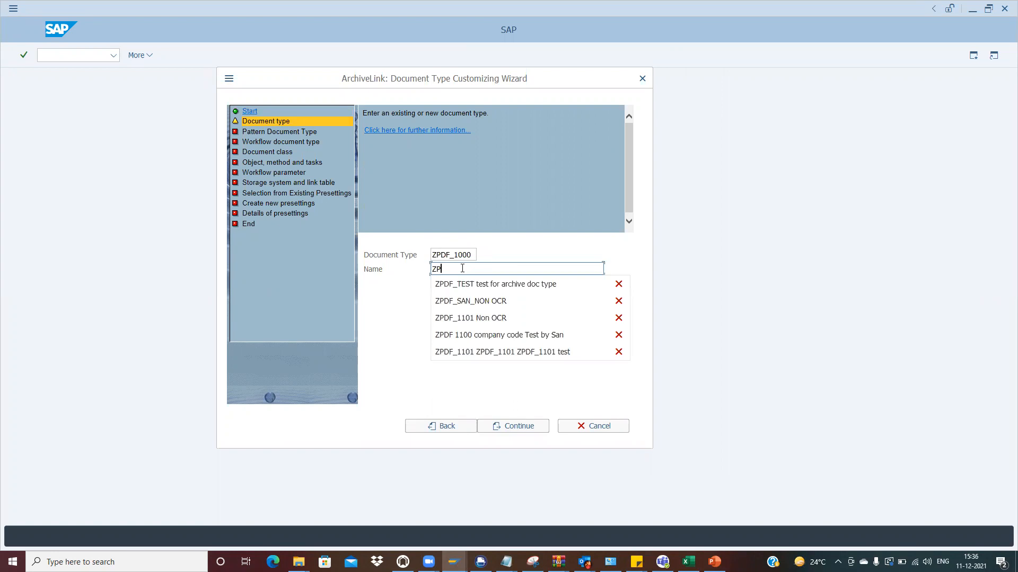
pyautogui.write('DF for')
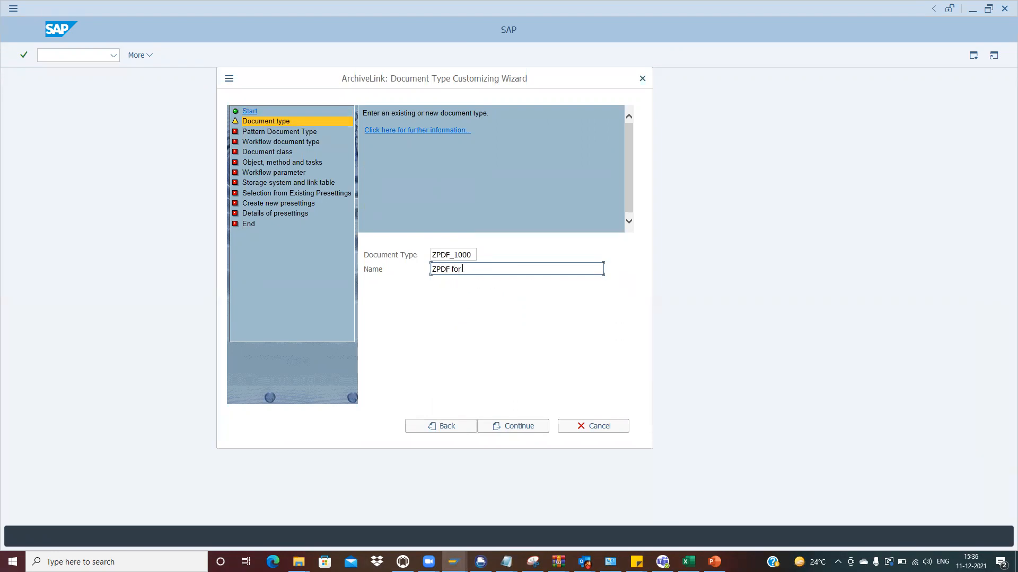
pyautogui.write(' Germany archive doc type Sand')
pyautogui.click(508, 430)
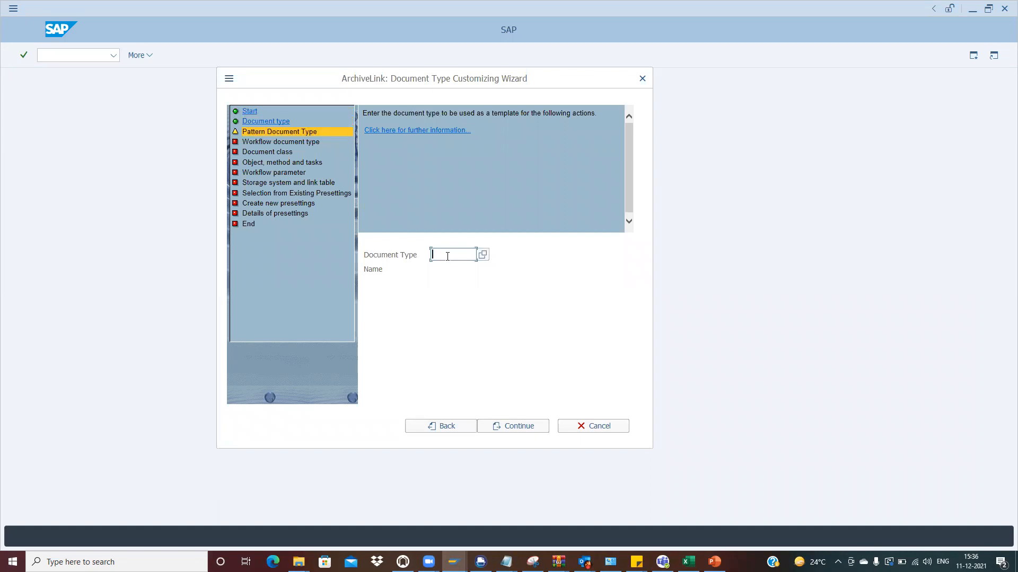
# Step: Use ZTRA_PO from the header table entries as the pattern document type and continue to the document class page
pyautogui.hotkey('alt', 'Tab')
pyautogui.click(326, 385)
pyautogui.hotkey('alt', 'Tab')
pyautogui.write('ZTRA_PO')
pyautogui.click(508, 427)
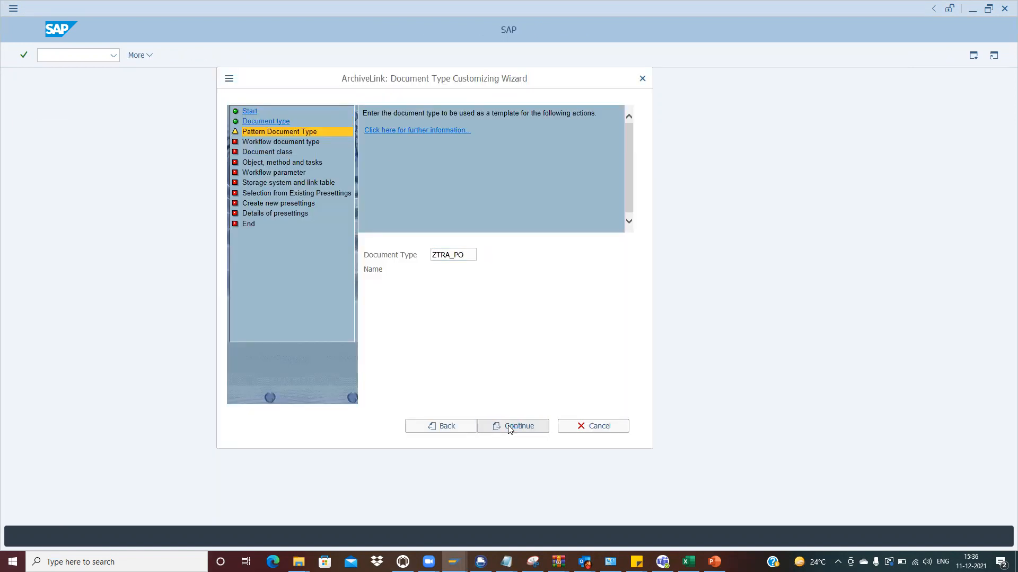
pyautogui.click(509, 427)
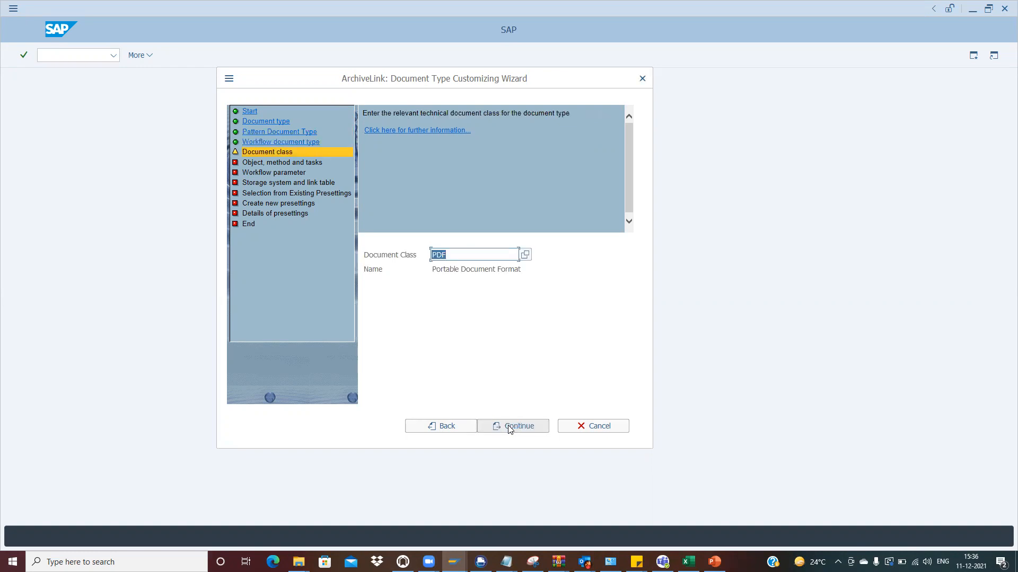
# Step: Return to the pattern document type, clear it, and try the following wizard pages without a template
pyautogui.click(440, 426)
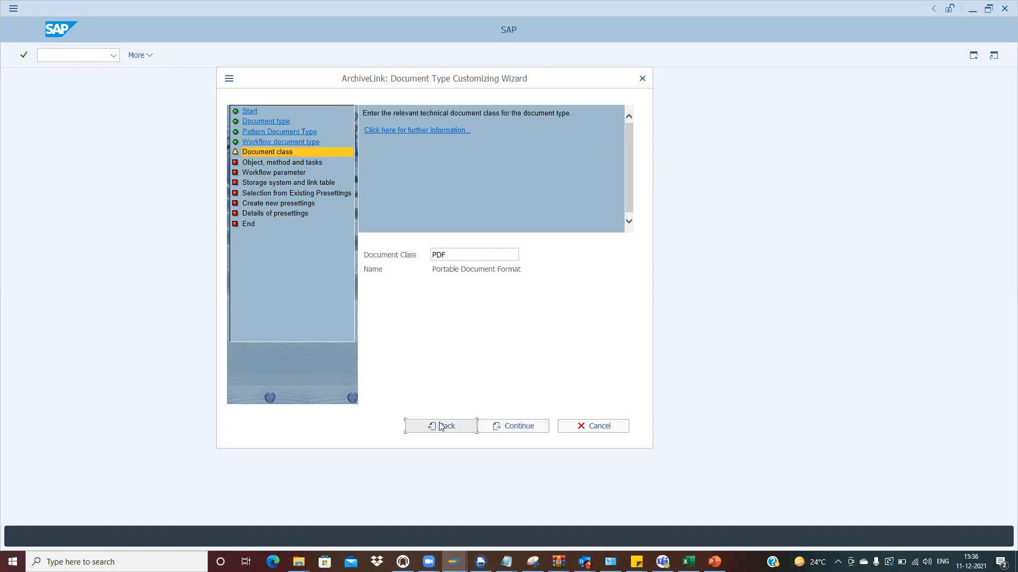
pyautogui.click(440, 427)
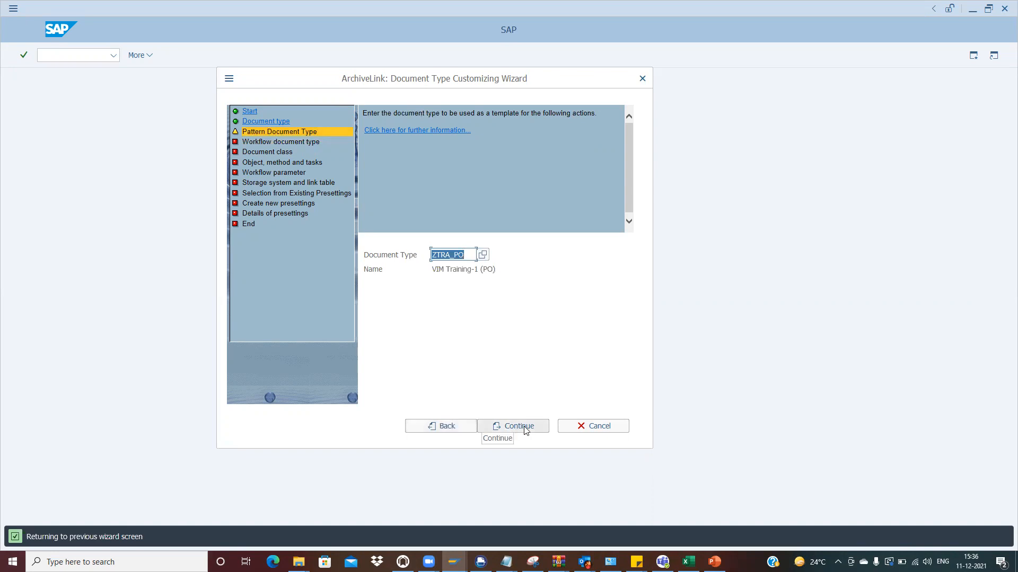
pyautogui.press('BackSpace')
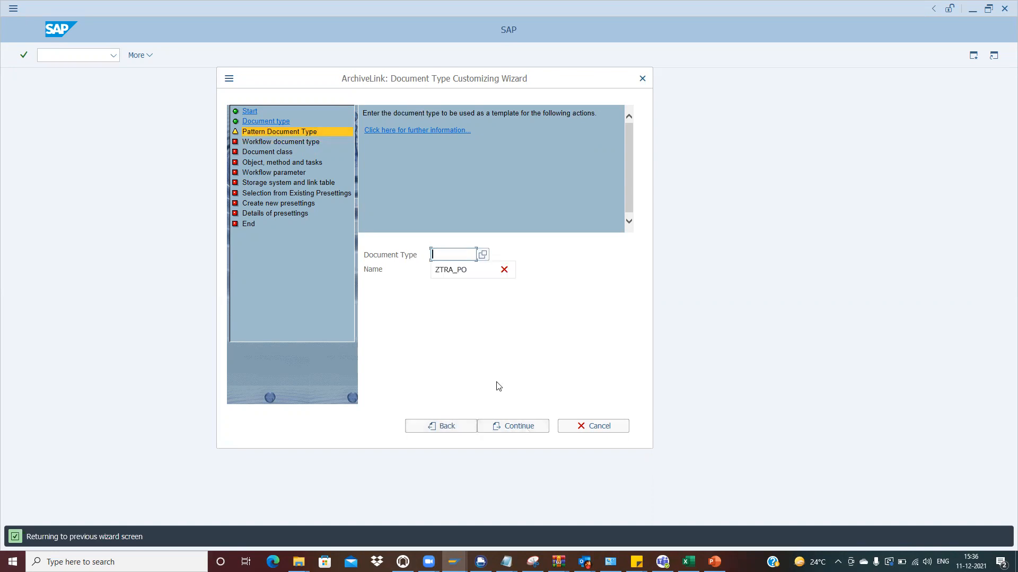
pyautogui.click(508, 427)
pyautogui.click(508, 427)
pyautogui.click(448, 427)
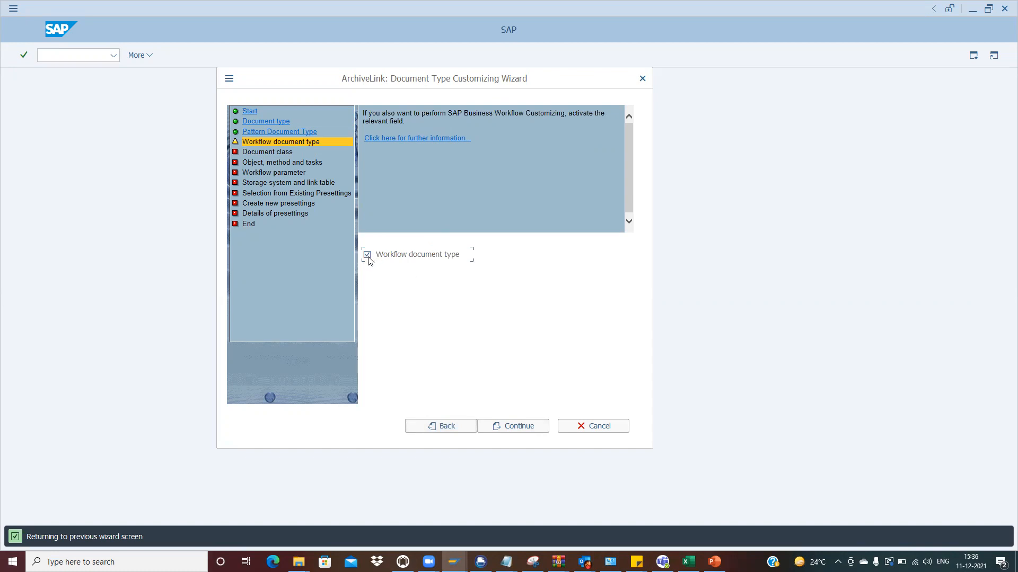
# Step: Consult the Archive Doc Type slide in PowerPoint and return to the wizard's workflow document type page
pyautogui.hotkey('alt', 'Tab')
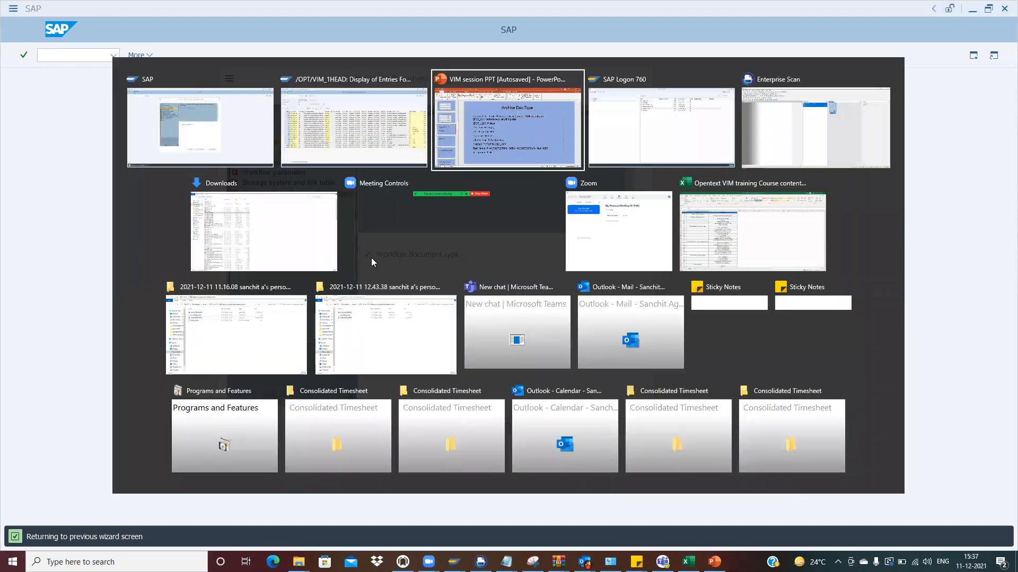
pyautogui.click(426, 300)
pyautogui.moveTo(426, 300); pyautogui.dragTo(267, 303)
pyautogui.click(437, 310)
pyautogui.hotkey('alt', 'Tab')
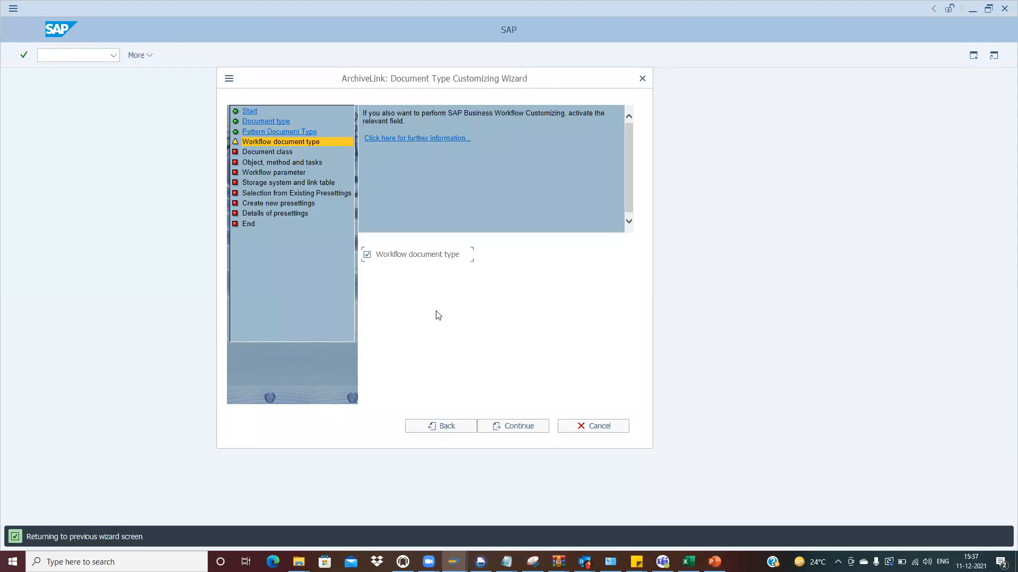
# Step: Set the pattern document type back to ZTRA_PO, accept the workflow option and PDF class, and proceed to the object, method and tasks page
pyautogui.click(447, 426)
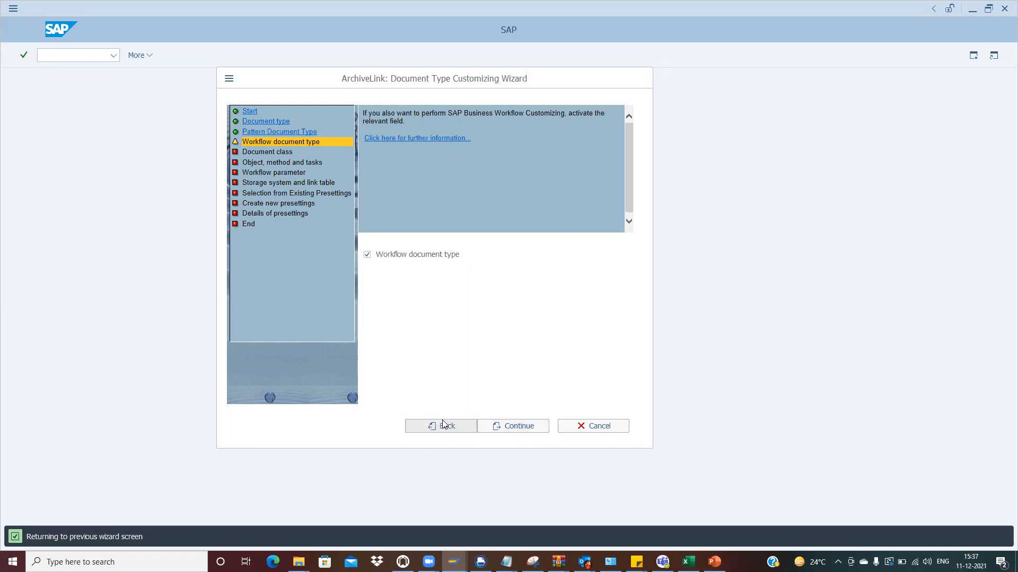
pyautogui.write('Z')
pyautogui.click(451, 271)
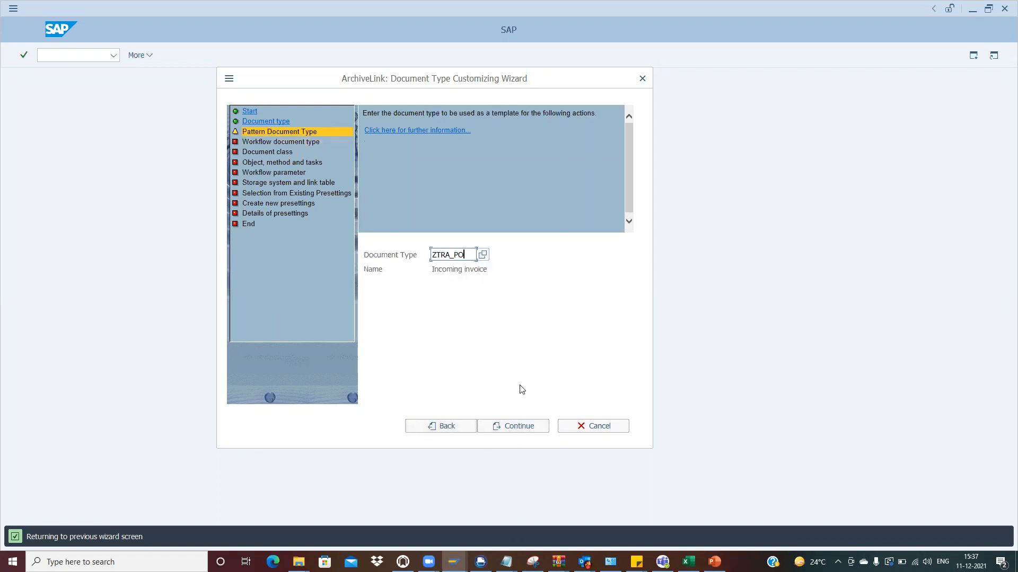
pyautogui.click(513, 423)
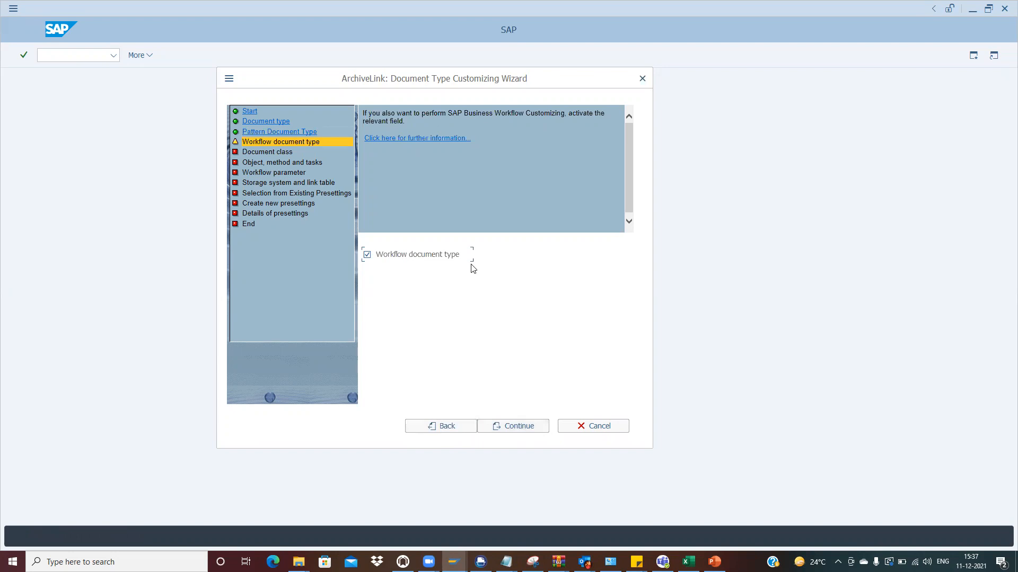
pyautogui.click(511, 424)
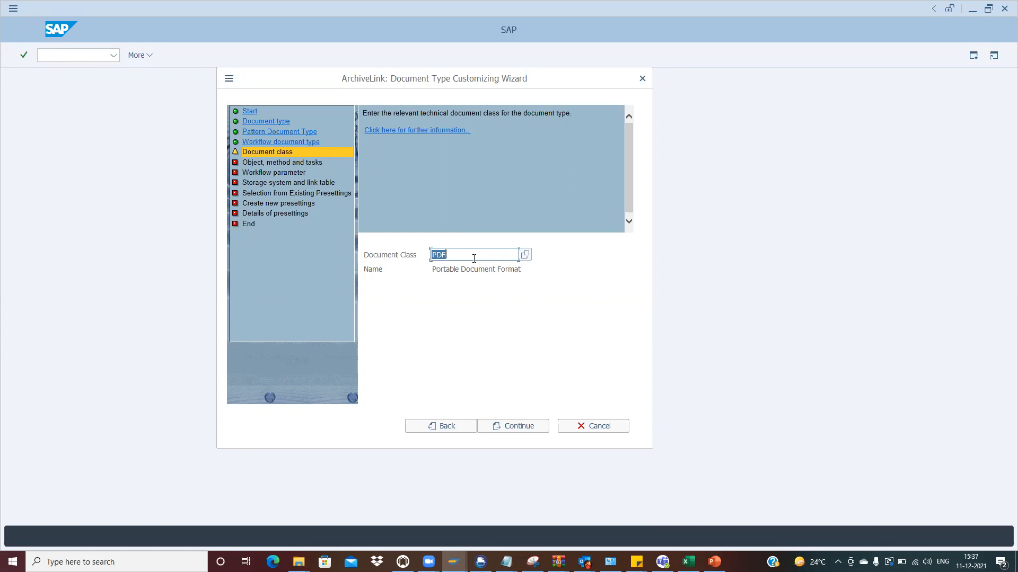
pyautogui.click(518, 428)
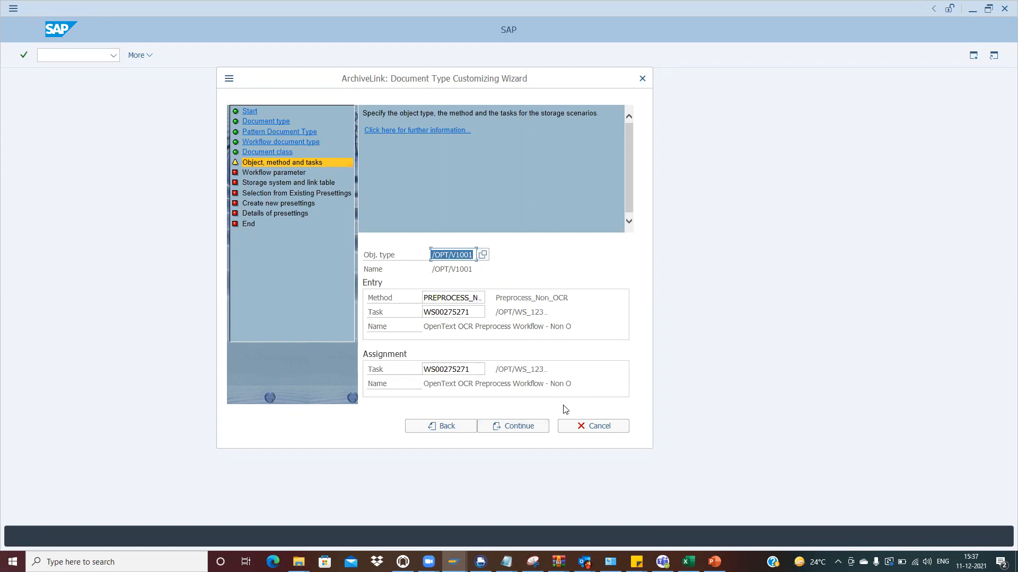
pyautogui.click(449, 255)
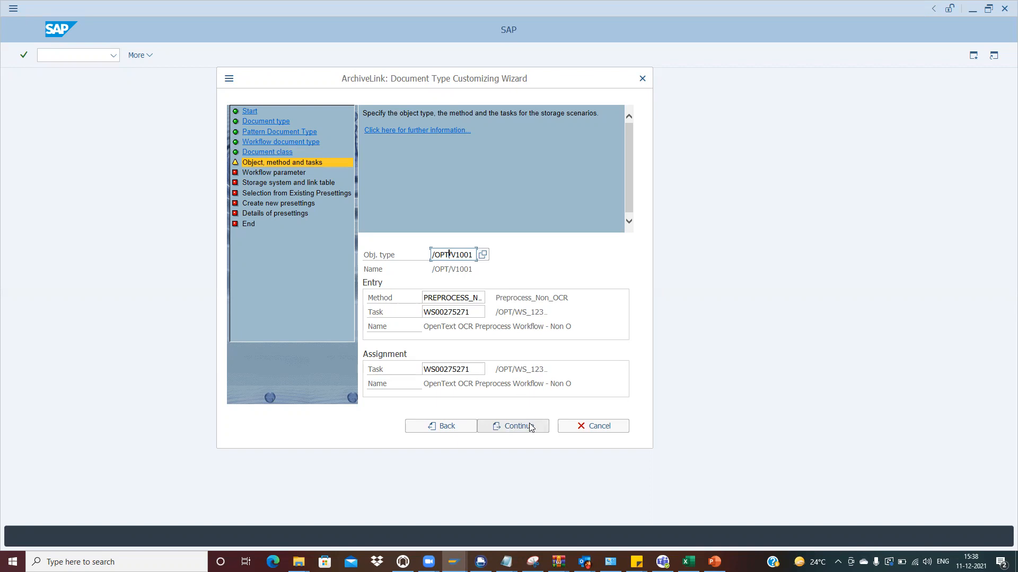
# Step: Open a blank Notepad document and place it beside the wizard's object type fields
pyautogui.click(117, 562)
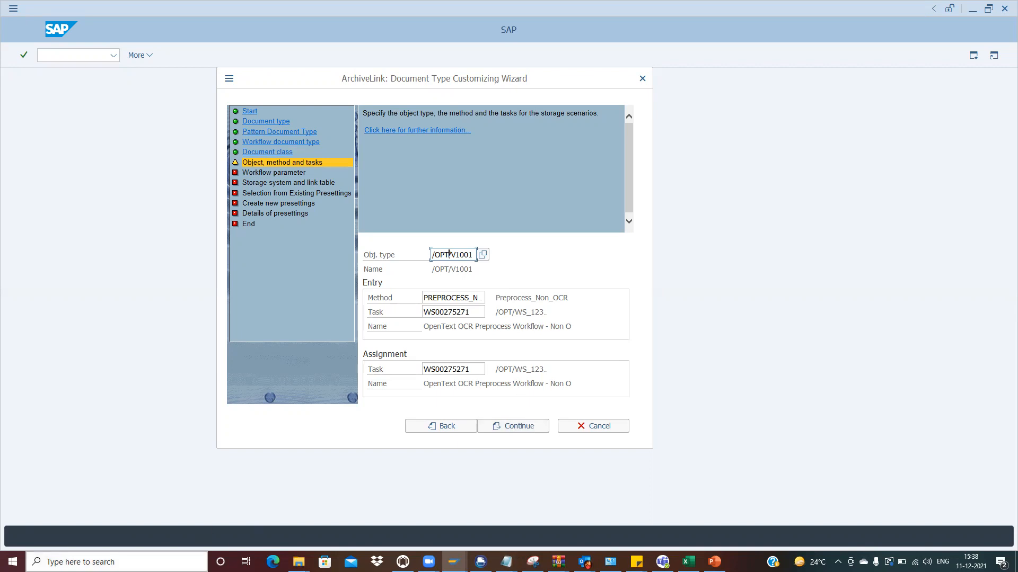
pyautogui.write('no')
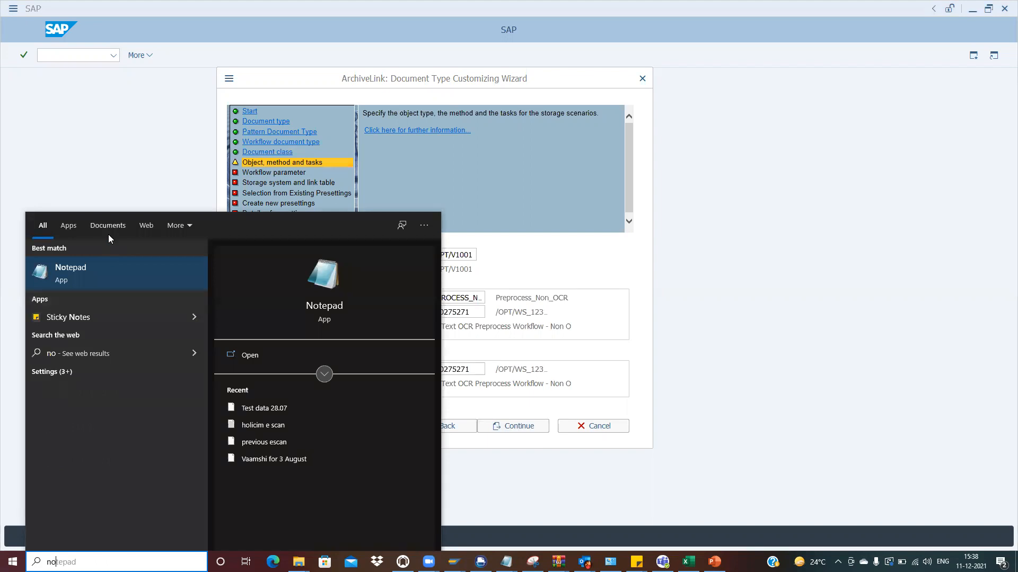
pyautogui.click(74, 276)
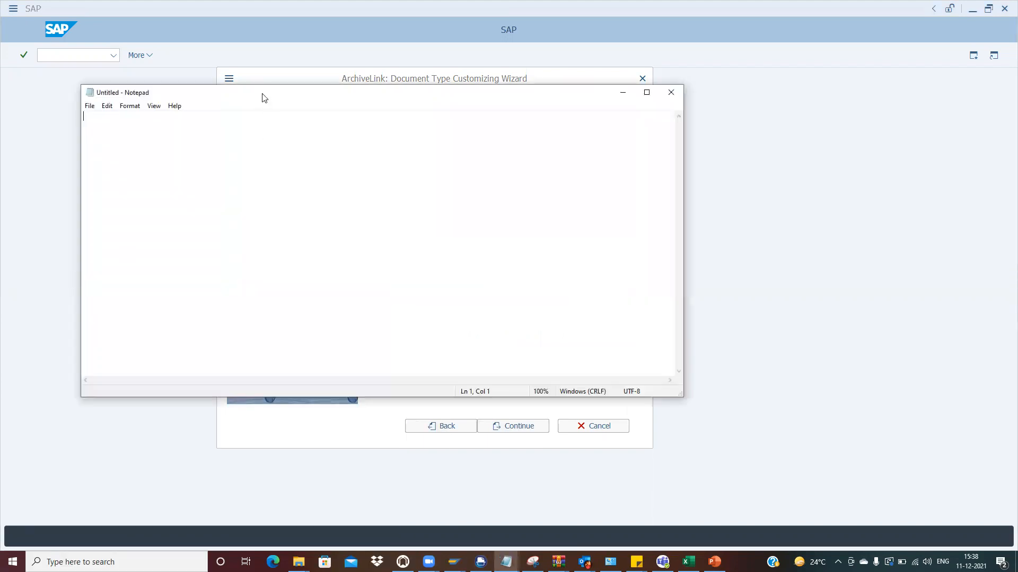
pyautogui.moveTo(263, 97); pyautogui.dragTo(643, 143)
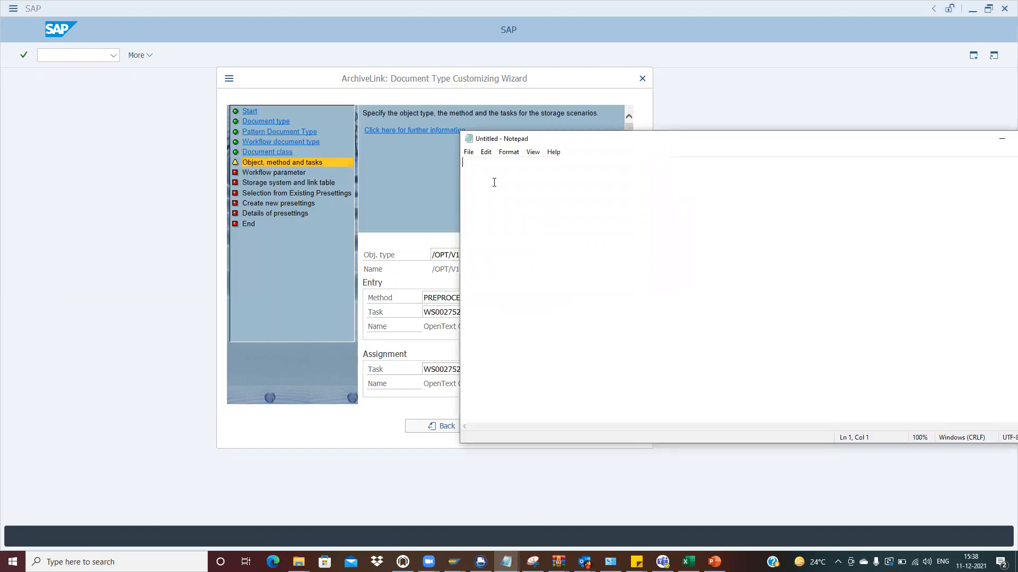
# Step: Write a Notepad note headed "Object type of archive doc type:" listing "1. /OPT/V1001" and "2. BUS2081"
pyautogui.write('1.')
pyautogui.hotkey('ctrl', 'z')
pyautogui.write('Object type of arch')
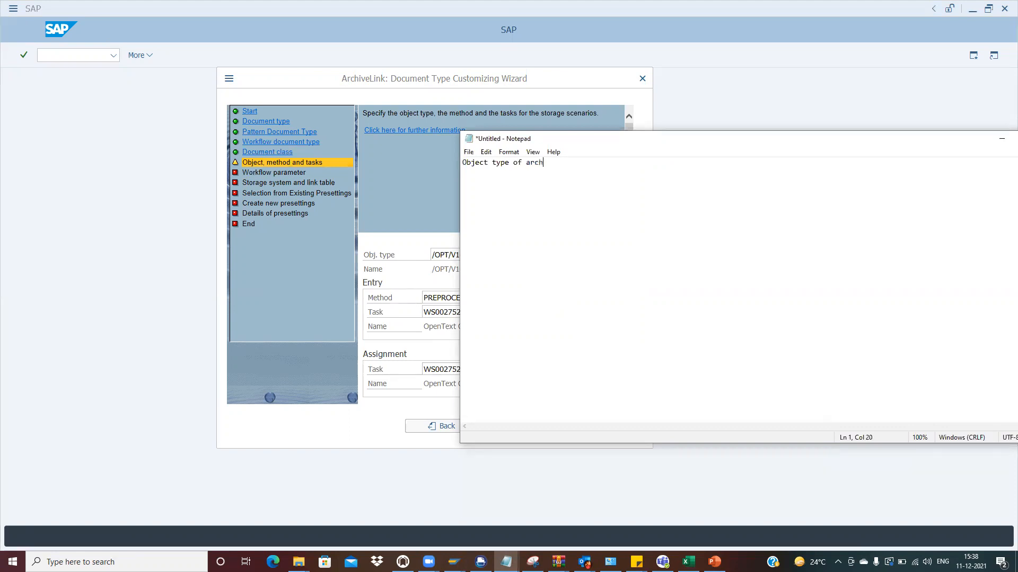
pyautogui.write('ive doc type:')
pyautogui.press('Return')
pyautogui.press('Return')
pyautogui.write('1. /OPT/V1001')
pyautogui.write('2. BUS2081')
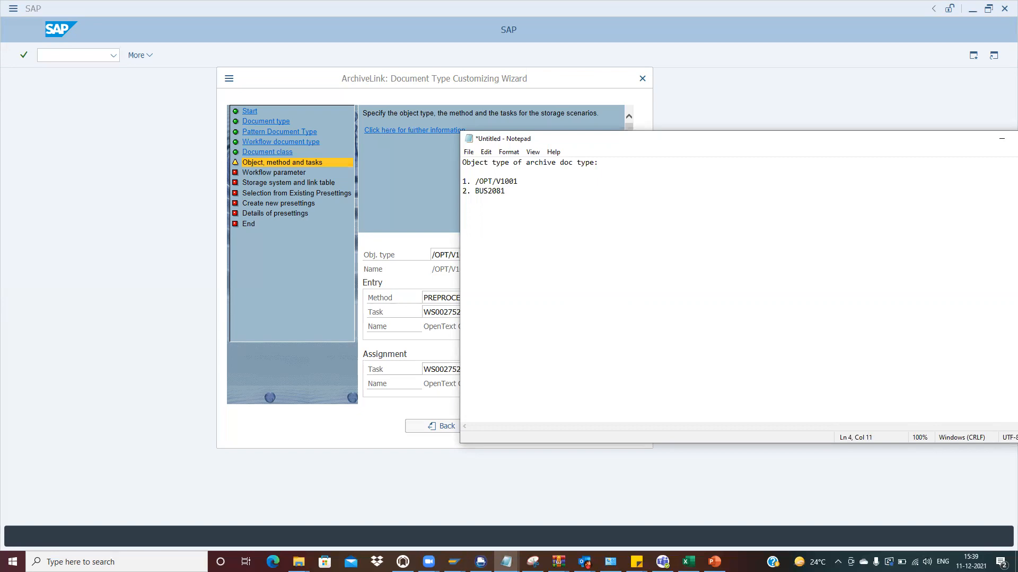
# Step: Append "MM iNvoice" to the BUS2081 line of the note and add the line "3. BKPF FI invoice"
pyautogui.write(' MM iNvoice')
pyautogui.press('Return')
pyautogui.write('3. BLPF')
pyautogui.press('BackSpace')
pyautogui.press('BackSpace')
pyautogui.press('BackSpace')
pyautogui.press('BackSpace')
pyautogui.write('KPF FI invoice')
# Step: Highlight the object types /OPT/V1001, BUS2081 and BKPF in the note one after another to review them
pyautogui.moveTo(525, 182); pyautogui.dragTo(477, 182)
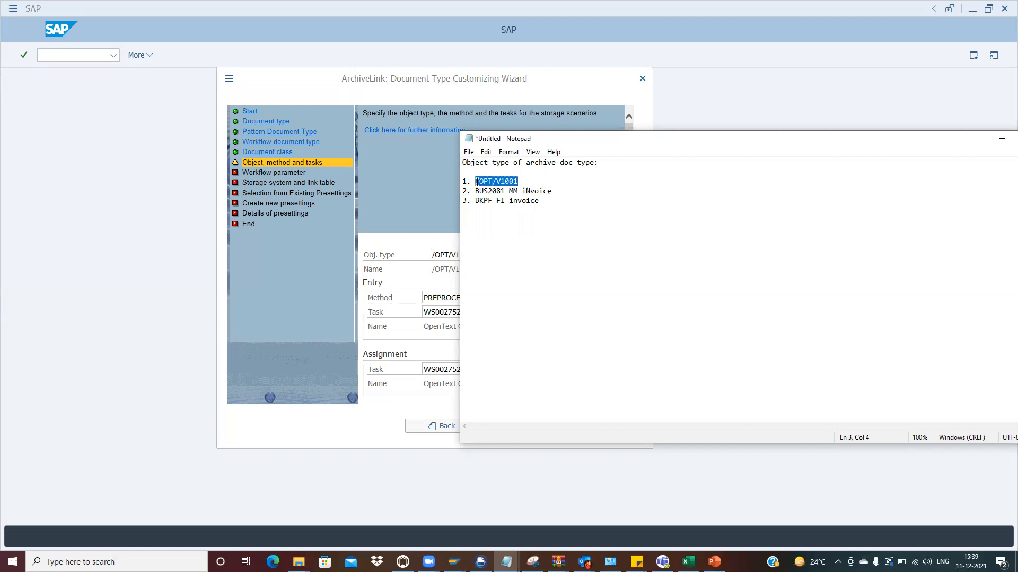
pyautogui.moveTo(506, 190); pyautogui.dragTo(474, 191)
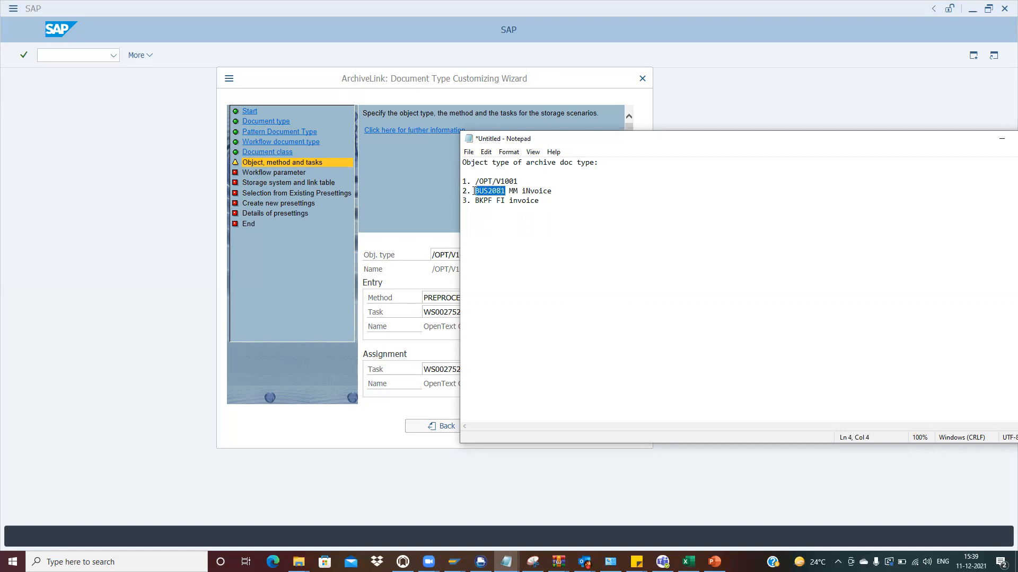
pyautogui.moveTo(493, 201); pyautogui.dragTo(476, 201)
pyautogui.click(476, 202)
pyautogui.click(556, 200)
pyautogui.moveTo(474, 192)
pyautogui.mouseDown()
pyautogui.moveTo(504, 201)
pyautogui.moveTo(489, 201)
pyautogui.mouseUp()
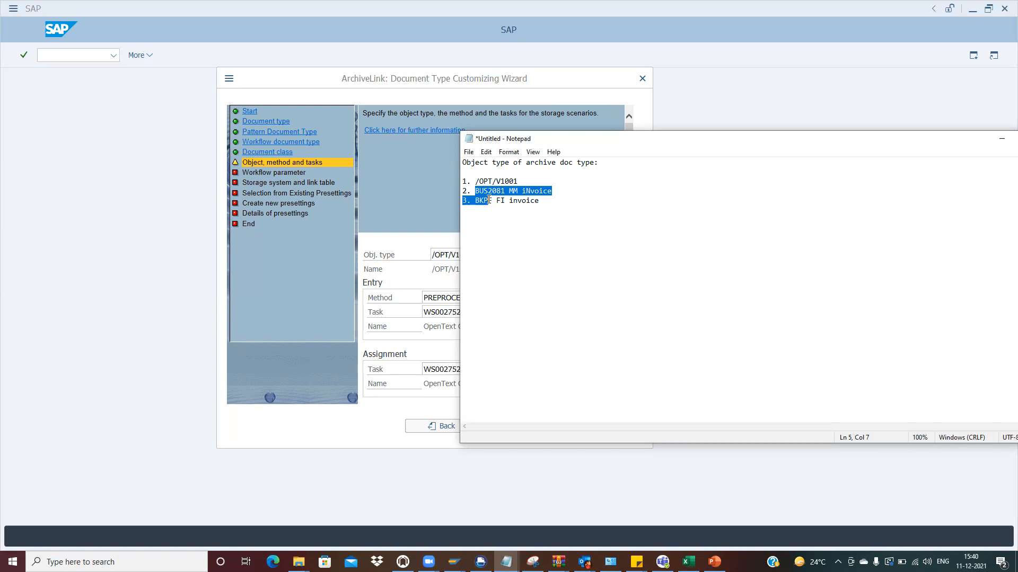
# Step: Return to the wizard and read through the full entry method name for object type /OPT/V1001
pyautogui.click(399, 197)
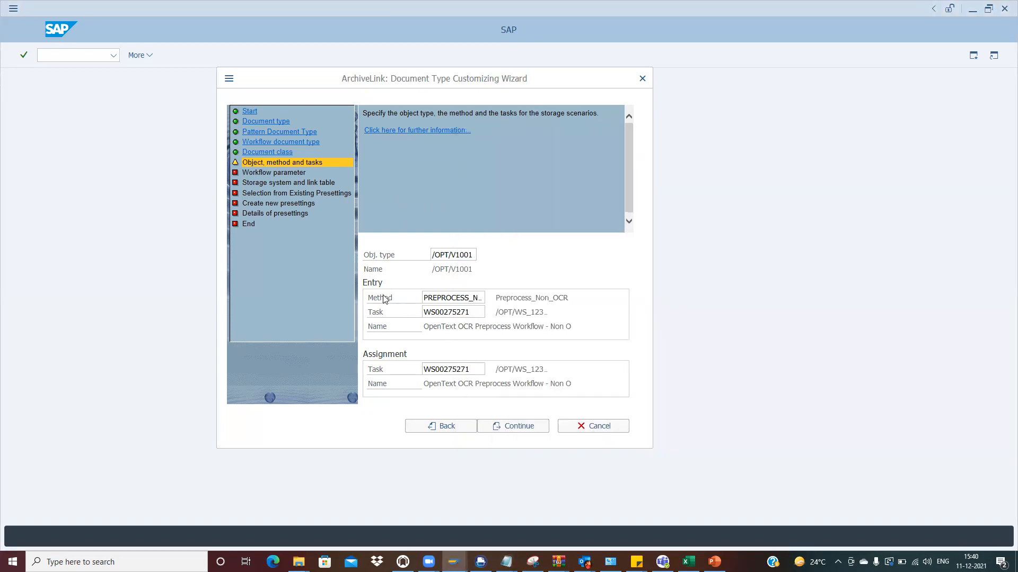
pyautogui.click(433, 298)
pyautogui.press('Right')
pyautogui.press('Right')
pyautogui.press('Right')
pyautogui.press('Right')
pyautogui.press('Right')
pyautogui.press('Right')
pyautogui.press('Right')
pyautogui.press('Right')
pyautogui.press('Right')
pyautogui.press('Right')
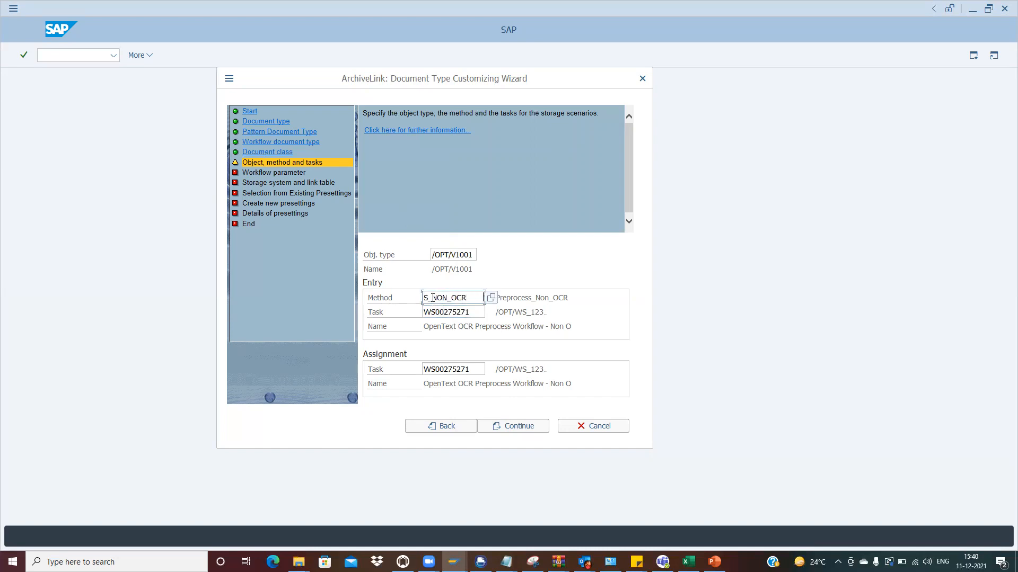
pyautogui.press('Home')
# Step: Look up the OCR workflow task by restricting the entry task's value list to task number WS00275270
pyautogui.click(451, 312)
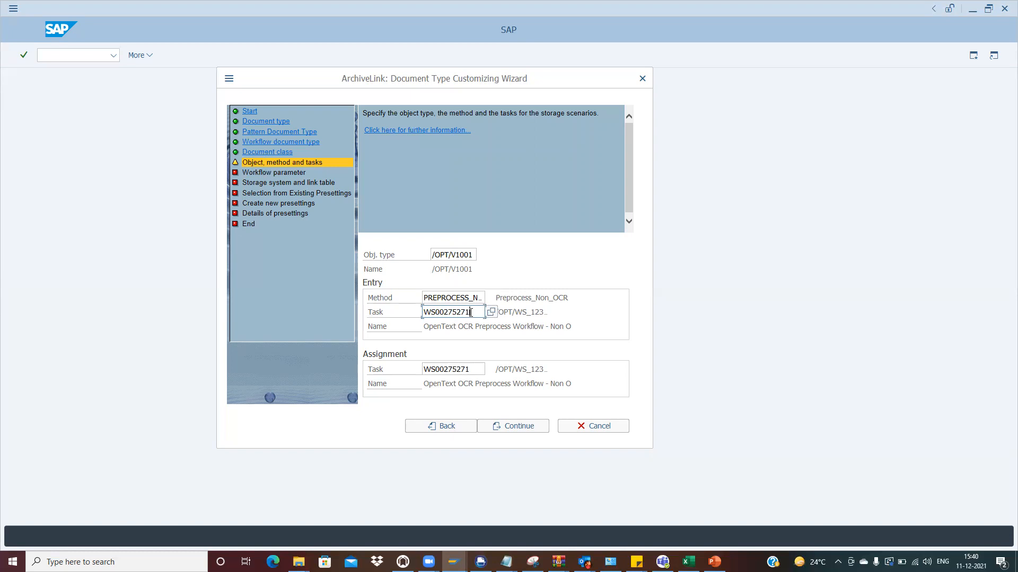
pyautogui.moveTo(471, 313); pyautogui.dragTo(409, 319)
pyautogui.hotkey('ctrl', 'c')
pyautogui.press('Home')
pyautogui.click(491, 312)
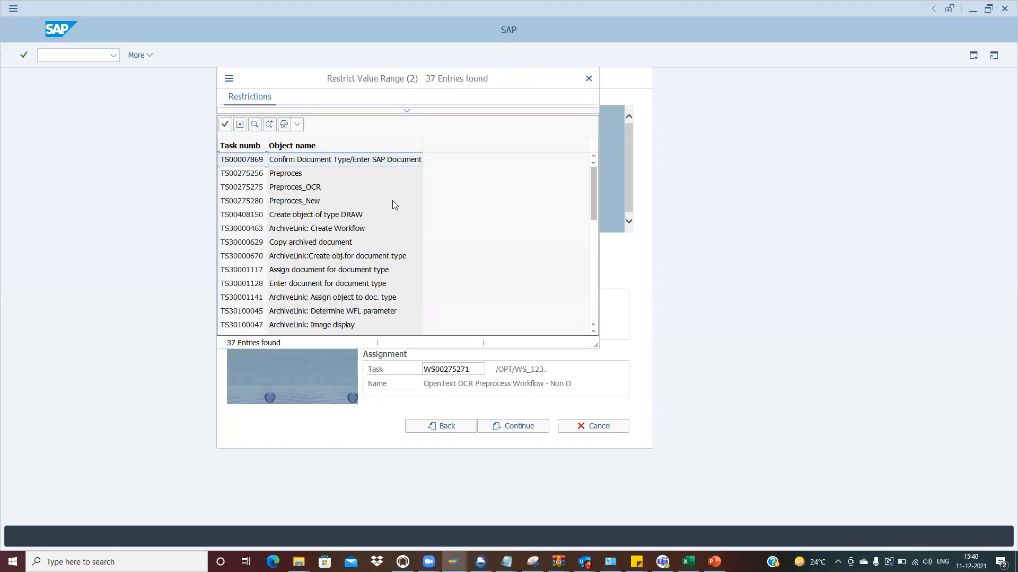
pyautogui.click(424, 109)
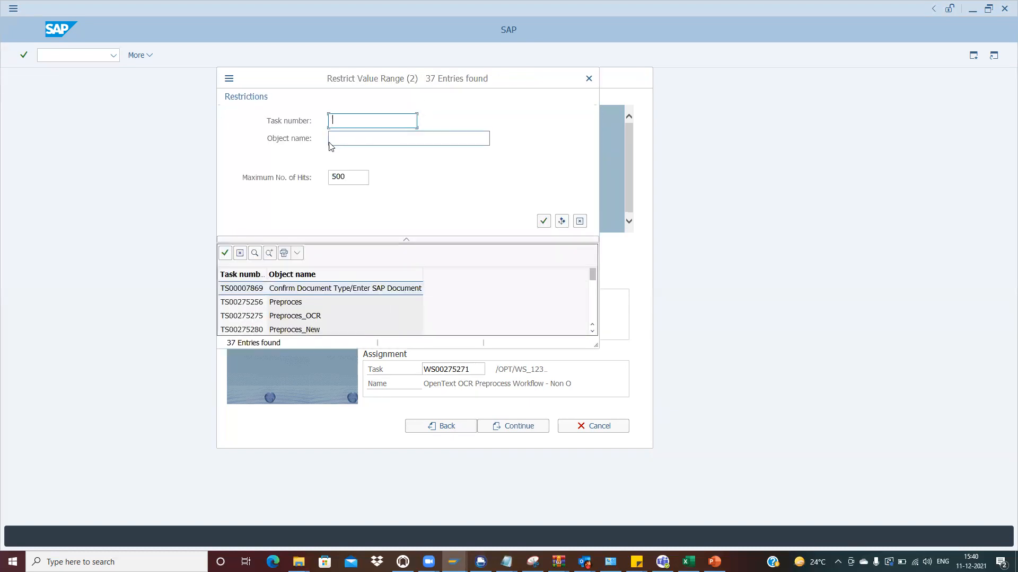
pyautogui.hotkey('ctrl', 'v')
pyautogui.write('0')
pyautogui.press('Return')
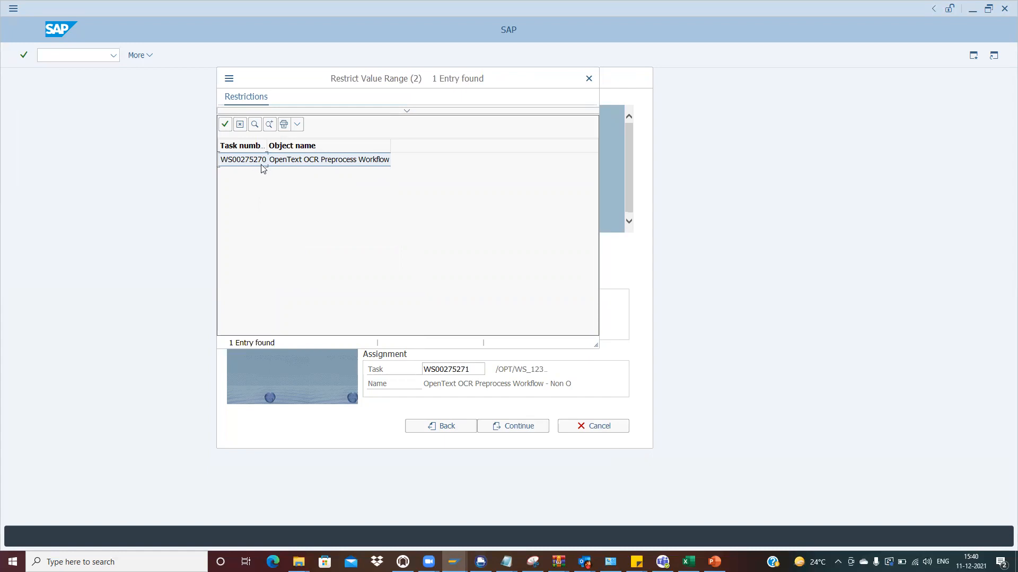
# Step: Restrict the task value list to WS00275271, examine the full object name, and close the list without choosing an entry
pyautogui.click(401, 111)
pyautogui.click(387, 122)
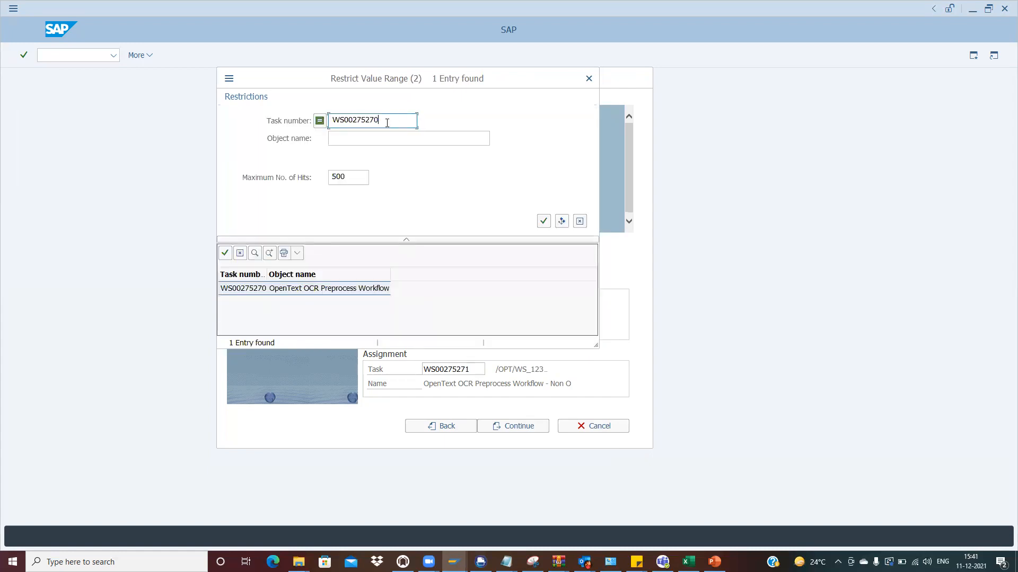
pyautogui.press('BackSpace')
pyautogui.write('1')
pyautogui.press('Return')
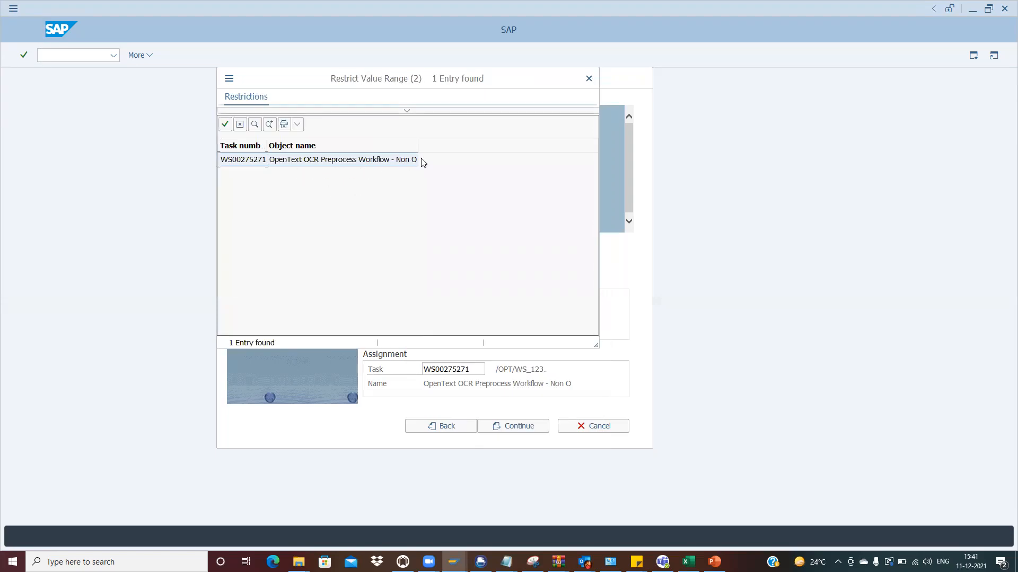
pyautogui.moveTo(418, 146); pyautogui.dragTo(471, 147)
pyautogui.click(589, 79)
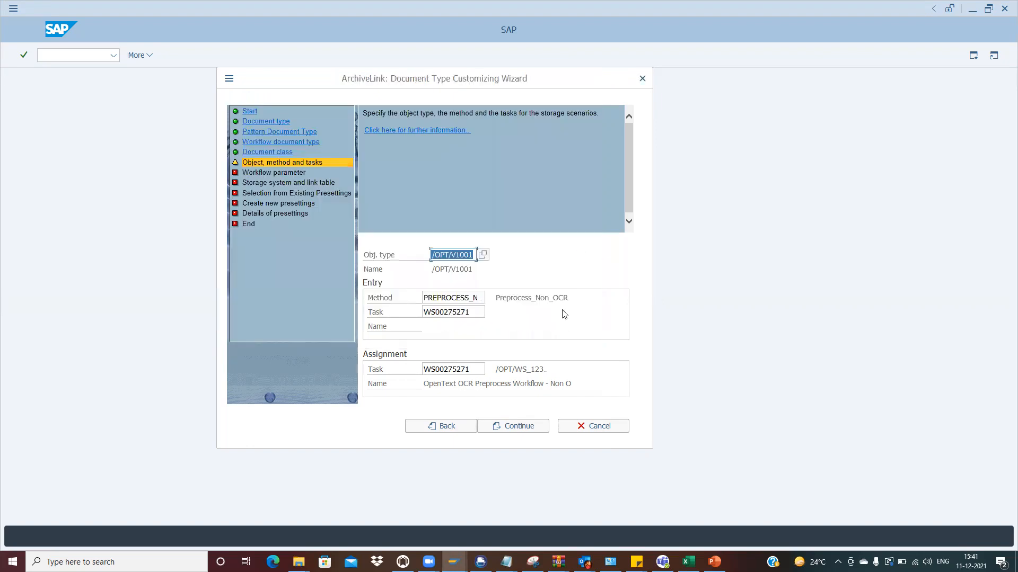
# Step: Consult the OCR and non-OCR task names on the Archive Doc Type slide in PowerPoint and return to the wizard
pyautogui.hotkey('alt', 'Tab')
pyautogui.press('Tab')
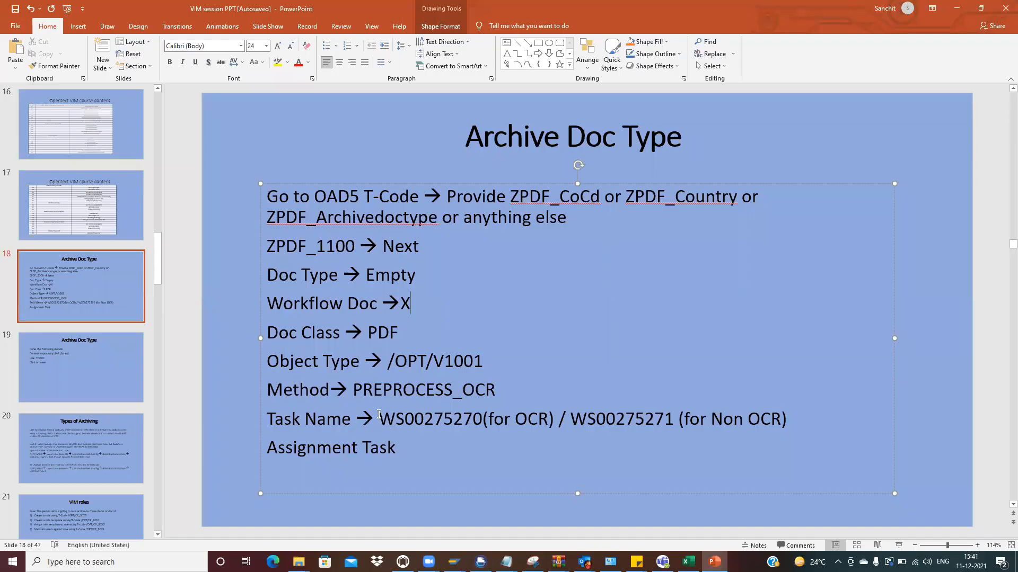
pyautogui.moveTo(381, 419); pyautogui.dragTo(483, 419)
pyautogui.moveTo(571, 420); pyautogui.dragTo(679, 419)
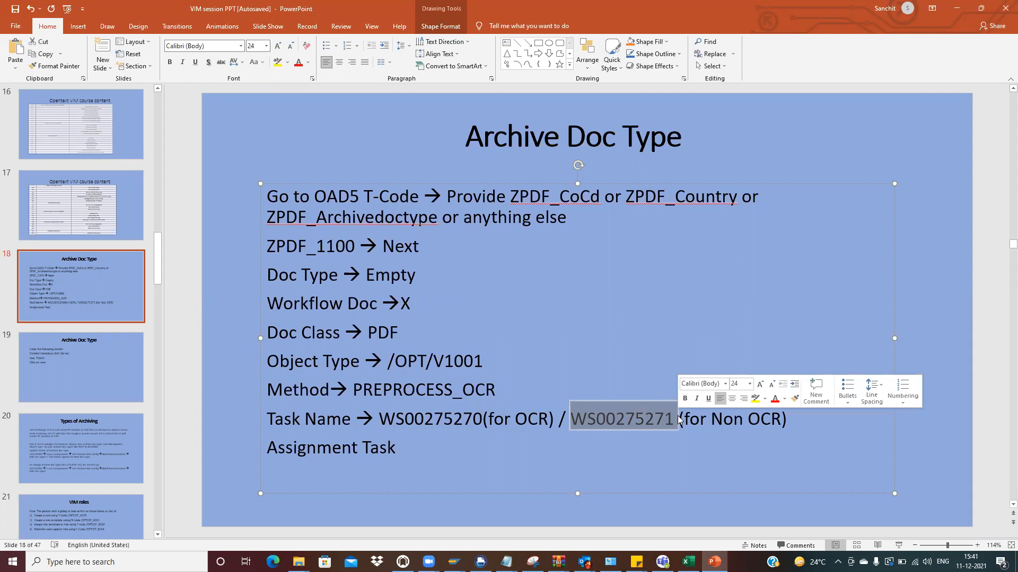
pyautogui.click(725, 421)
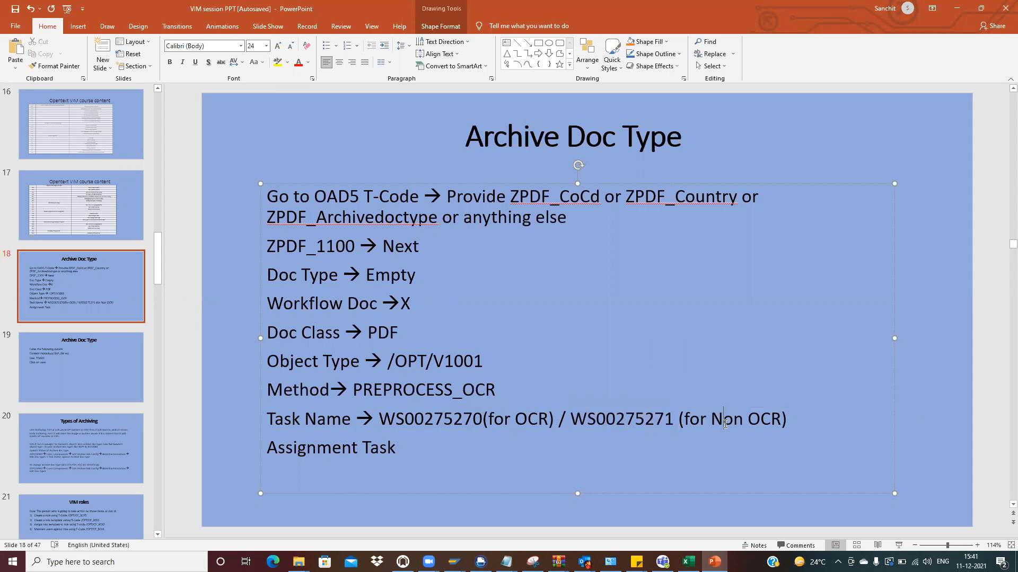
pyautogui.hotkey('alt', 'Tab')
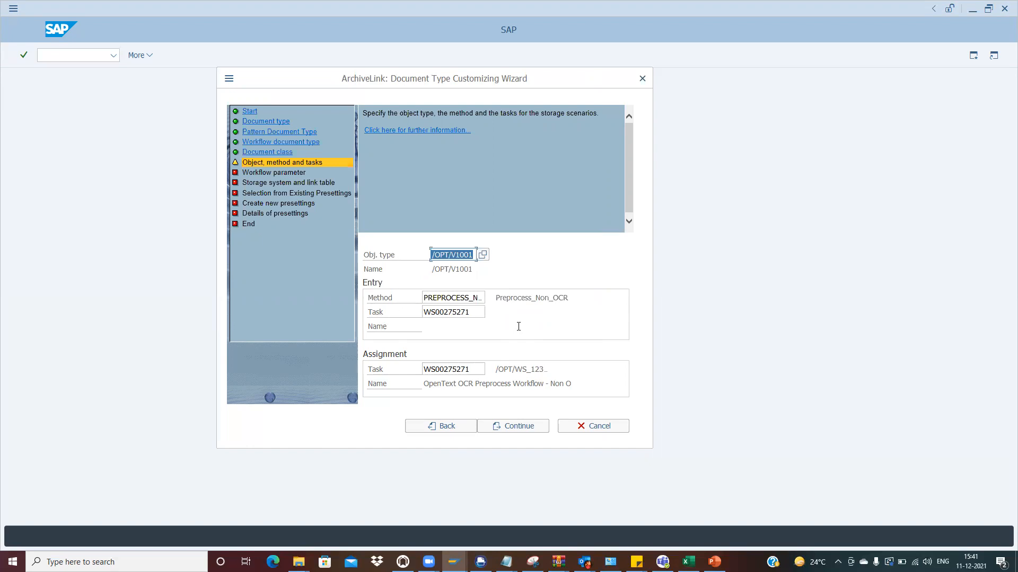
# Step: Accept task WS00275271 for entry and assignment, and proceed past the workflow parameters to the storage system and link table page
pyautogui.click(462, 312)
pyautogui.click(450, 371)
pyautogui.click(505, 429)
pyautogui.click(504, 428)
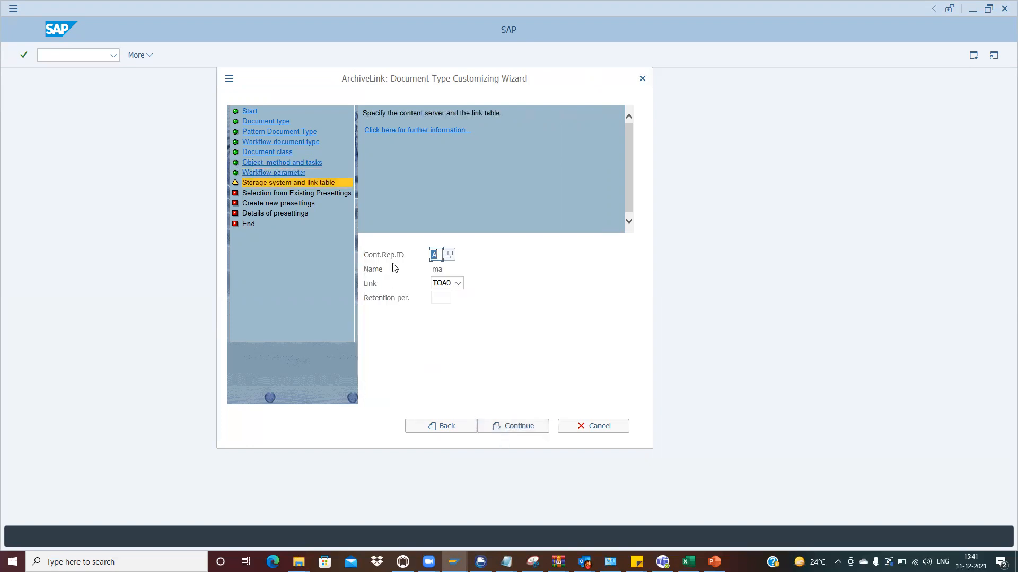
# Step: Examine the MA repository in the list of available content repositories and close the list without choosing an entry
pyautogui.click(436, 256)
pyautogui.click(448, 254)
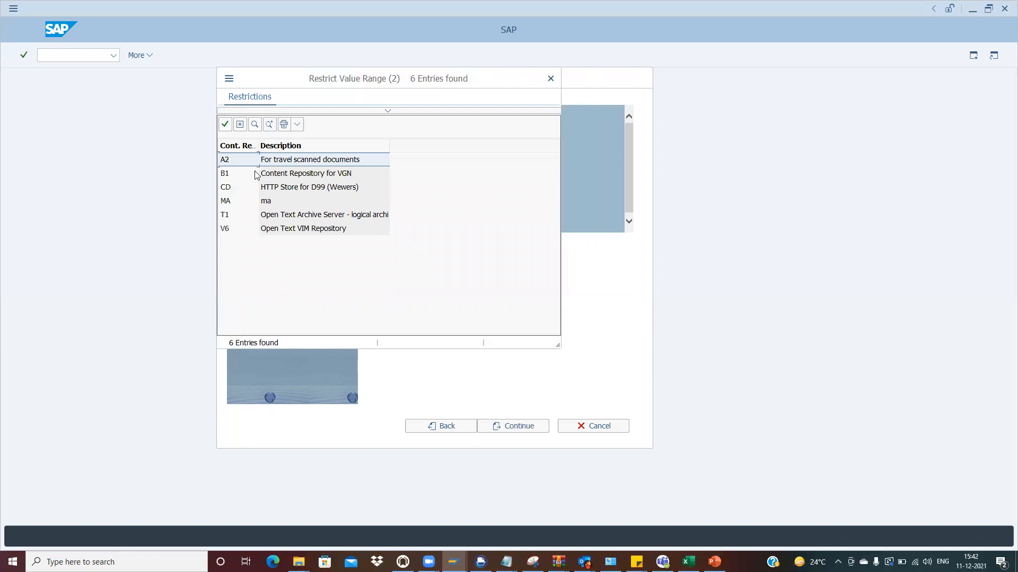
pyautogui.click(225, 204)
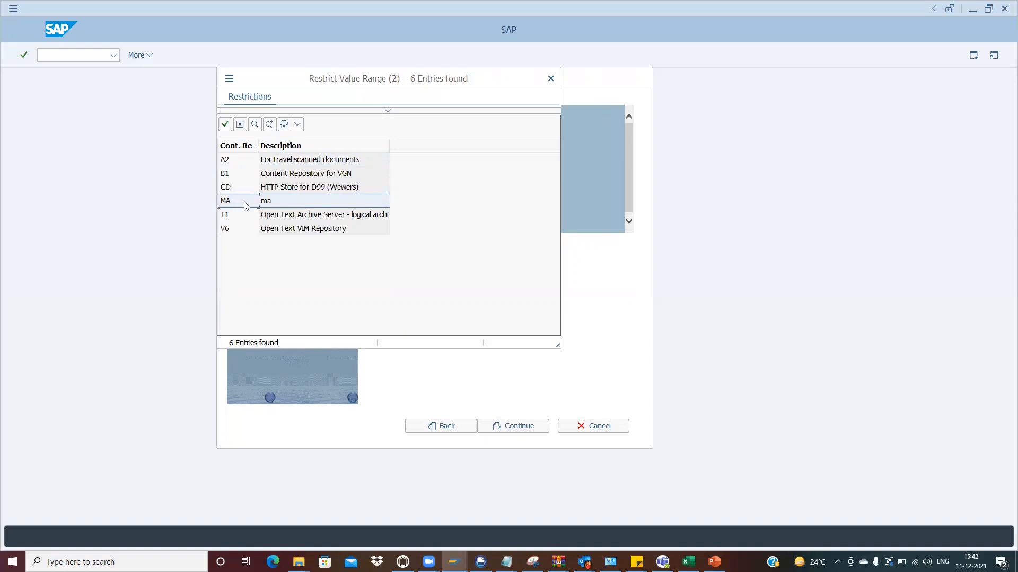
pyautogui.click(550, 78)
pyautogui.click(433, 255)
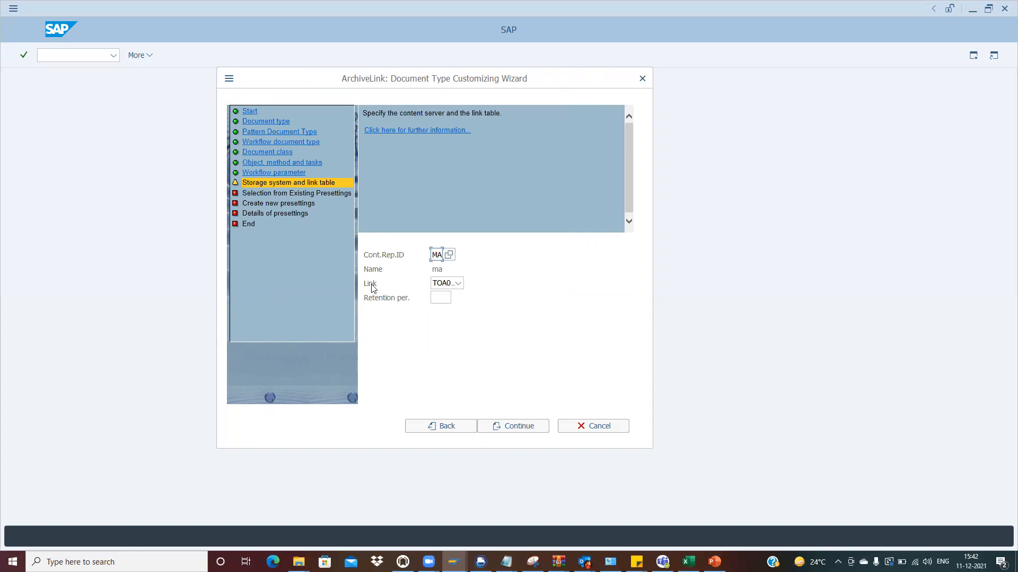
# Step: Switch to the /OPT/VIM_1HEAD results window, go back to the general table display, and load table TOA01
pyautogui.hotkey('alt', 'Tab')
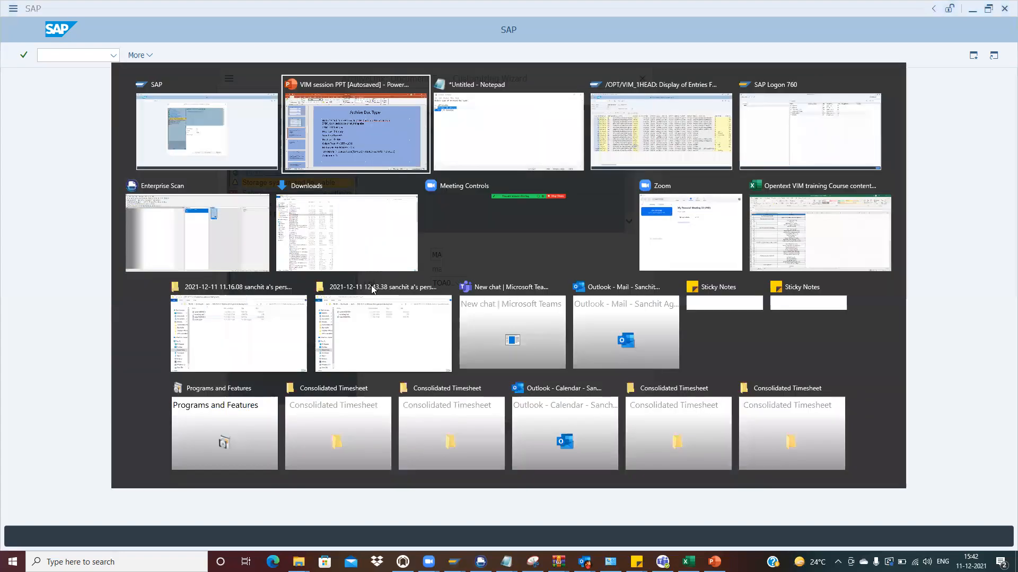
pyautogui.hotkey('alt', 'Tab')
pyautogui.hotkey('alt', 'Tab')
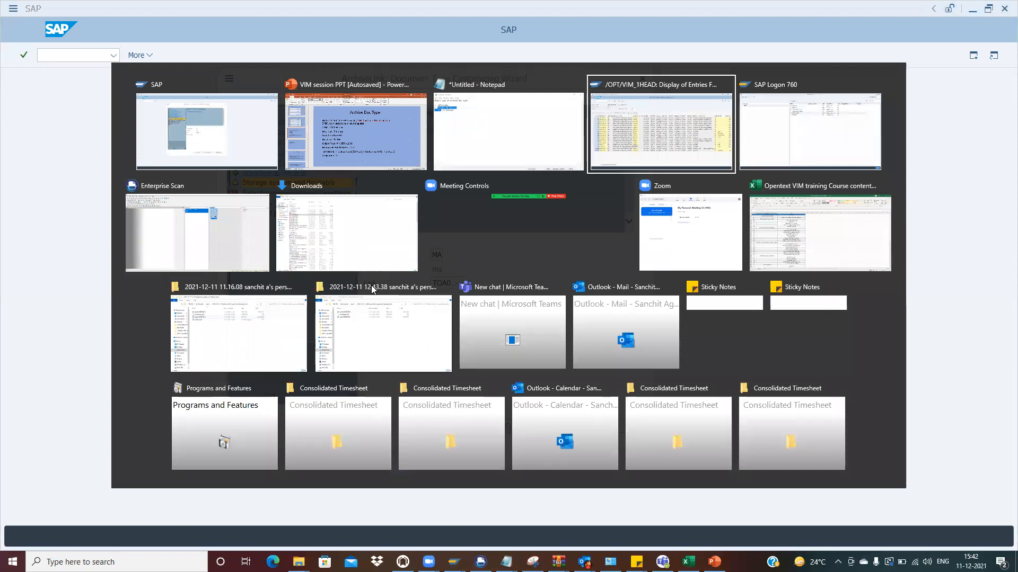
pyautogui.click(24, 29)
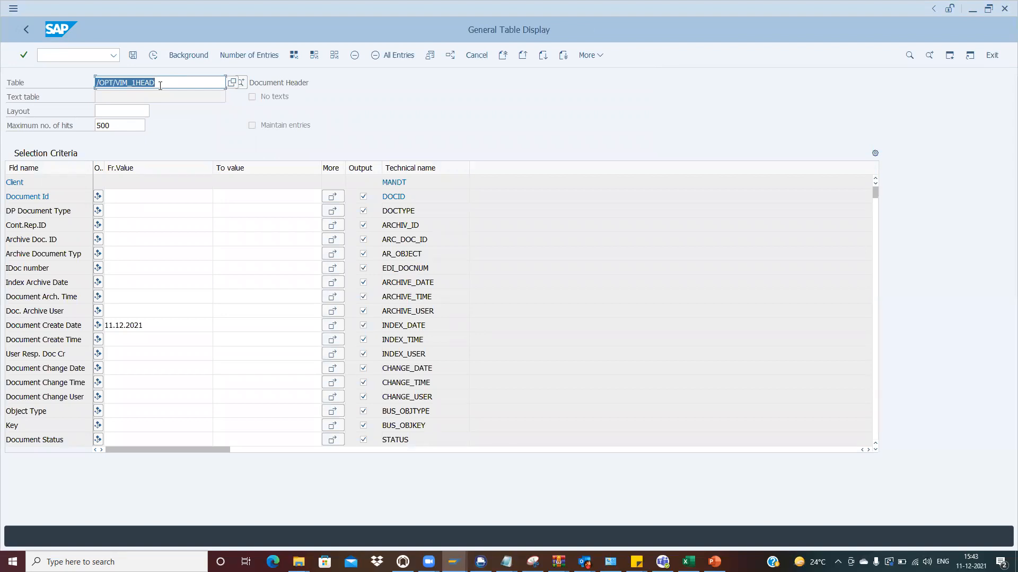
pyautogui.write('t')
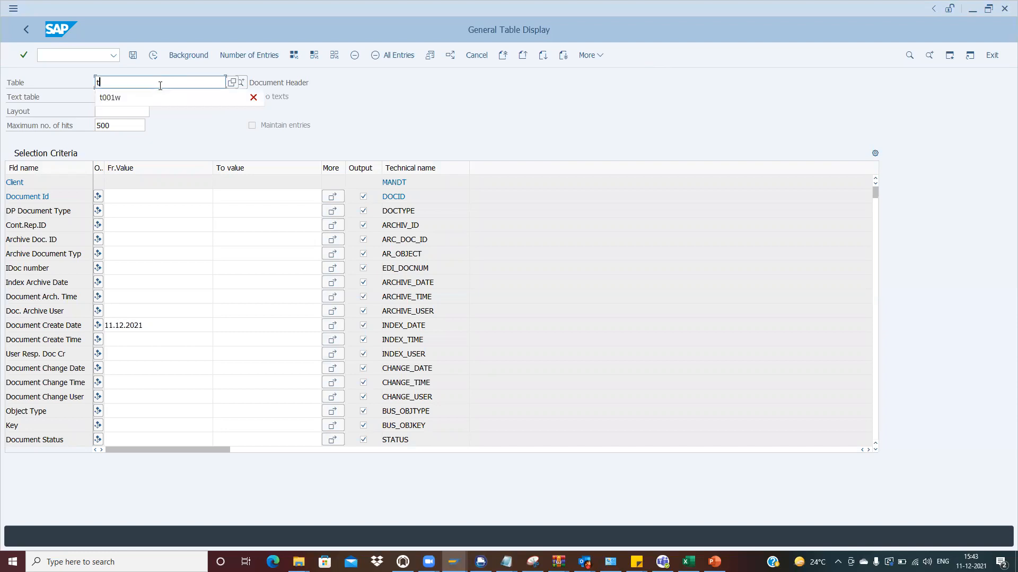
pyautogui.write('oa01')
pyautogui.press('Return')
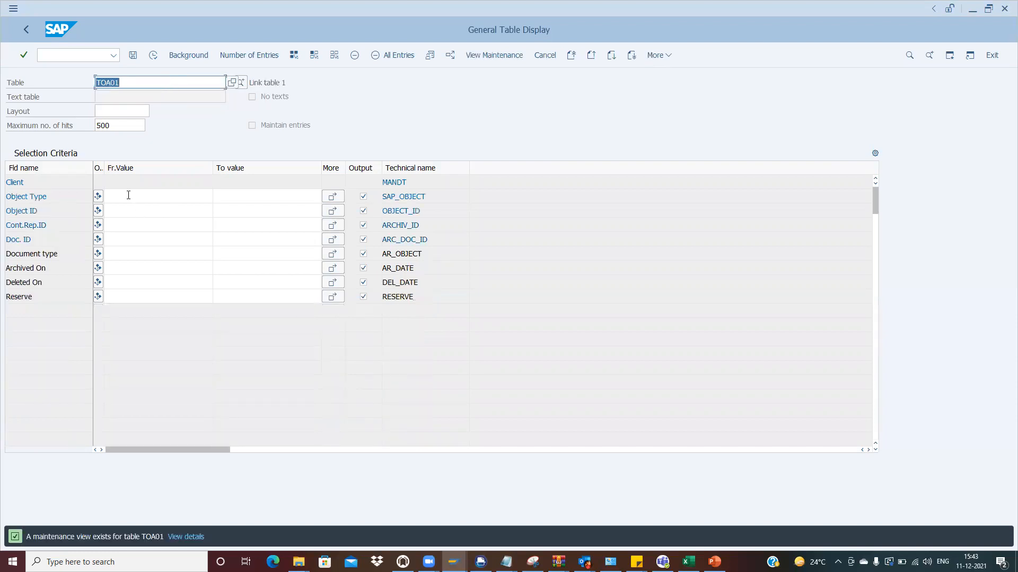
# Step: Display the TOA01 entries without selection values and examine their object type, content repository and document ID columns
pyautogui.click(128, 195)
pyautogui.click(59, 196)
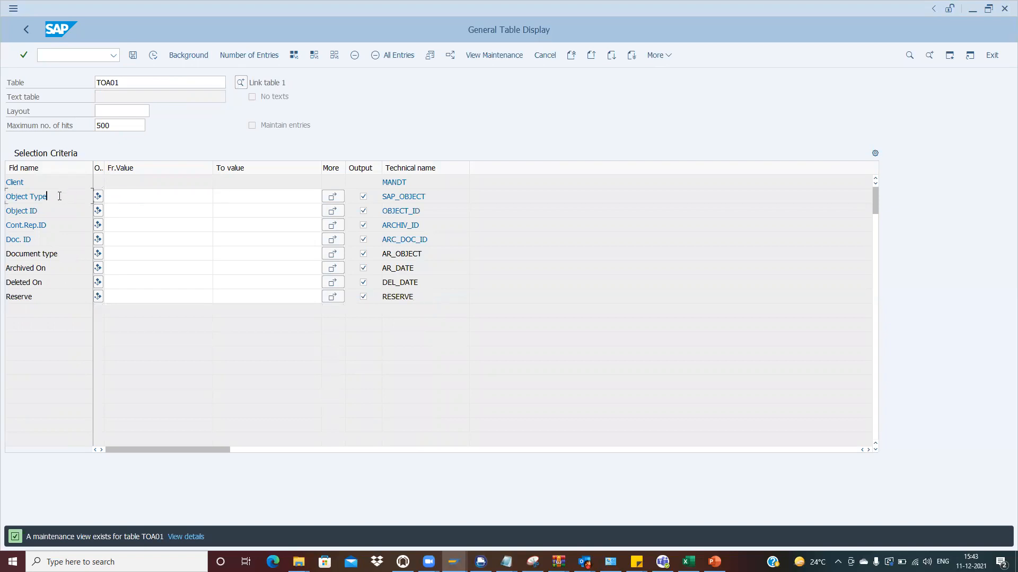
pyautogui.click(162, 198)
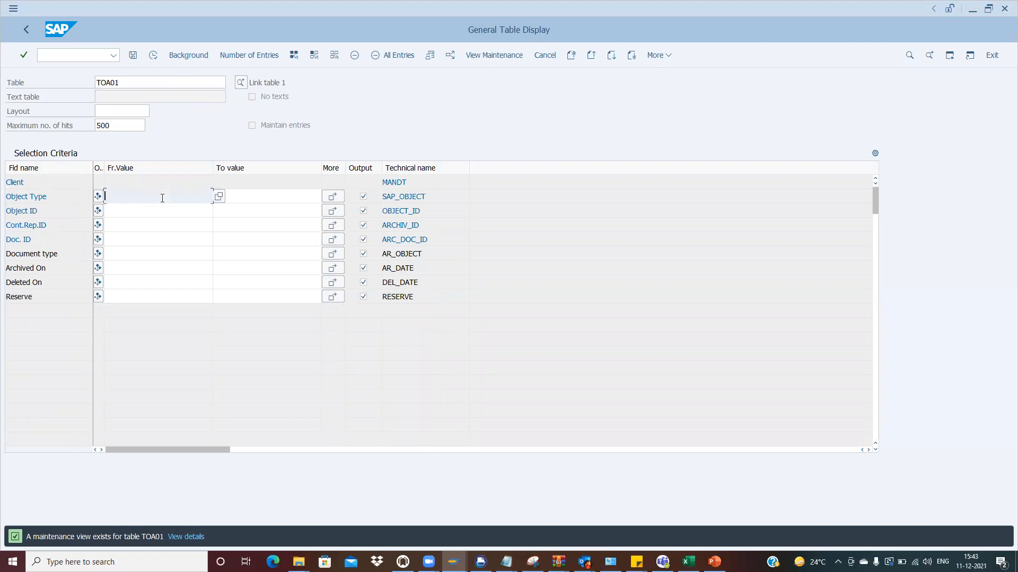
pyautogui.click(122, 210)
pyautogui.click(122, 226)
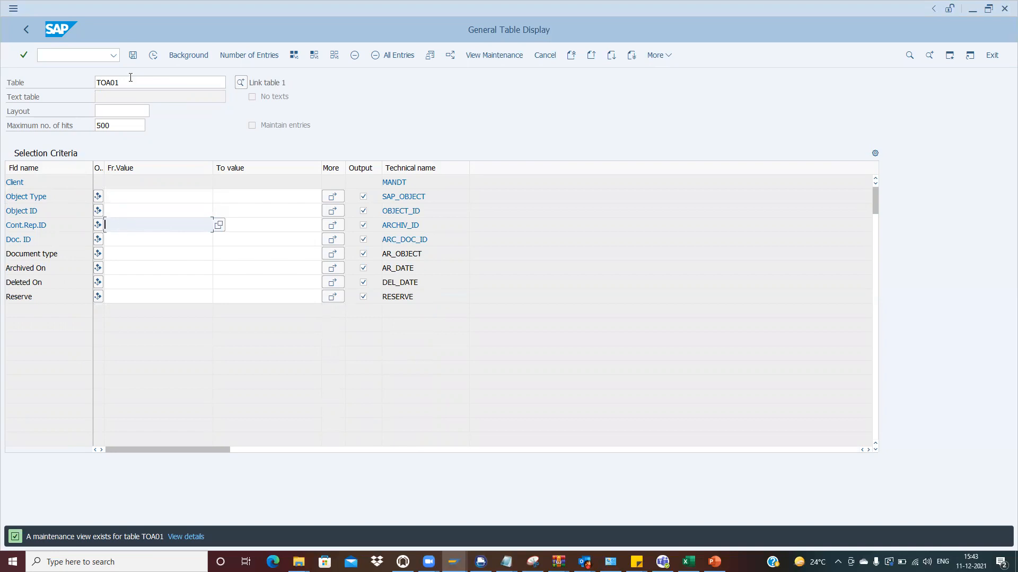
pyautogui.click(154, 56)
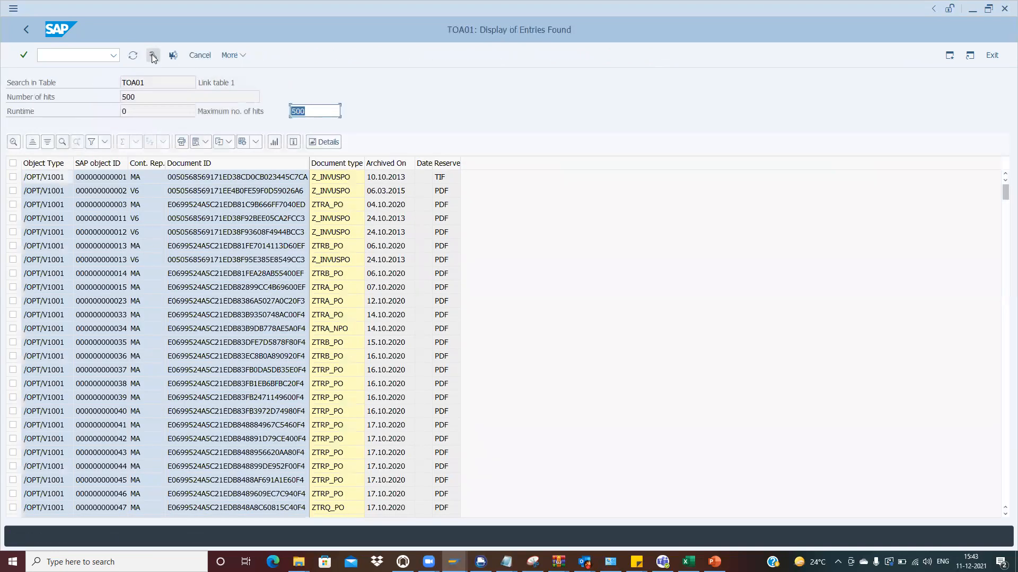
pyautogui.click(51, 181)
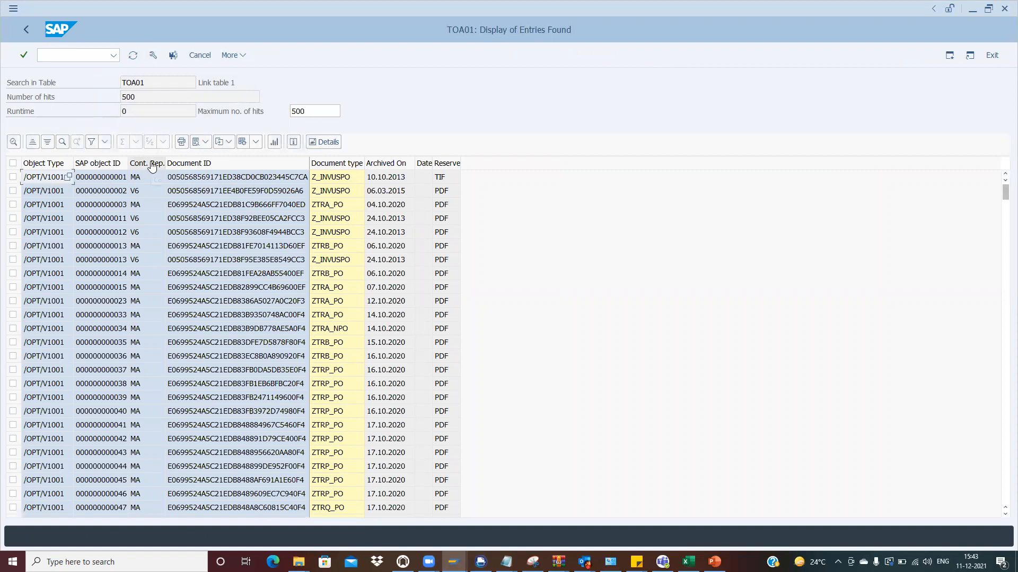
pyautogui.click(246, 182)
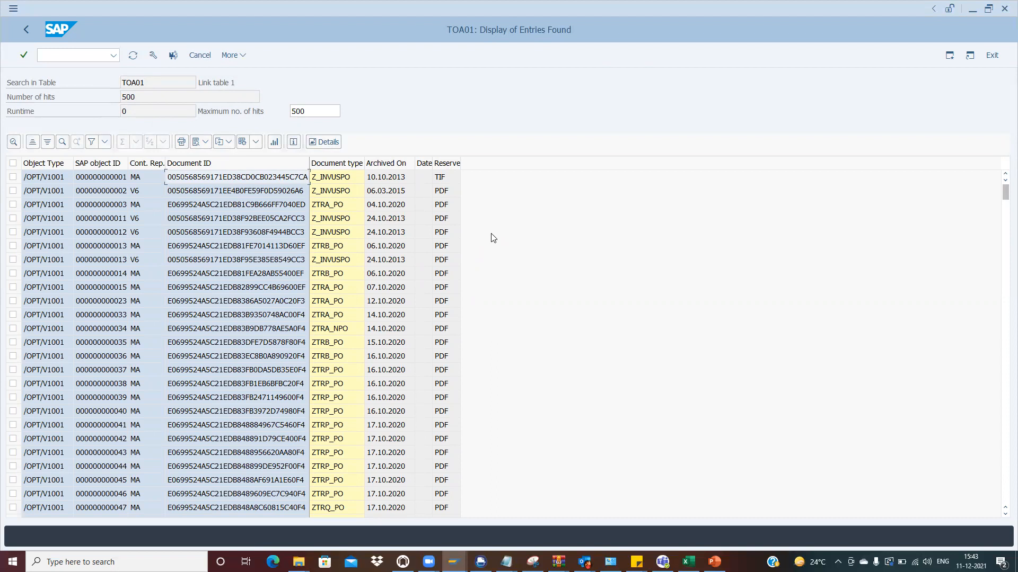
# Step: Look up link tables TOA02 and TOA03 in the general table display, and switch back to the ArchiveLink wizard window
pyautogui.click(26, 29)
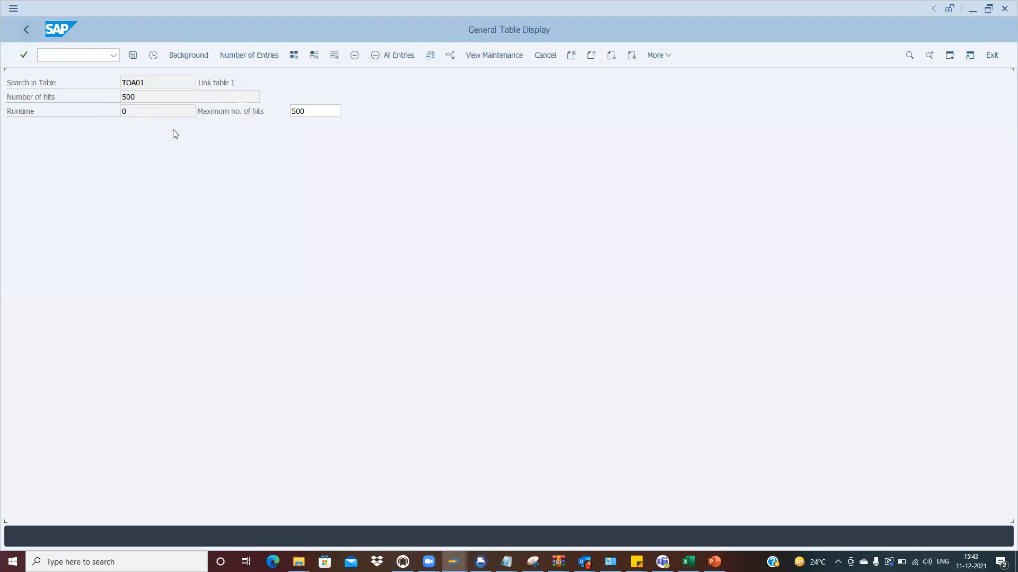
pyautogui.click(147, 82)
pyautogui.press('BackSpace')
pyautogui.write('2')
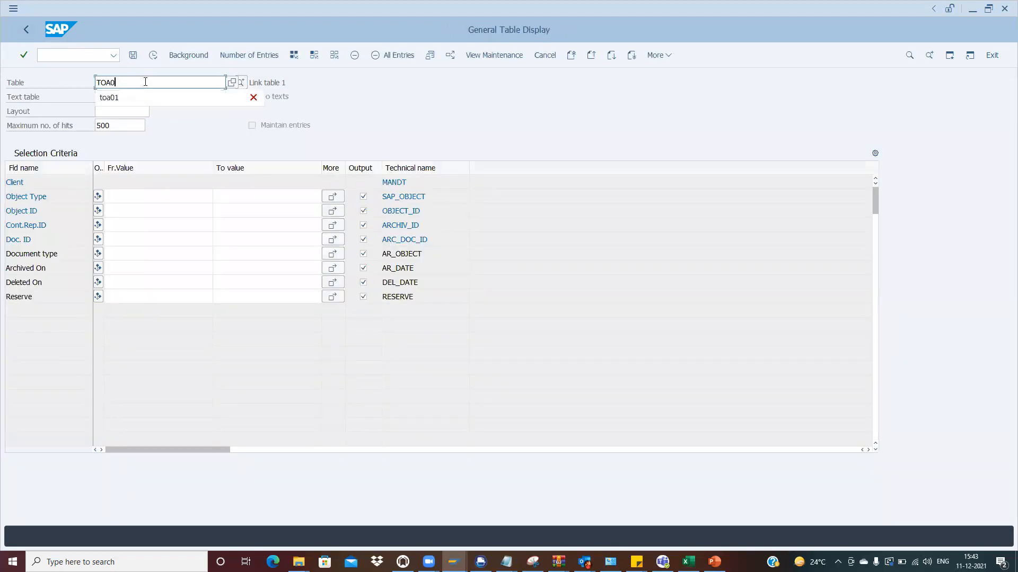
pyautogui.press('Return')
pyautogui.click(145, 82)
pyautogui.press('BackSpace')
pyautogui.write('3')
pyautogui.press('Return')
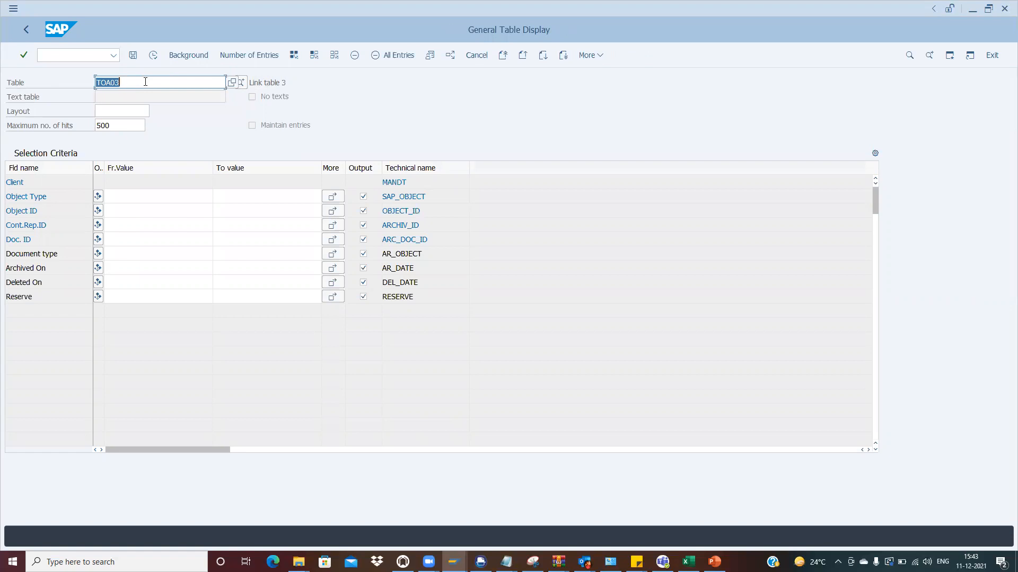
pyautogui.hotkey('alt', 'Tab')
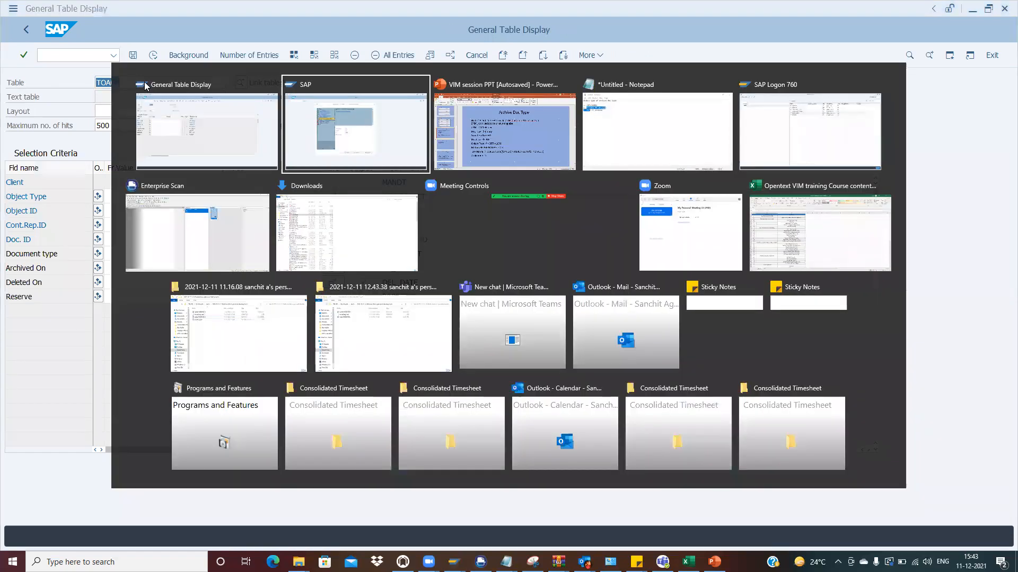
# Step: Set the link table to TOA01 for content repository MA and proceed to the selection of existing presettings
pyautogui.click(458, 283)
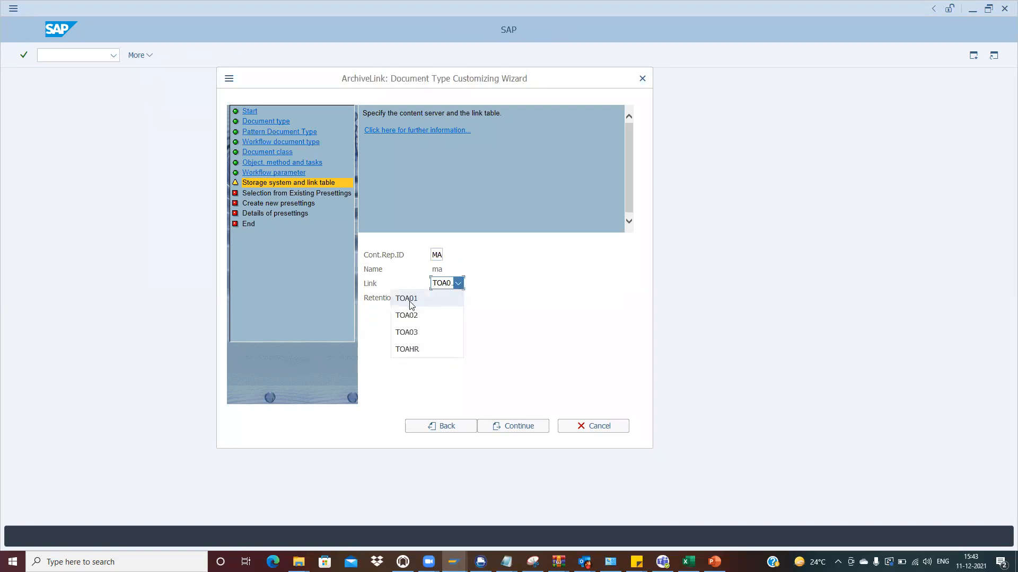
pyautogui.click(409, 301)
pyautogui.click(460, 286)
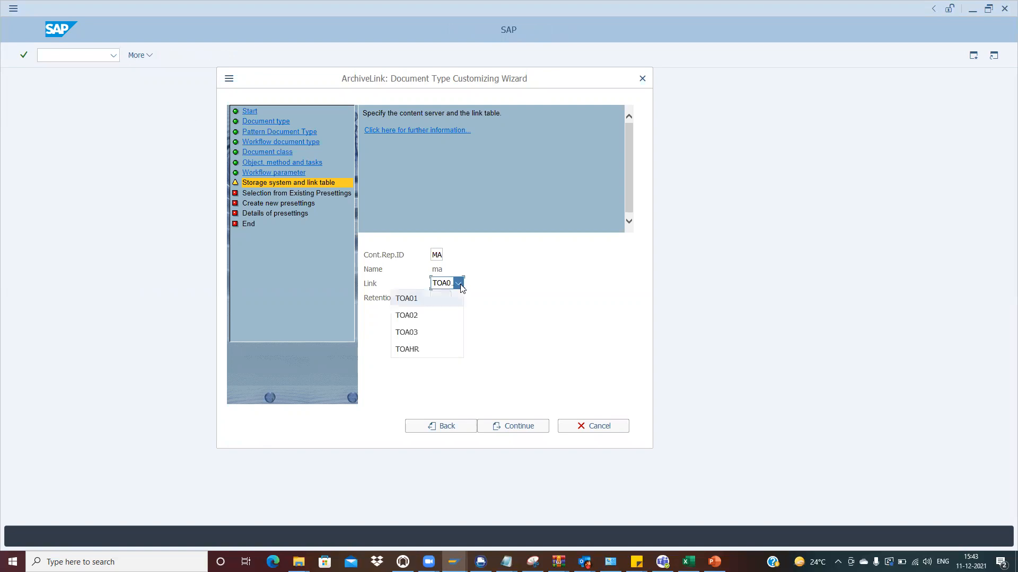
pyautogui.click(413, 297)
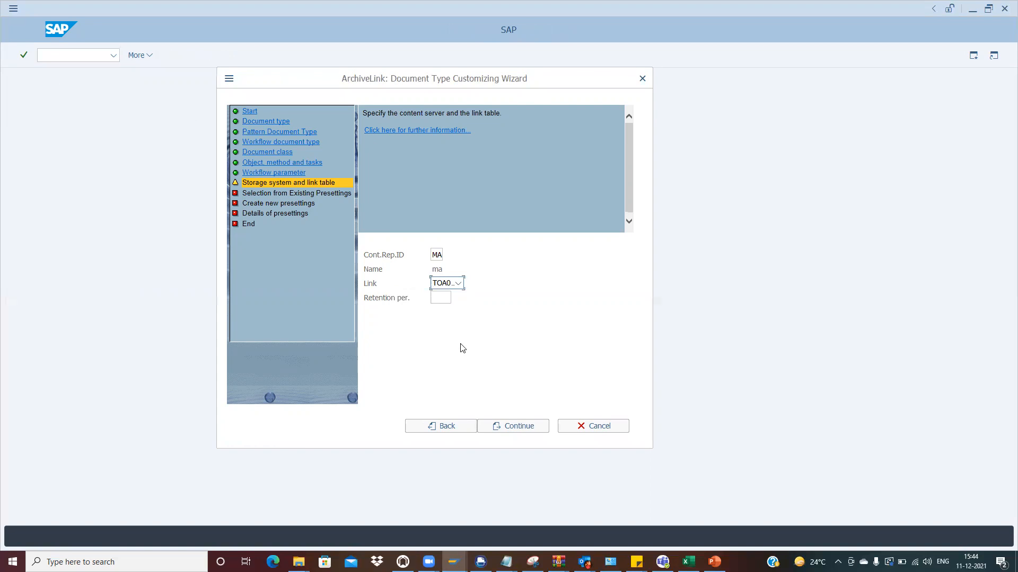
pyautogui.click(517, 429)
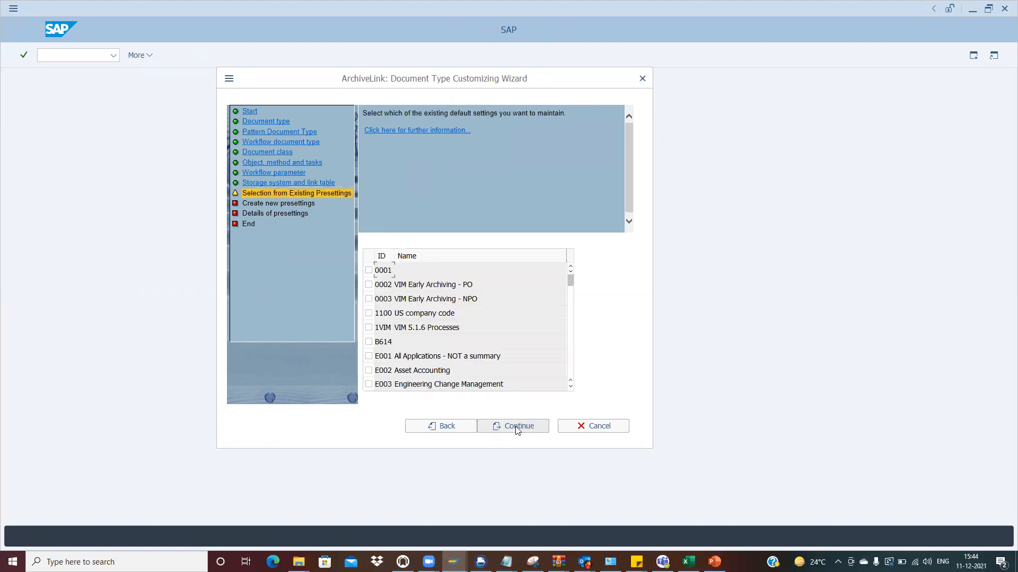
# Step: Mark presetting P13 in the wizard's list of existing presettings
pyautogui.click(571, 300)
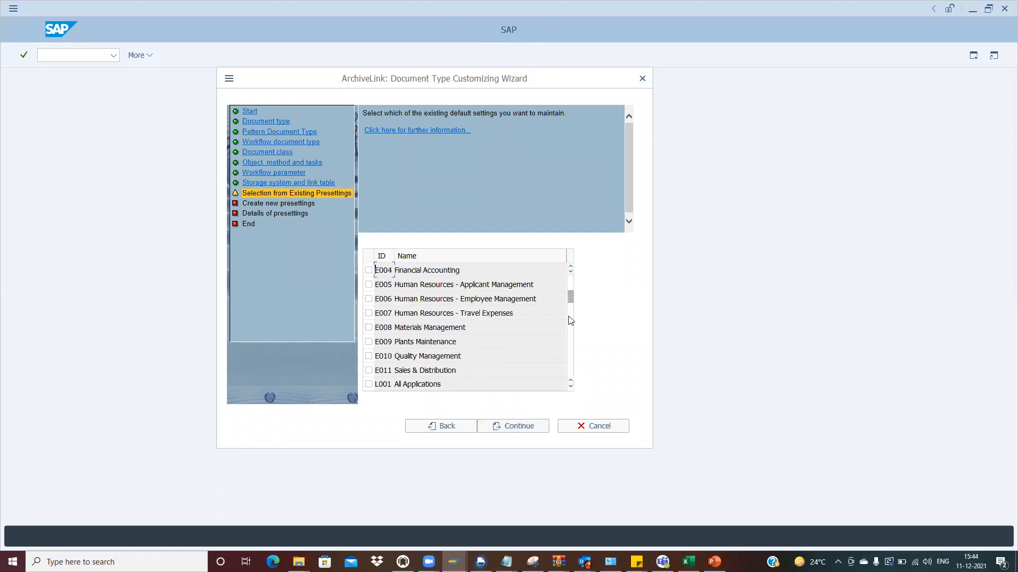
pyautogui.click(569, 320)
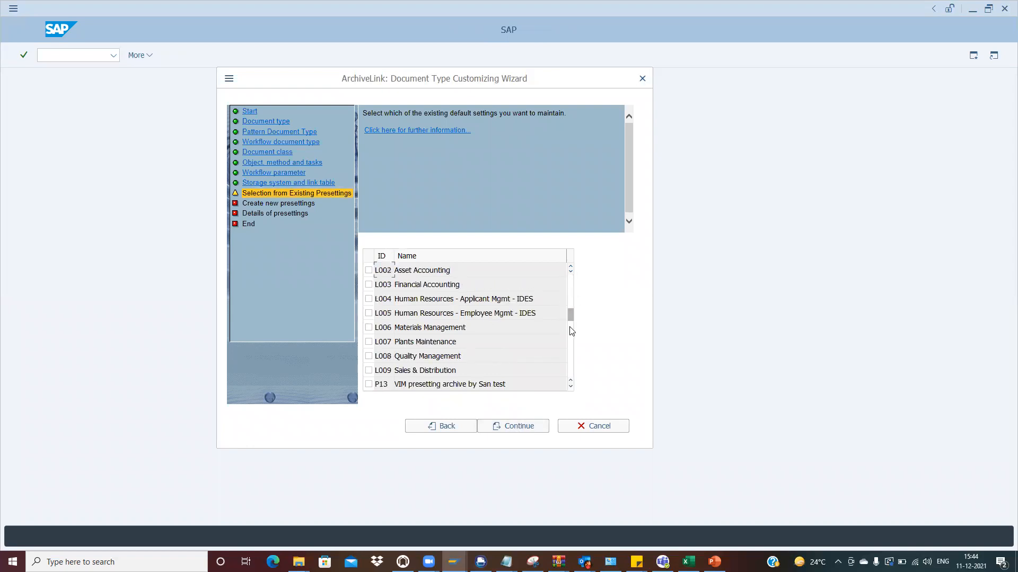
pyautogui.click(571, 387)
pyautogui.click(571, 387)
pyautogui.click(571, 387)
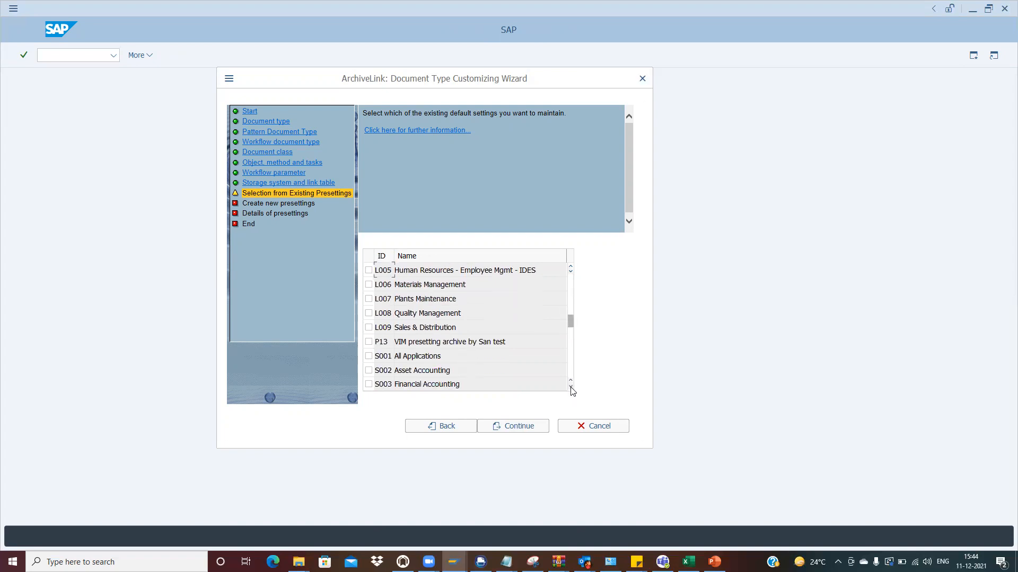
pyautogui.click(369, 342)
pyautogui.click(490, 342)
# Step: Switch to the General Table Display window, open the Store documents transaction, and expand the VIM Training presetting to examine its document types
pyautogui.hotkey('alt', 'Tab')
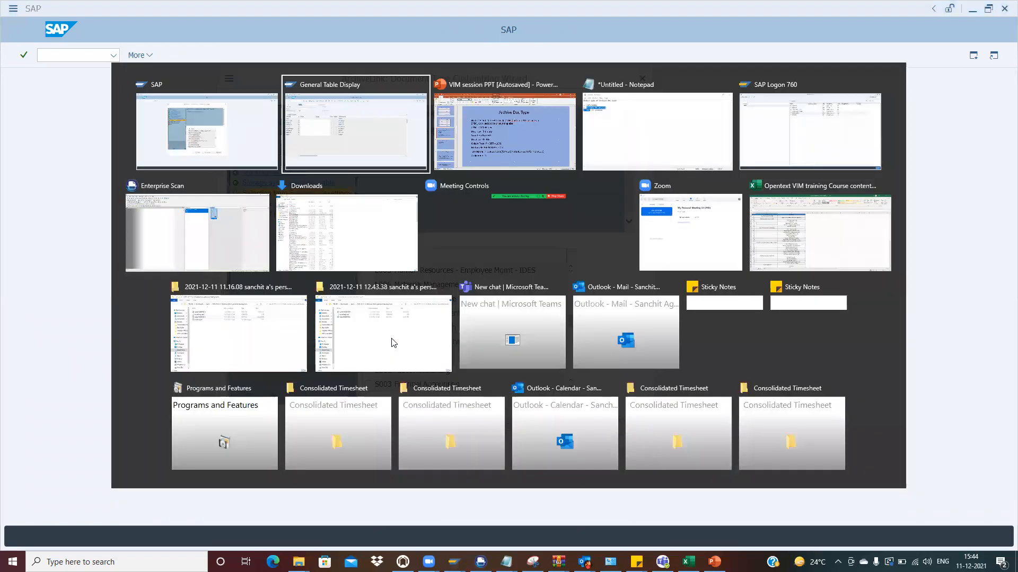
pyautogui.click(316, 138)
pyautogui.click(55, 54)
pyautogui.write('/nse16n')
pyautogui.press('Return')
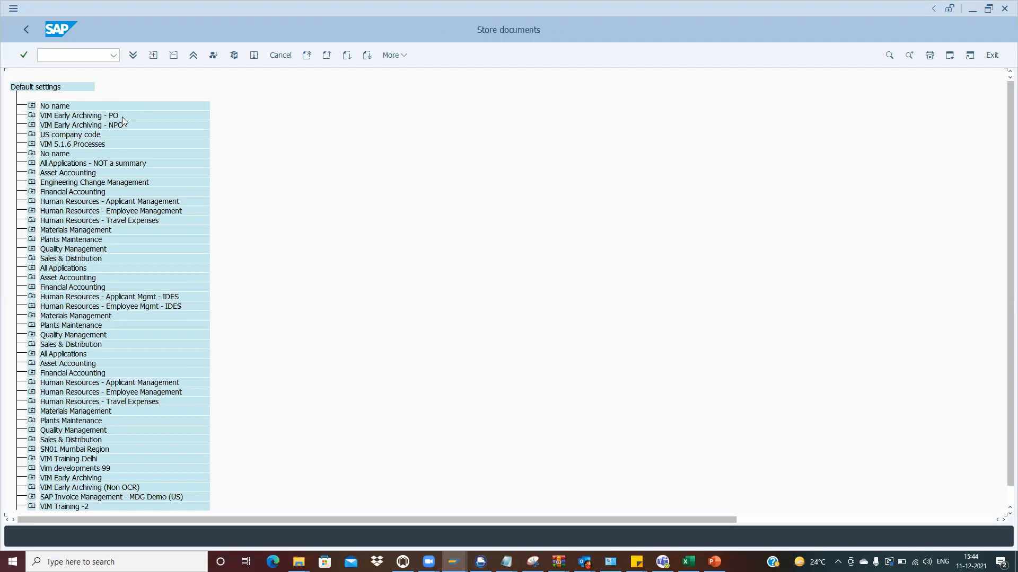
pyautogui.scroll(-1, 1001, 371)
pyautogui.scroll(-1, 1003, 442)
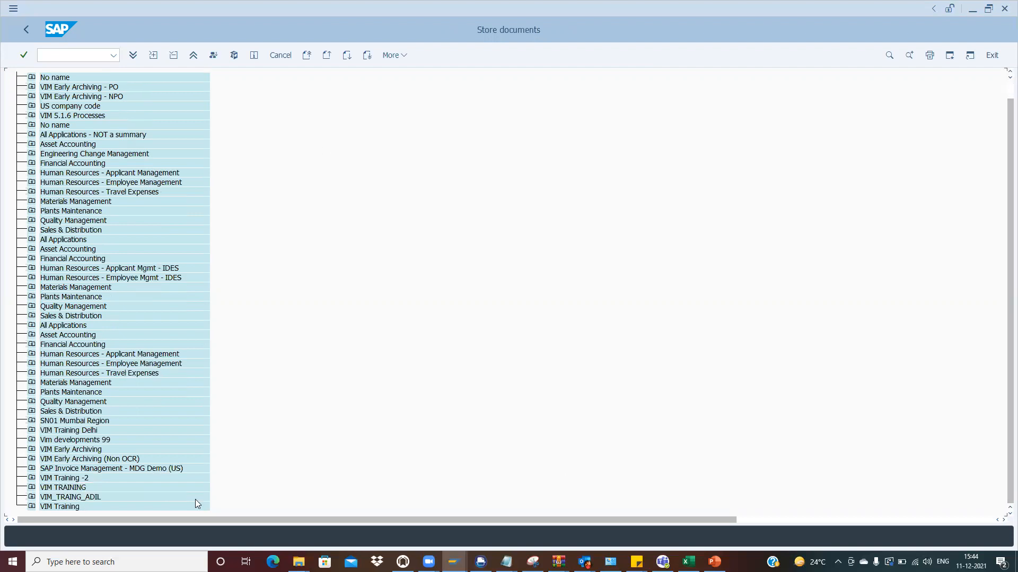
pyautogui.click(31, 507)
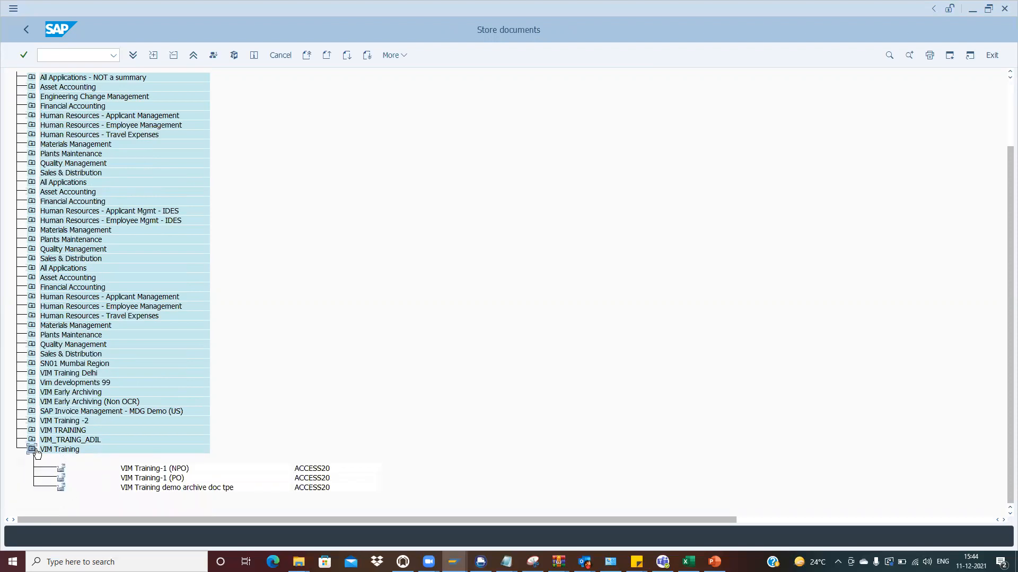
# Step: In the ArchiveLink wizard, deselect P13, select presetting ZVIM VIM Training, and proceed to the presetting details without creating new presettings
pyautogui.hotkey('alt', 'Tab')
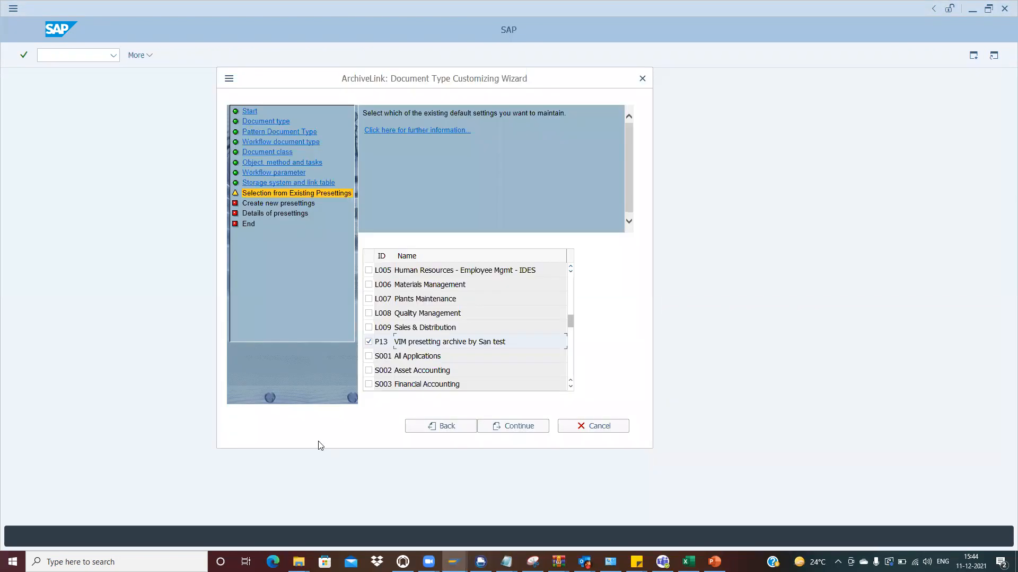
pyautogui.click(368, 342)
pyautogui.click(370, 342)
pyautogui.click(570, 386)
pyautogui.click(570, 386)
pyautogui.click(570, 387)
pyautogui.click(570, 387)
pyautogui.click(570, 386)
pyautogui.click(570, 386)
pyautogui.click(571, 386)
pyautogui.click(570, 387)
pyautogui.click(570, 386)
pyautogui.click(573, 360)
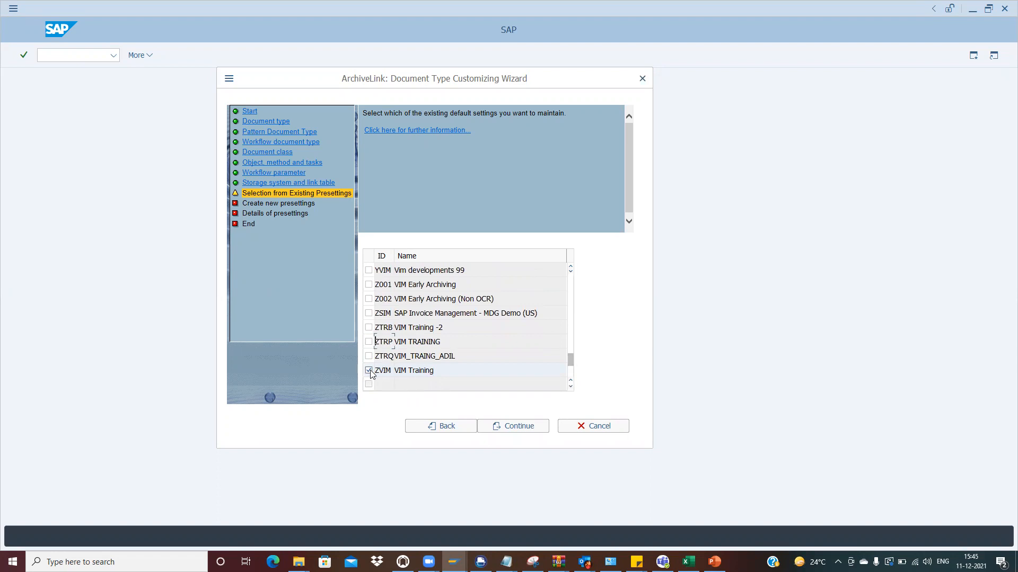
pyautogui.click(517, 431)
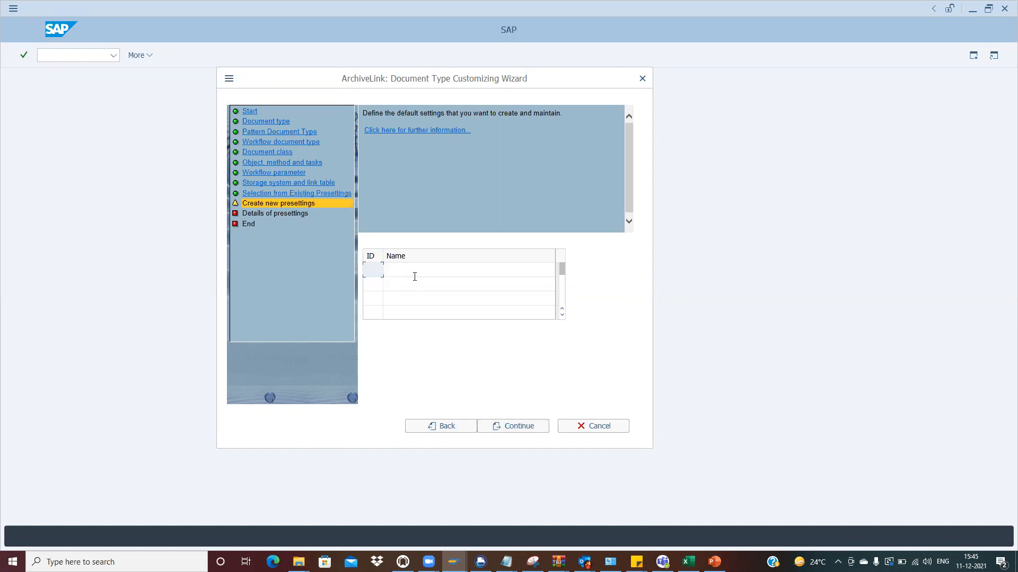
pyautogui.click(530, 426)
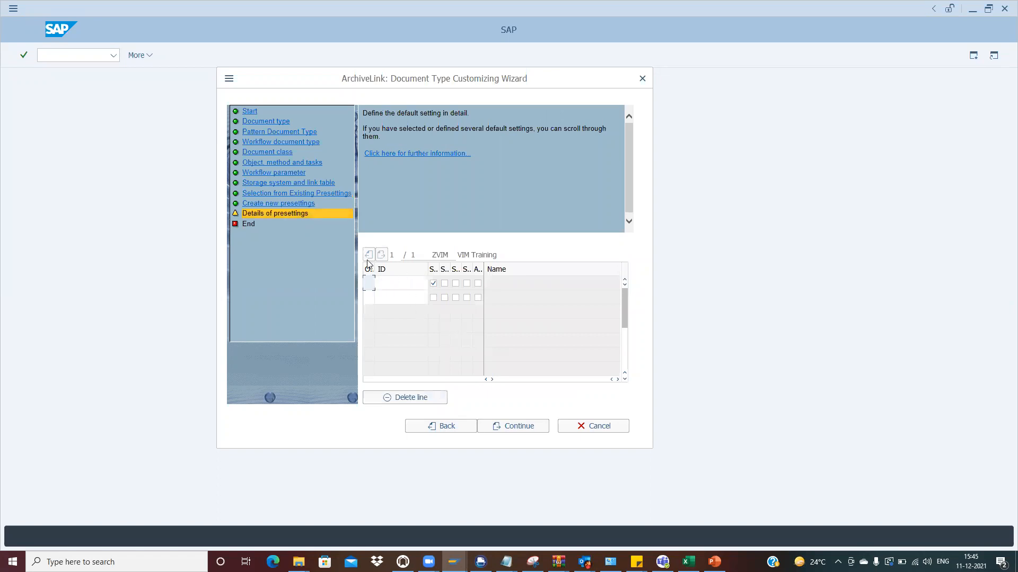
# Step: Examine the ZVIM option for storing for subsequent entry and compare it with VIM Training-1 (PO) in the Store documents window
pyautogui.click(433, 283)
pyautogui.click(433, 283)
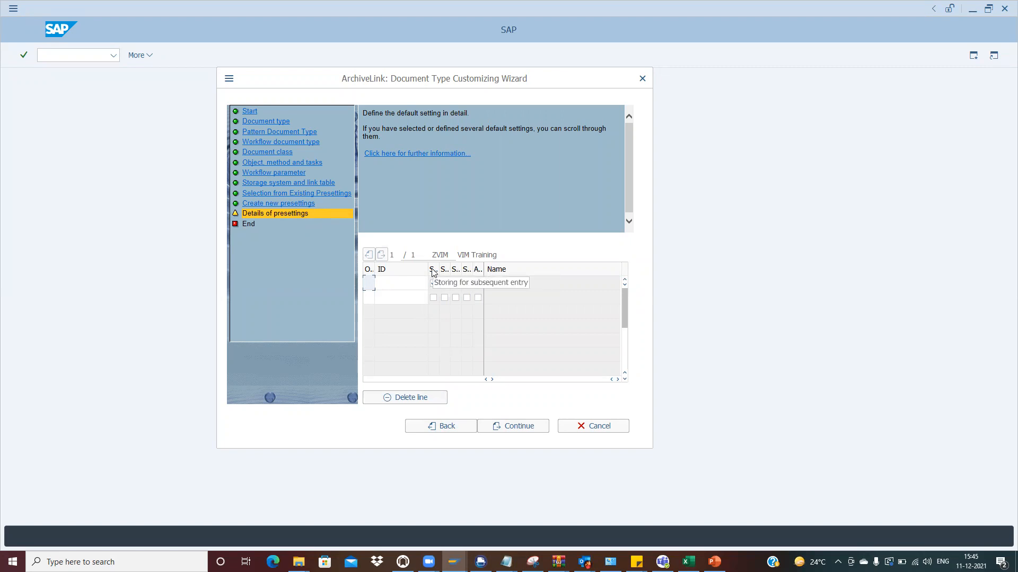
pyautogui.click(433, 283)
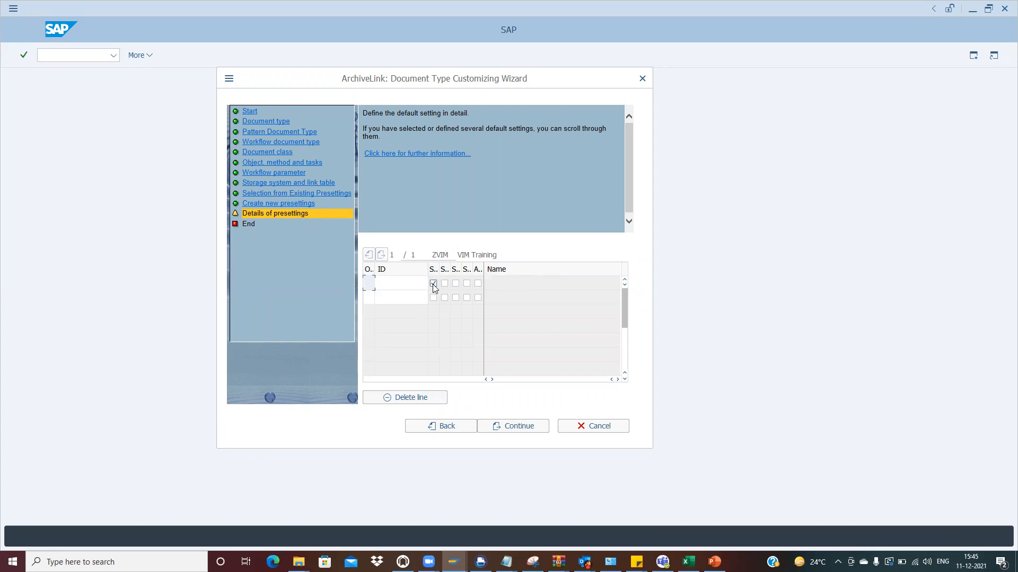
pyautogui.hotkey('alt', 'Tab')
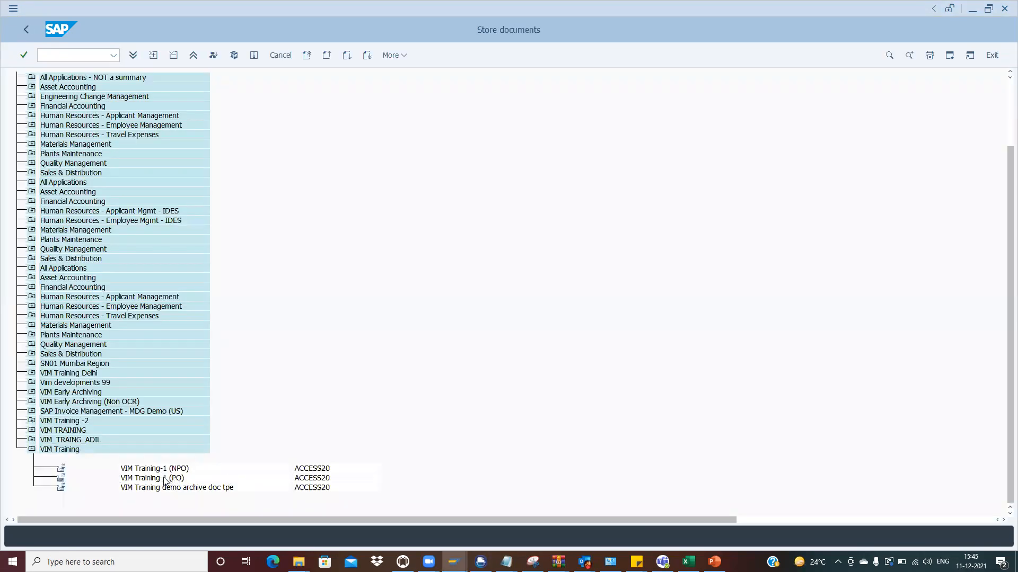
pyautogui.doubleClick(165, 481)
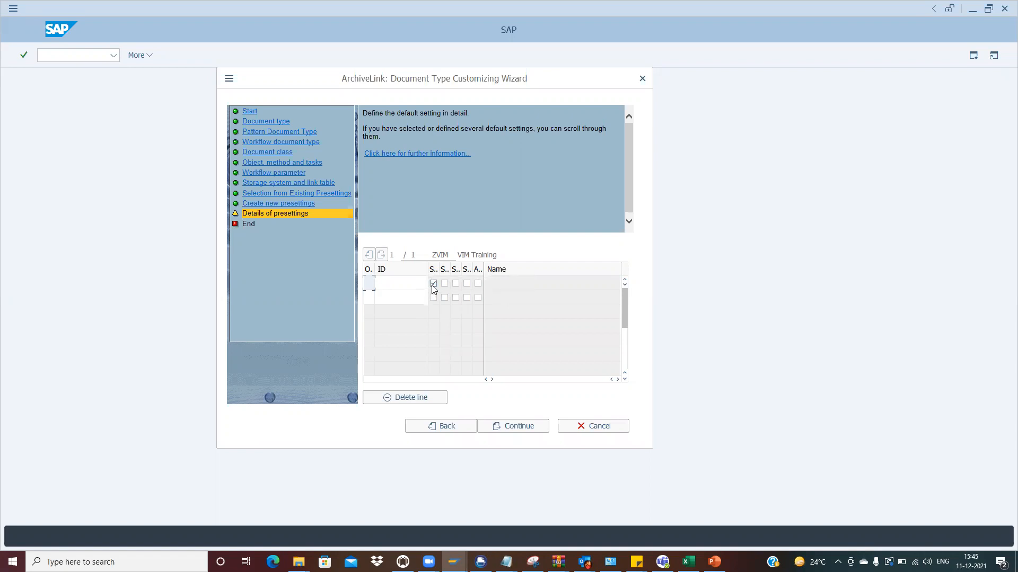
# Step: Complete the document type customizing wizard and save the changes to customizing request DEVK900631
pyautogui.click(517, 427)
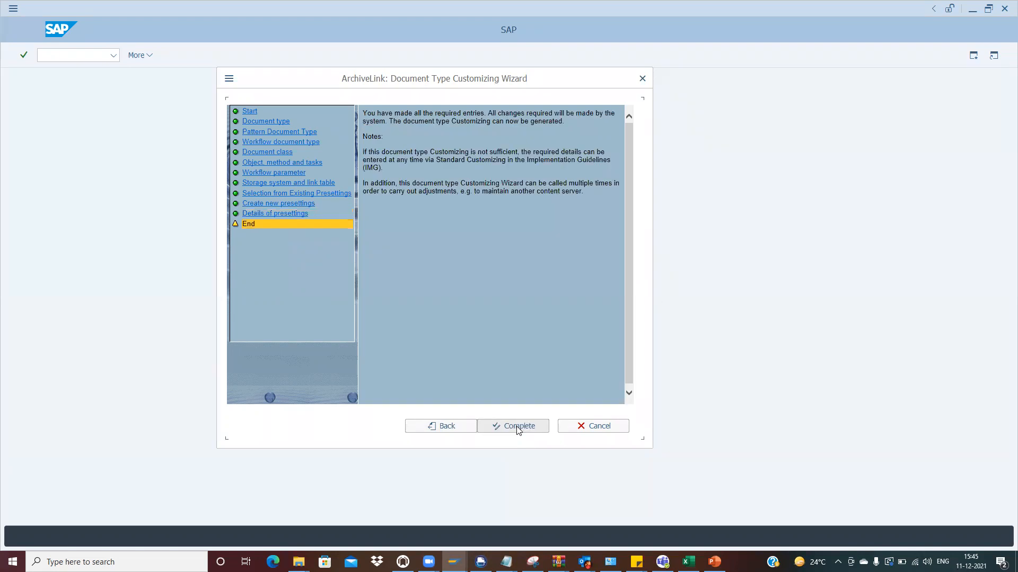
pyautogui.click(517, 427)
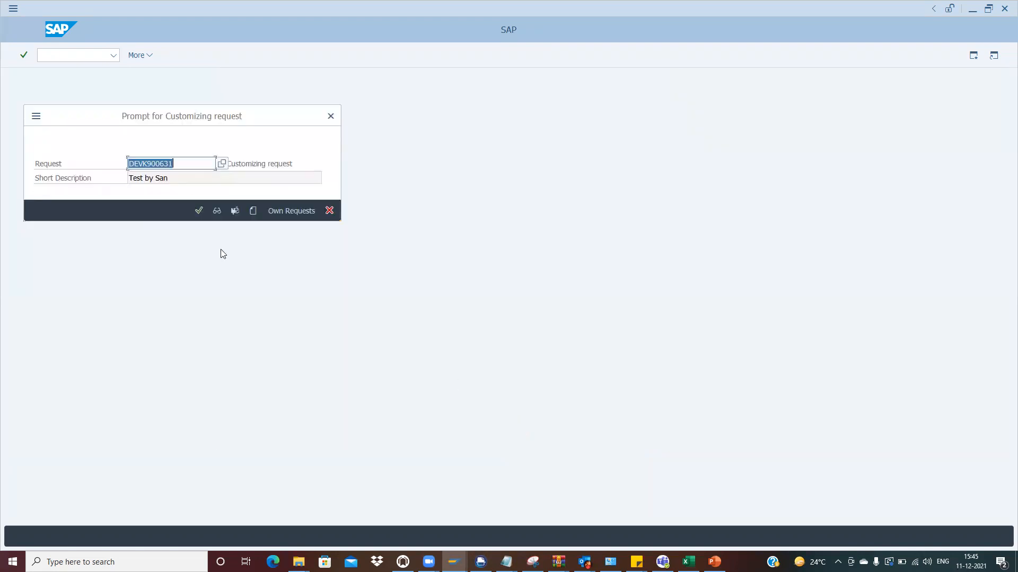
pyautogui.click(199, 211)
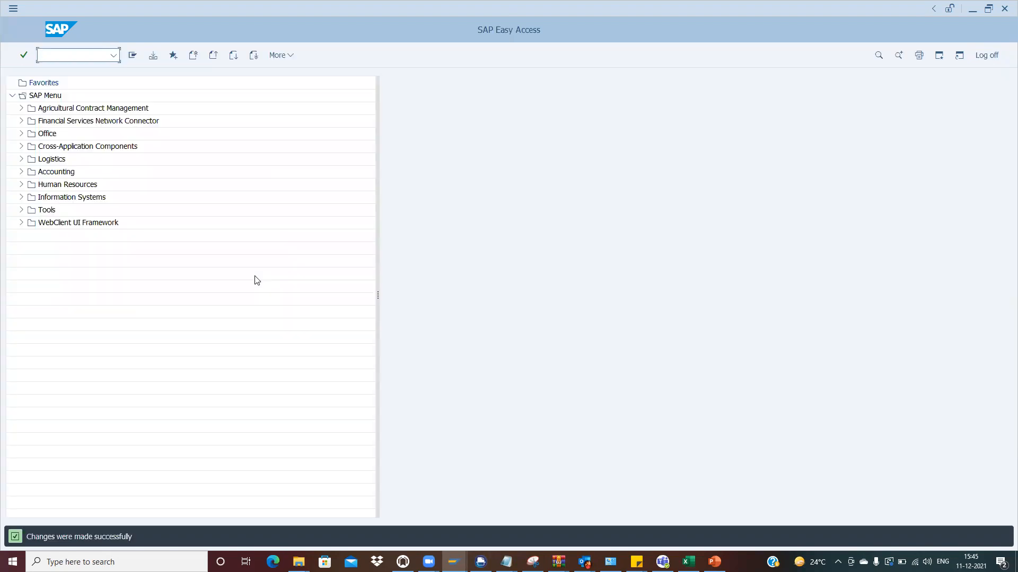
# Step: Switch to the PowerPoint presentation and review the repository and link details on slide 19 and the Types of Archiving slide
pyautogui.hotkey('alt', 'Tab')
pyautogui.hotkey('alt', 'Tab')
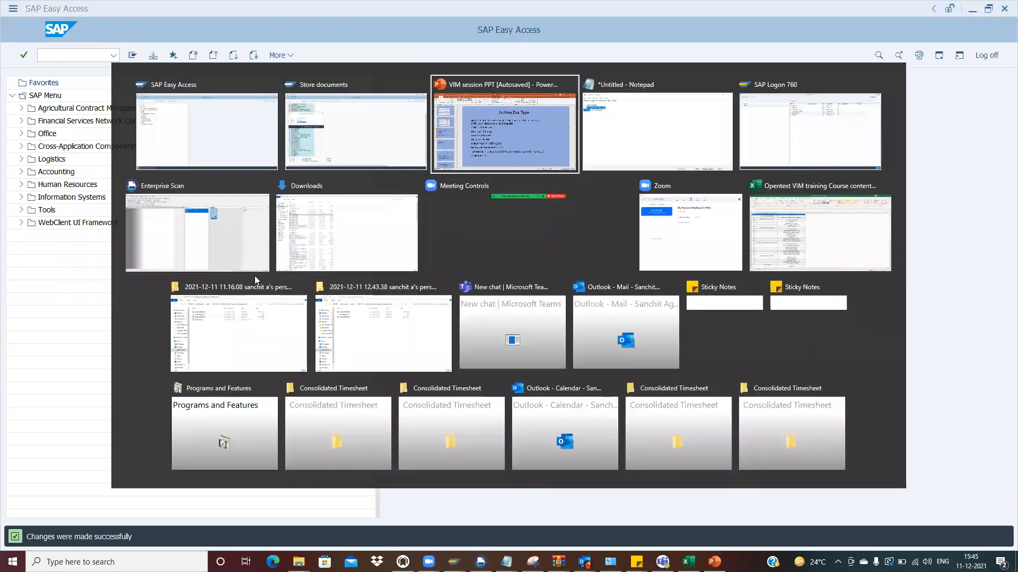
pyautogui.click(83, 369)
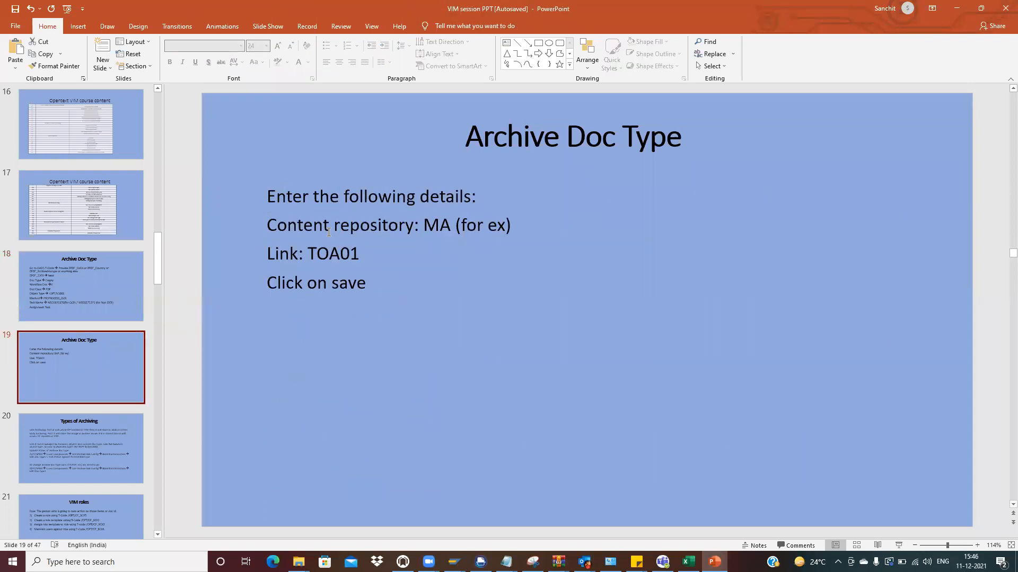
pyautogui.click(377, 259)
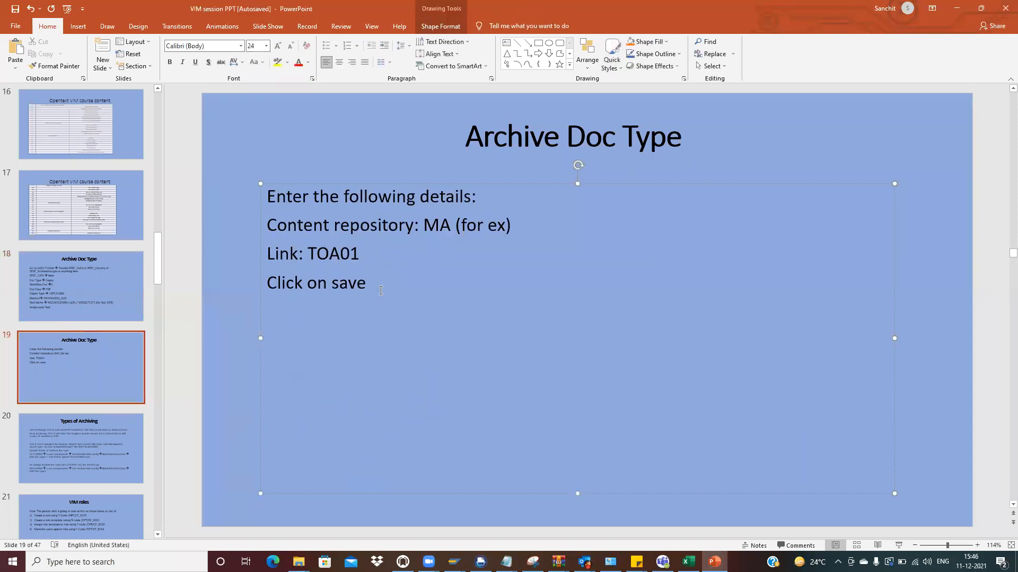
pyautogui.click(93, 452)
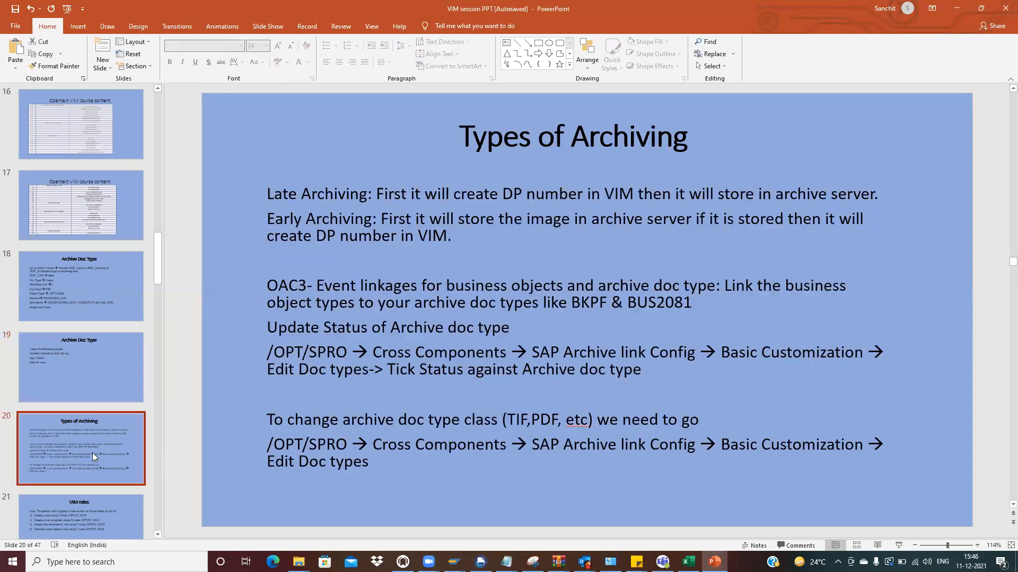
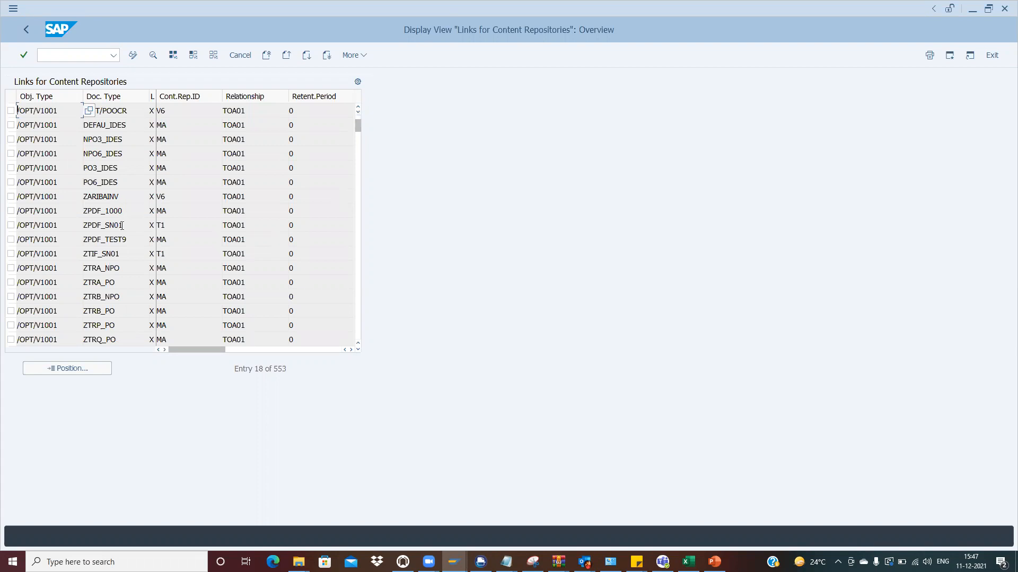
# Step: Examine the ZPDF_1000 entry in the Links for Content Repositories overview, including its repository and link table
pyautogui.click(124, 210)
pyautogui.moveTo(124, 210); pyautogui.dragTo(69, 210)
pyautogui.press('Left')
# Step: On slide 18 of the PowerPoint presentation, change the sample document type ZPDF_1100 to "ZPDF_1000 (for example)"
pyautogui.hotkey('alt', 'Tab')
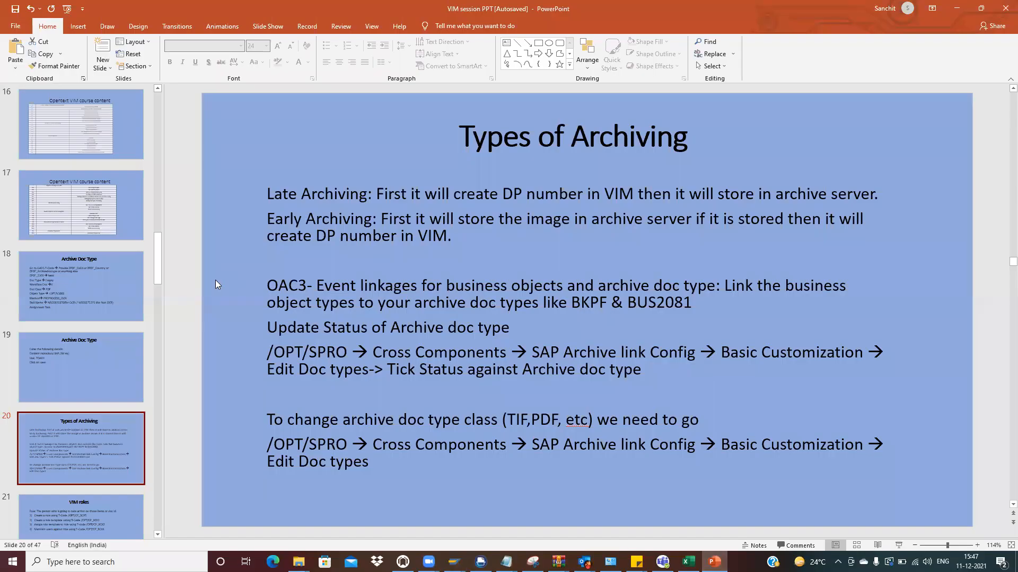
pyautogui.click(105, 292)
pyautogui.click(576, 217)
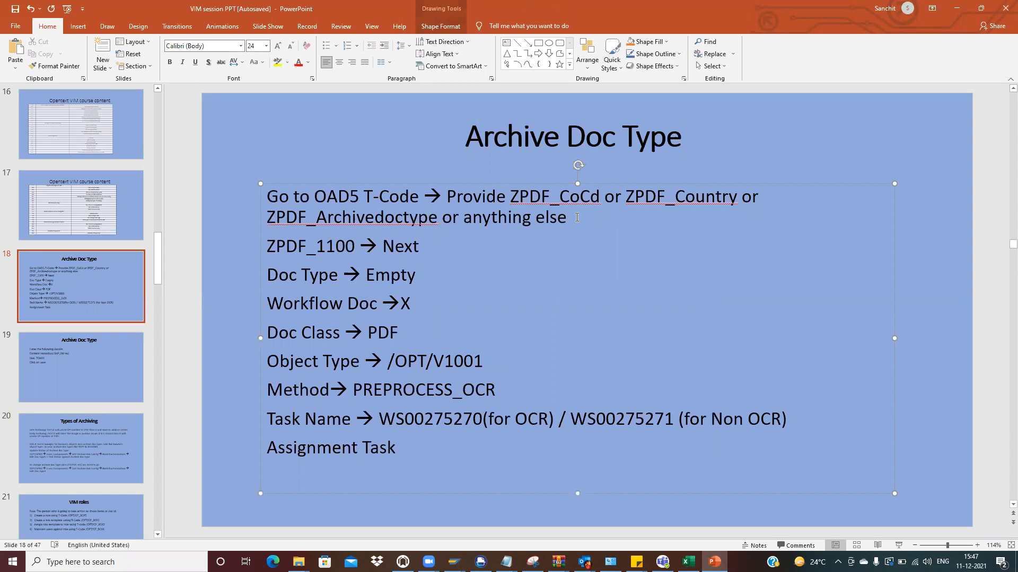
pyautogui.click(335, 247)
pyautogui.press('BackSpace')
pyautogui.write('0')
pyautogui.click(354, 247)
pyautogui.write('(for e')
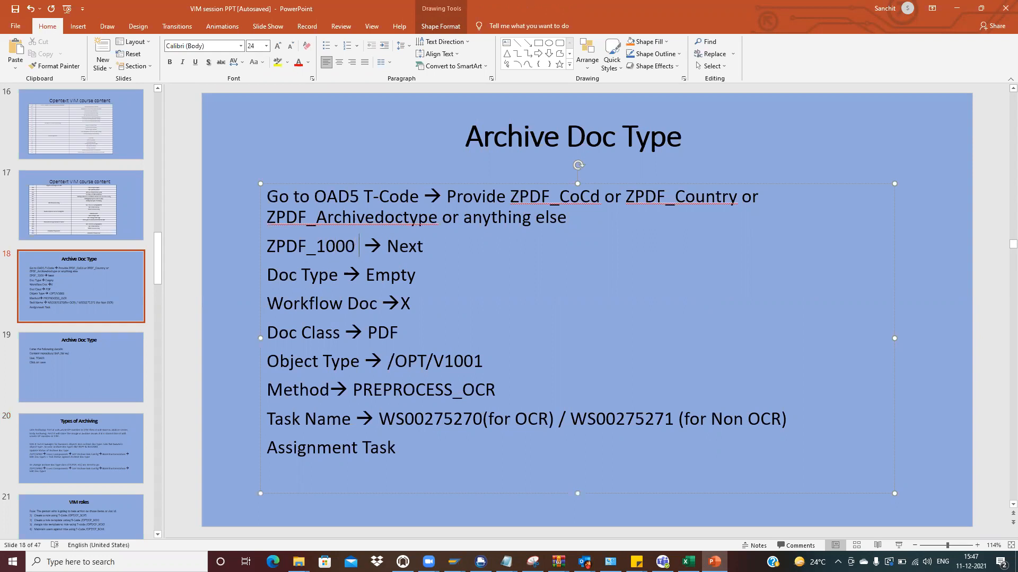
pyautogui.write('xample')
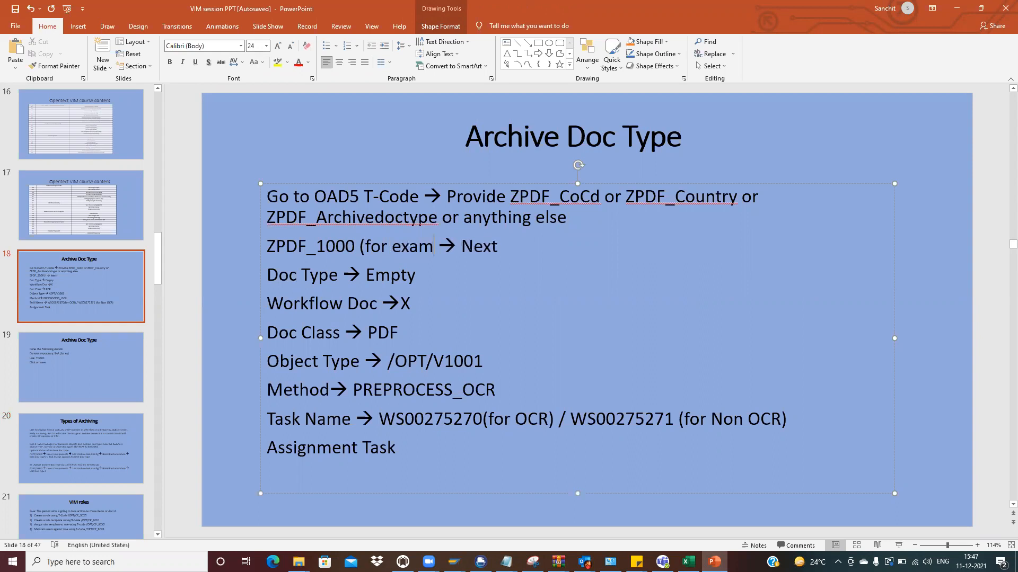
pyautogui.write(')')
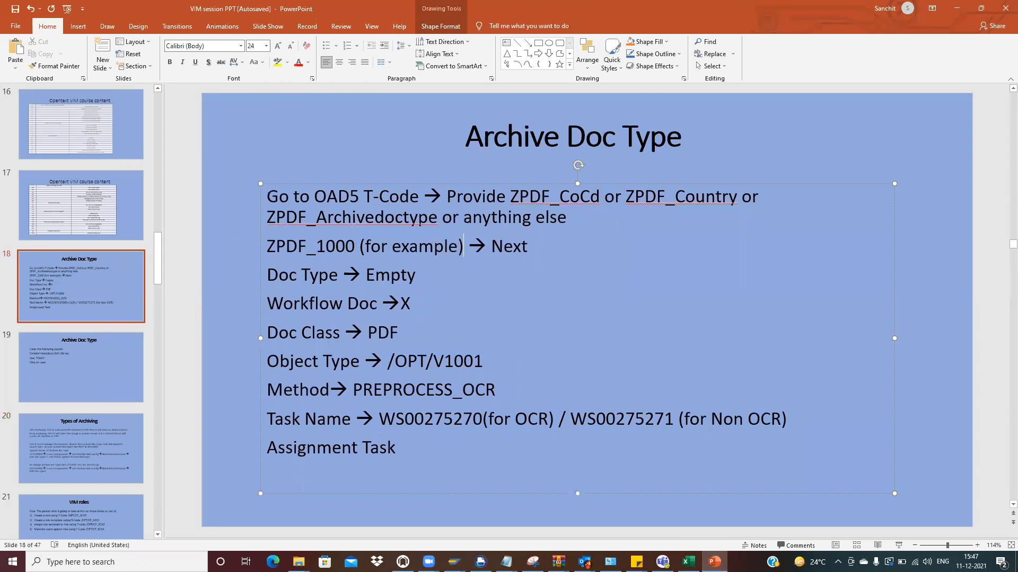
# Step: Glance over slides 19 and 20, return to the SAP content repository links, and switch that view to change mode
pyautogui.click(94, 382)
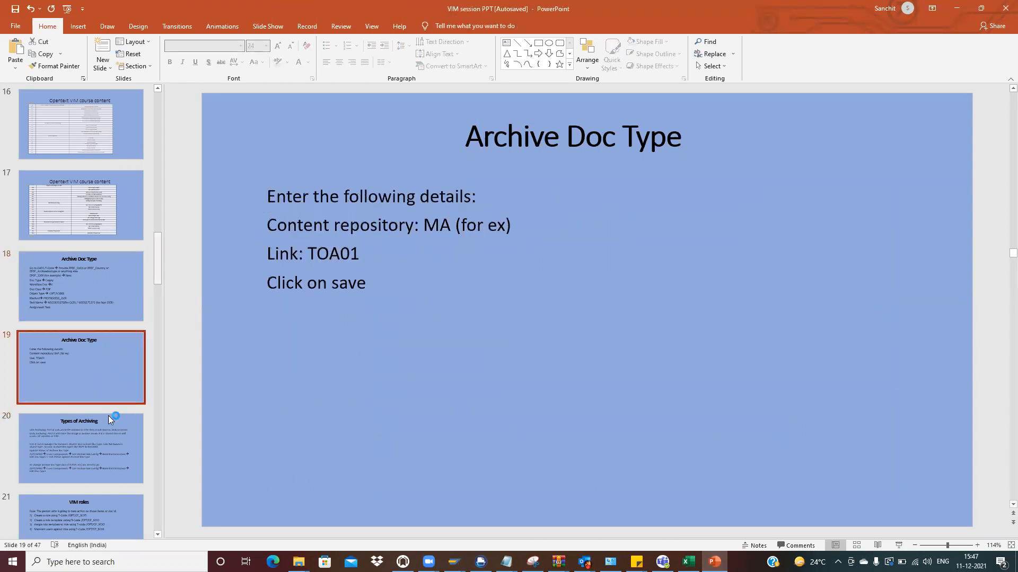
pyautogui.click(102, 448)
pyautogui.hotkey('alt', 'Tab')
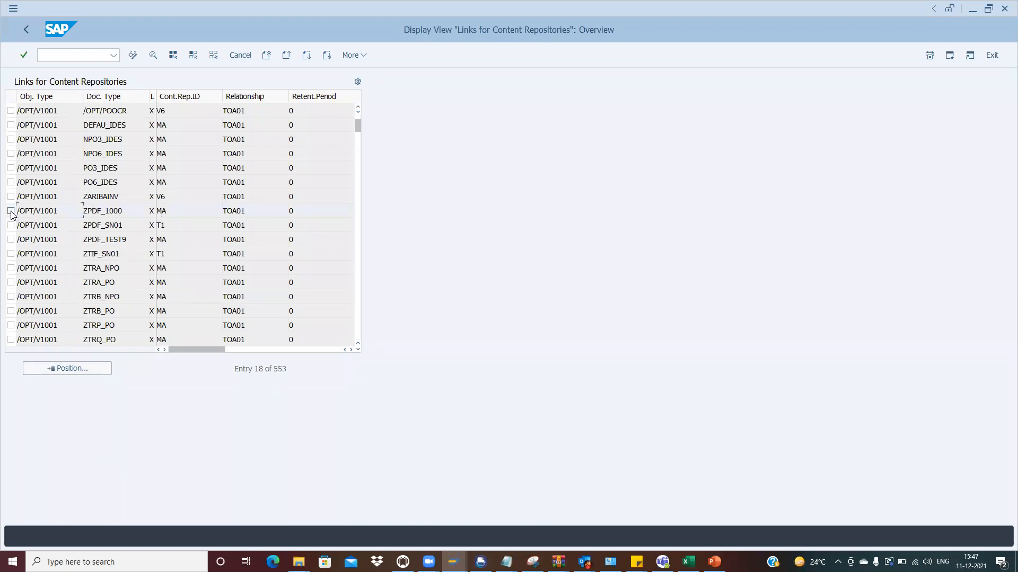
pyautogui.click(132, 55)
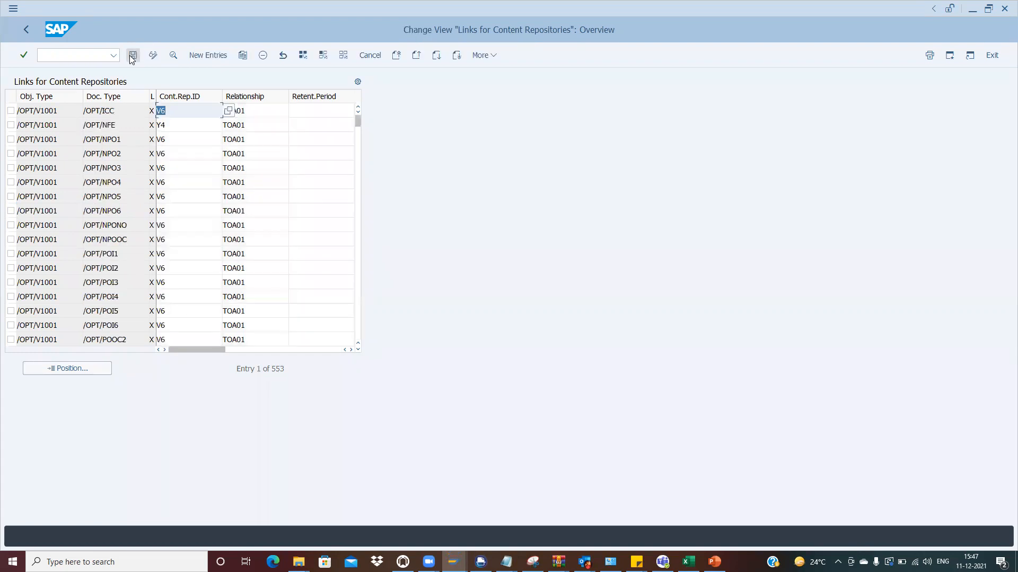
# Step: Copy the ZPDF_1000 link of object type /OPT/V1001 to object type BUS2081 and save it under customizing request DEVK900631
pyautogui.click(361, 152)
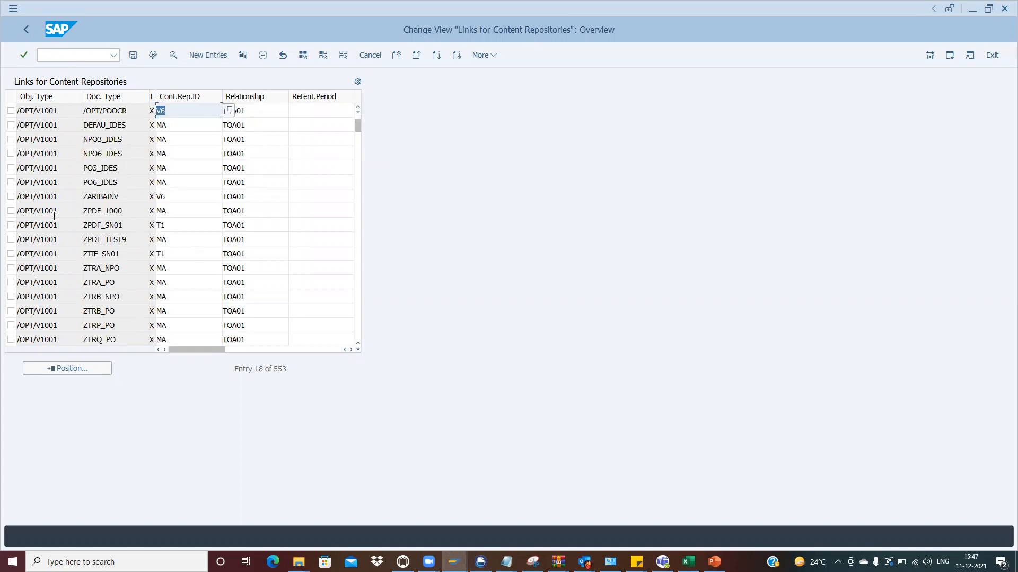
pyautogui.click(11, 211)
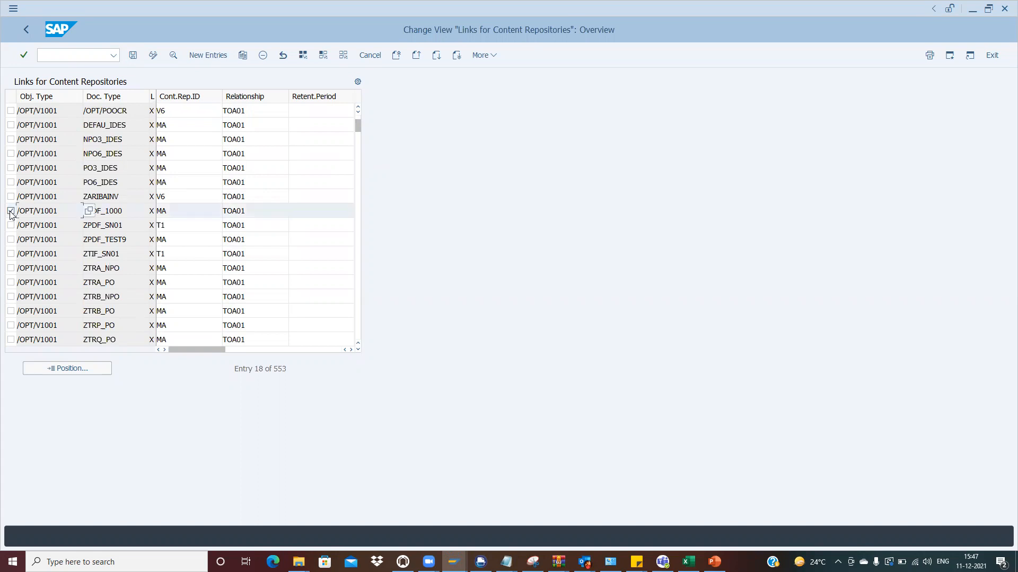
pyautogui.click(243, 55)
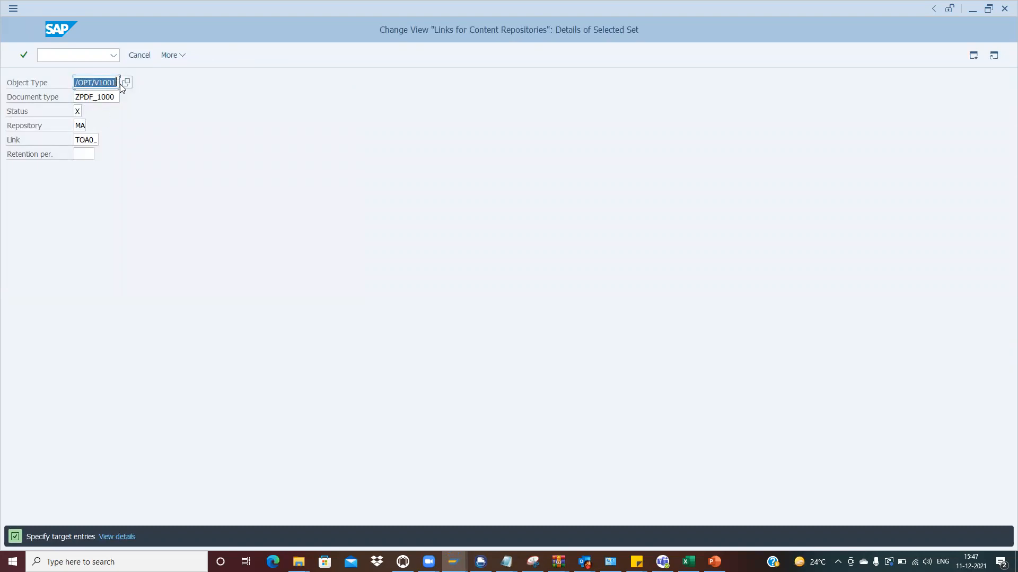
pyautogui.click(182, 170)
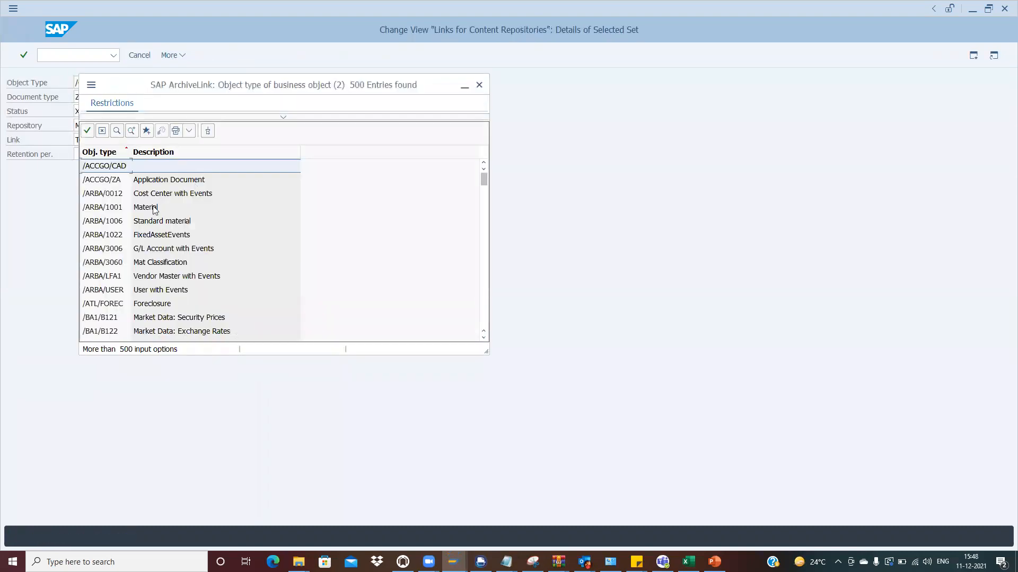
pyautogui.click(480, 85)
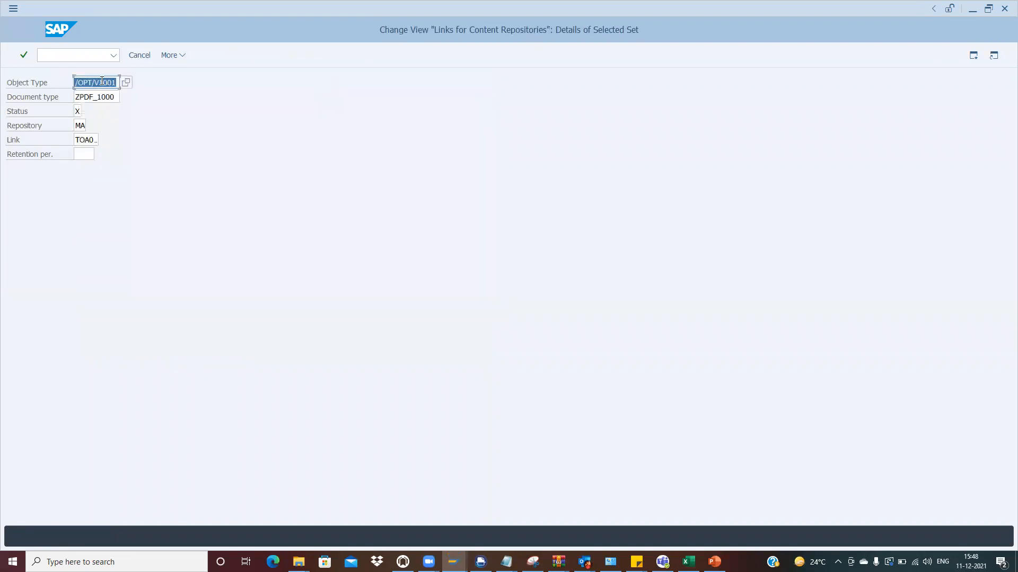
pyautogui.write('BUS2081')
pyautogui.press('Return')
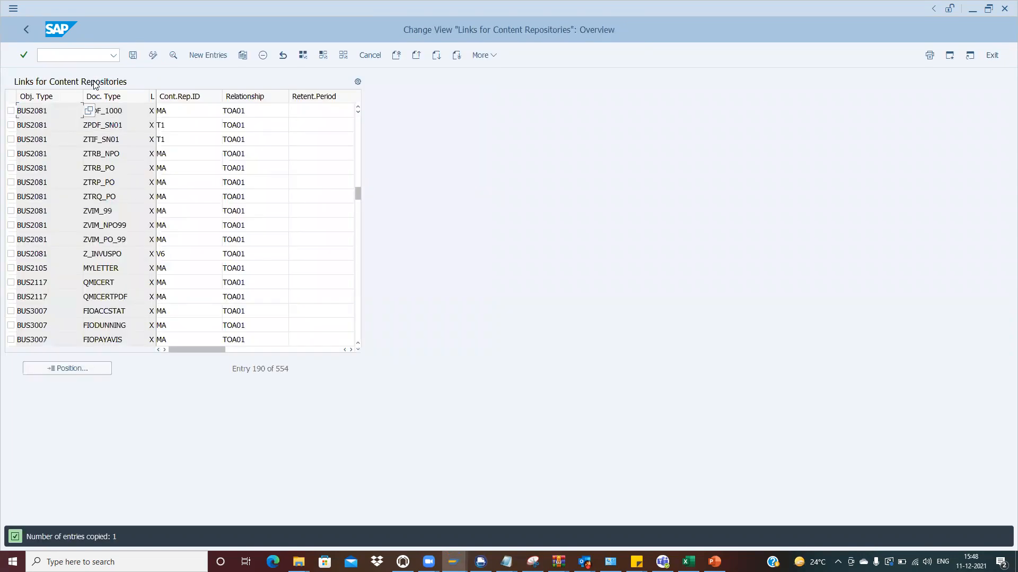
pyautogui.click(133, 55)
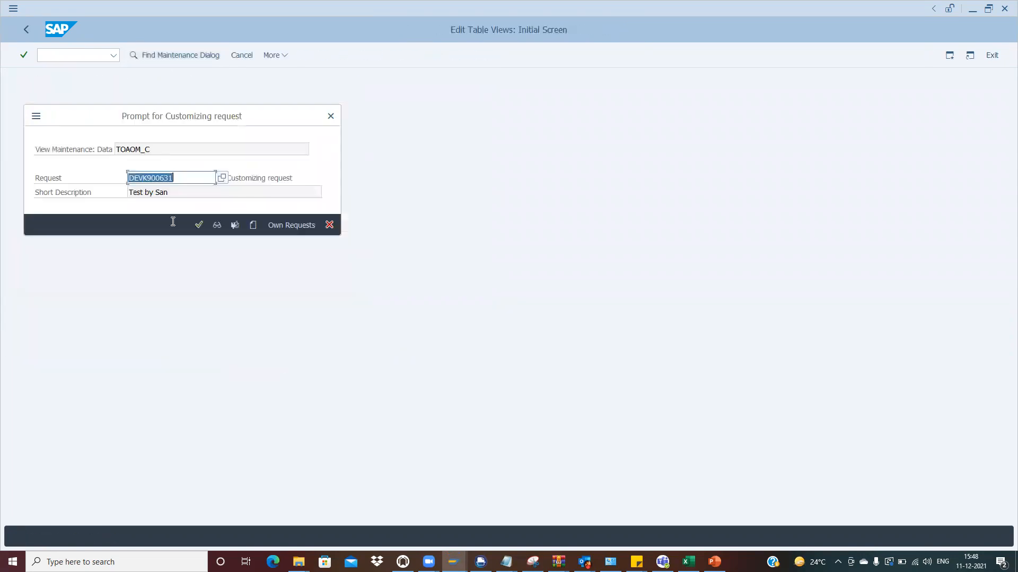
pyautogui.click(199, 225)
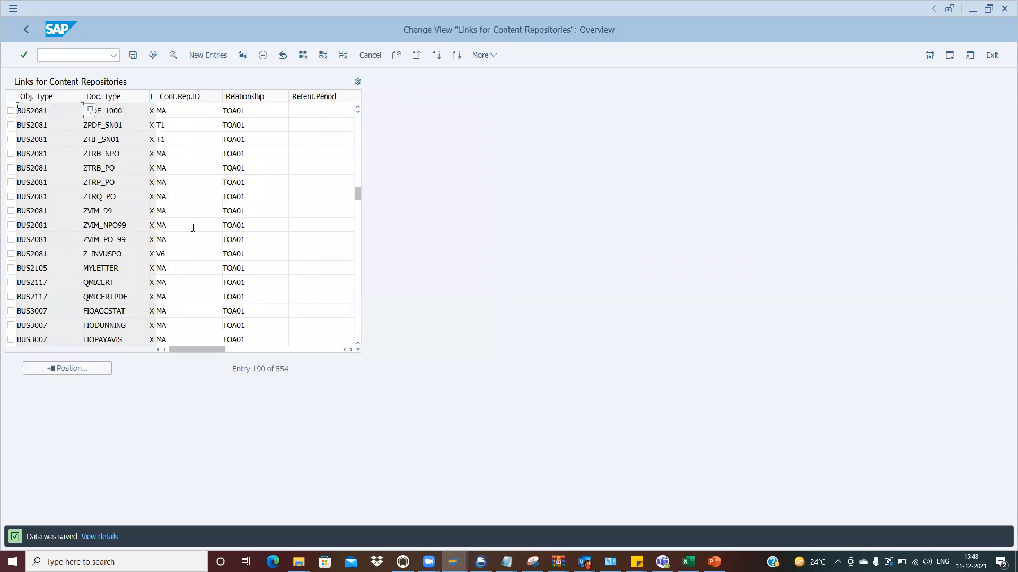
# Step: Copy the BUS2081 link of document type ZPDF_1000 to object type BKPF and save the new entry
pyautogui.click(118, 110)
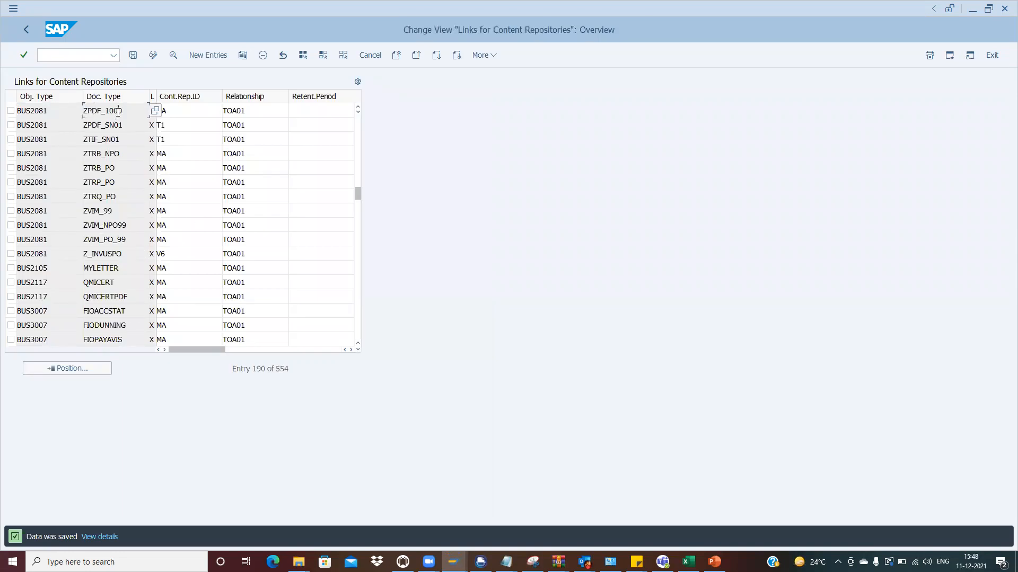
pyautogui.click(11, 110)
pyautogui.click(243, 55)
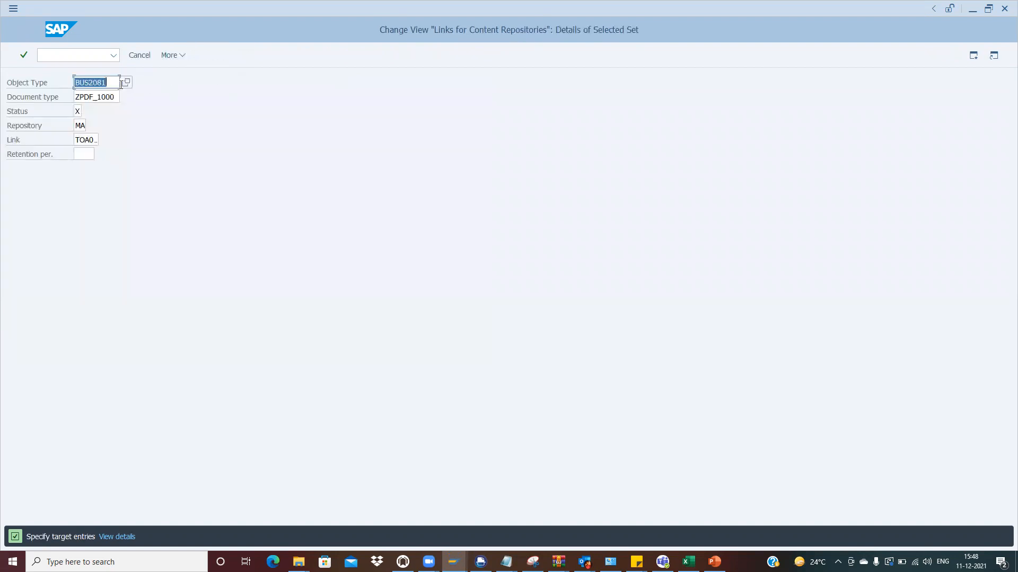
pyautogui.write('BKPF')
pyautogui.press('Return')
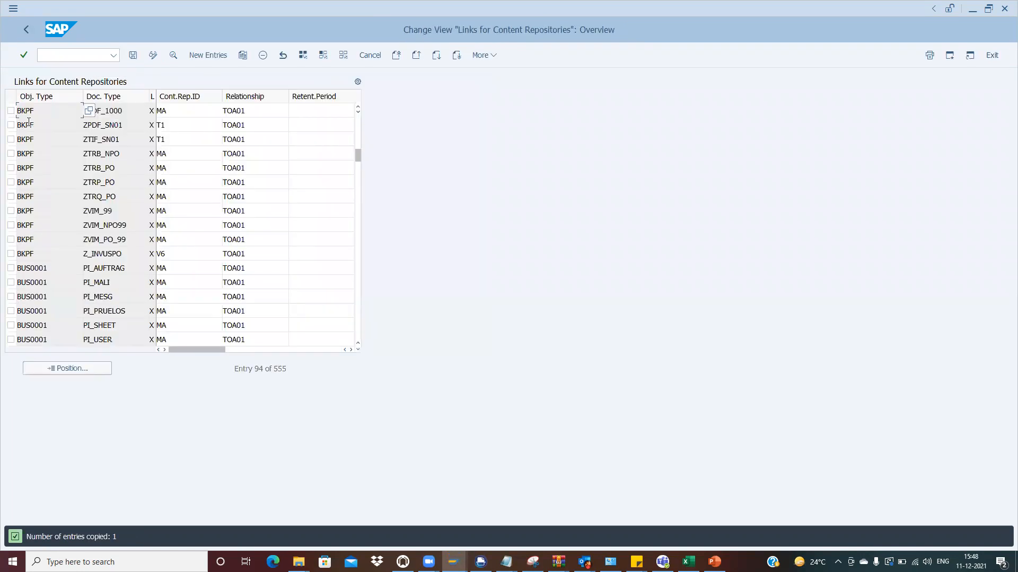
pyautogui.click(132, 55)
# Step: Consult the Types of Archiving slide in PowerPoint, return to SAP and open the OpenText Configuration with transaction /n/opt/spro
pyautogui.hotkey('alt', 'Tab')
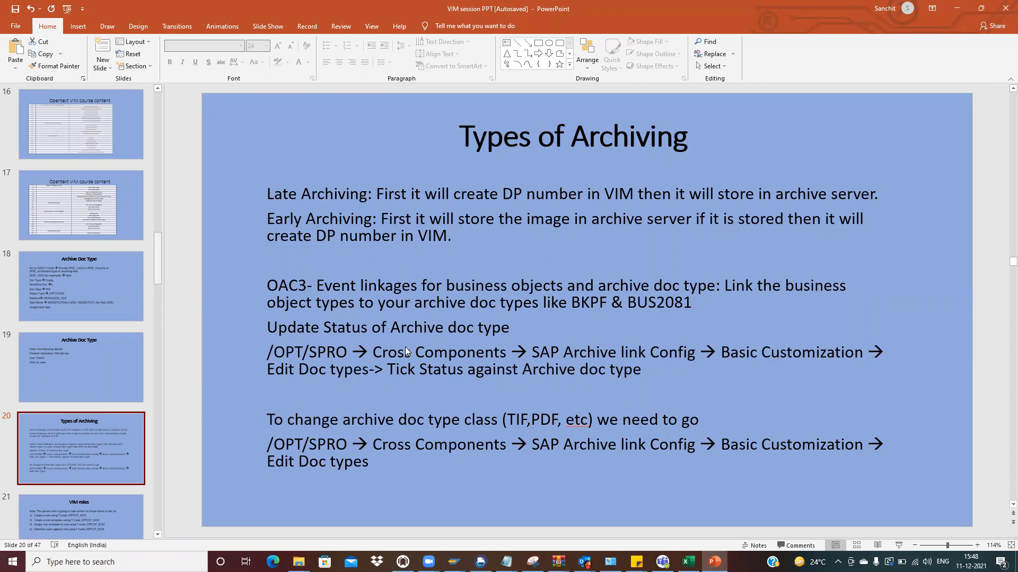
pyautogui.hotkey('alt', 'Tab')
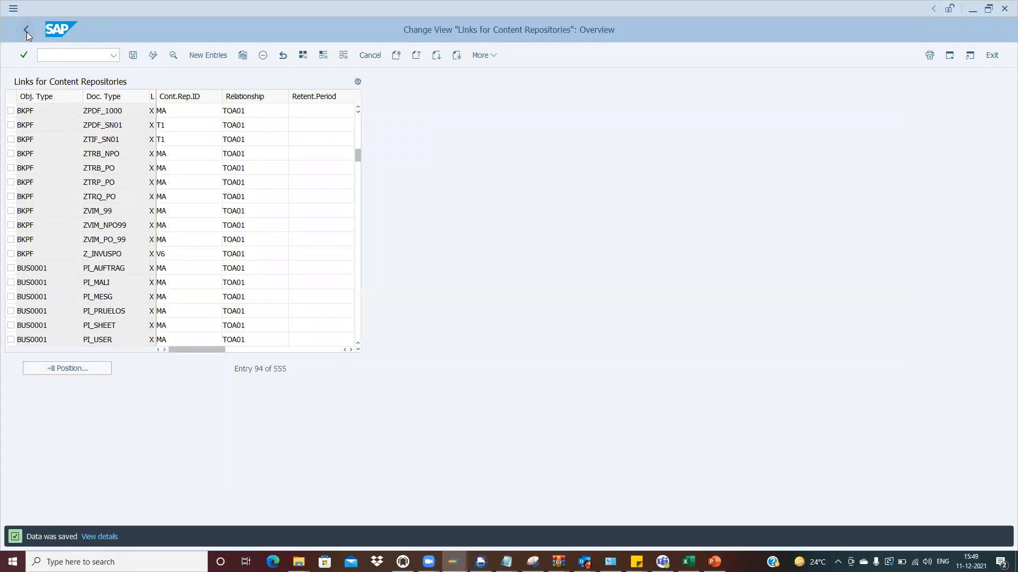
pyautogui.click(26, 31)
pyautogui.write('/n/opt/spro')
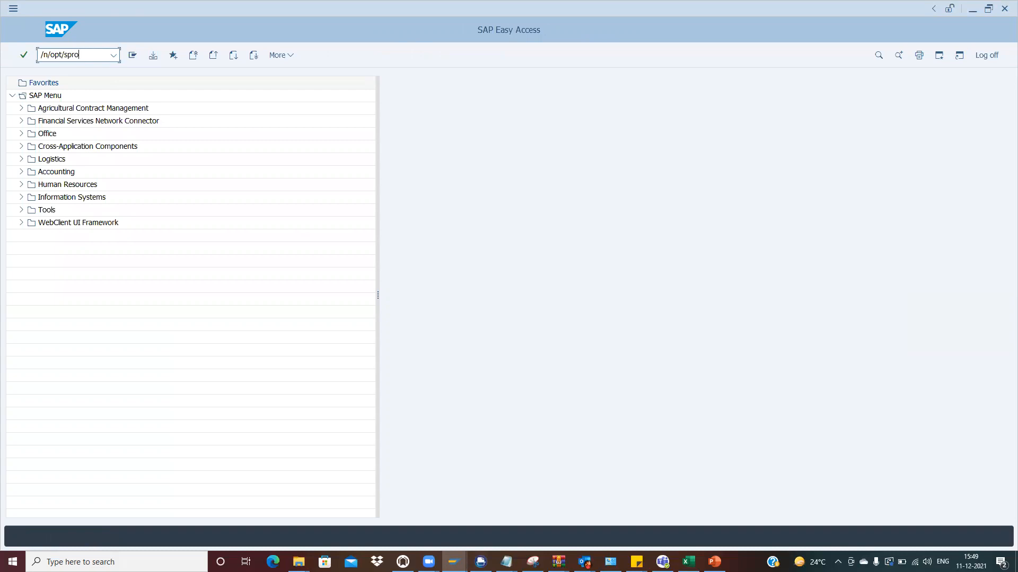
pyautogui.press('Return')
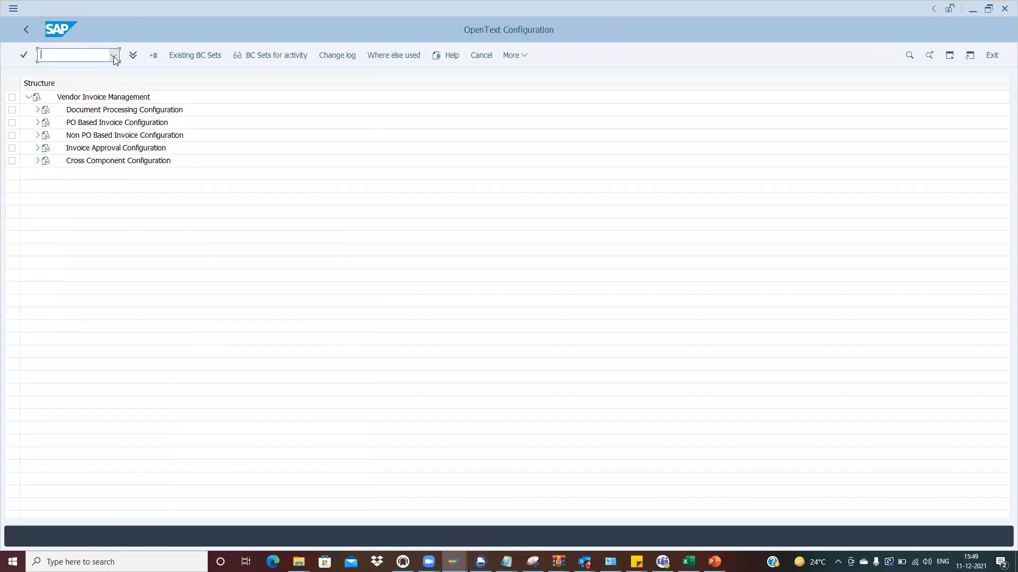
# Step: Following the slide's path, open Edit Document Types under Cross Component Configuration, SAP ArchiveLink Configuration, Basic Customizing
pyautogui.click(37, 162)
pyautogui.hotkey('alt', 'Tab')
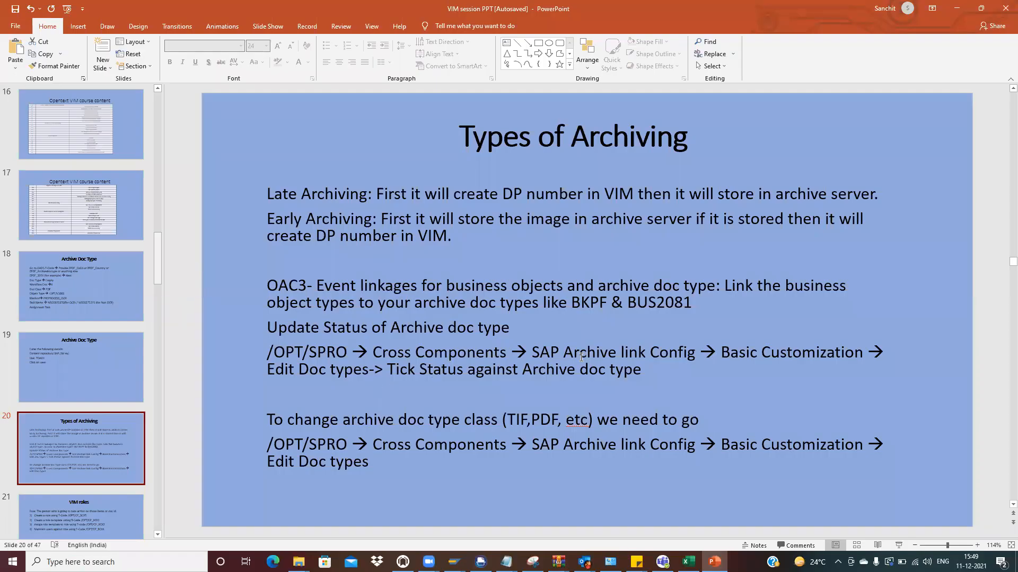
pyautogui.hotkey('alt', 'Tab')
pyautogui.click(46, 199)
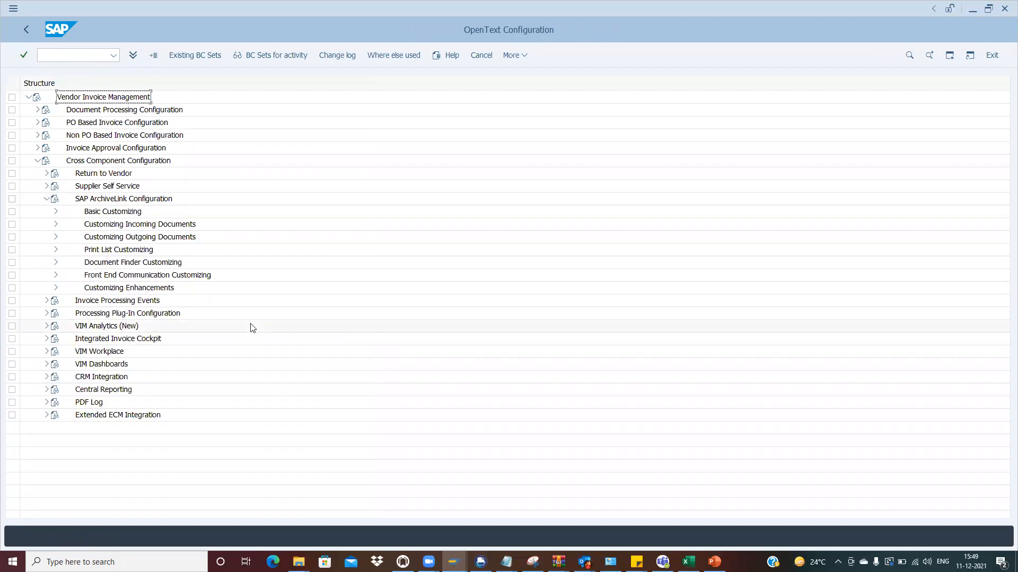
pyautogui.hotkey('alt', 'Tab')
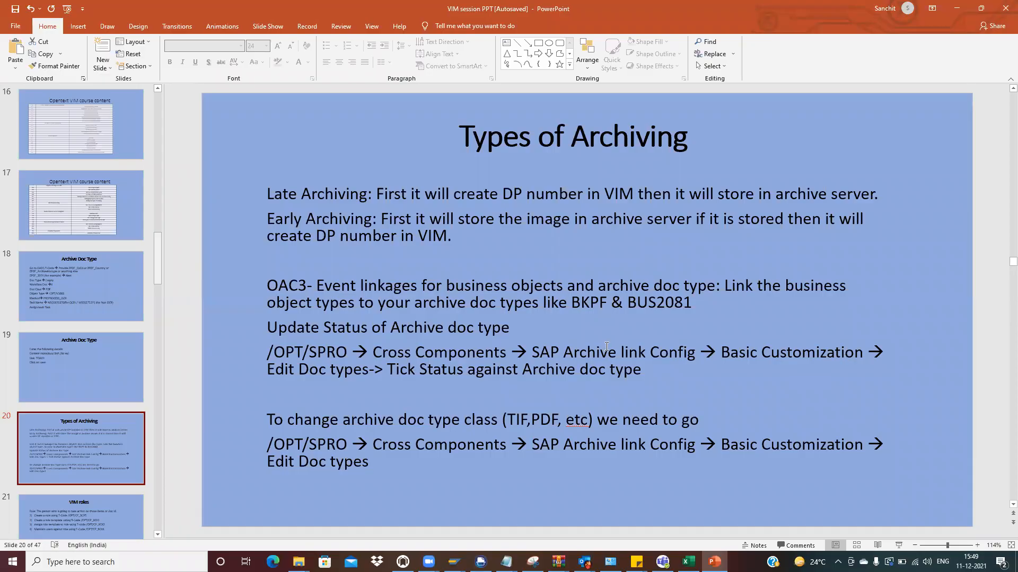
pyautogui.hotkey('alt', 'Tab')
pyautogui.click(56, 211)
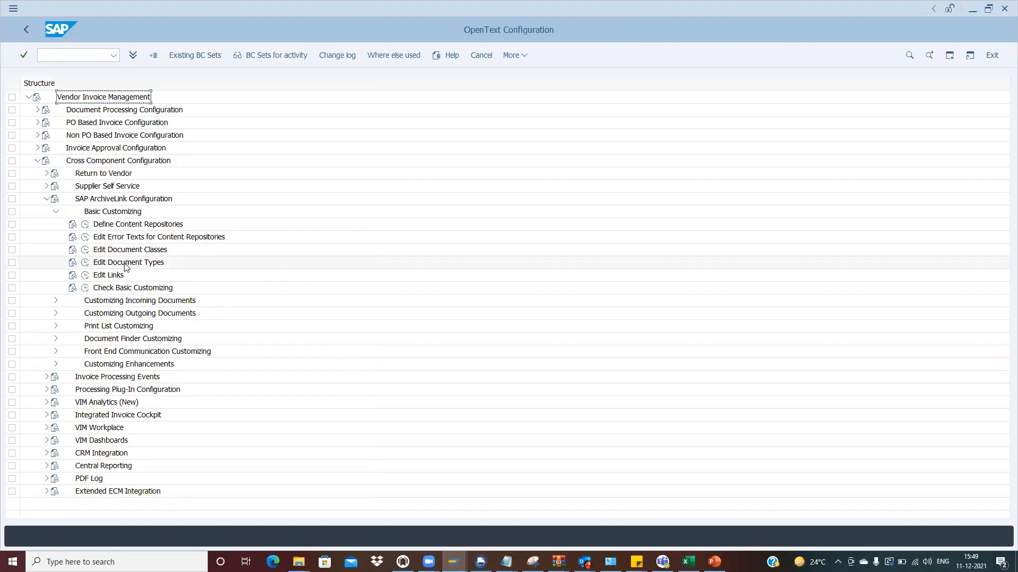
pyautogui.hotkey('alt', 'Tab')
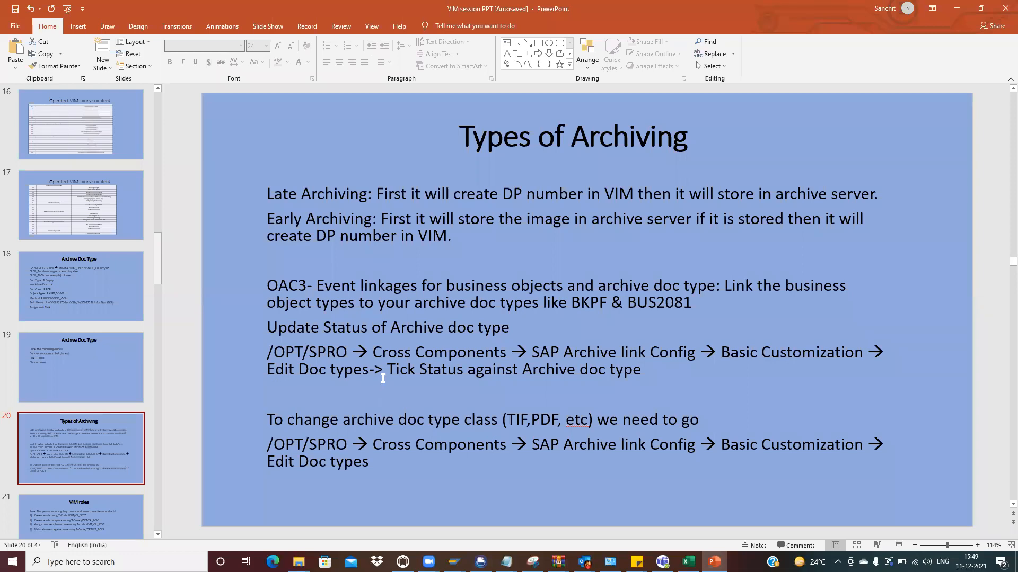
pyautogui.hotkey('alt', 'Tab')
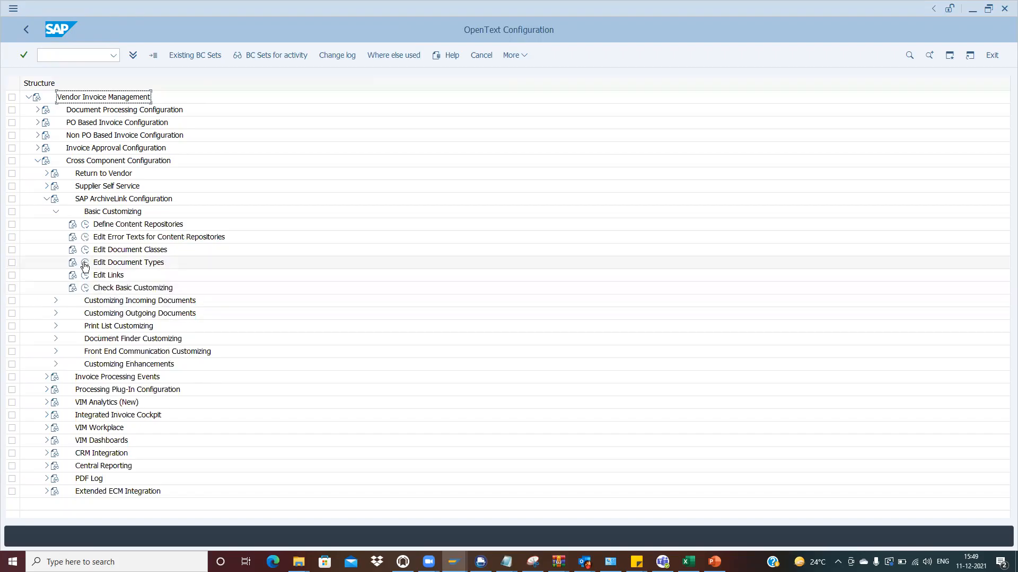
pyautogui.click(97, 276)
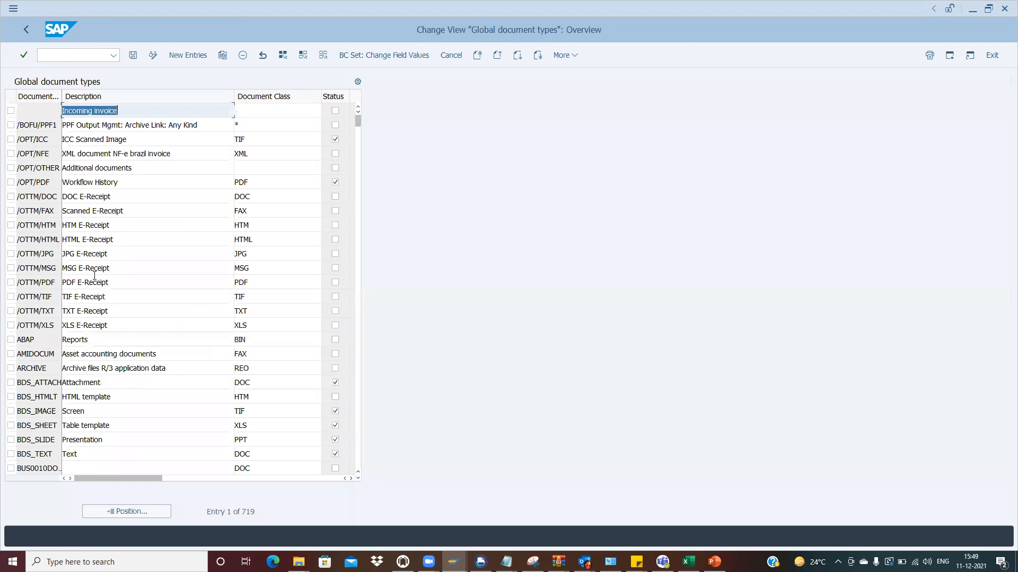
# Step: Position the Global document types overview at document type ZPDF_1000
pyautogui.click(128, 510)
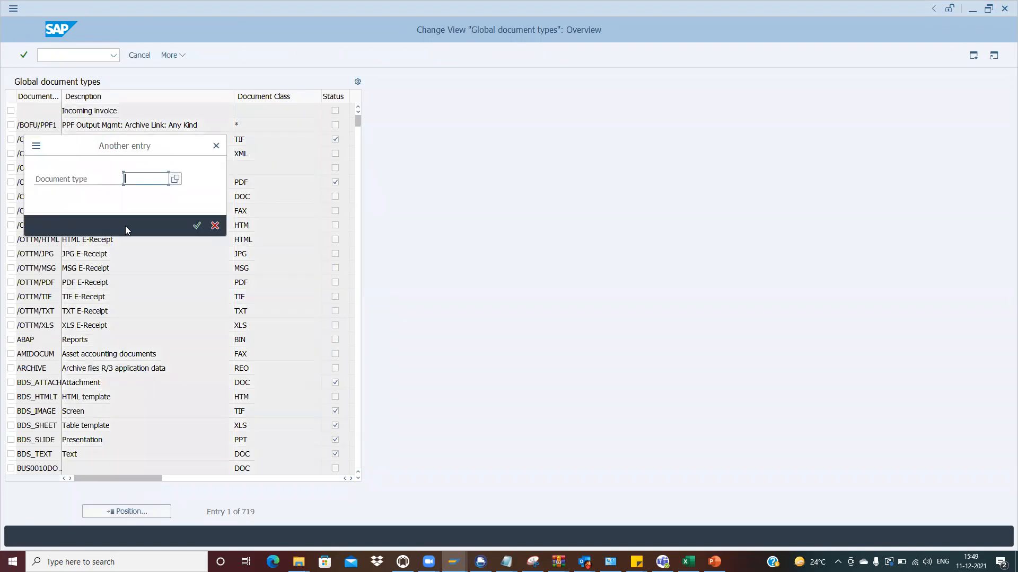
pyautogui.click(140, 179)
pyautogui.click(140, 181)
pyautogui.write('ZPDF_1000')
pyautogui.press('Return')
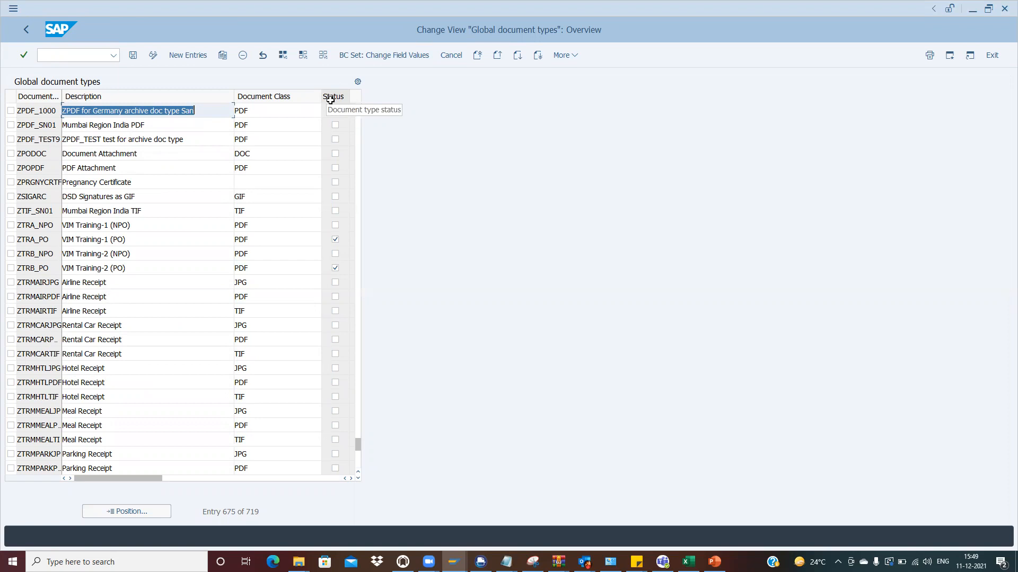
# Step: Call OAC3 in a new session, look under VIM Training in Store documents for the Germany ZPDF document type, and return to Global document types
pyautogui.click(453, 562)
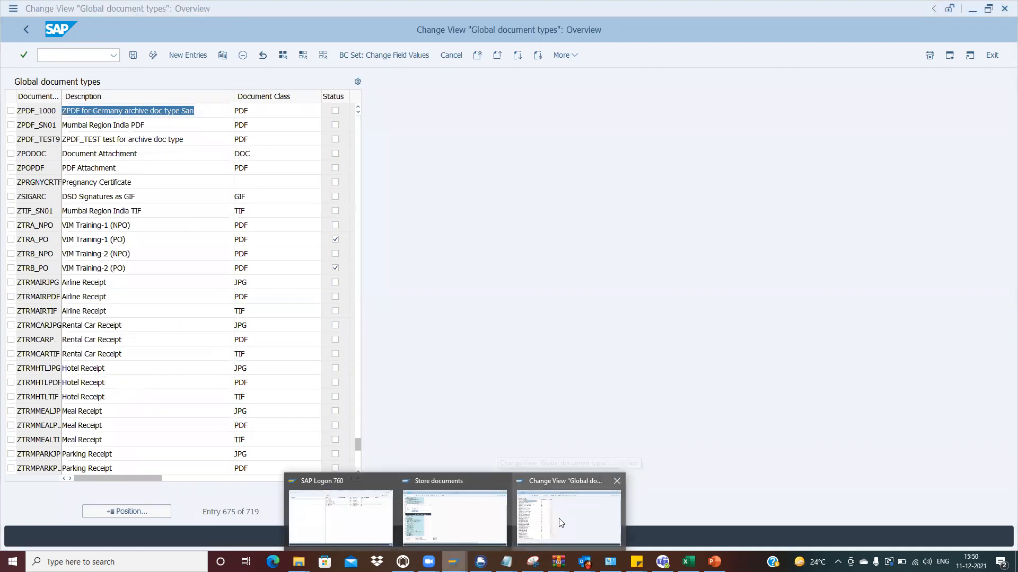
pyautogui.click(66, 57)
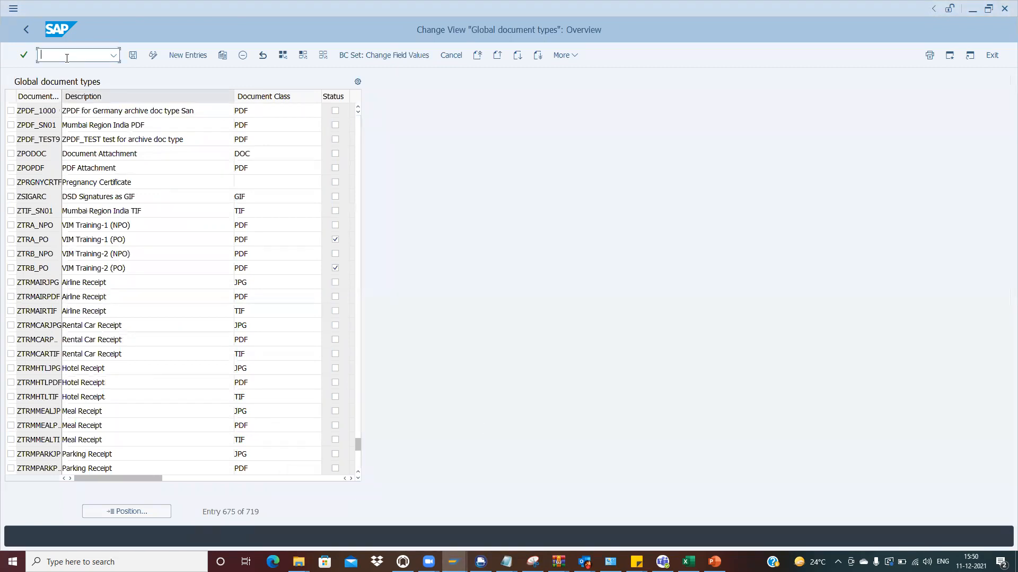
pyautogui.write('/o')
pyautogui.write('oac3')
pyautogui.press('Return')
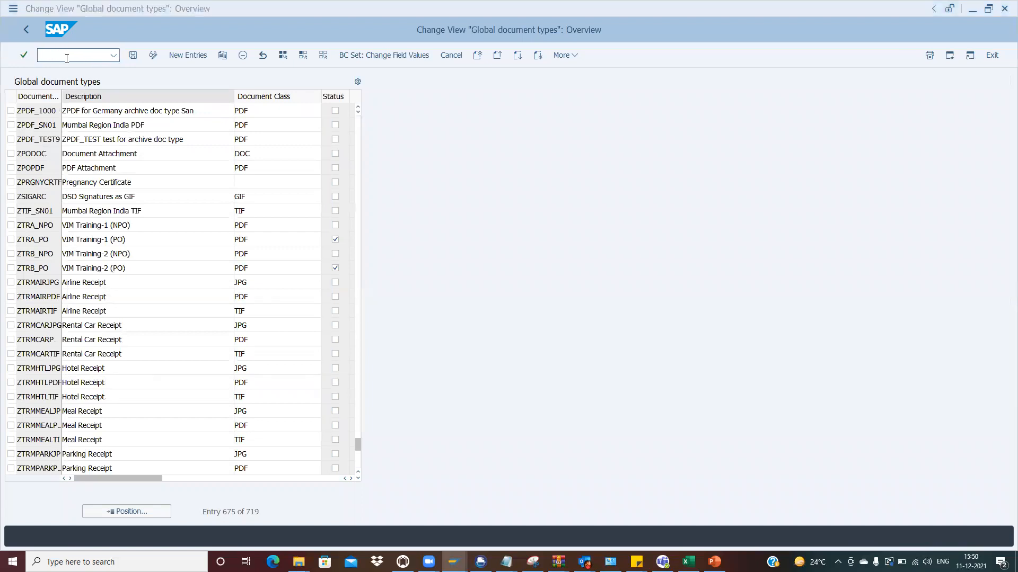
pyautogui.click(1003, 502)
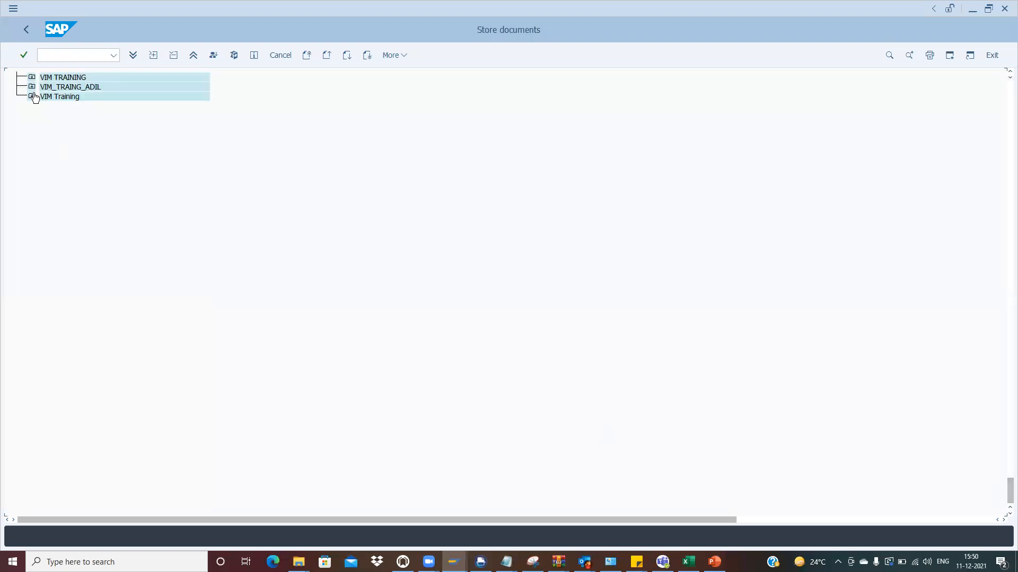
pyautogui.click(32, 97)
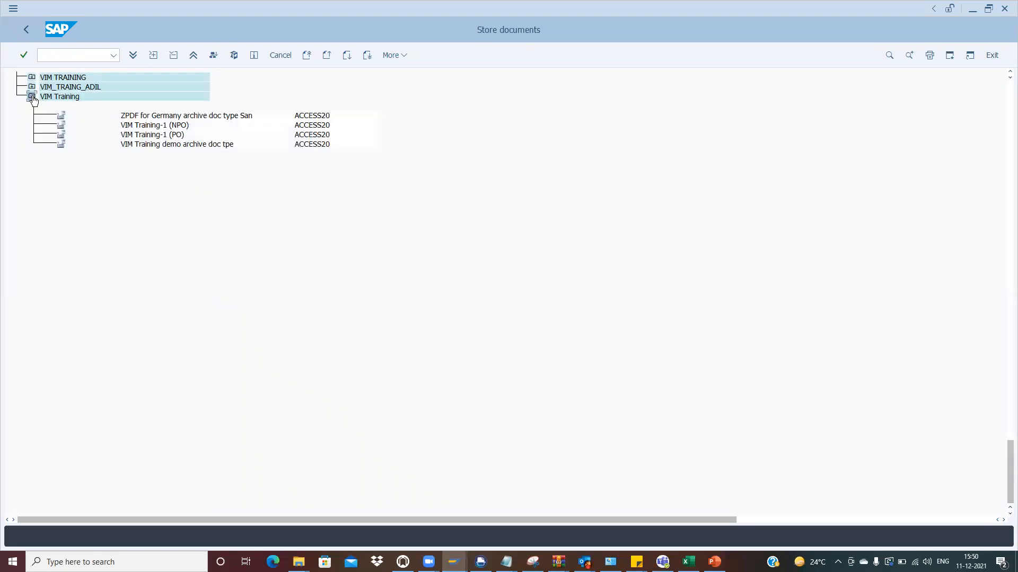
pyautogui.doubleClick(187, 116)
pyautogui.click(267, 146)
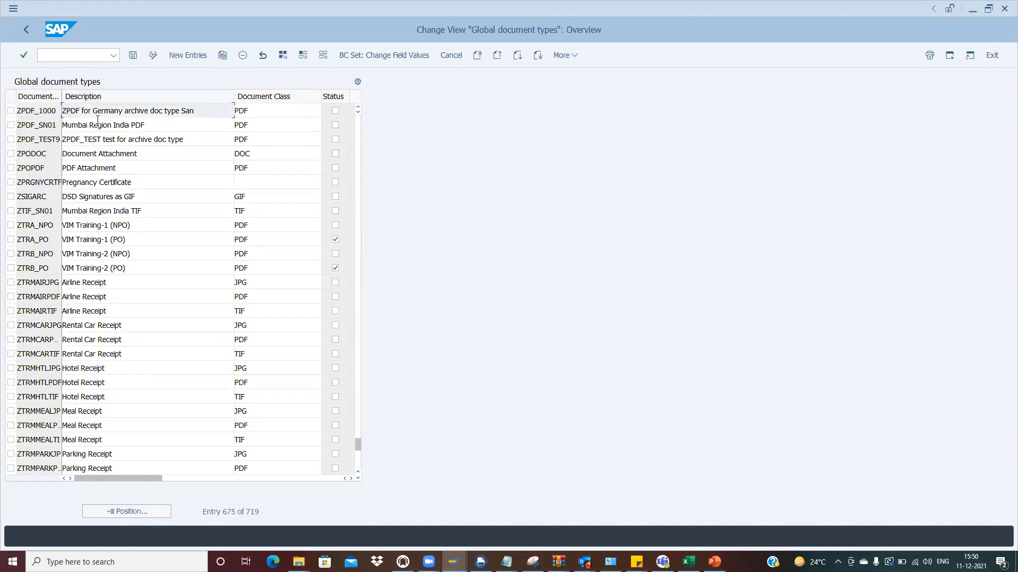
# Step: Activate the Status of document type ZPDF_1000 and save it under customizing request DEVK900631
pyautogui.click(335, 111)
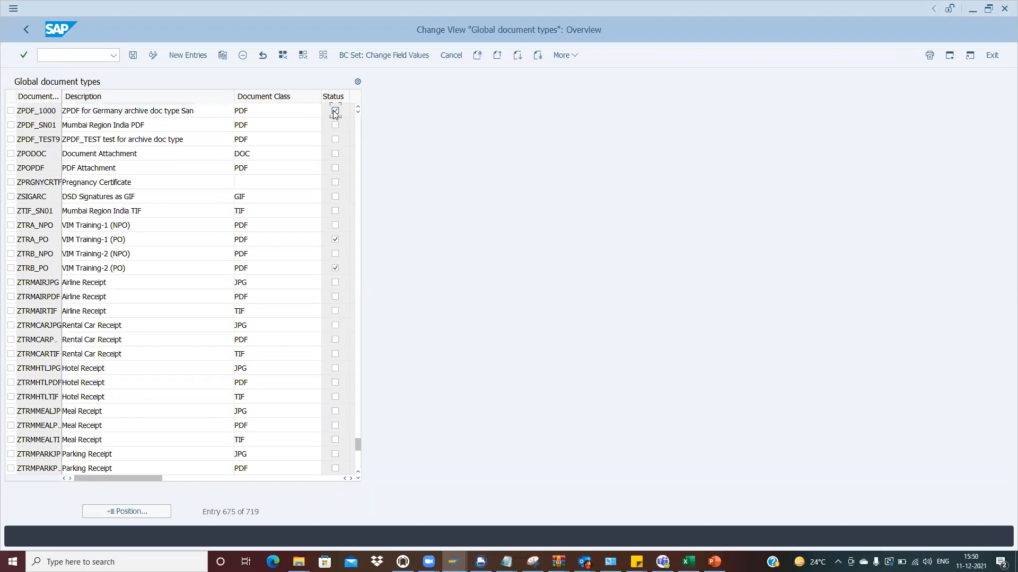
pyautogui.click(132, 55)
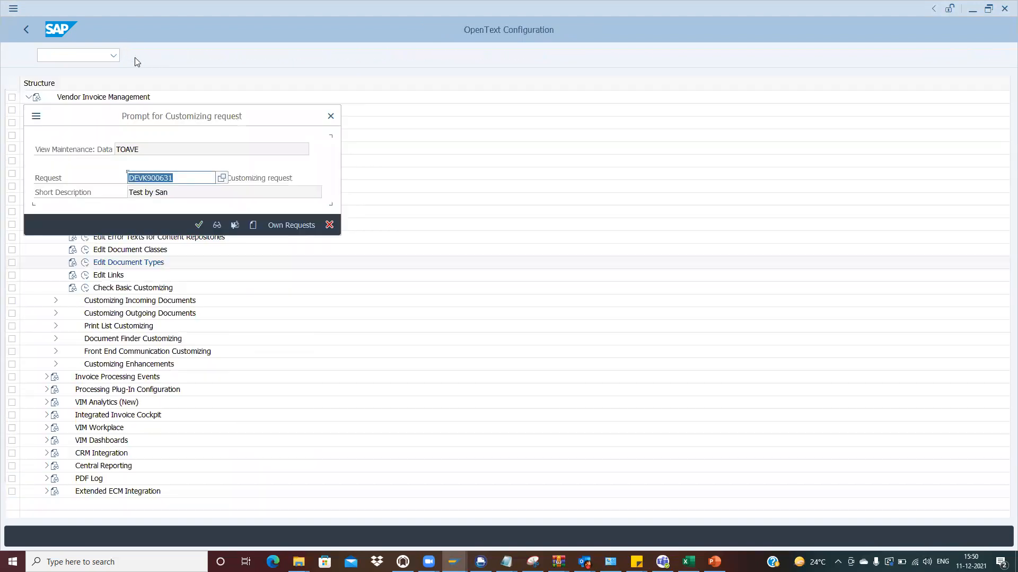
pyautogui.click(197, 225)
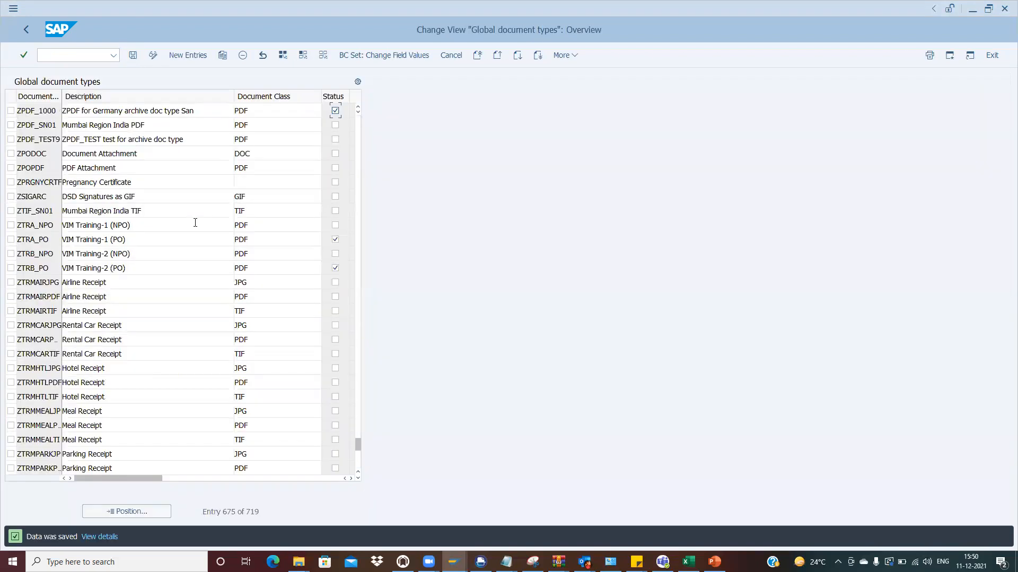
# Step: Switch to the PowerPoint presentation and highlight the line "Update Status of Archive doc type" on the Types of Archiving slide
pyautogui.hotkey('alt', 'Tab')
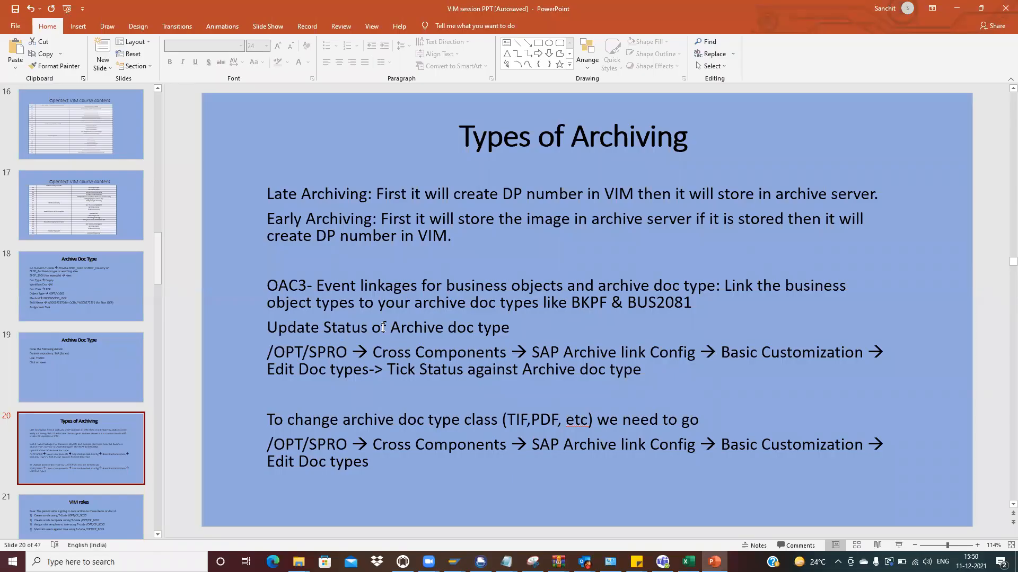
pyautogui.moveTo(383, 307); pyautogui.dragTo(291, 333)
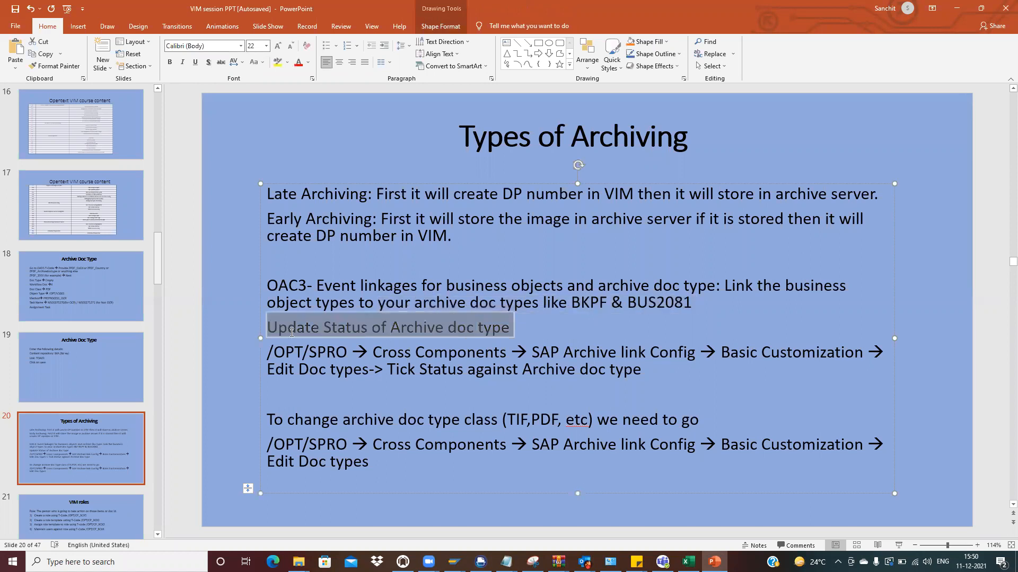
# Step: Browse Links for Content Repositories to the BKPF entries, read the field help for Retent. Period, and return to SAP Easy Access
pyautogui.click(312, 420)
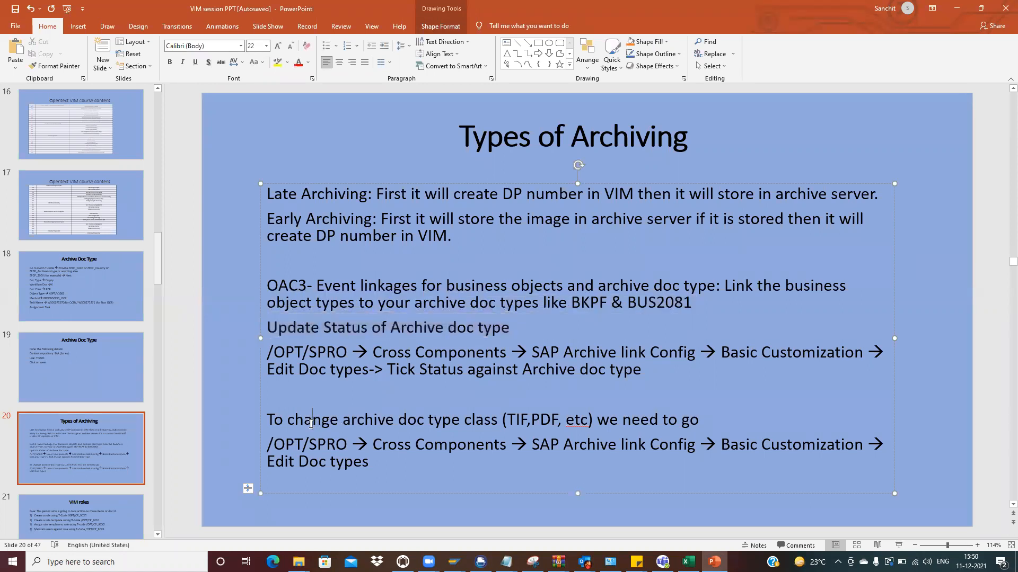
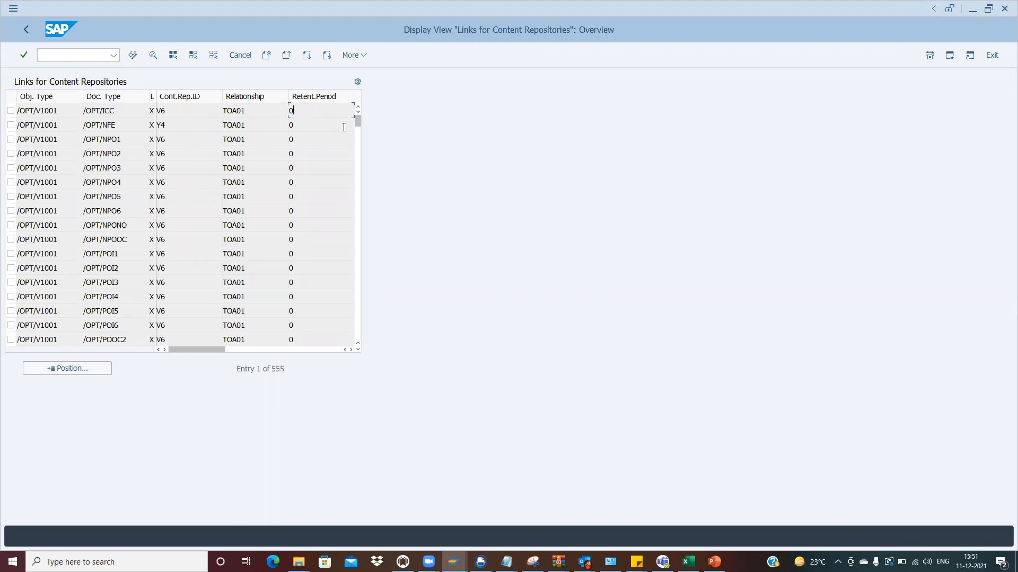
pyautogui.click(358, 138)
pyautogui.click(360, 159)
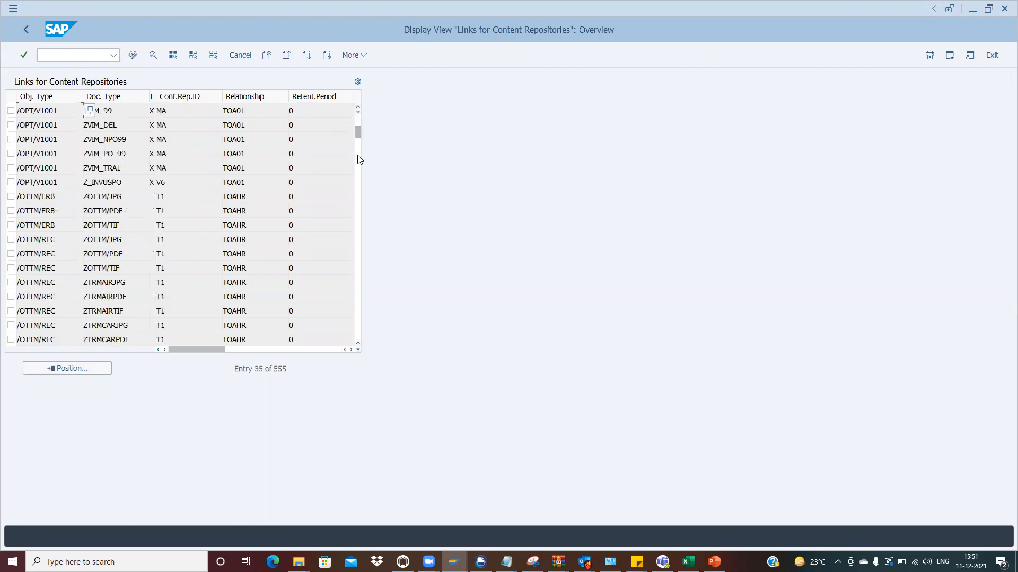
pyautogui.click(360, 172)
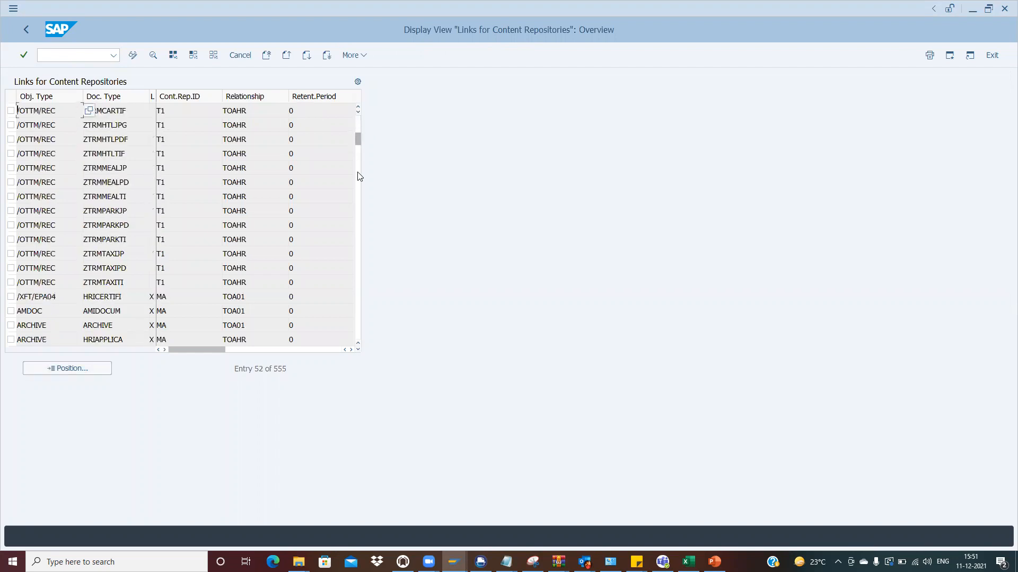
pyautogui.click(359, 180)
pyautogui.click(360, 191)
pyautogui.click(321, 167)
pyautogui.press('F1')
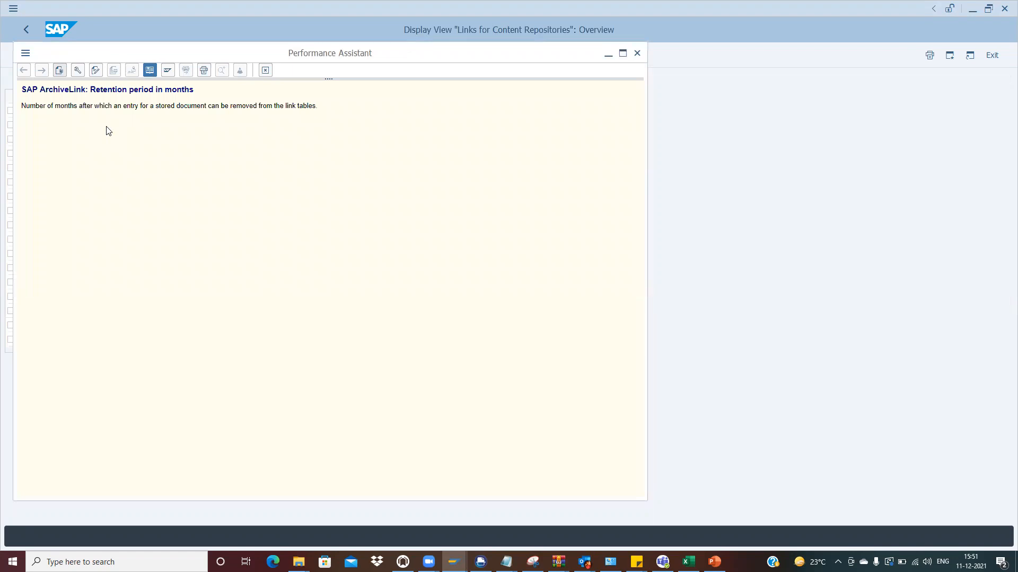
pyautogui.click(265, 70)
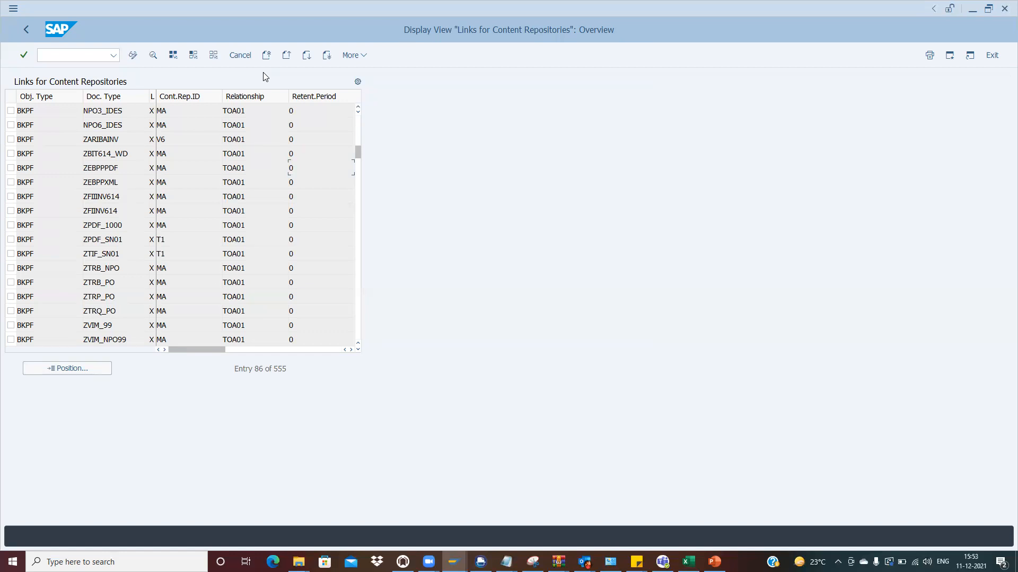
pyautogui.click(311, 153)
pyautogui.click(24, 31)
# Step: Check the presentation briefly, return to SAP Easy Access, call transaction OAWD and expand the VIM Training folder
pyautogui.hotkey('alt', 'Tab')
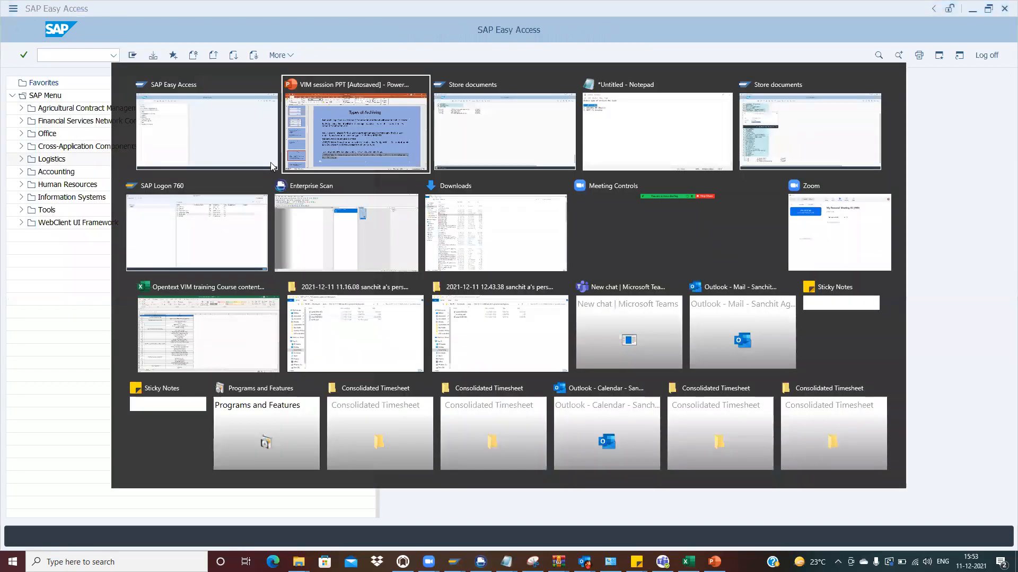
pyautogui.hotkey('alt', 'Tab')
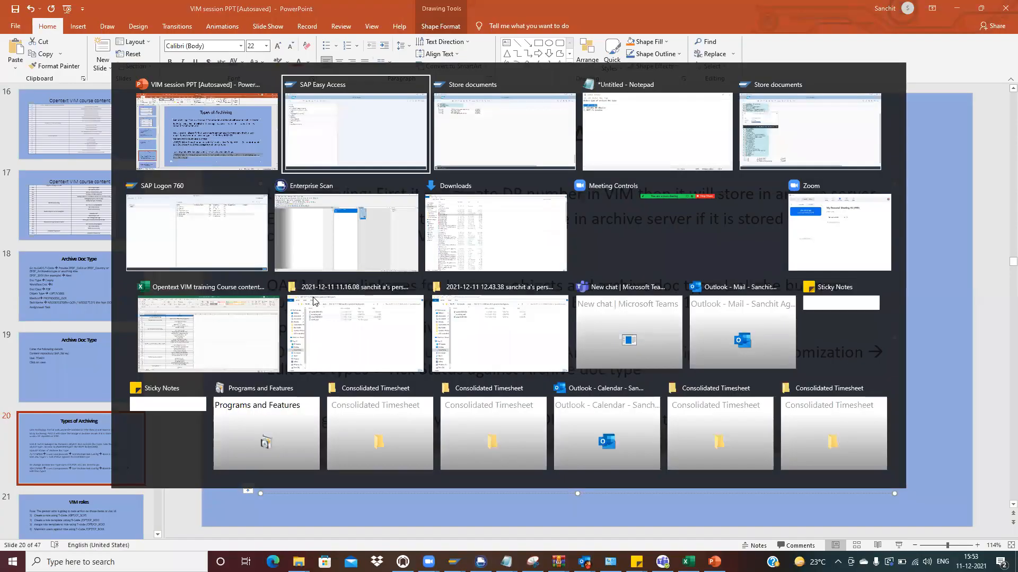
pyautogui.write('/noawd')
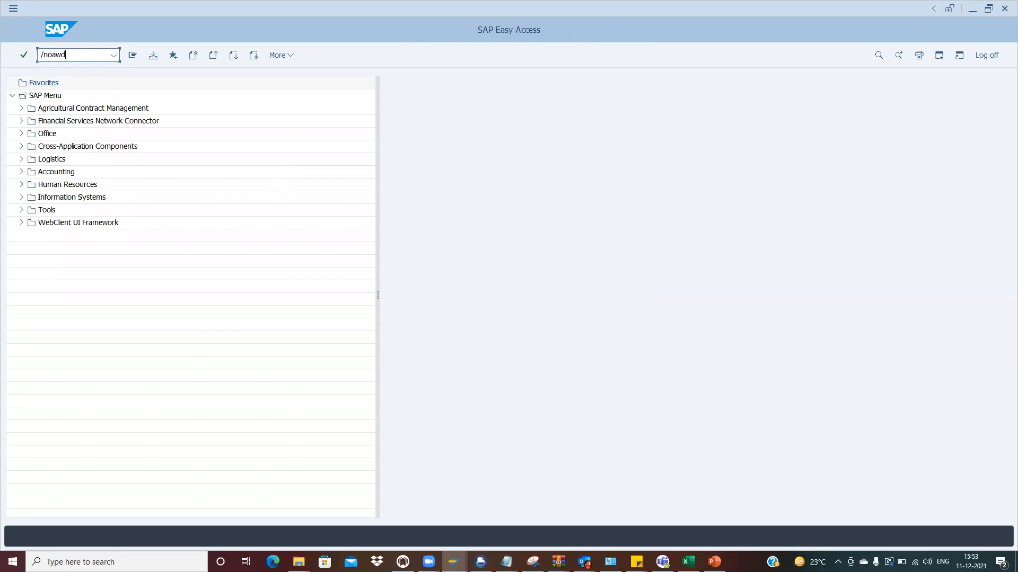
pyautogui.press('Return')
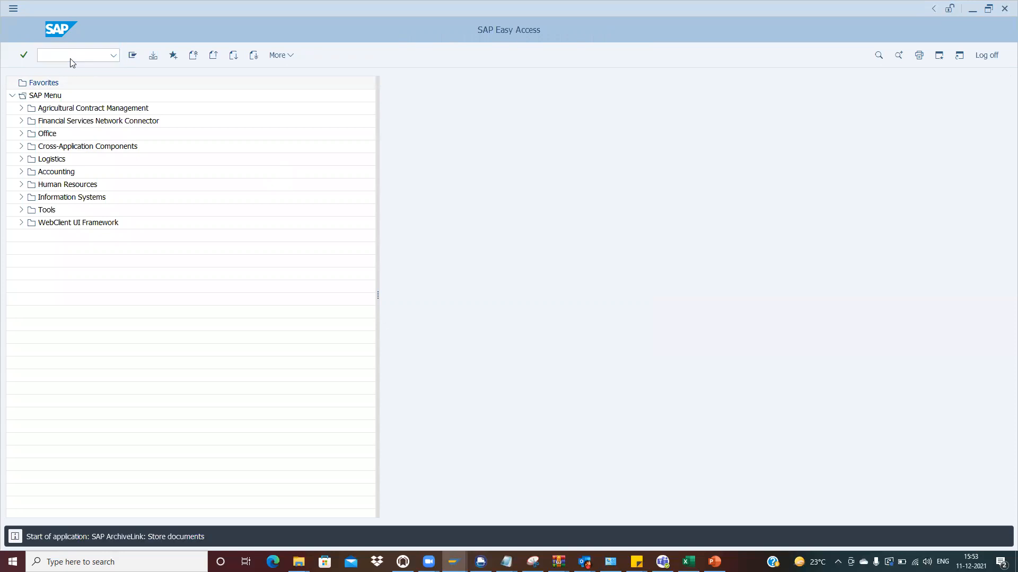
pyautogui.scroll(-15, 1002, 501)
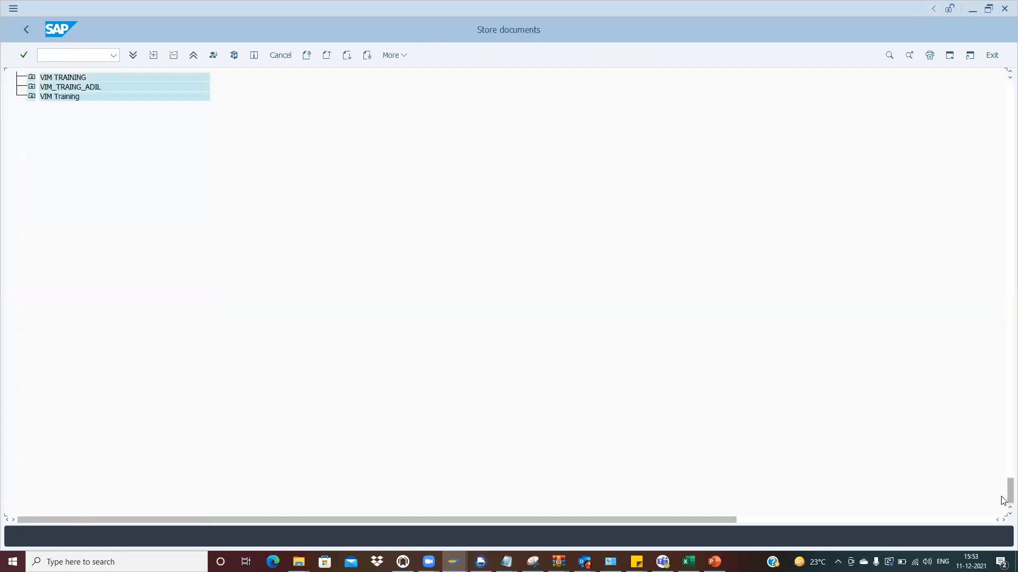
pyautogui.click(31, 97)
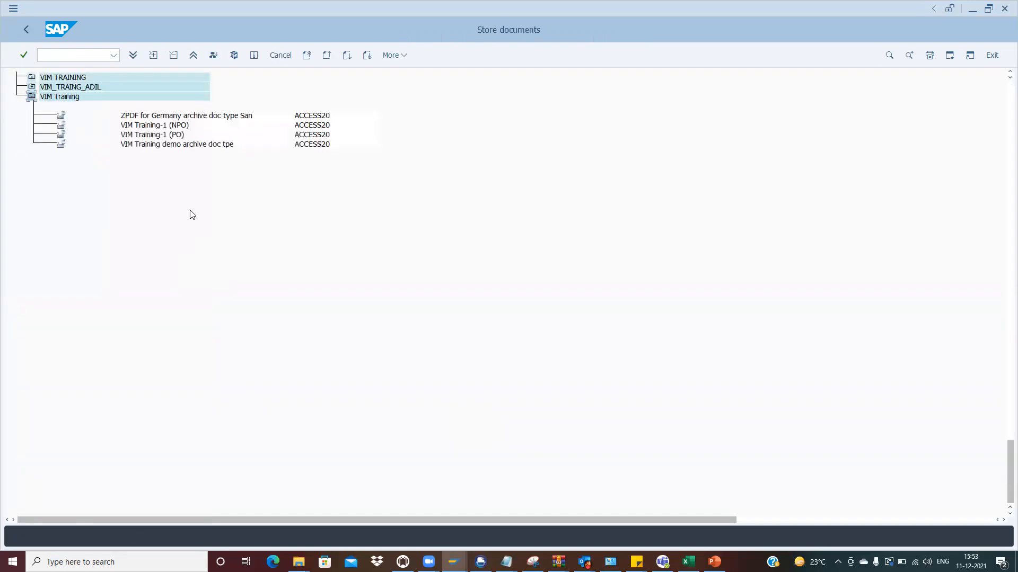
# Step: Store N10N20421403345.pdf from the Downloads folder under the ZPDF for Germany archive document type, and close the storing dialogs
pyautogui.doubleClick(166, 126)
pyautogui.click(232, 240)
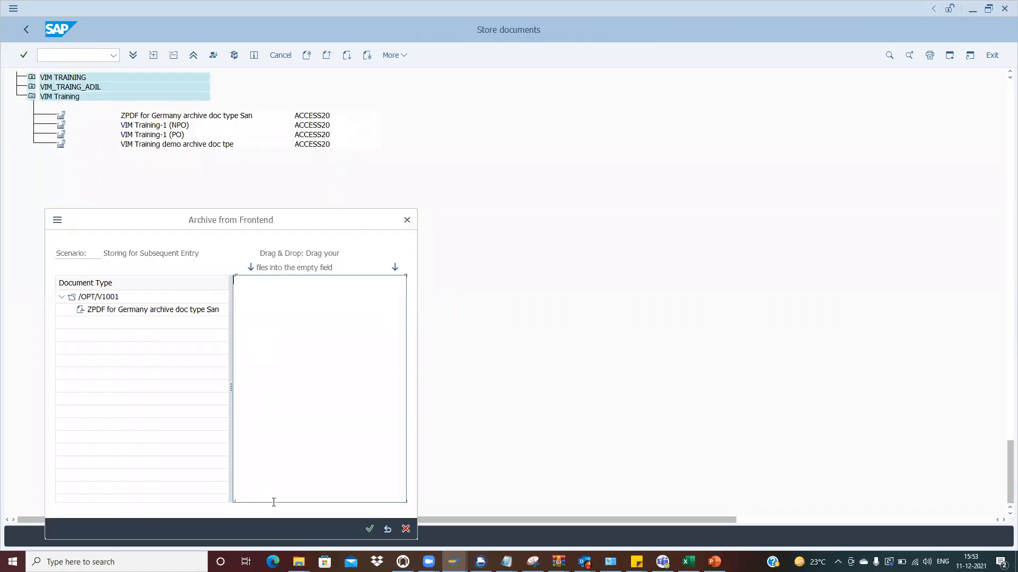
pyautogui.click(299, 562)
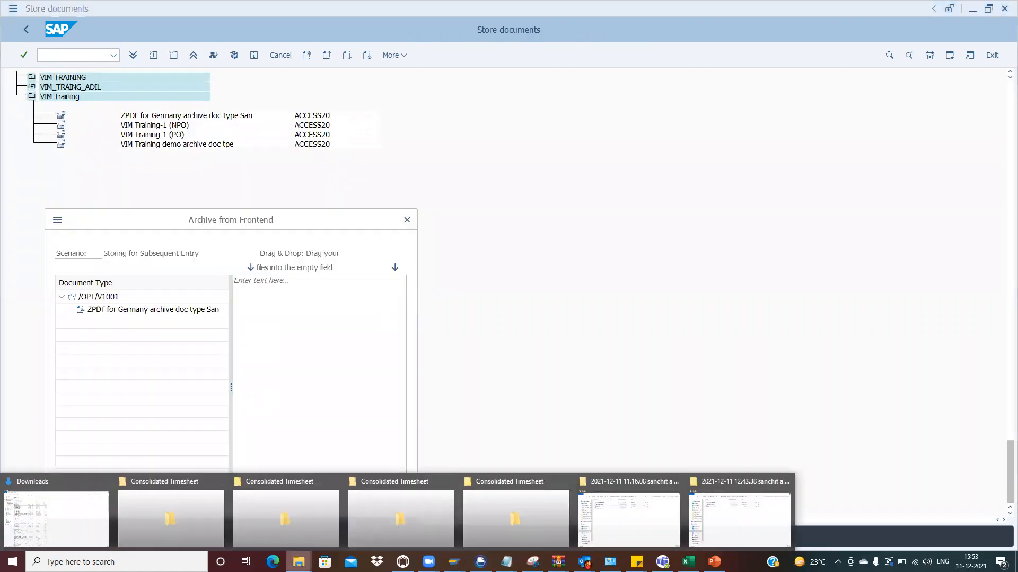
pyautogui.click(75, 513)
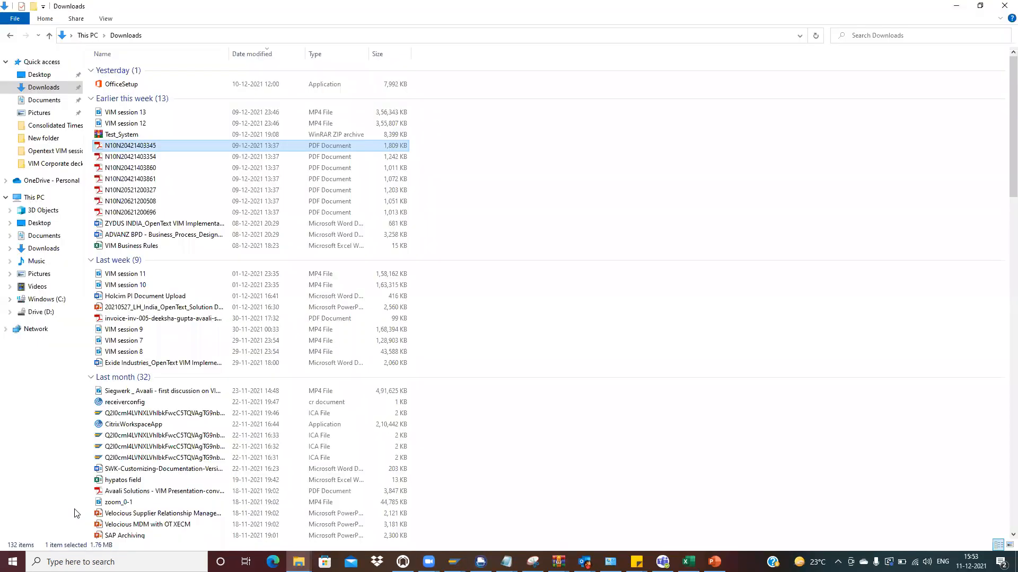
pyautogui.moveTo(142, 146); pyautogui.dragTo(501, 546)
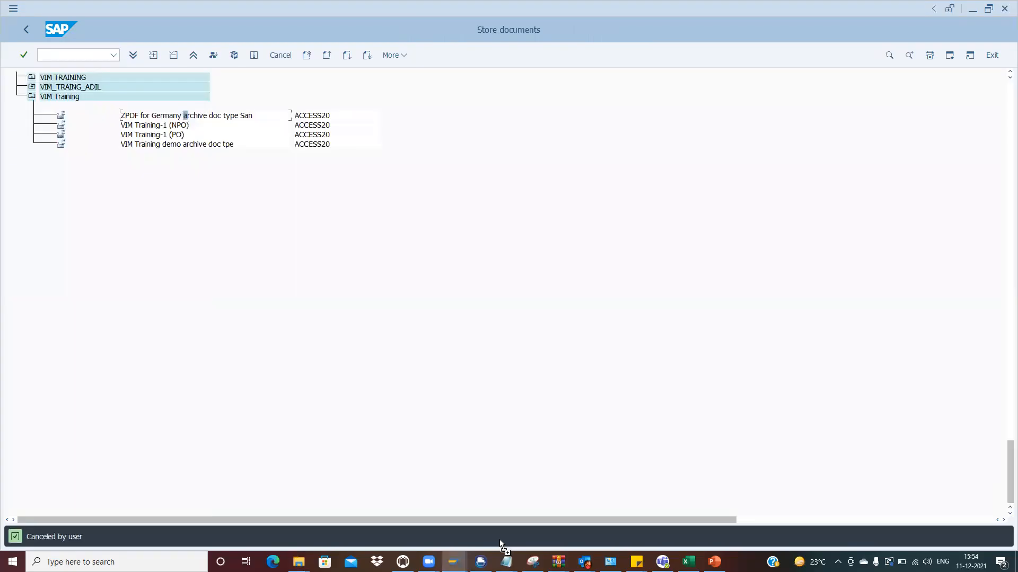
pyautogui.moveTo(461, 517); pyautogui.dragTo(263, 314)
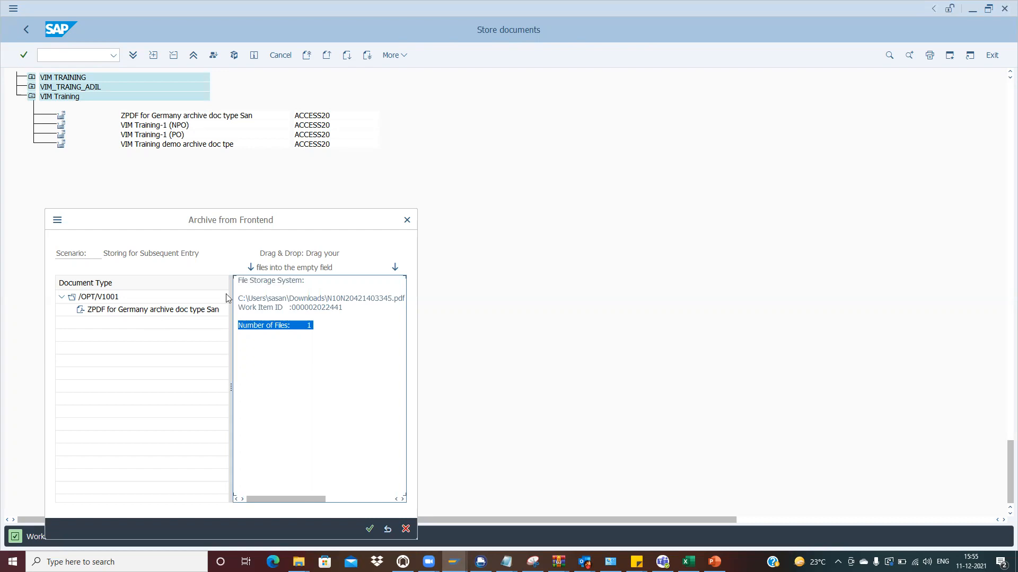
pyautogui.click(407, 219)
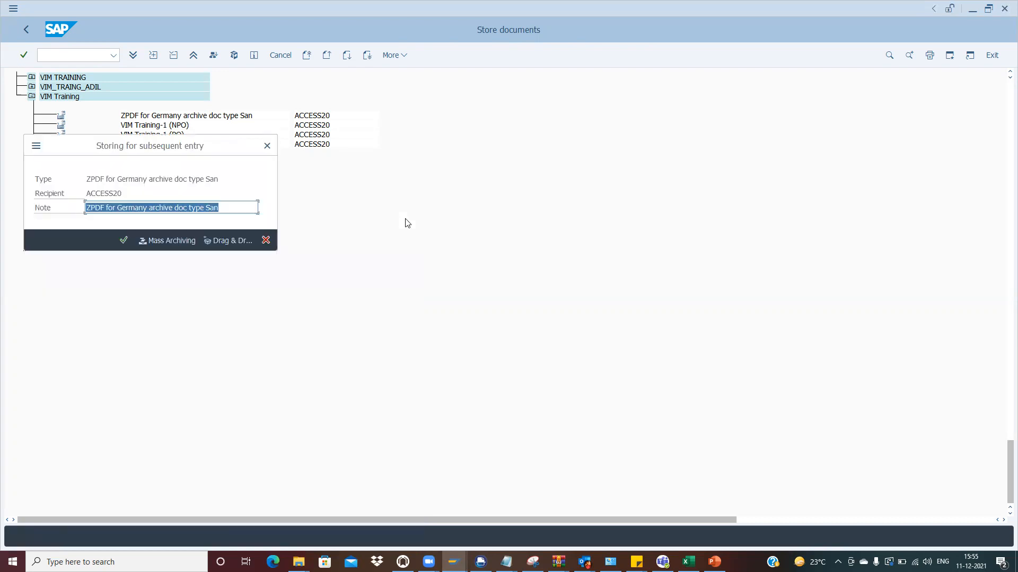
pyautogui.click(266, 240)
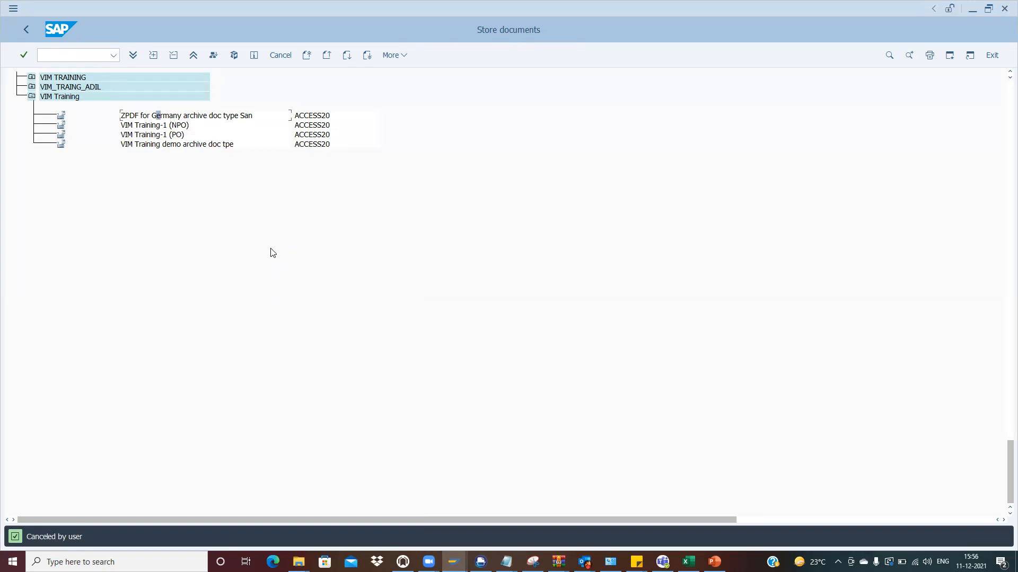
# Step: Call SE16N and list the /OPT/VIM_1HEAD entries with Document Create Date 11.12.2021
pyautogui.hotkey('ctrl', '/')
pyautogui.write('/nse16n')
pyautogui.press('Return')
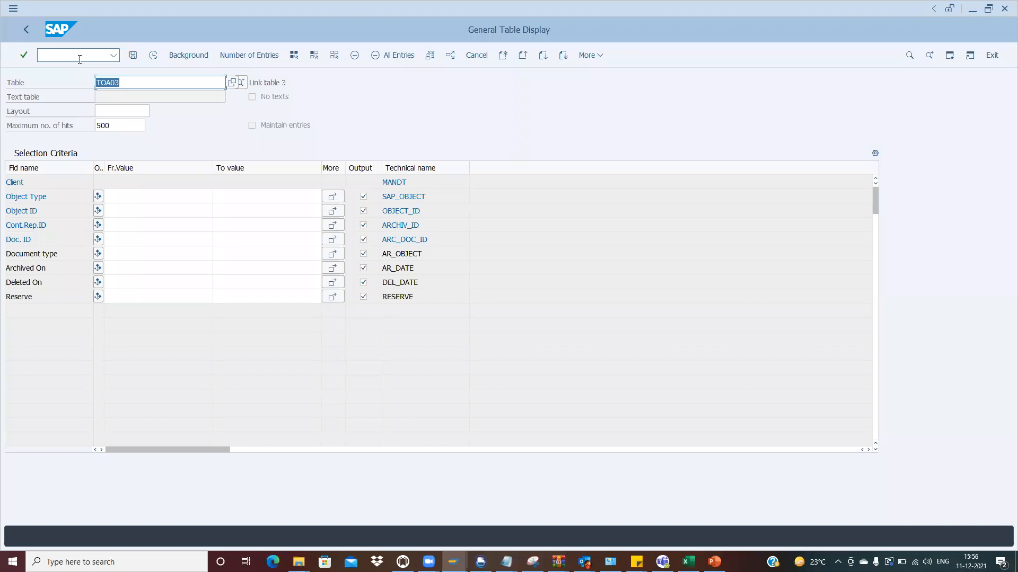
pyautogui.press('BackSpace')
pyautogui.click(140, 149)
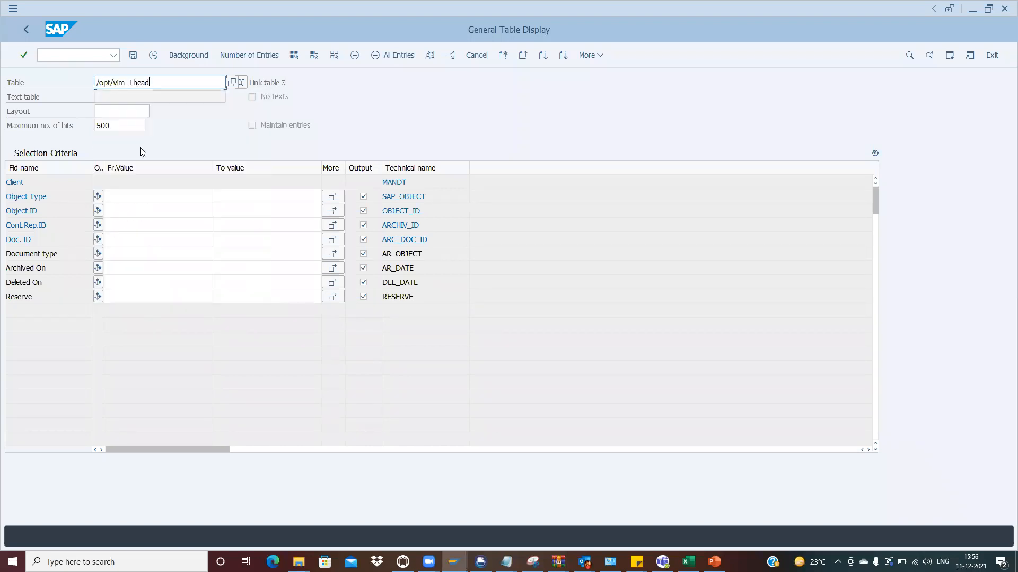
pyautogui.press('Return')
pyautogui.click(130, 323)
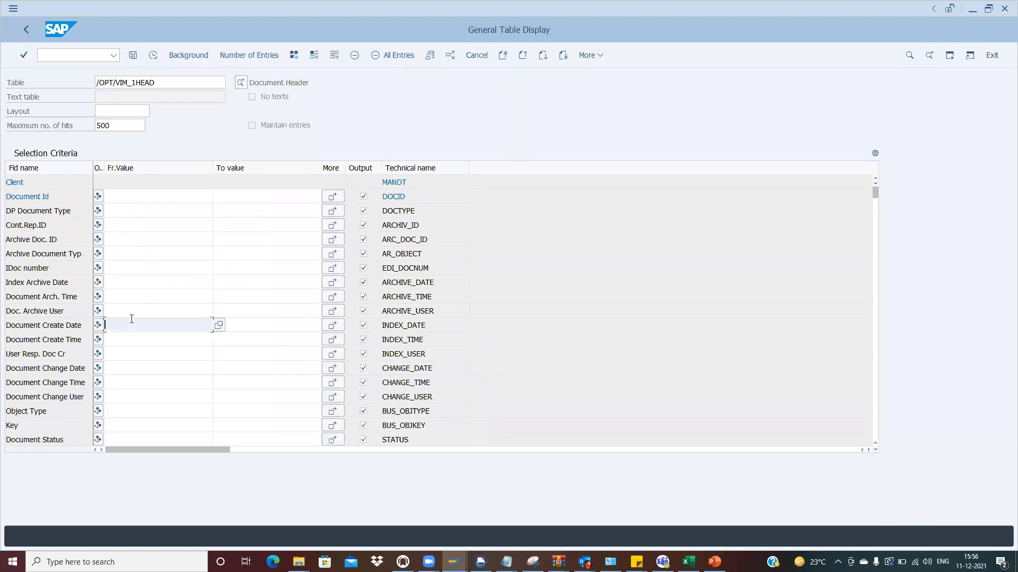
pyautogui.click(217, 329)
pyautogui.doubleClick(214, 248)
pyautogui.click(157, 56)
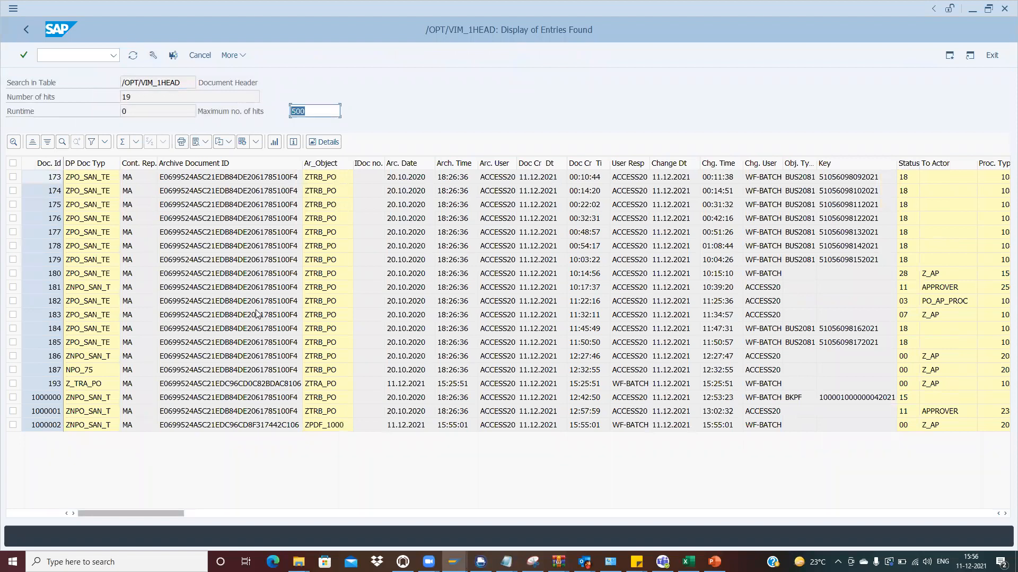
# Step: Examine the document ID, DP document type, archive document type and content repository of the ZPDF_1000 entry
pyautogui.click(62, 430)
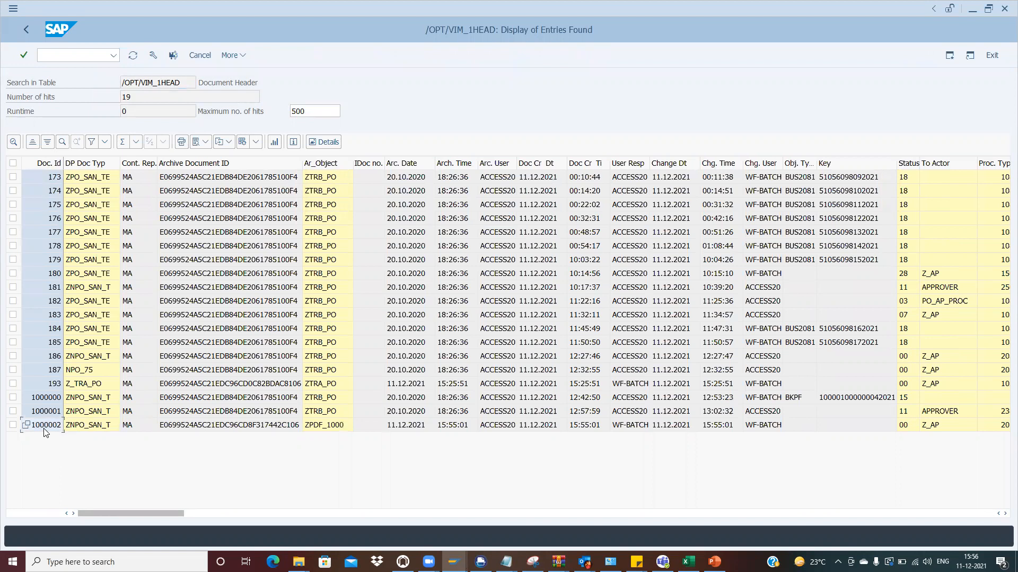
pyautogui.click(87, 431)
pyautogui.click(335, 430)
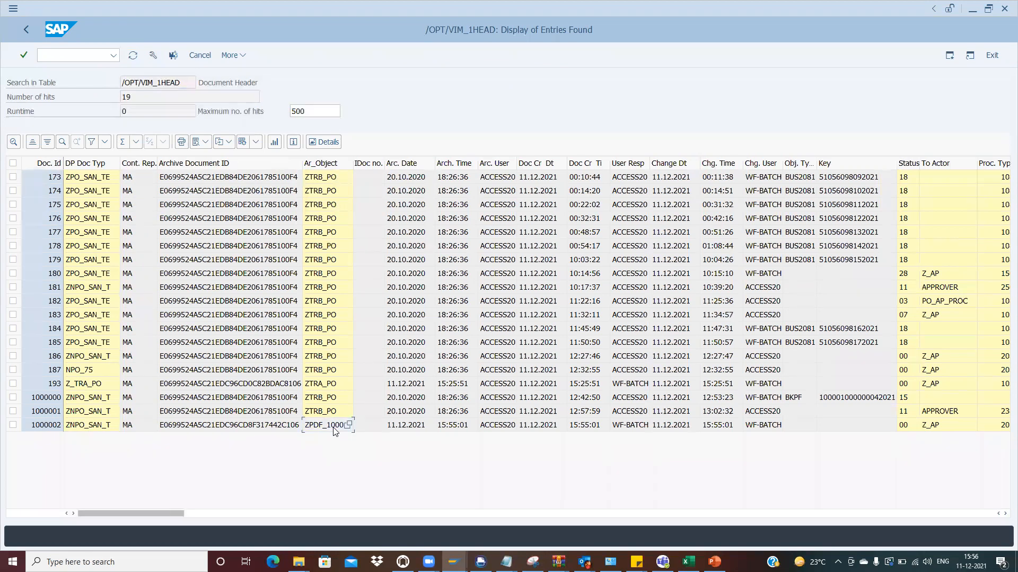
pyautogui.click(79, 426)
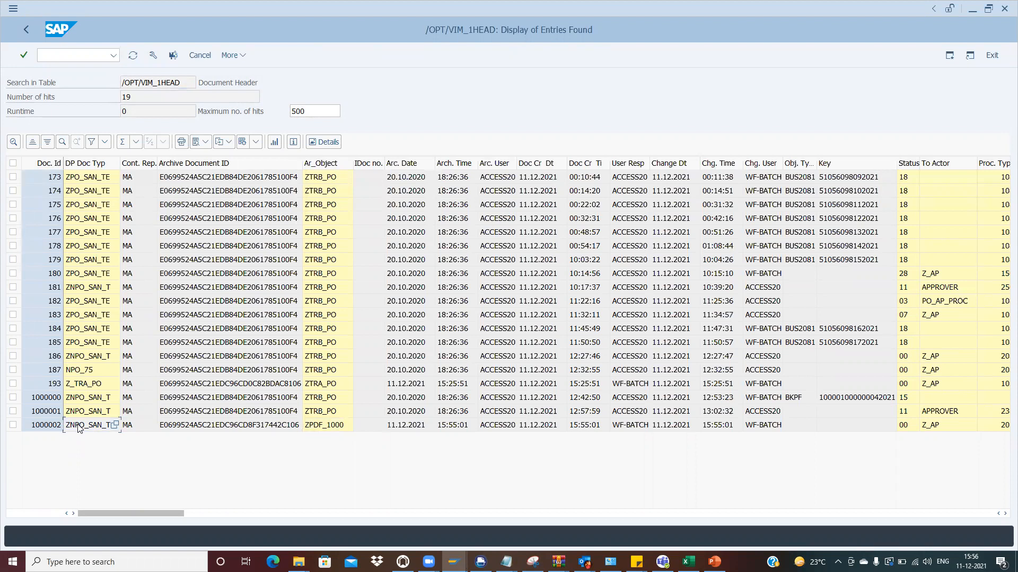
pyautogui.click(136, 428)
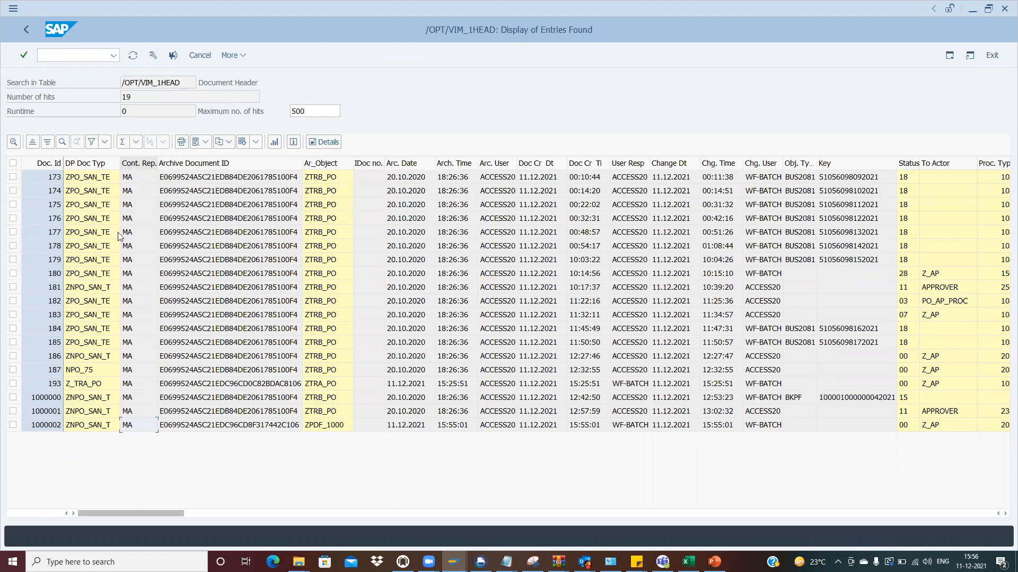
pyautogui.click(47, 429)
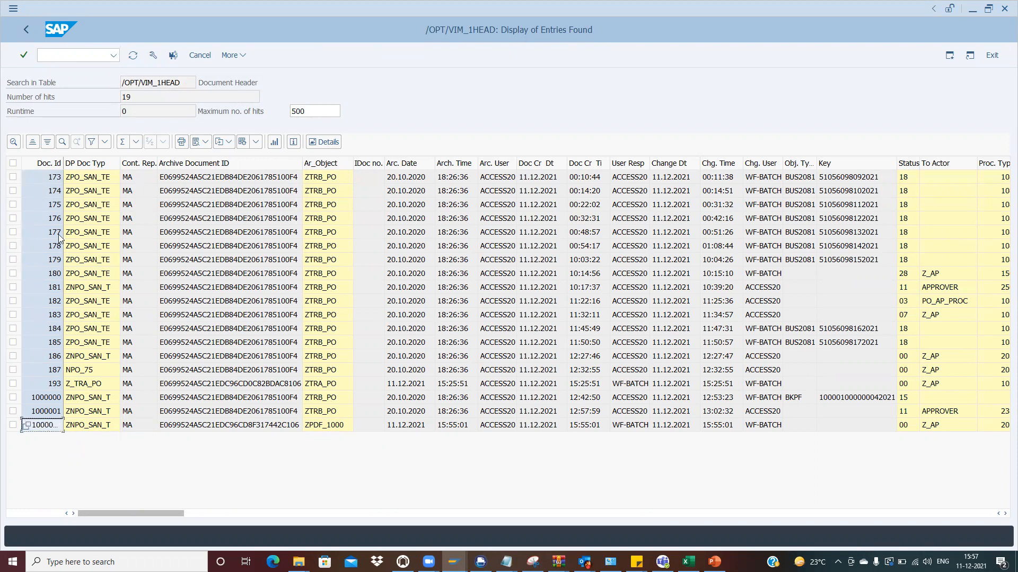
# Step: Switch to the Store documents session, call /n/opt/vim_wp and view the invoice image of the first document in My Inbox
pyautogui.moveTo(453, 562)
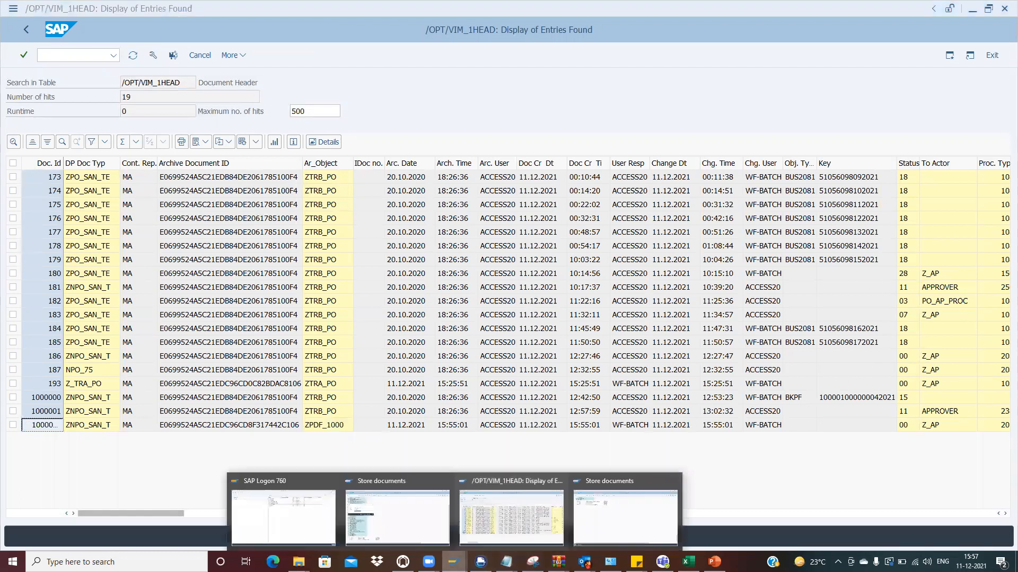
pyautogui.click(610, 517)
pyautogui.click(86, 54)
pyautogui.write('/n/opt/v')
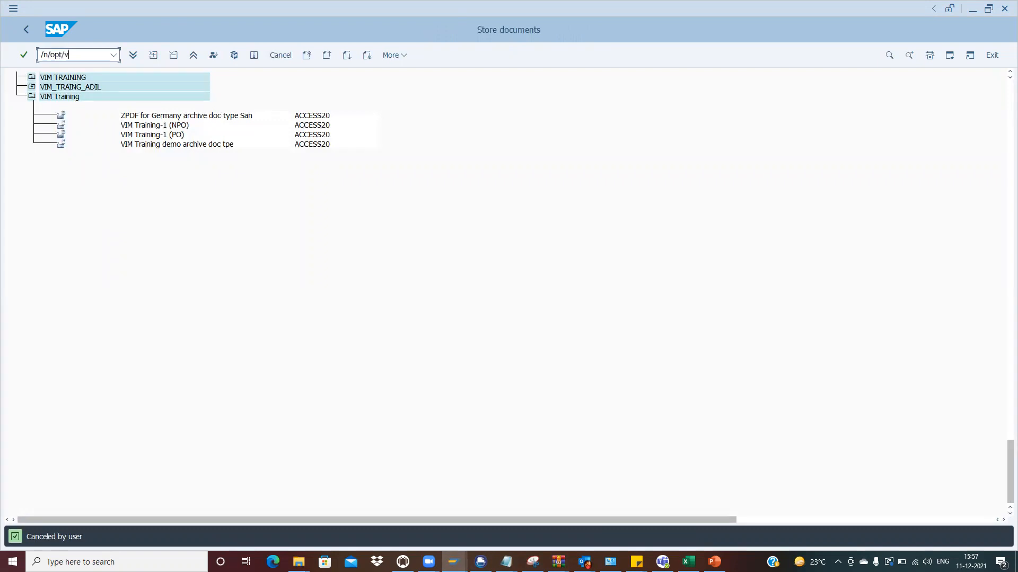
pyautogui.write('im_wp')
pyautogui.press('Return')
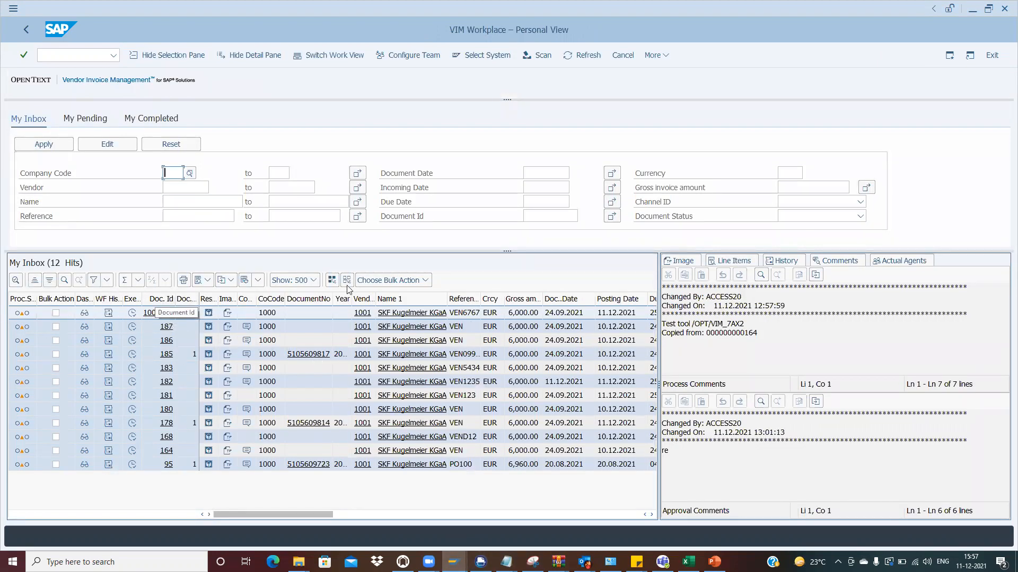
pyautogui.click(666, 265)
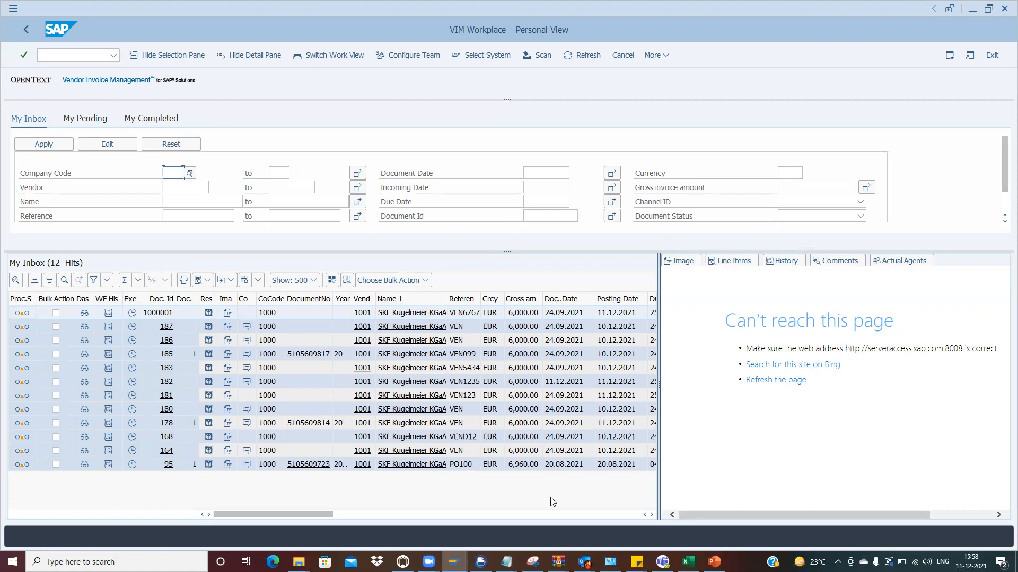
# Step: Call /n/opt/spro from the VIM Workplace session and expand Cross Component Configuration
pyautogui.click(453, 562)
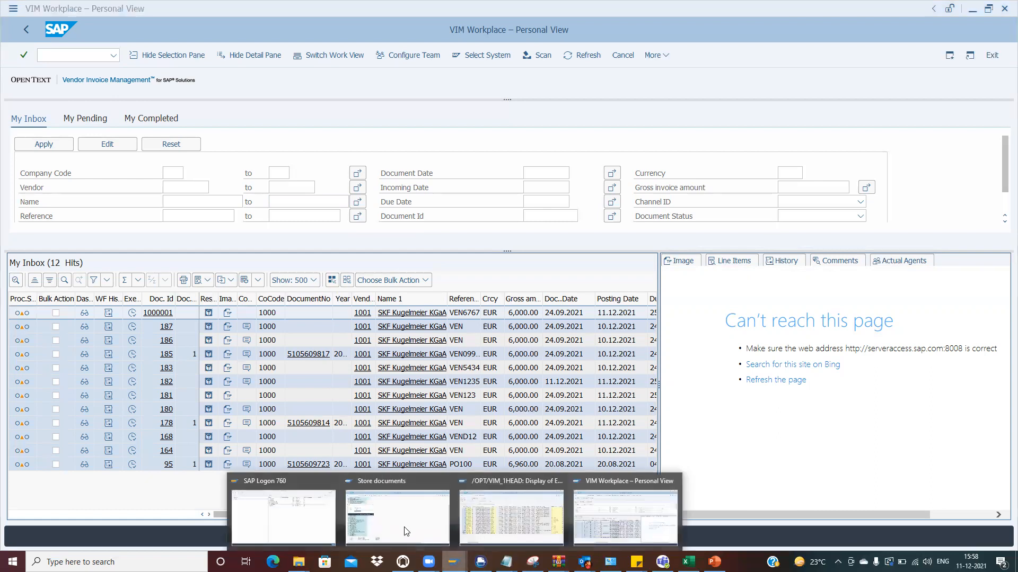
pyautogui.click(606, 509)
pyautogui.click(72, 55)
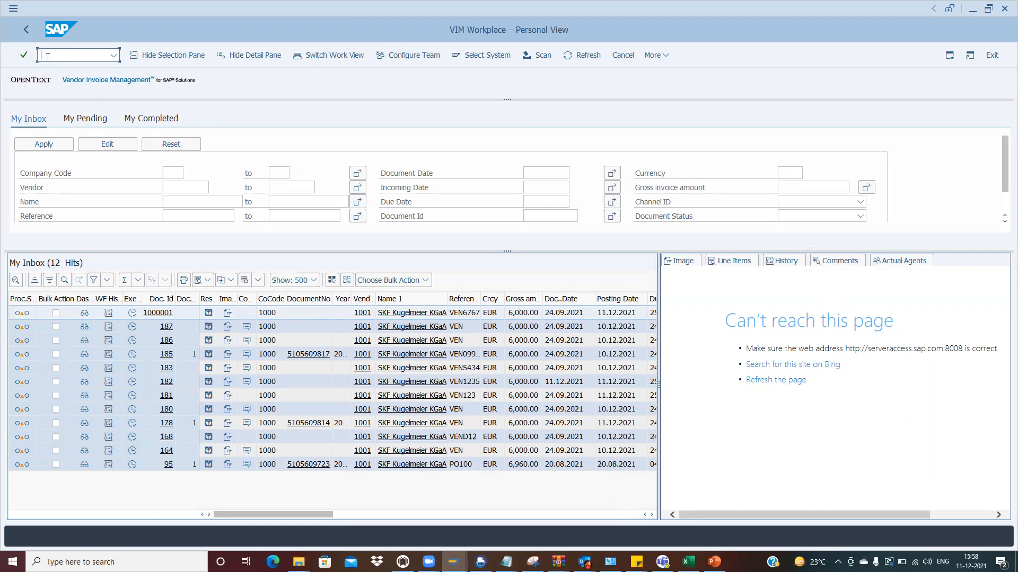
pyautogui.write('/n/opt/spro')
pyautogui.press('Return')
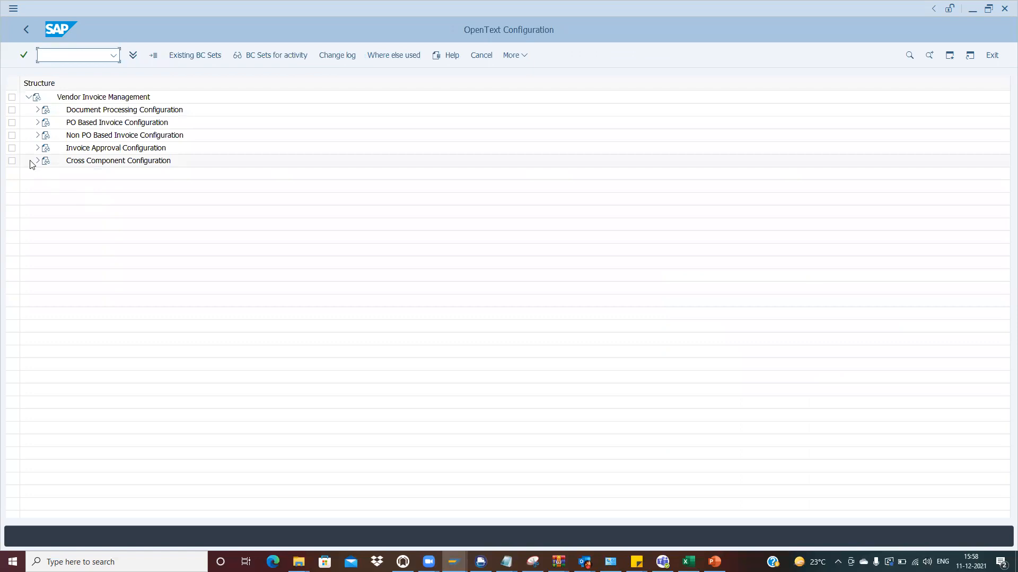
pyautogui.click(37, 161)
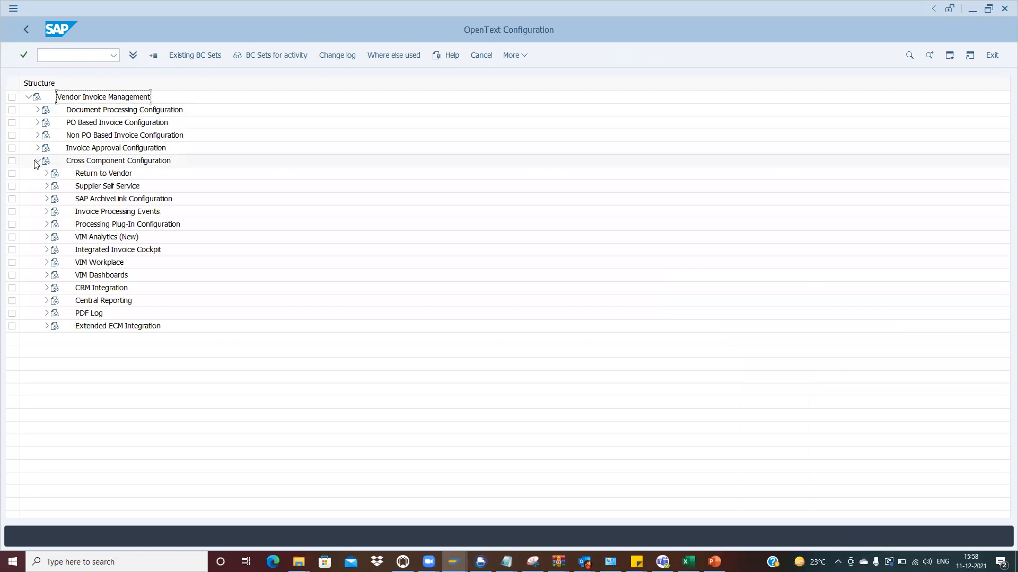
# Step: Open Define Content Repositories in the Basic Customizing of the SAP ArchiveLink Configuration
pyautogui.click(46, 200)
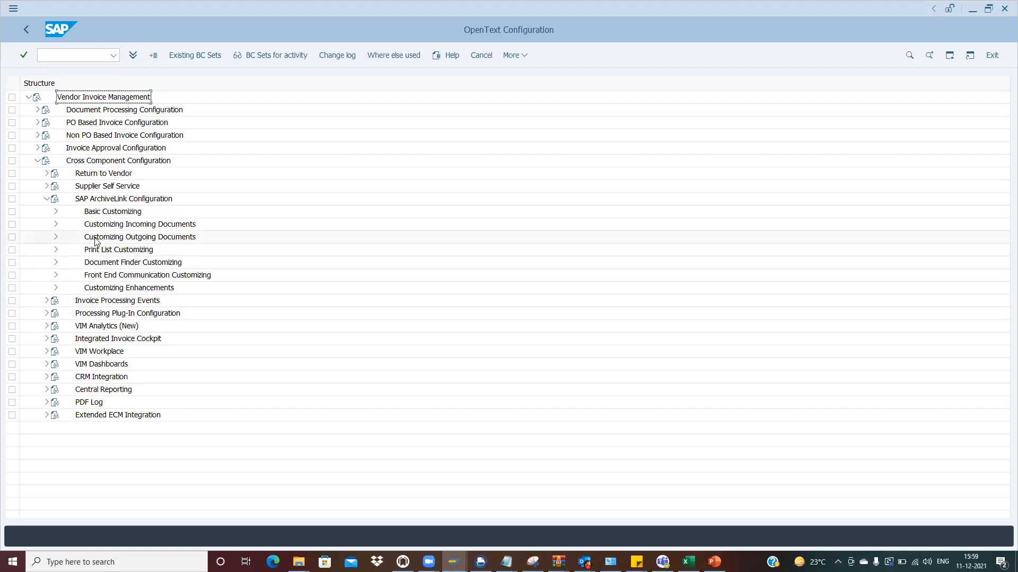
pyautogui.click(55, 212)
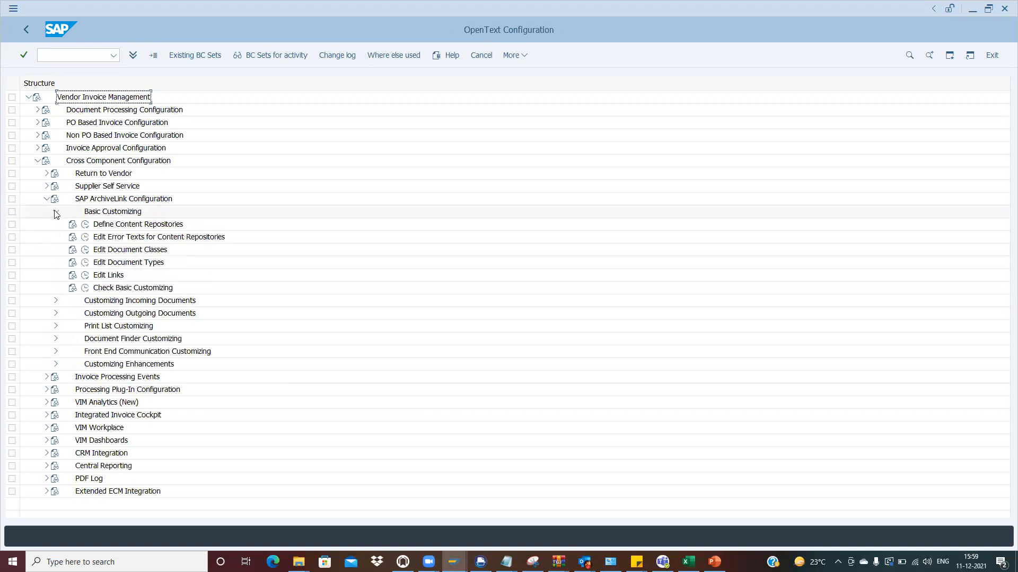
pyautogui.click(88, 227)
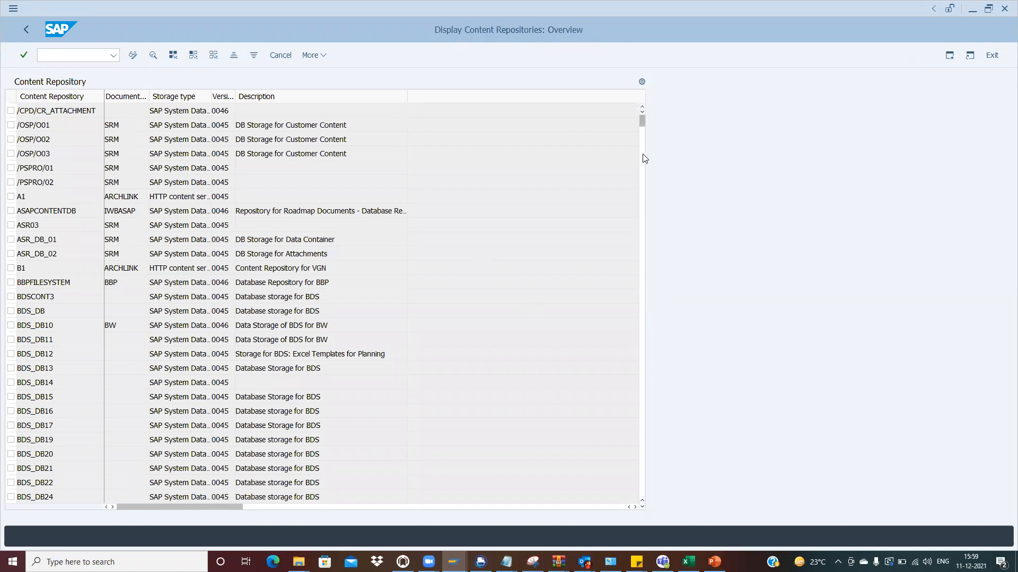
# Step: Find content repository MA in the overview and open its details
pyautogui.scroll(-9, 644, 158)
pyautogui.scroll(-9, 643, 215)
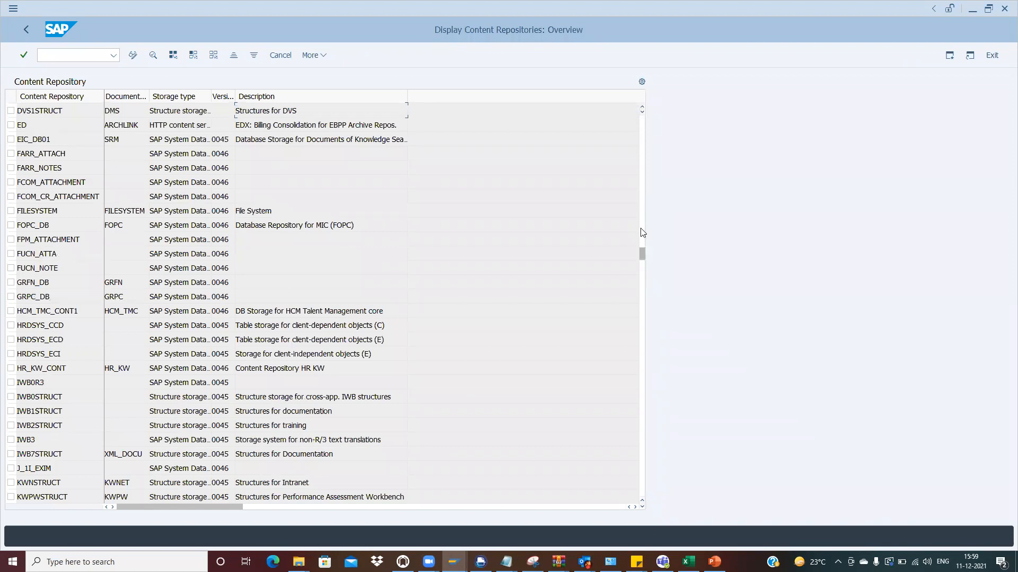
pyautogui.click(642, 298)
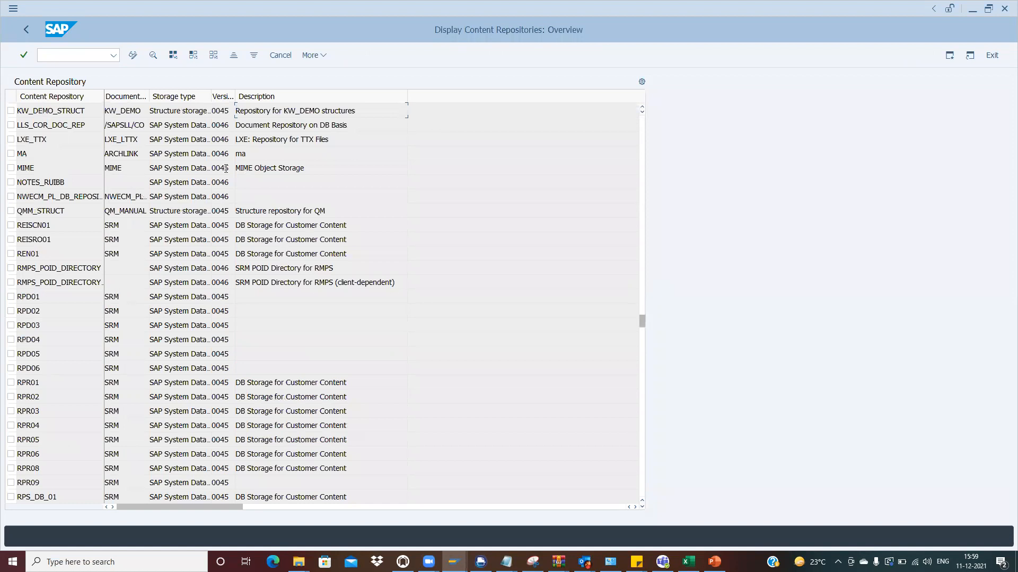
pyautogui.click(11, 154)
pyautogui.click(154, 55)
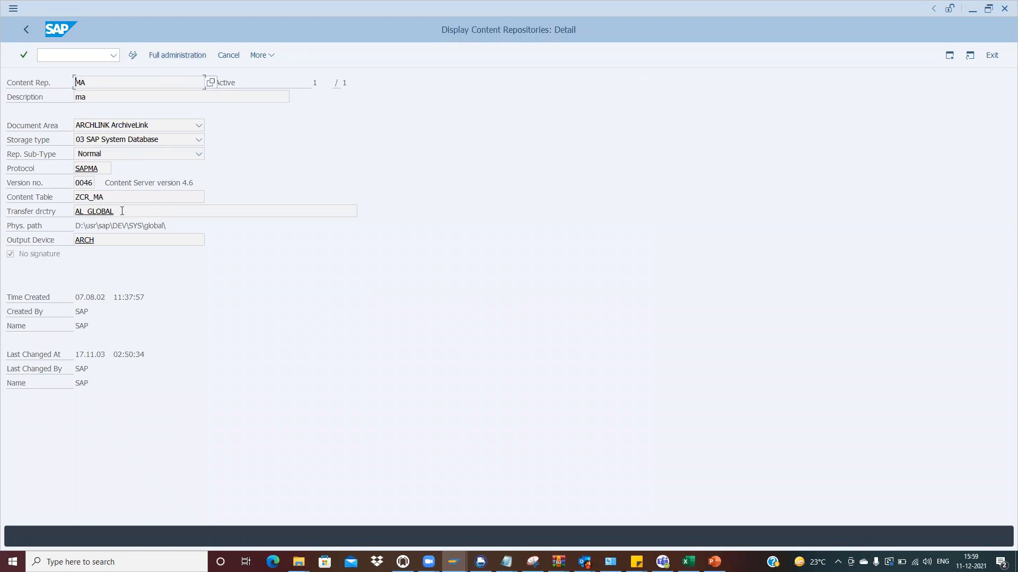
# Step: Inspect repository MA's transfer directory and the available storage type options, then return to the repository overview
pyautogui.moveTo(122, 211); pyautogui.dragTo(73, 216)
pyautogui.click(170, 142)
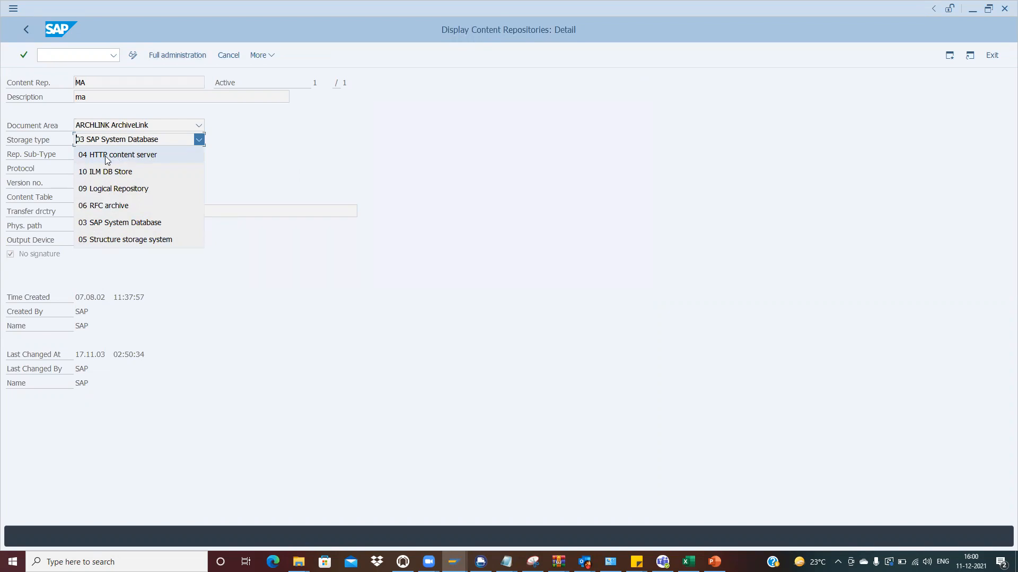
pyautogui.click(278, 168)
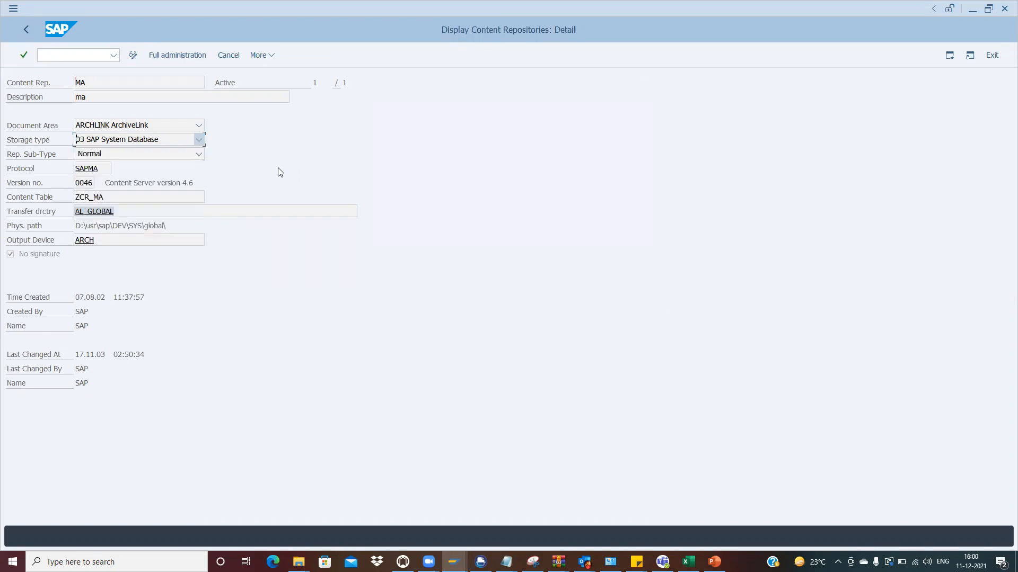
pyautogui.click(135, 141)
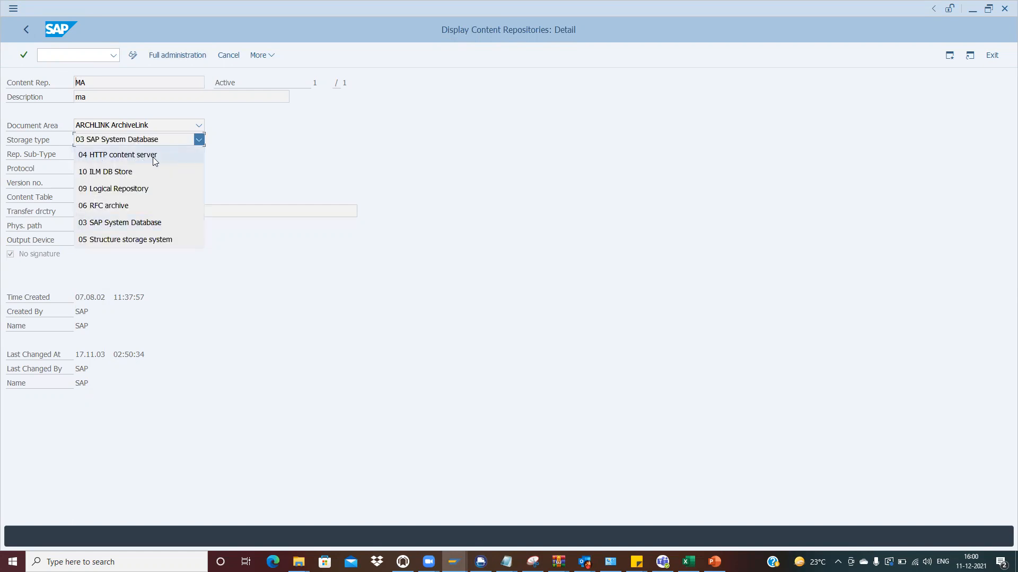
pyautogui.click(260, 167)
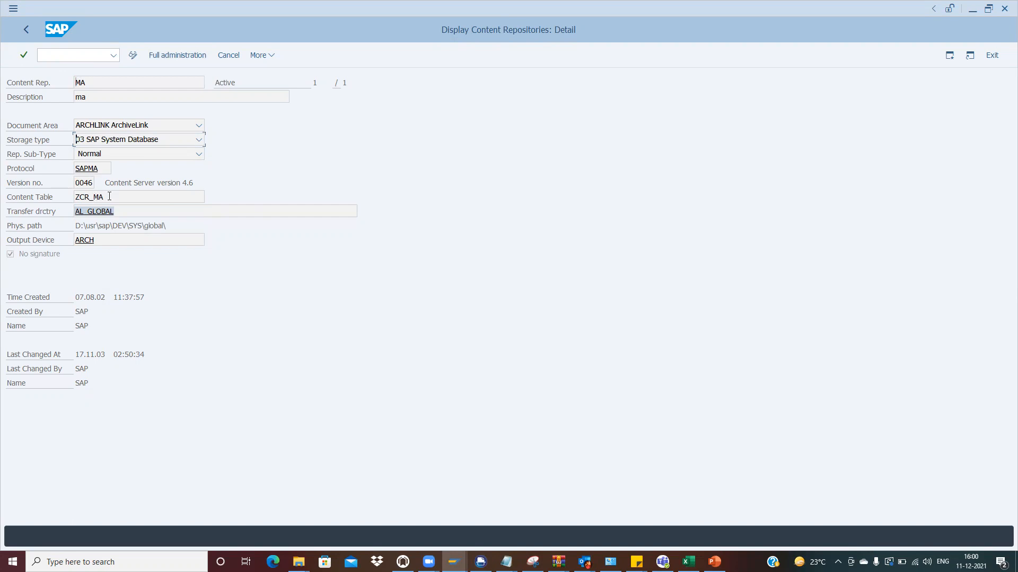
pyautogui.click(27, 26)
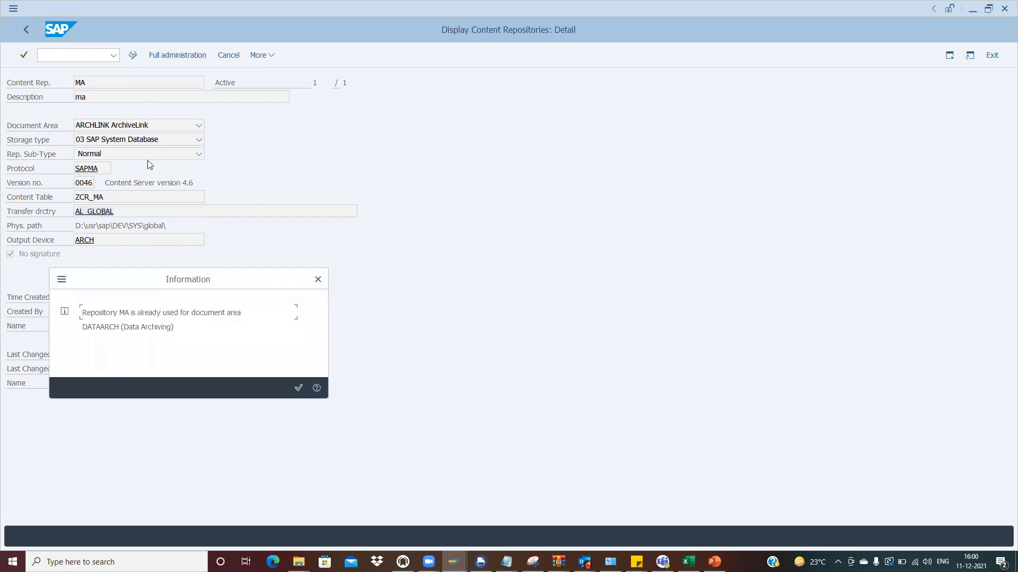
pyautogui.click(299, 388)
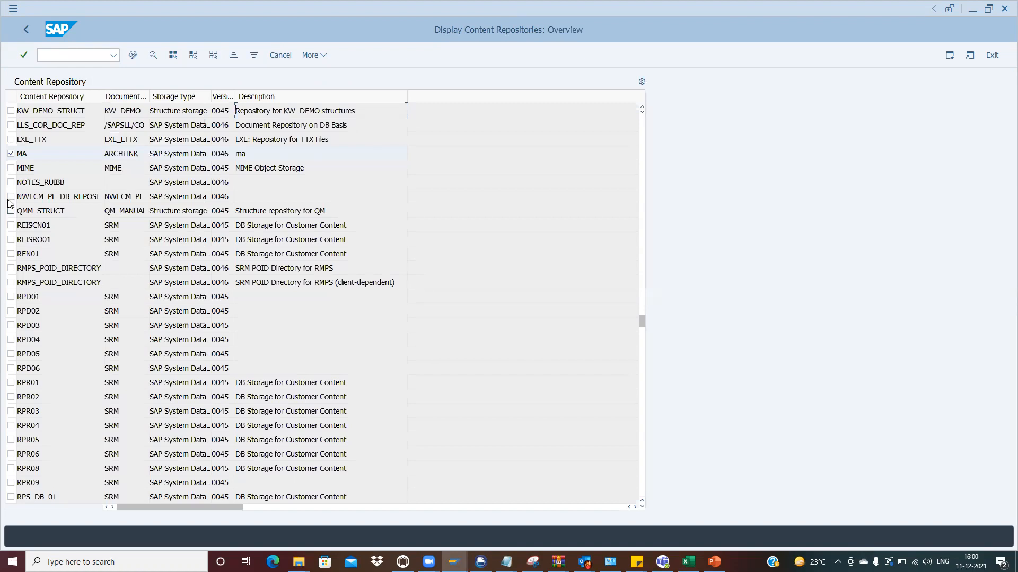
# Step: Switch to the /OPT/VIM_1HEAD table entries and widen the Document Id column to show the full IDs
pyautogui.click(18, 153)
pyautogui.hotkey('alt', 'Tab')
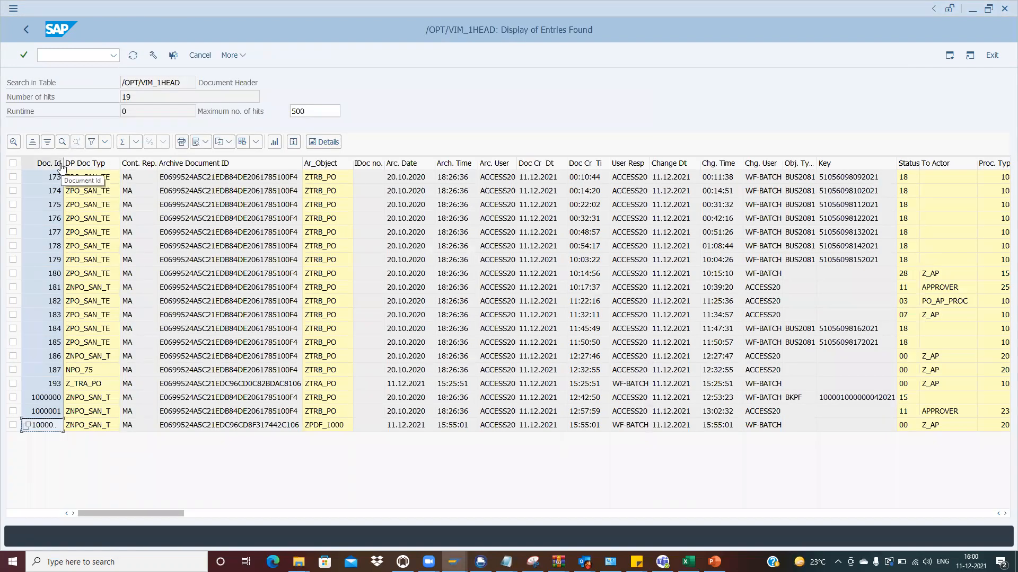
pyautogui.moveTo(63, 163); pyautogui.dragTo(113, 169)
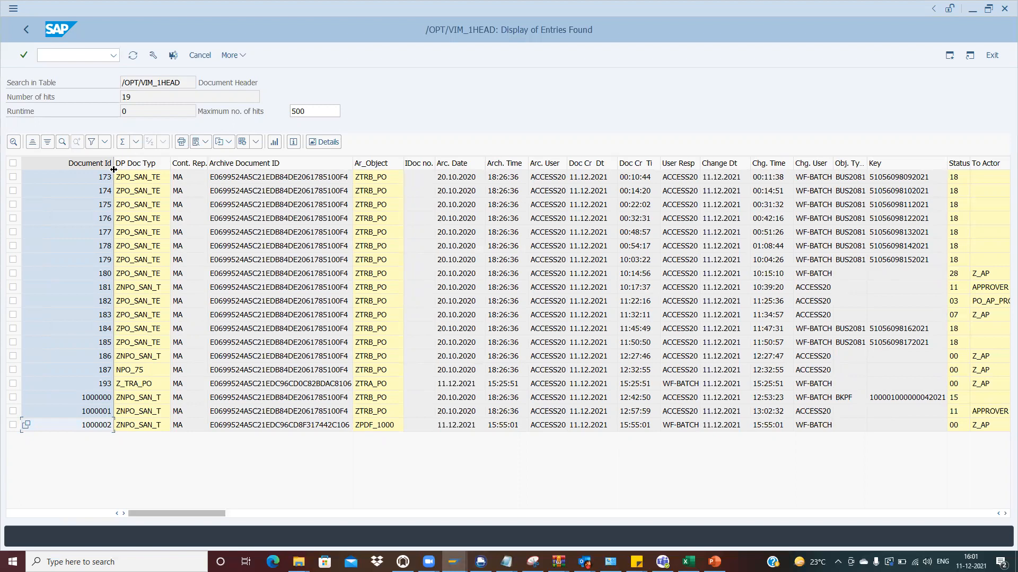
# Step: Return to the content repositories session, view the details of repository MA again and go back to the overview
pyautogui.hotkey('alt', 'Tab')
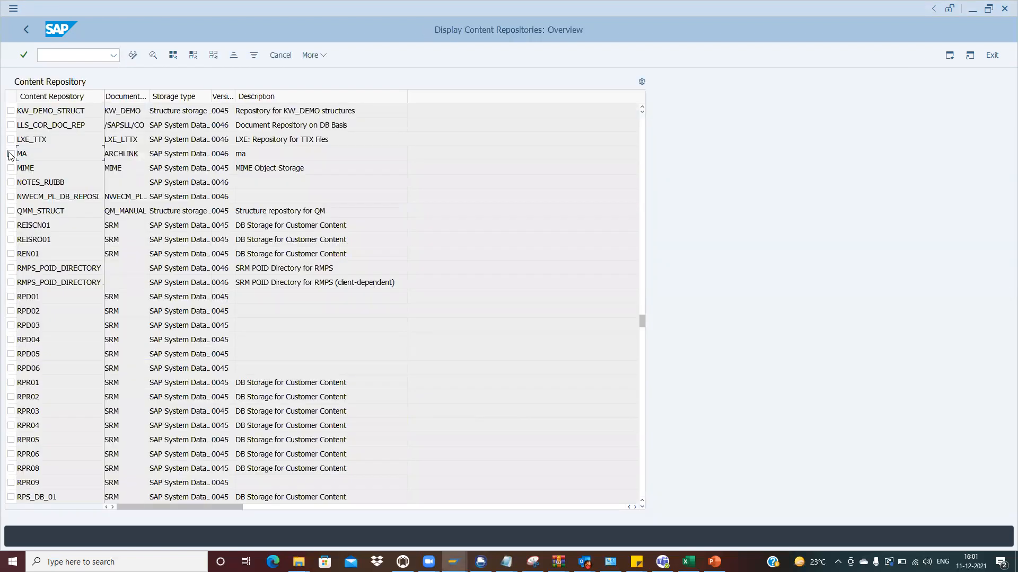
pyautogui.click(10, 155)
pyautogui.click(151, 56)
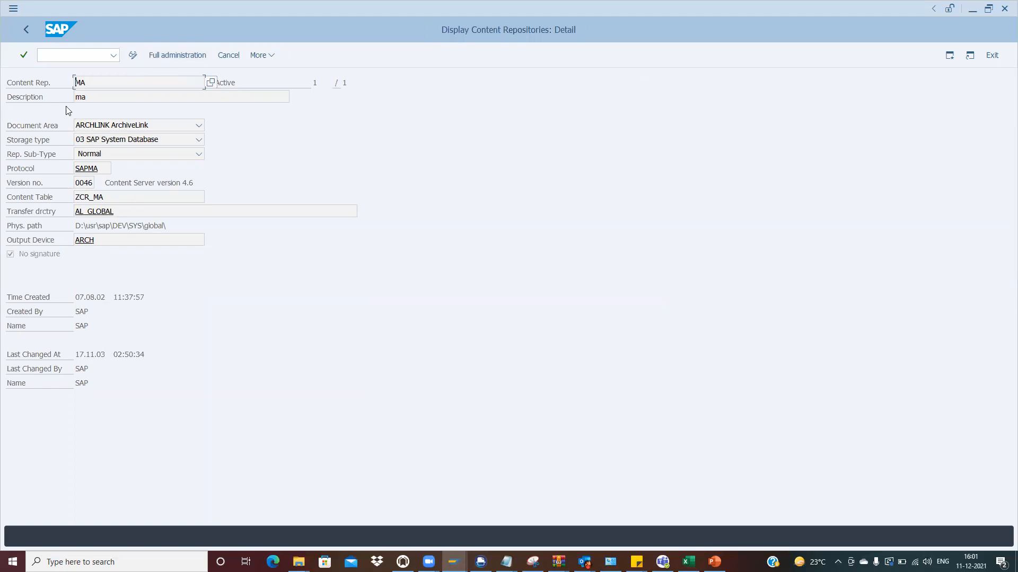
pyautogui.click(29, 27)
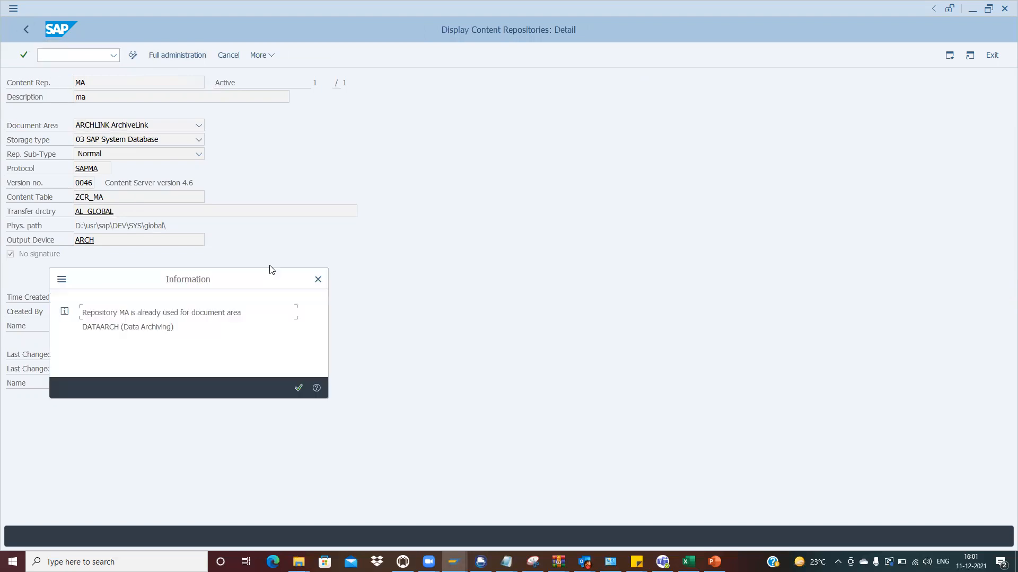
pyautogui.click(300, 389)
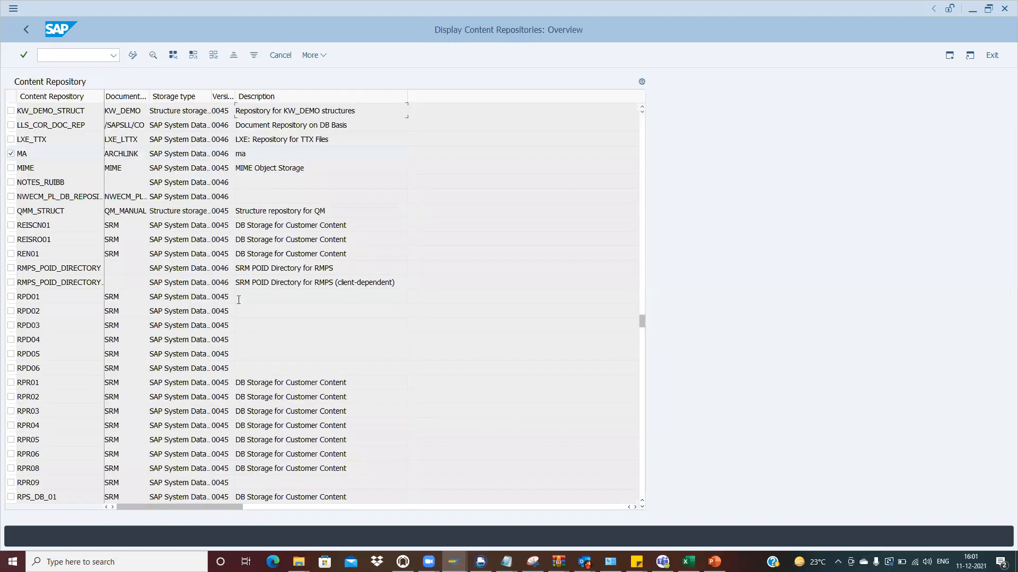
# Step: View the archive document entries in /OPT/VIM_1HEAD and switch back to the content repositories session
pyautogui.hotkey('alt', 'Tab')
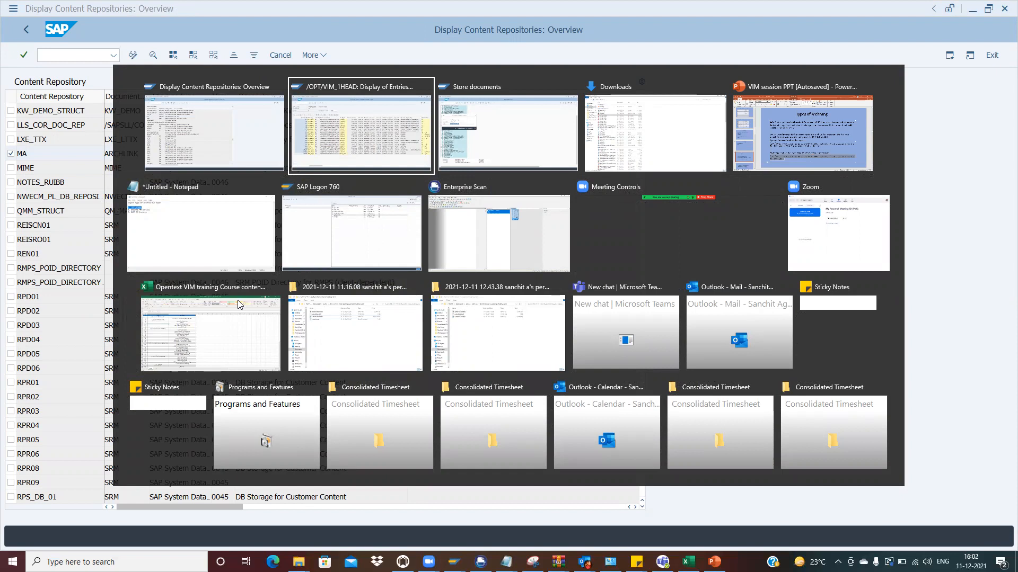
pyautogui.hotkey('alt', 'Tab')
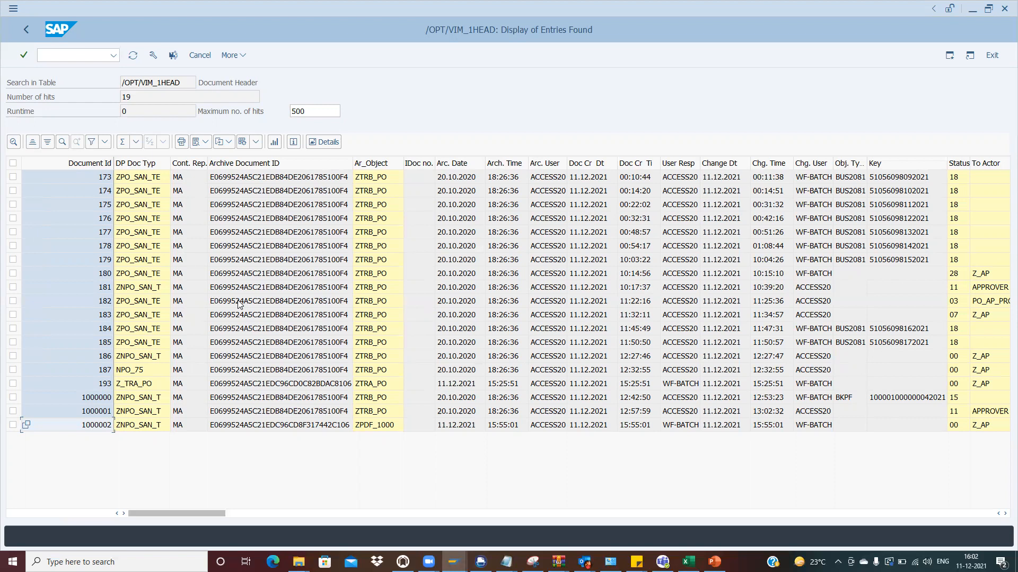
pyautogui.hotkey('alt', 'Tab')
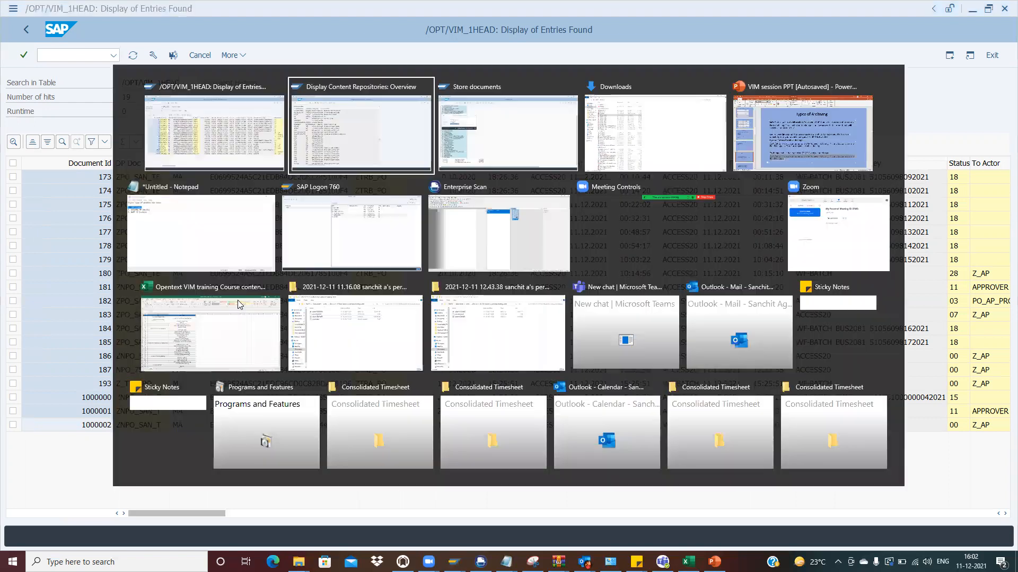
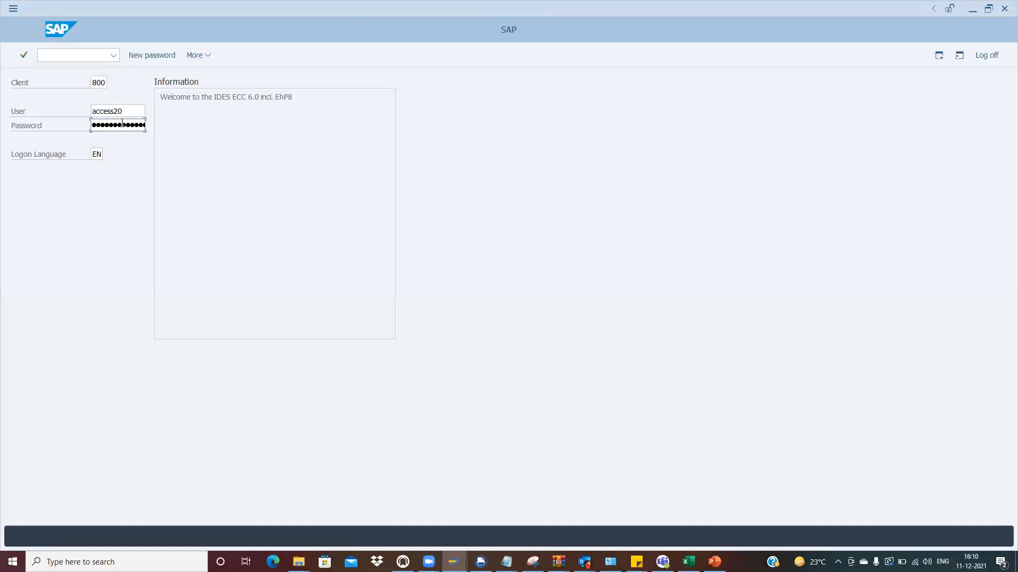
# Step: Log on to client 800 and open the Role Maintenance view with transaction /n/opt/cp_9cx5
pyautogui.press('Return')
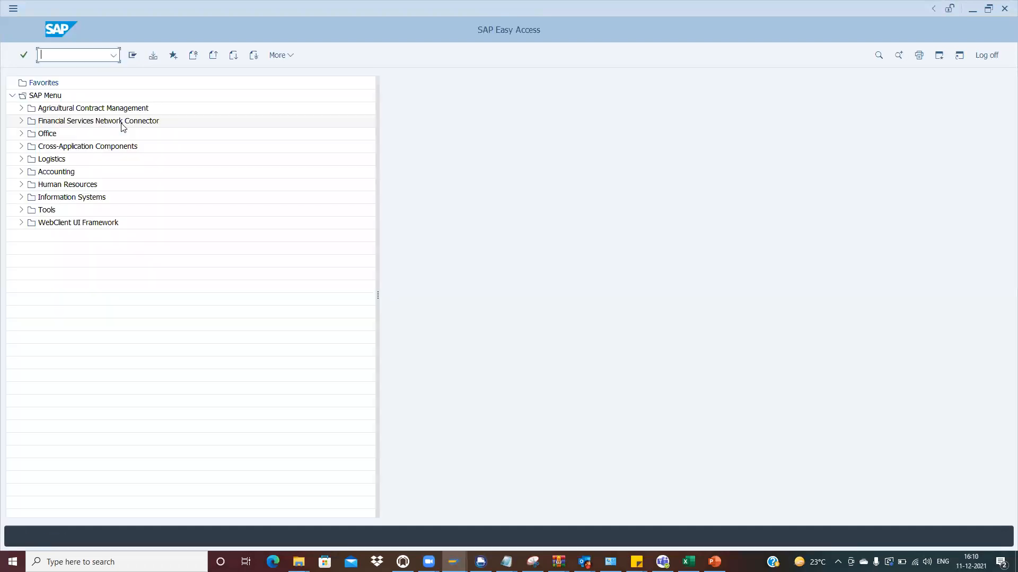
pyautogui.click(115, 56)
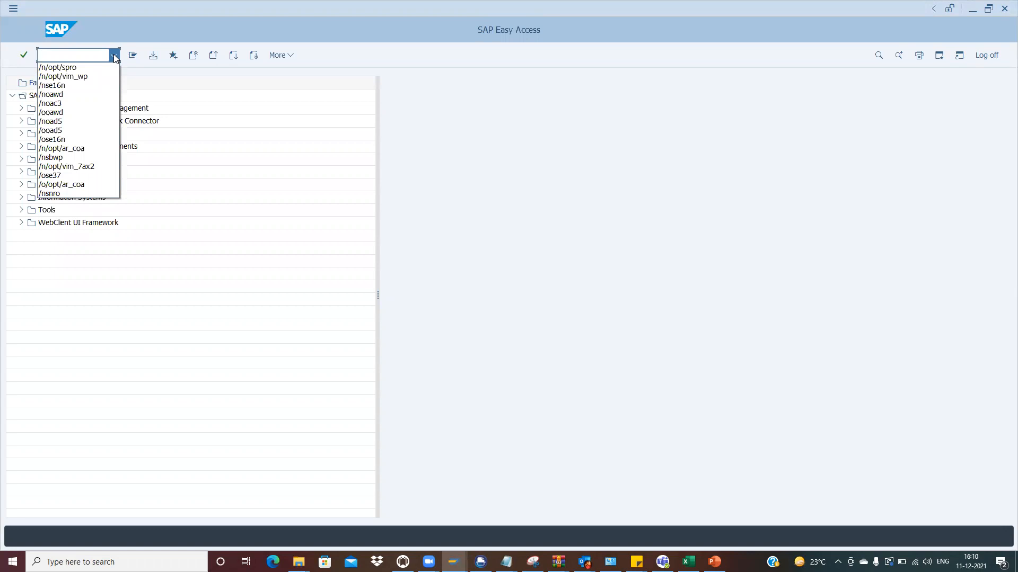
pyautogui.click(61, 69)
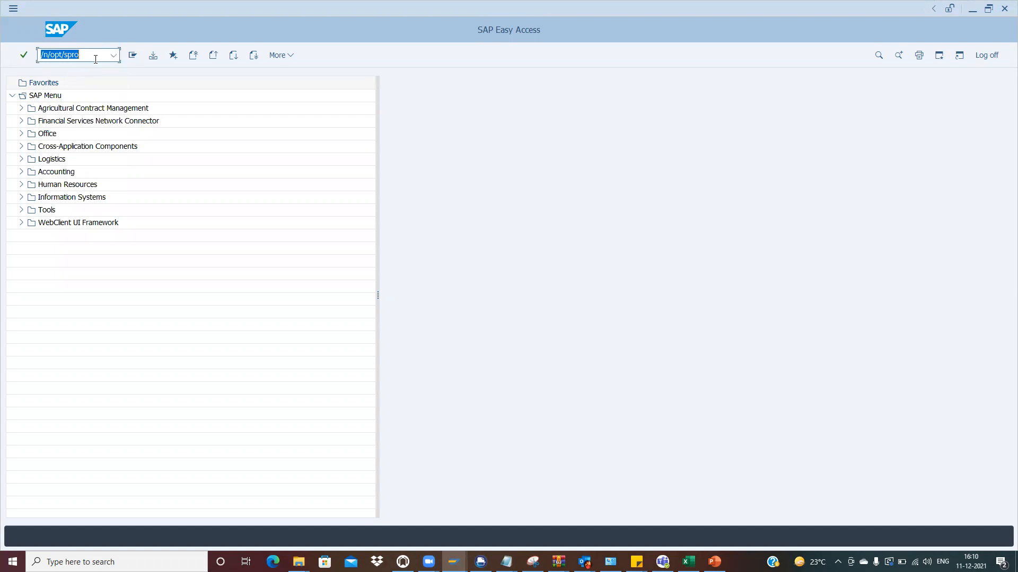
pyautogui.write('/n/opt/cp_9cx5')
pyautogui.press('Return')
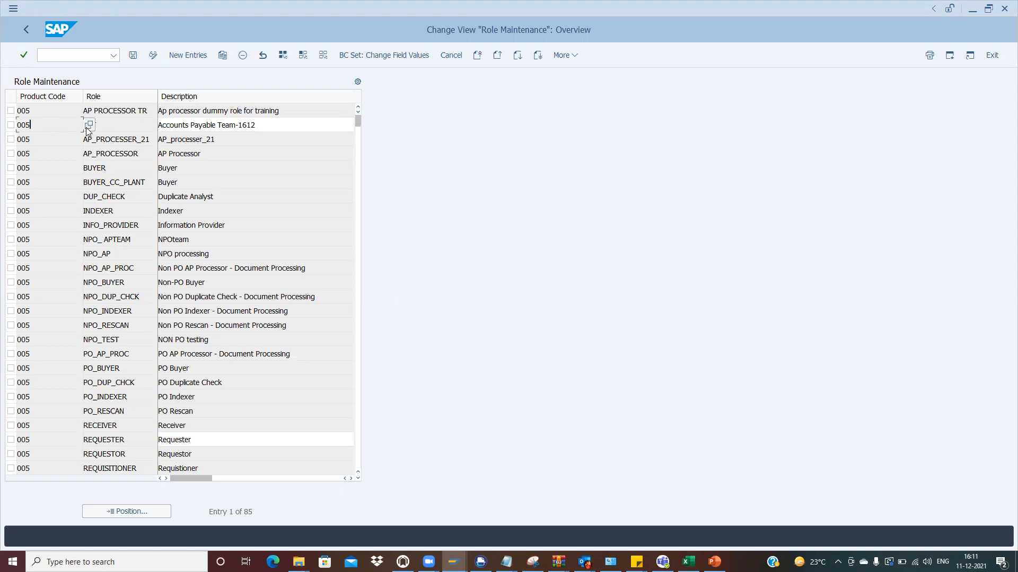
# Step: Look up the possible product codes for a role entry and close the value list without choosing one
pyautogui.press('F4')
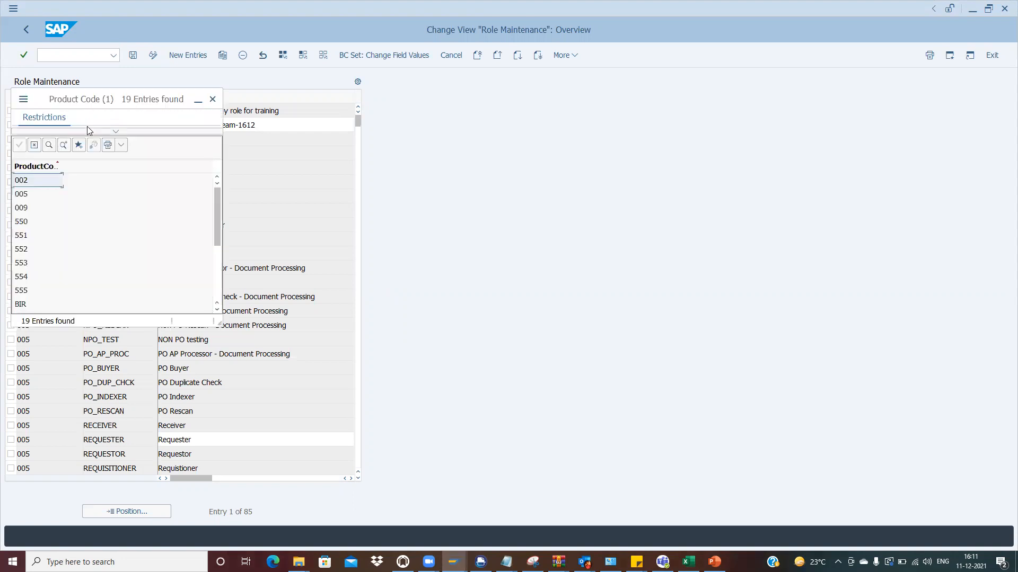
pyautogui.click(212, 100)
pyautogui.click(33, 126)
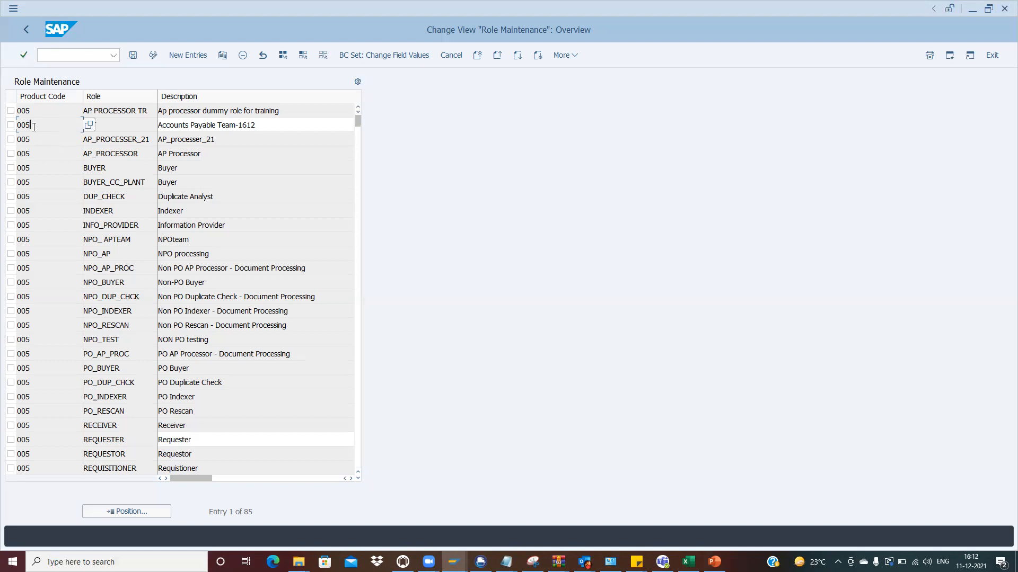
# Step: Switch to the VIM roles slide in PowerPoint and read the explanations of product codes 005, LIX and PIR
pyautogui.hotkey('alt', 'Tab')
pyautogui.hotkey('alt', 'Tab')
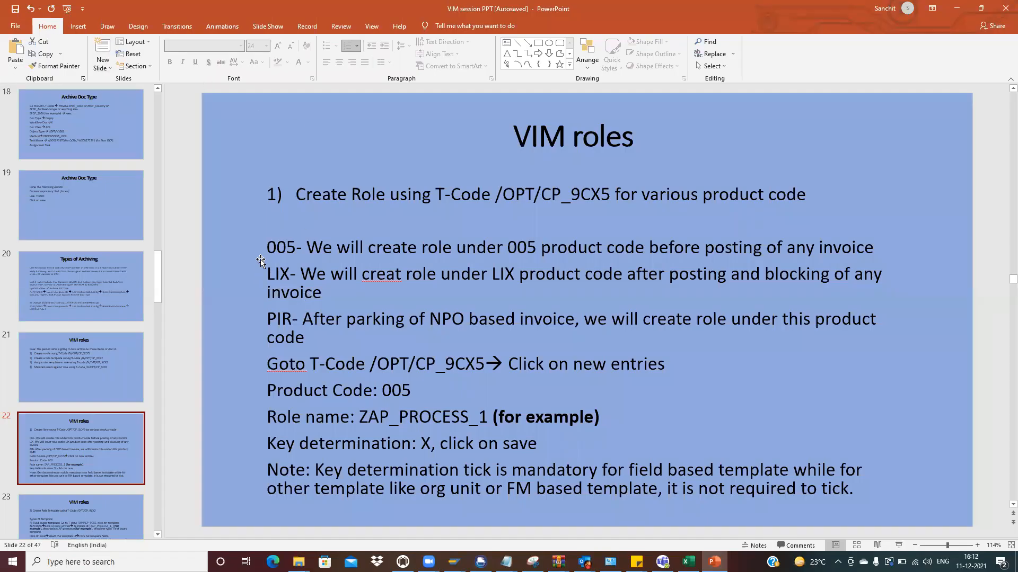
pyautogui.click(272, 249)
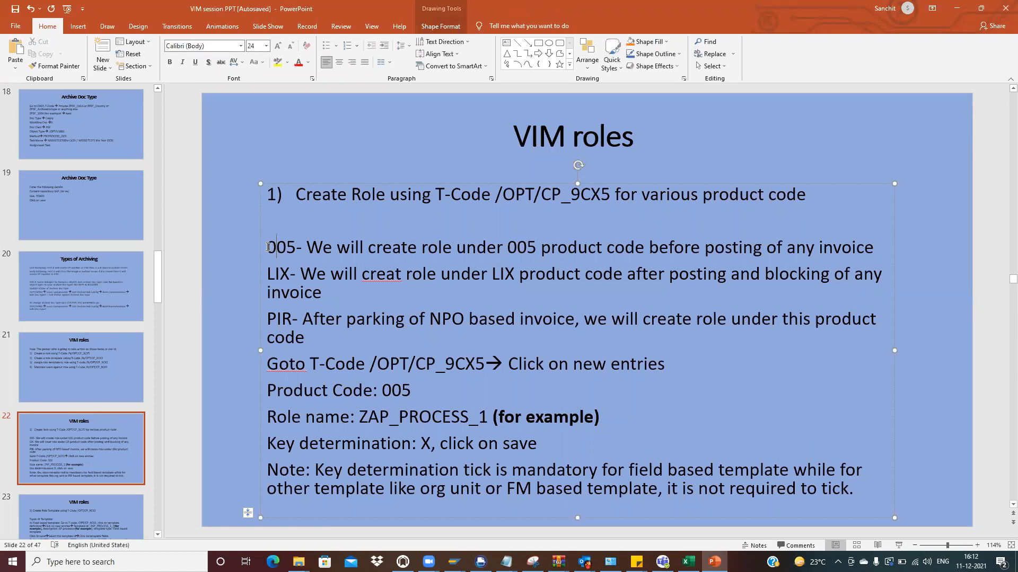
pyautogui.moveTo(266, 247); pyautogui.dragTo(310, 342)
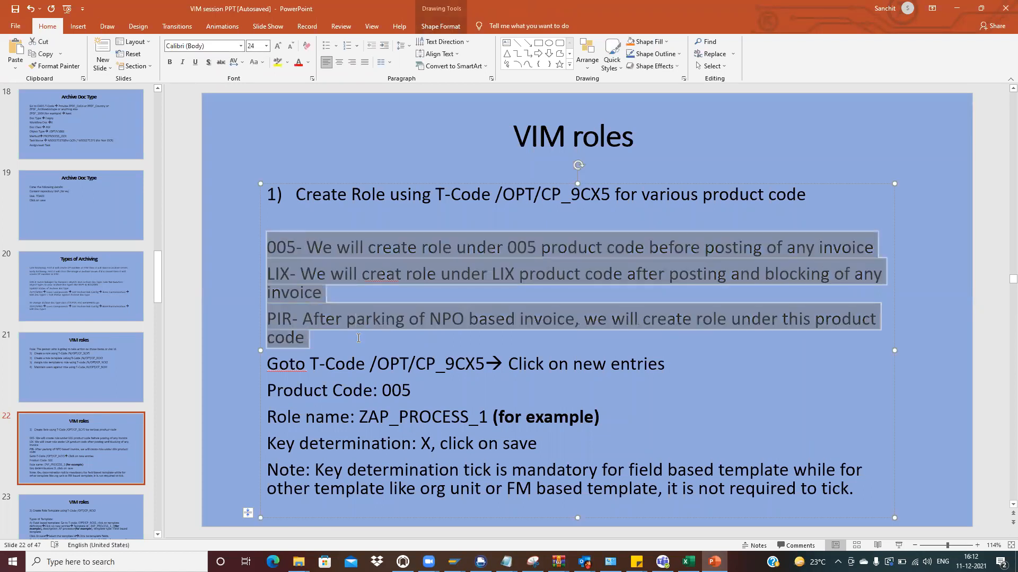
pyautogui.click(305, 293)
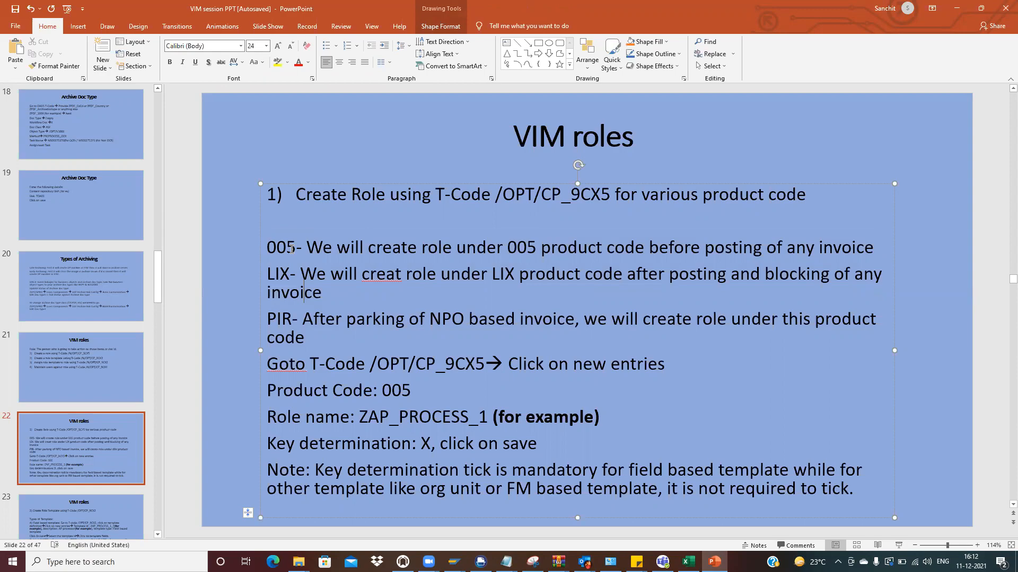
# Step: Return to Role Maintenance in SAP and examine the roles under product code 005 up to the first LIX roles
pyautogui.hotkey('alt', 'Tab')
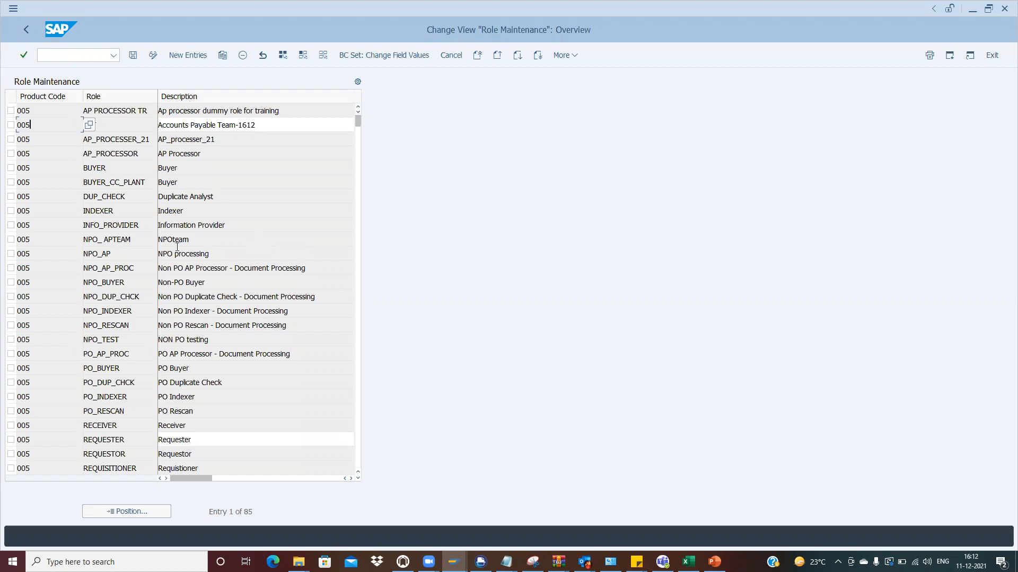
pyautogui.click(359, 146)
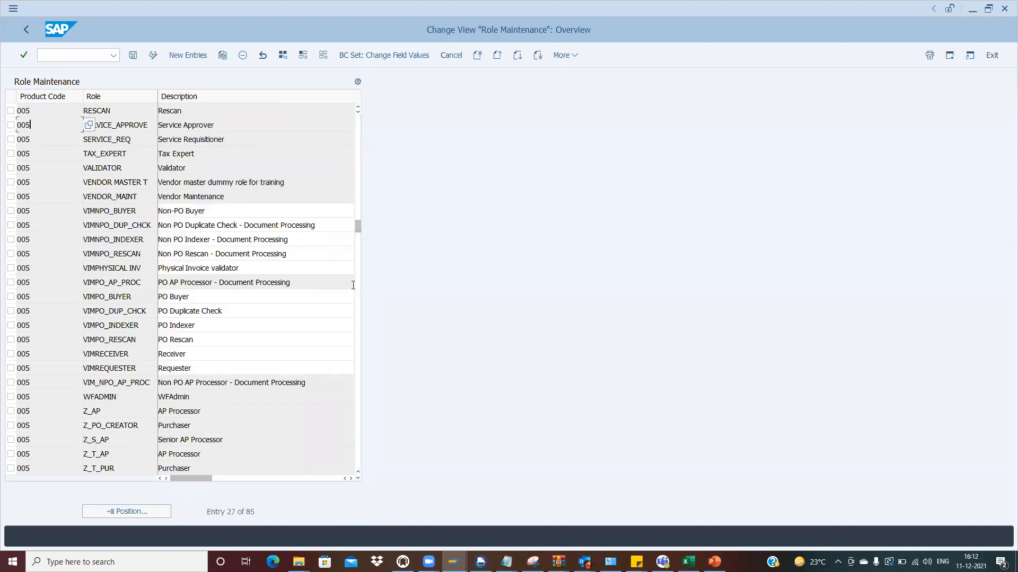
pyautogui.click(358, 476)
pyautogui.click(358, 477)
pyautogui.click(358, 476)
pyautogui.click(358, 477)
pyautogui.click(358, 477)
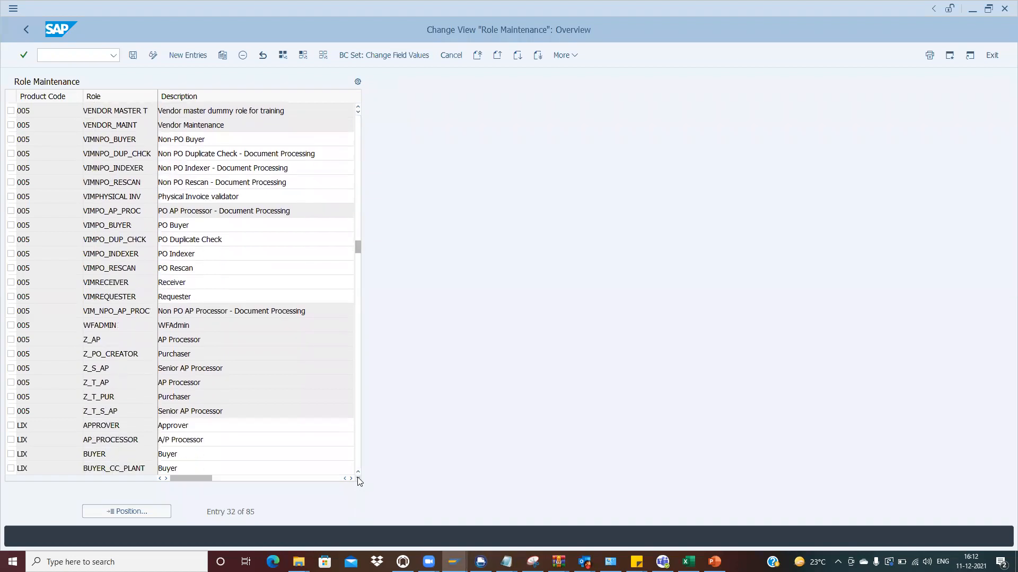
# Step: Copy the Z_AP role under product code 005 as role Z_AP_SAN with the description AP Processor San Demo
pyautogui.click(359, 476)
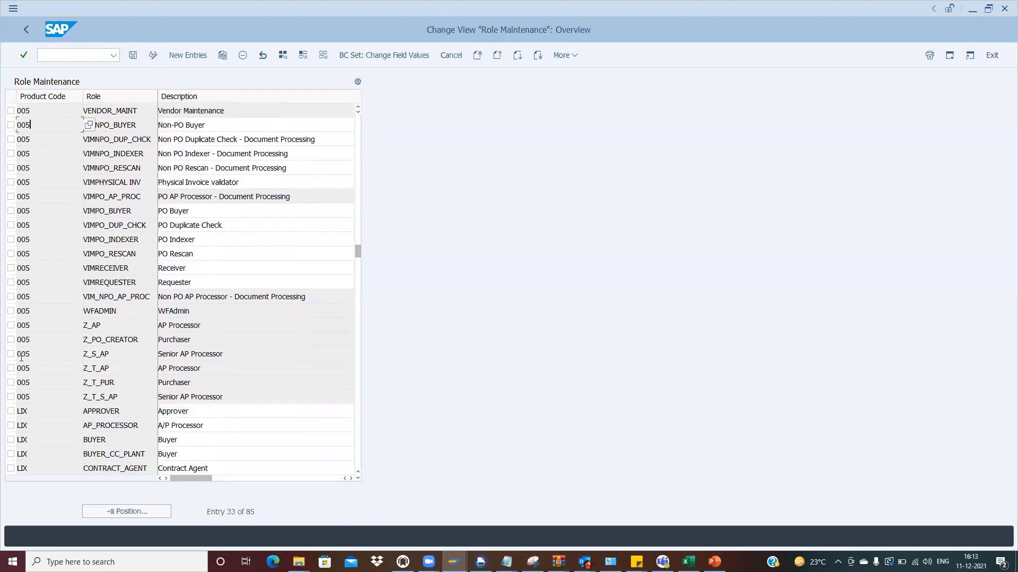
pyautogui.click(10, 325)
pyautogui.click(222, 55)
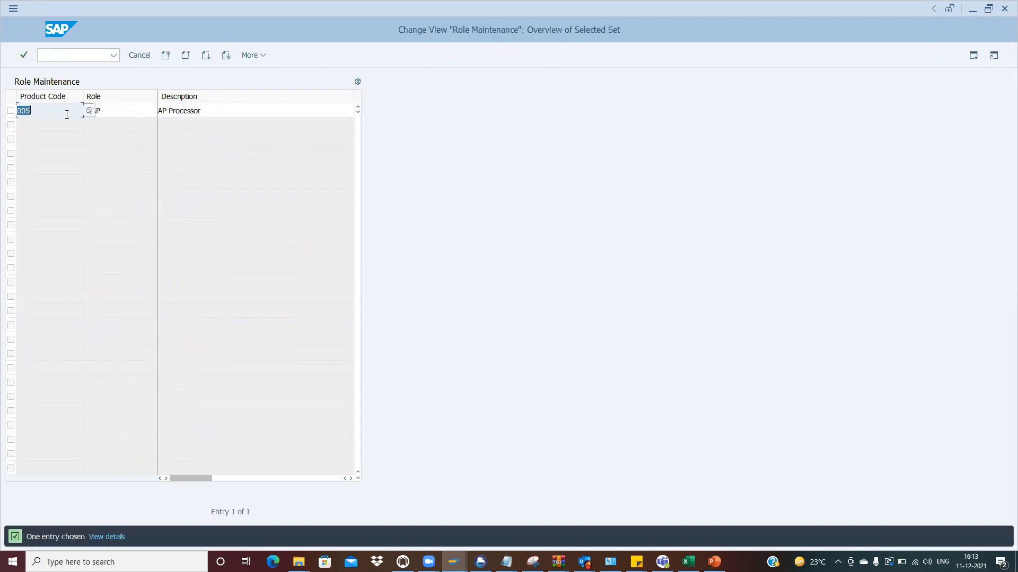
pyautogui.click(115, 112)
pyautogui.write('_AP_SAN')
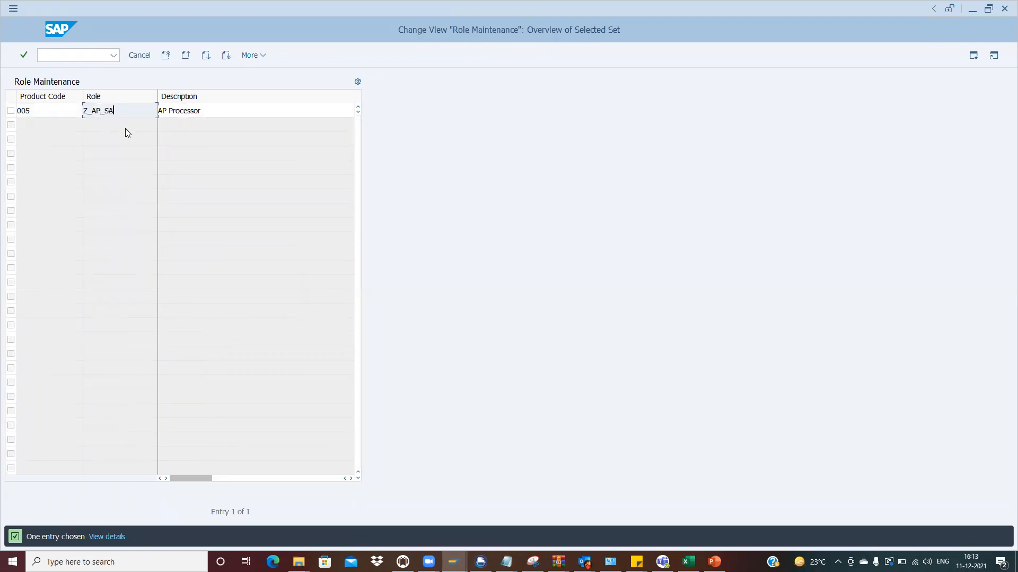
pyautogui.click(231, 110)
pyautogui.write('San')
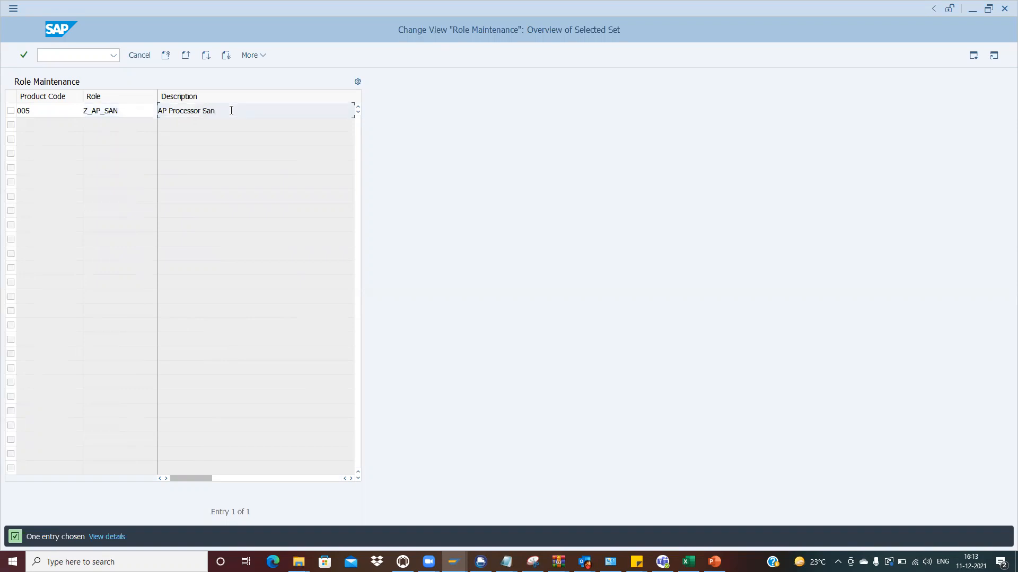
pyautogui.write(' Demo')
pyautogui.press('Return')
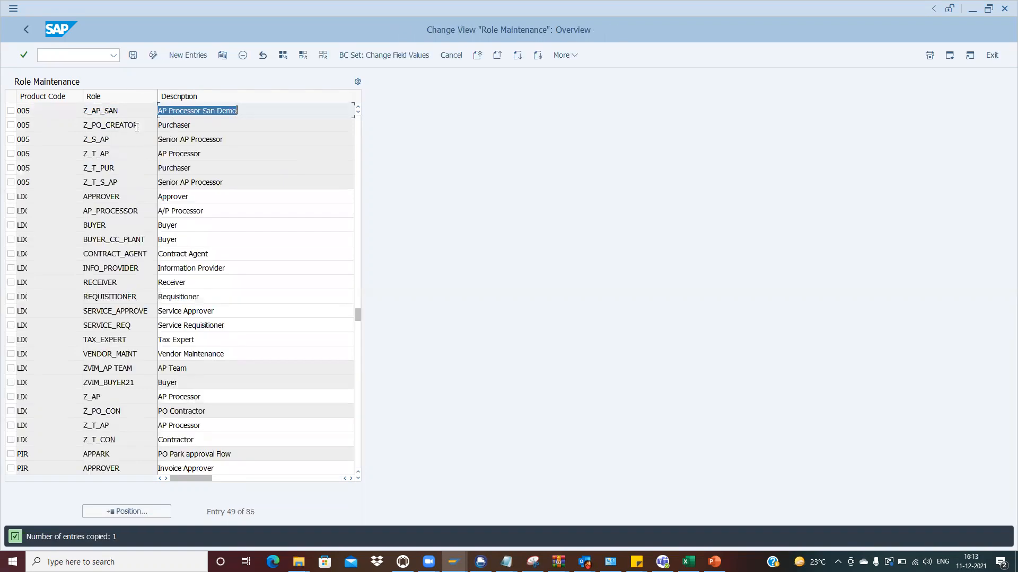
# Step: Copy the name of role Z_AP_SAN to the clipboard and save the role in customizing request DEVK900631
pyautogui.doubleClick(131, 112)
pyautogui.hotkey('ctrl', 'c')
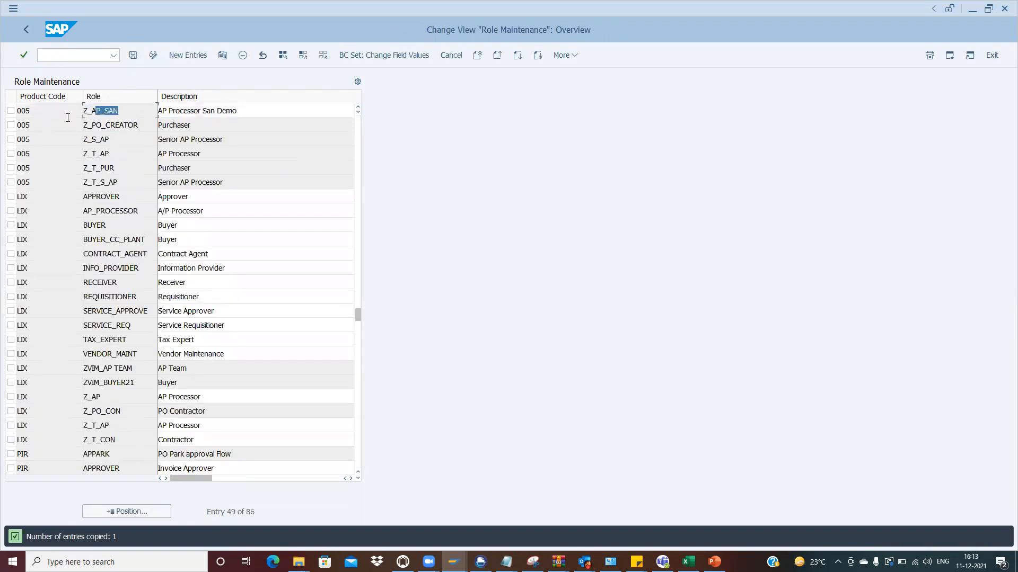
pyautogui.press('Home')
pyautogui.click(133, 55)
pyautogui.click(194, 223)
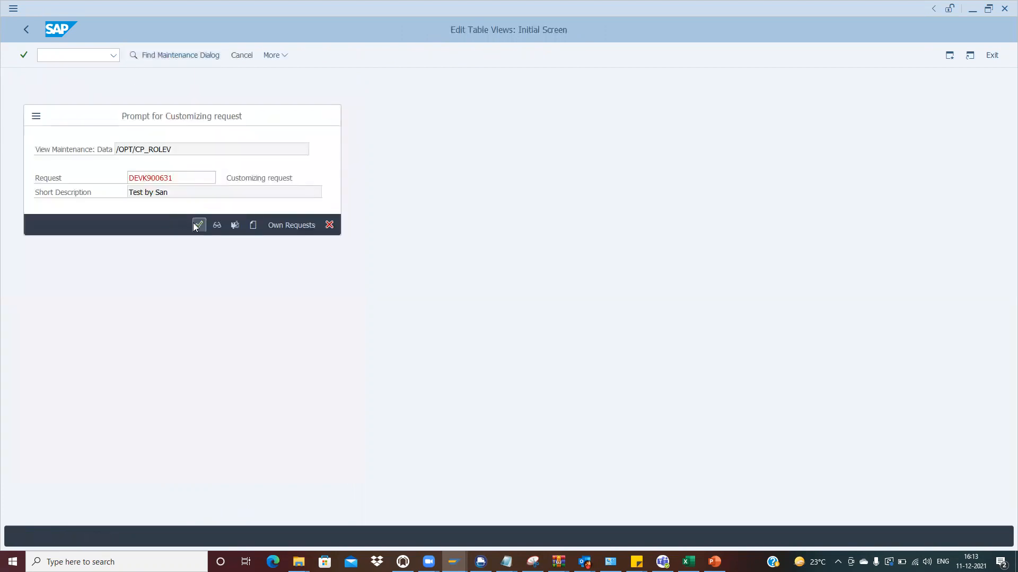
# Step: Switch to the VIM roles slide in PowerPoint and replace the example role name ZAP_PROCESS_1 with Z_AP_SAN
pyautogui.hotkey('alt', 'Tab')
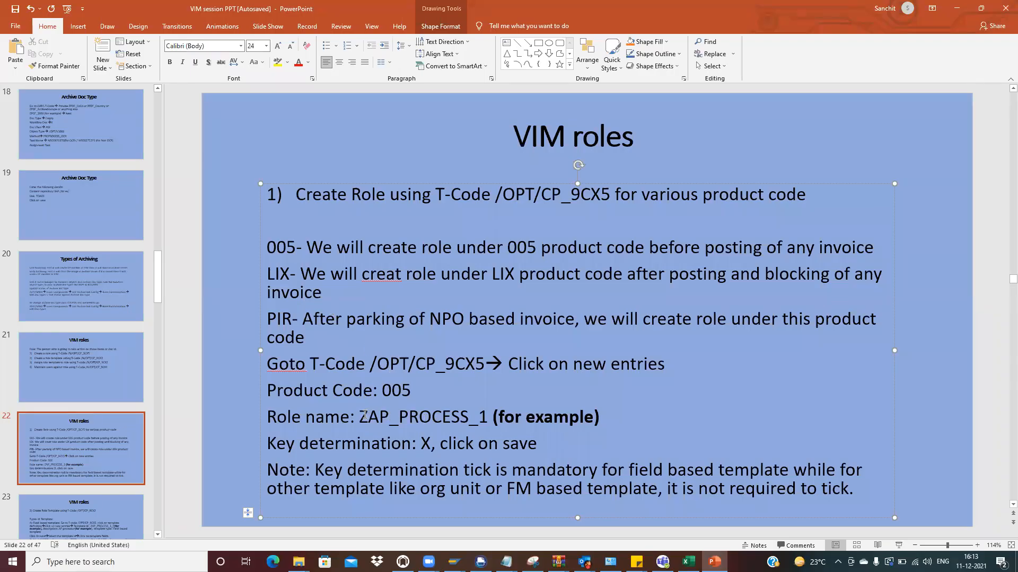
pyautogui.moveTo(361, 417); pyautogui.dragTo(486, 421)
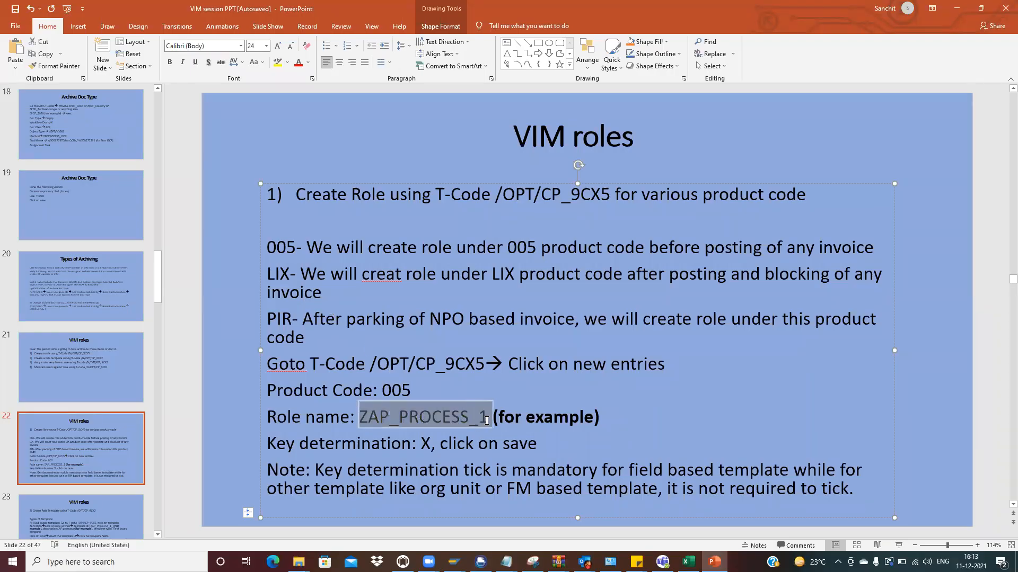
pyautogui.hotkey('ctrl', 'v')
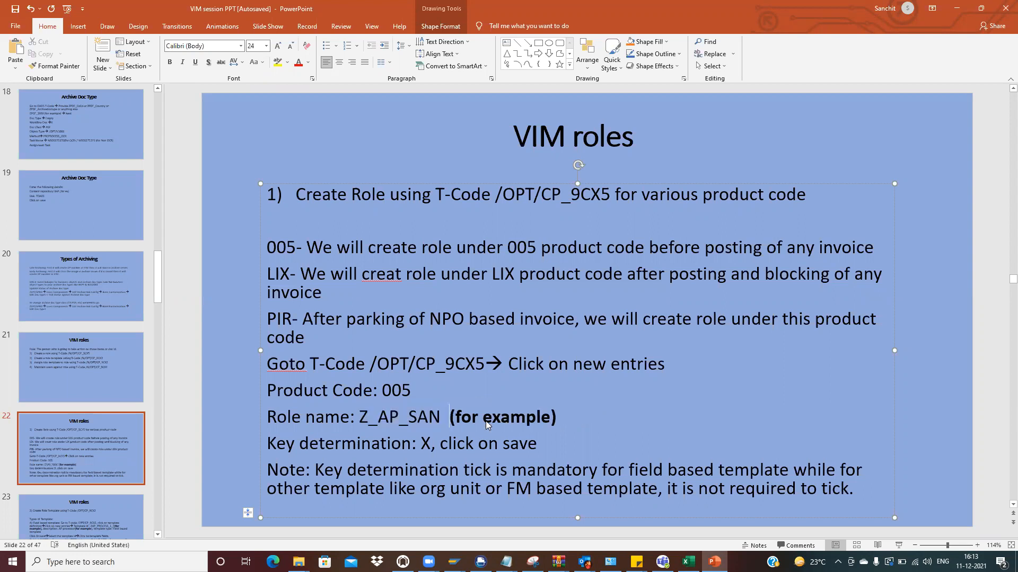
pyautogui.press('BackSpace')
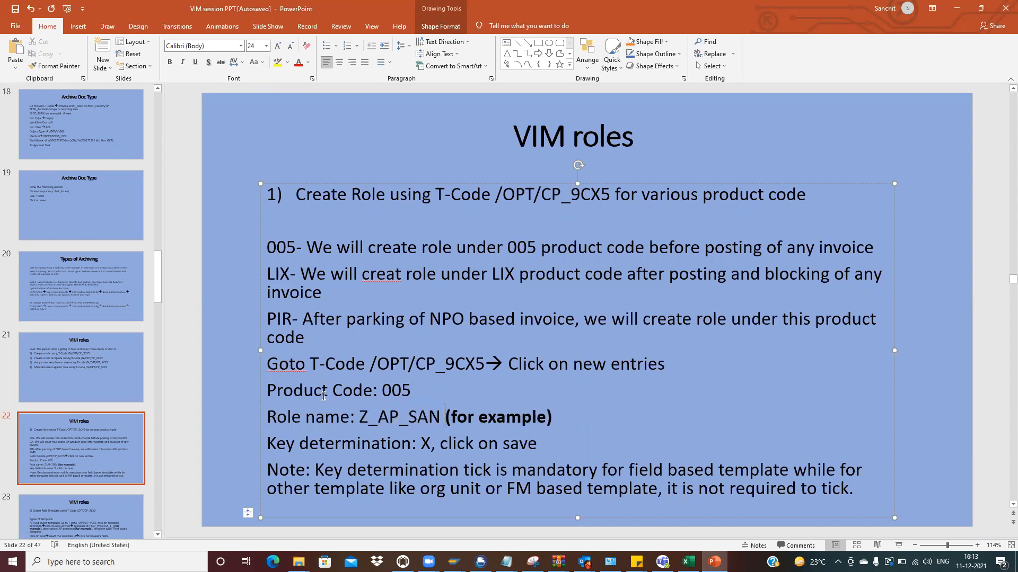
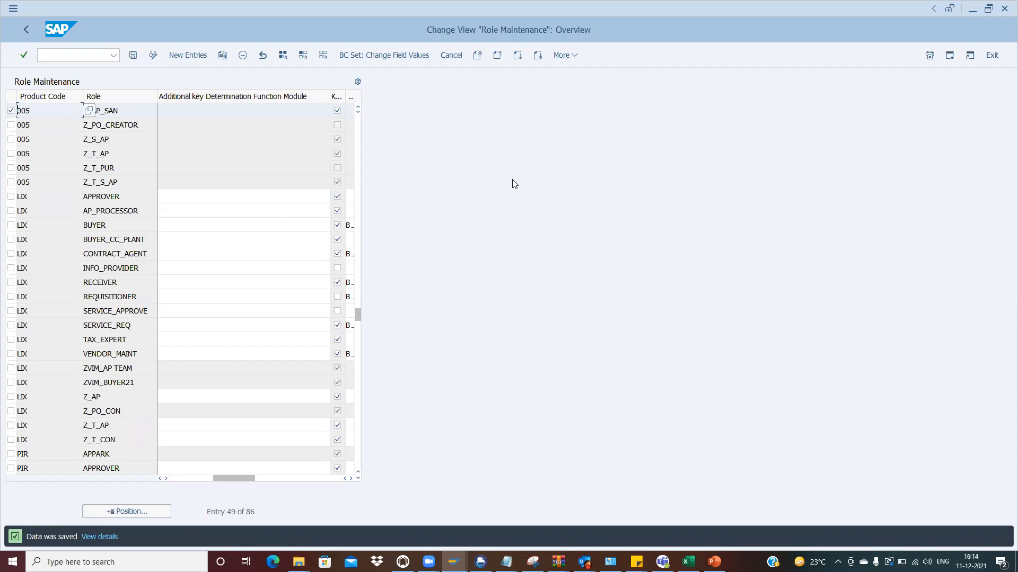
# Step: Check the VIM roles slide, return to SAP, and open Template Definition within the Product Role Template Configuration transaction
pyautogui.hotkey('alt', 'Tab')
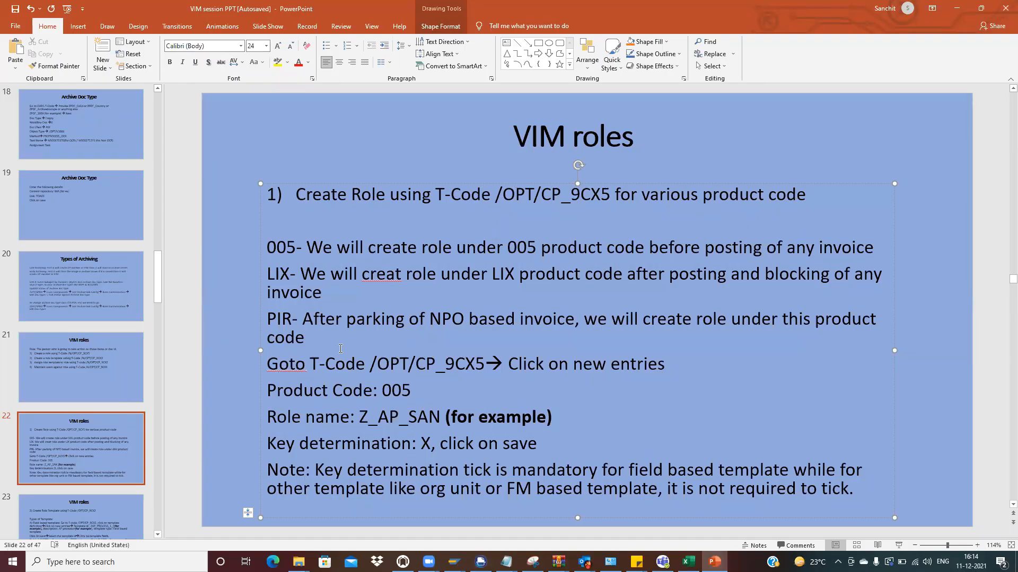
pyautogui.hotkey('alt', 'Tab')
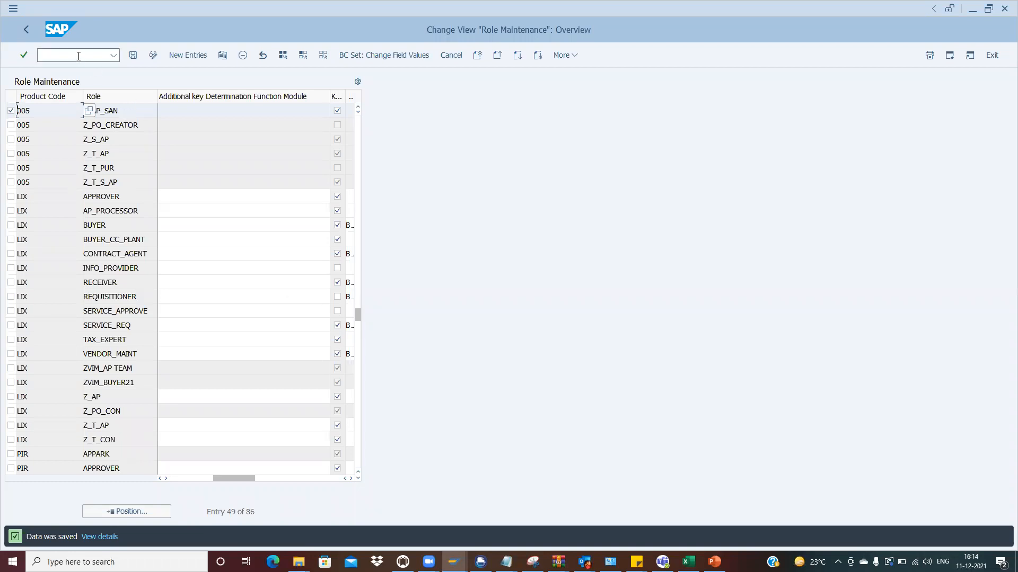
pyautogui.click(113, 55)
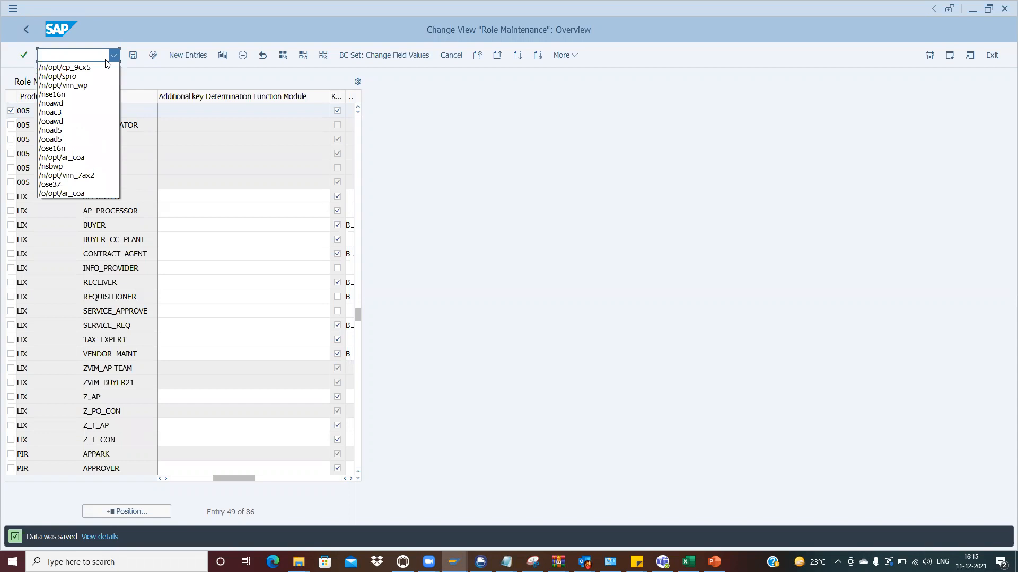
pyautogui.click(103, 67)
pyautogui.click(102, 53)
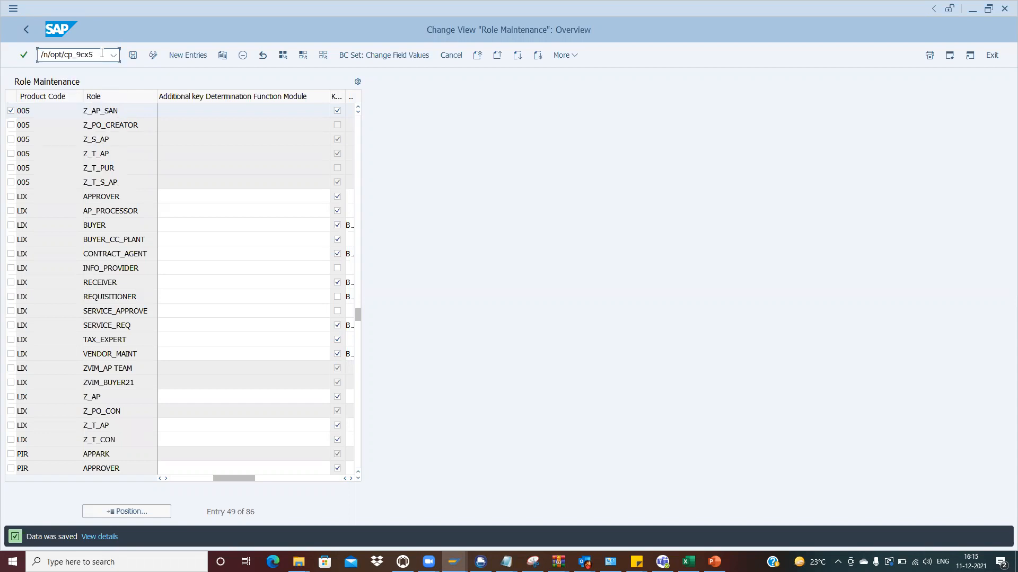
pyautogui.press('Return')
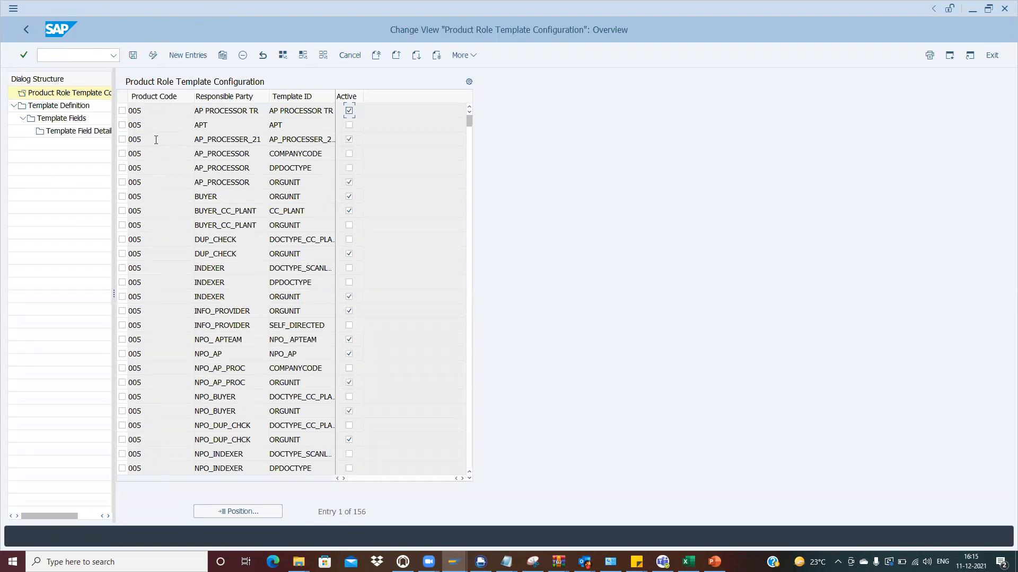
pyautogui.doubleClick(58, 106)
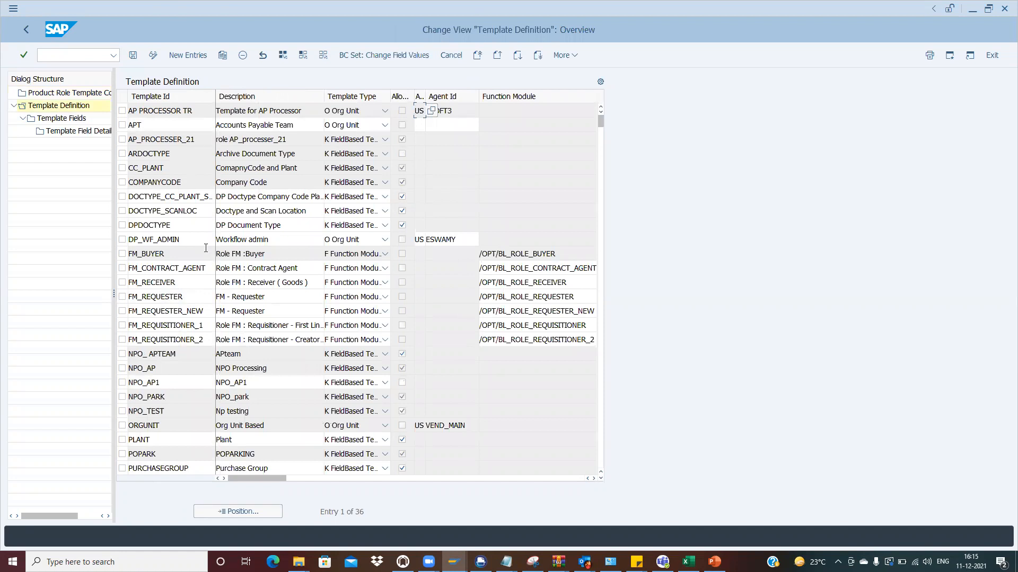
# Step: Start a copy of template definition Z_PO_CON and give it the template ID Z_AP_SAN copied from the PowerPoint slide
pyautogui.click(600, 151)
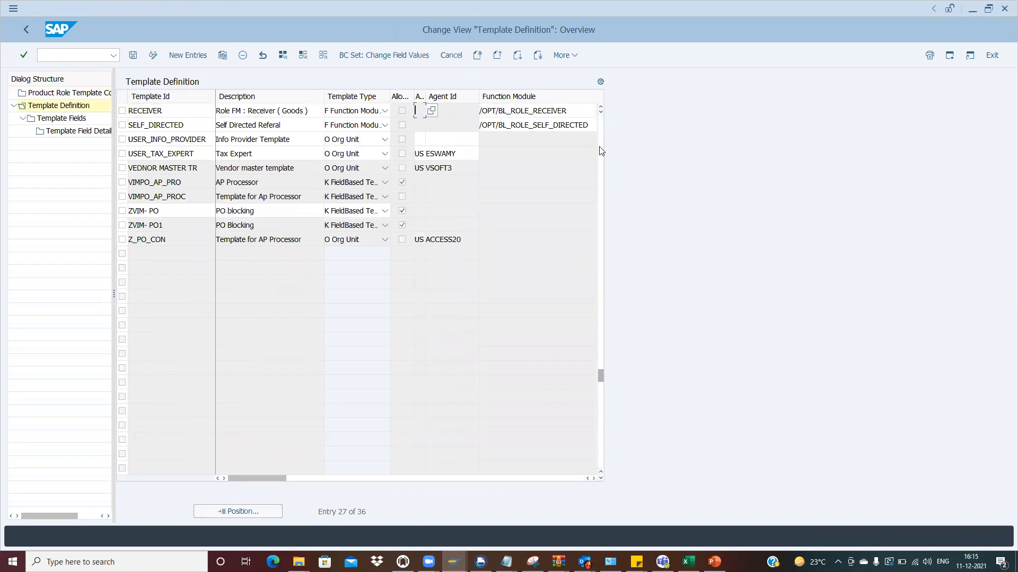
pyautogui.click(122, 240)
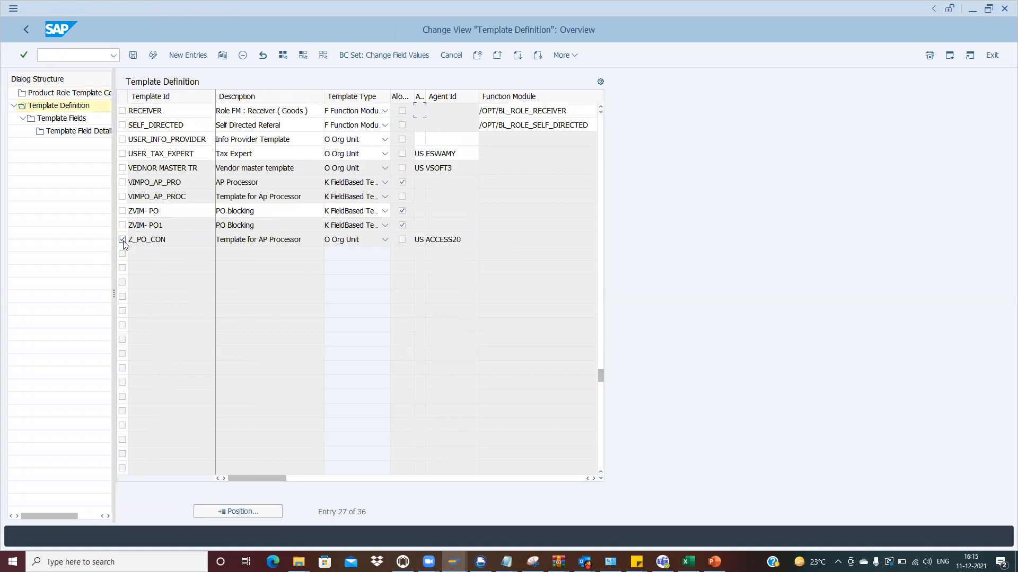
pyautogui.click(222, 55)
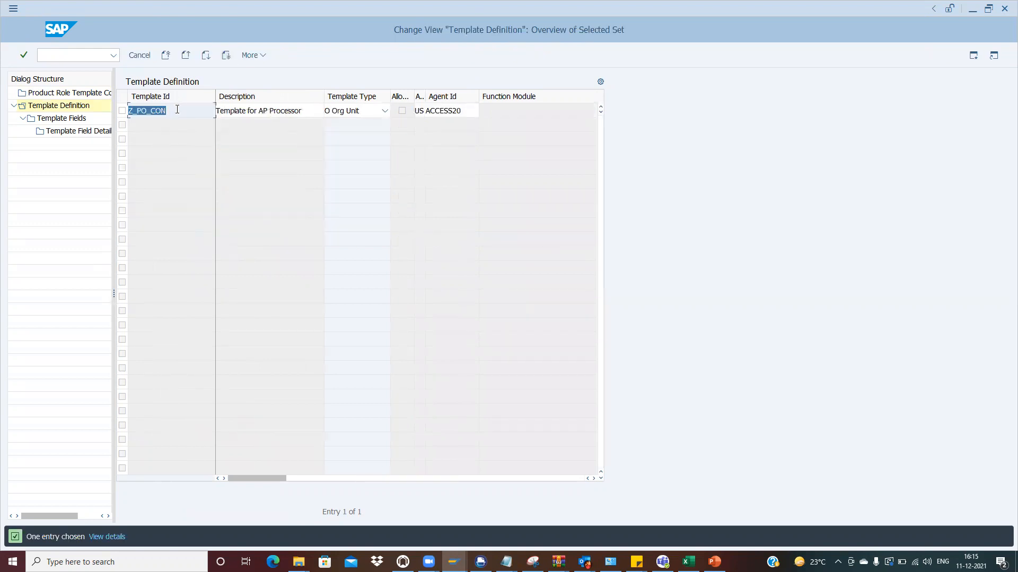
pyautogui.hotkey('alt', 'Tab')
pyautogui.moveTo(442, 417); pyautogui.dragTo(363, 423)
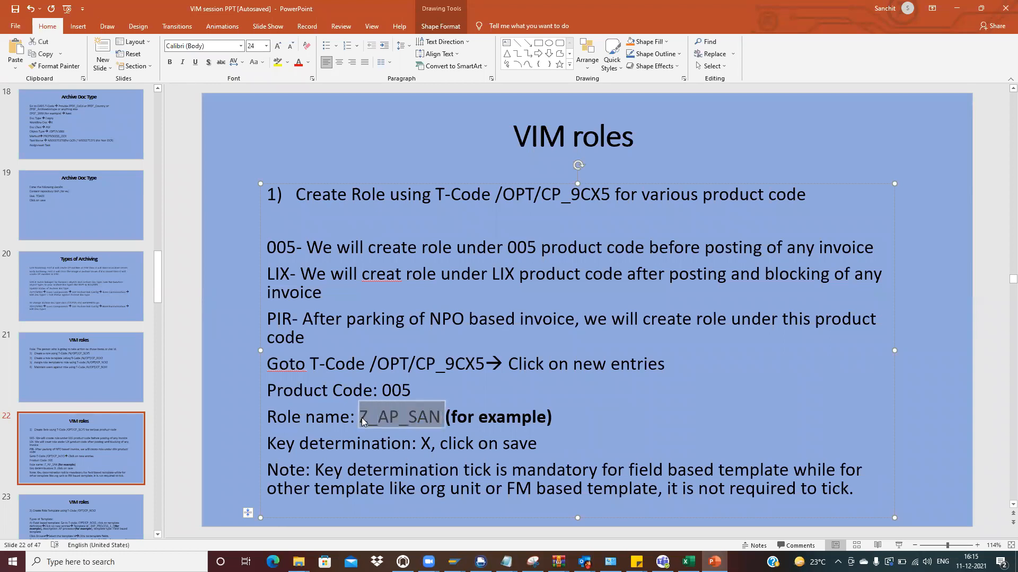
pyautogui.hotkey('ctrl', 'c')
pyautogui.hotkey('alt', 'Tab')
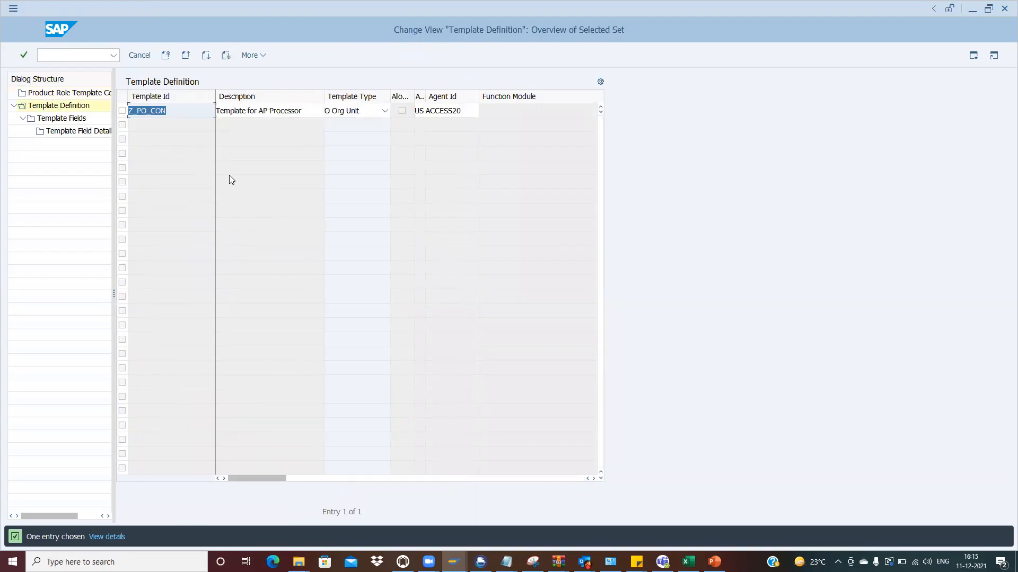
pyautogui.hotkey('ctrl', 'v')
pyautogui.press('BackSpace')
# Step: Review the template type options, keep Org Unit for Z_AP_SAN, and save the copied template in customizing request DEVK900631
pyautogui.click(384, 111)
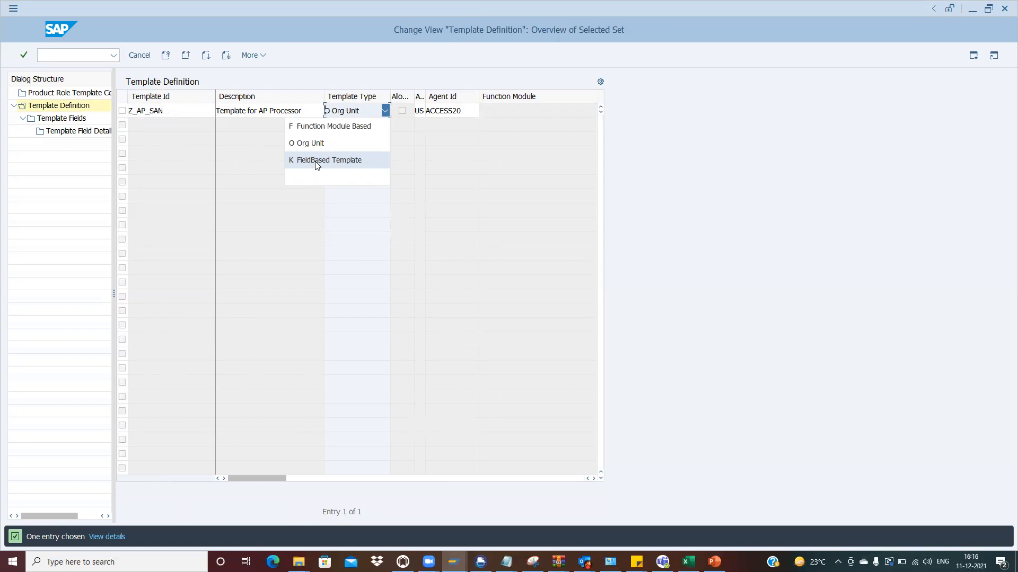
pyautogui.click(453, 143)
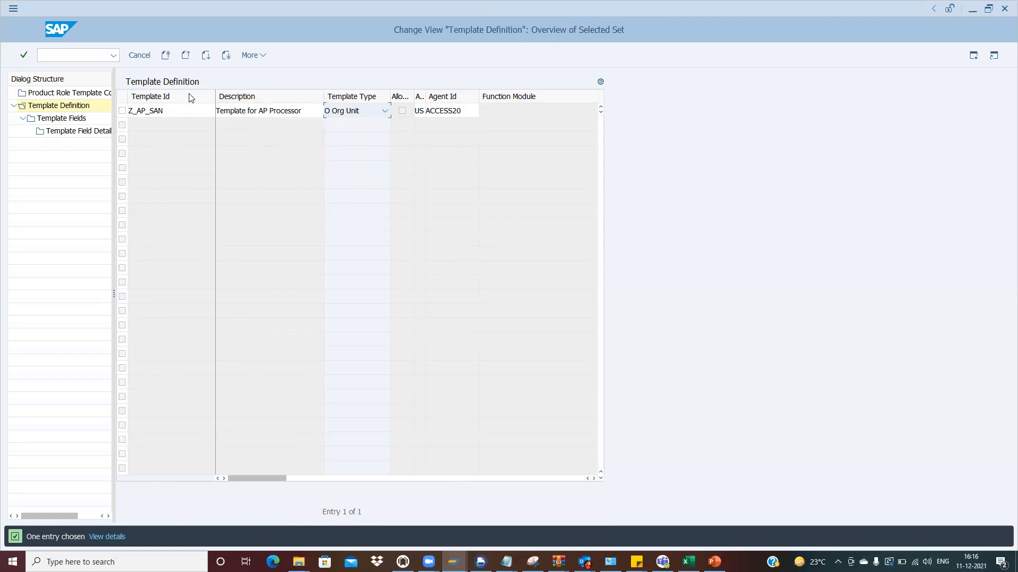
pyautogui.press('Return')
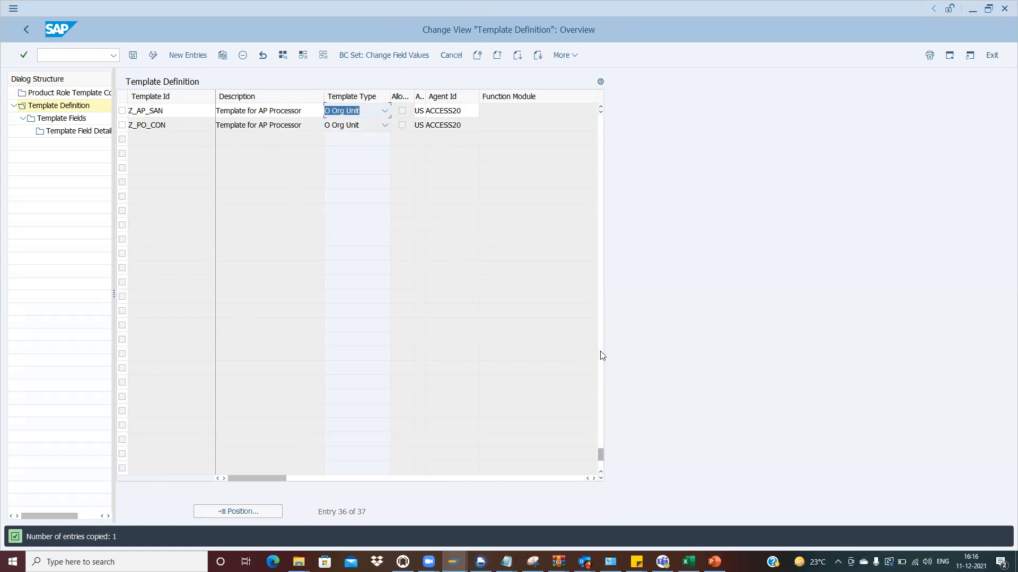
pyautogui.click(132, 55)
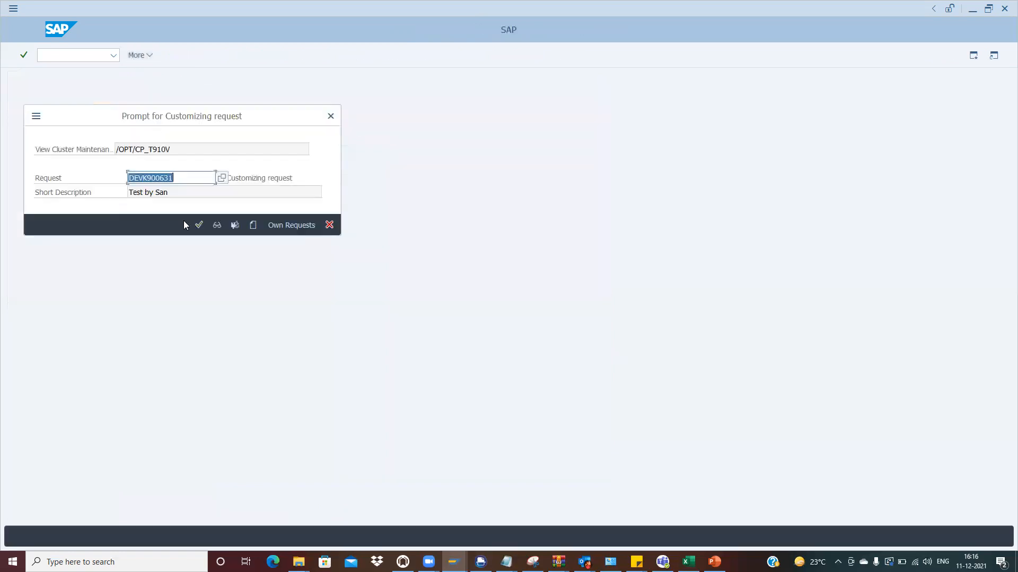
pyautogui.click(198, 225)
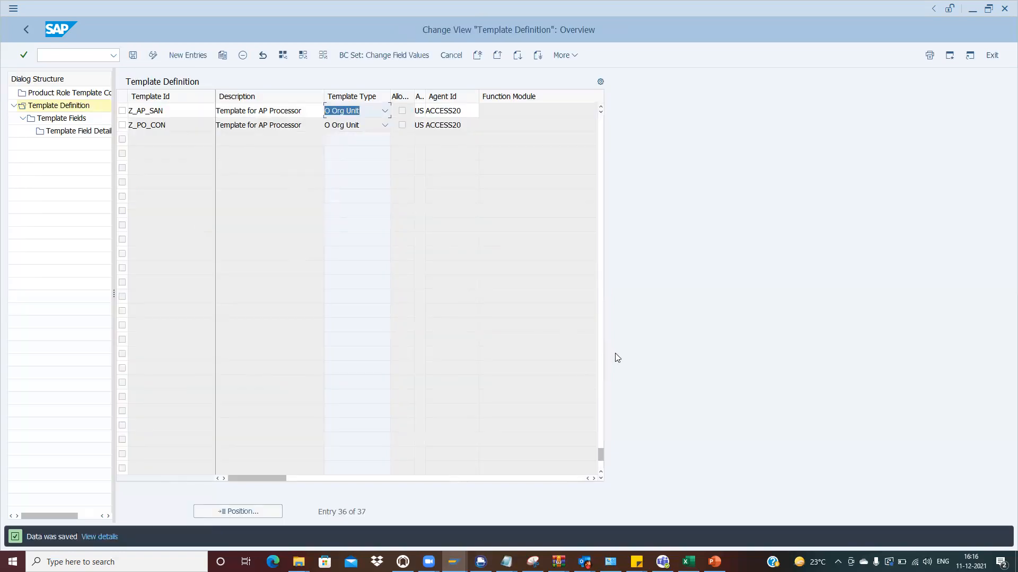
# Step: Open the template fields of the field-based template VIMPO_AP_PRO and examine its COMPANY CODE and PLANT entries
pyautogui.click(601, 356)
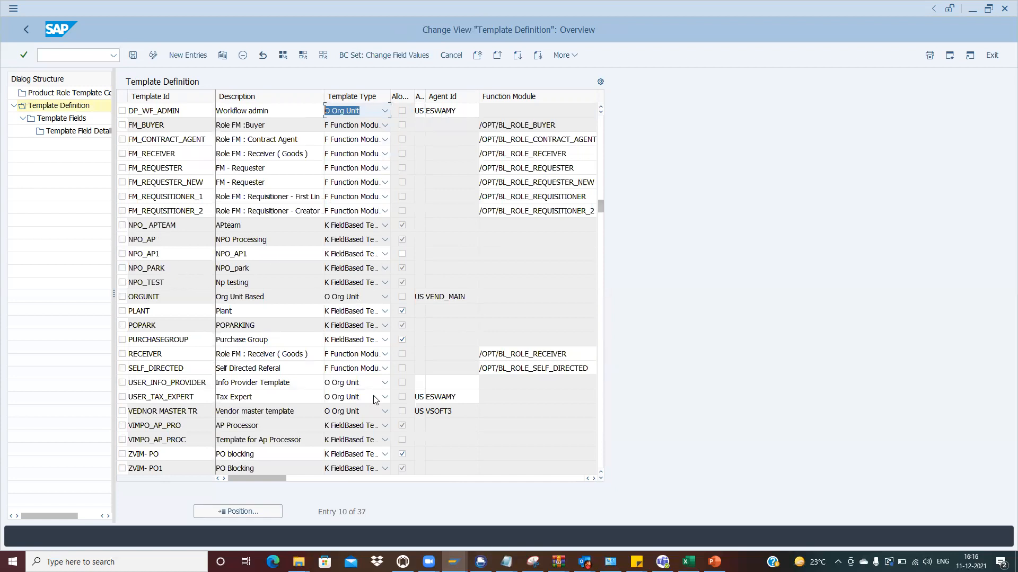
pyautogui.click(182, 425)
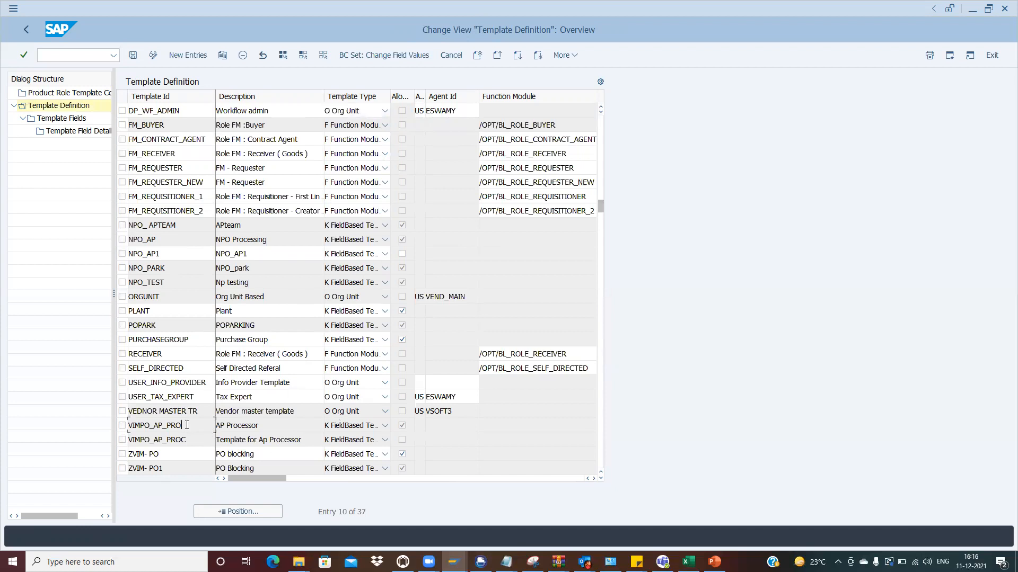
pyautogui.doubleClick(65, 119)
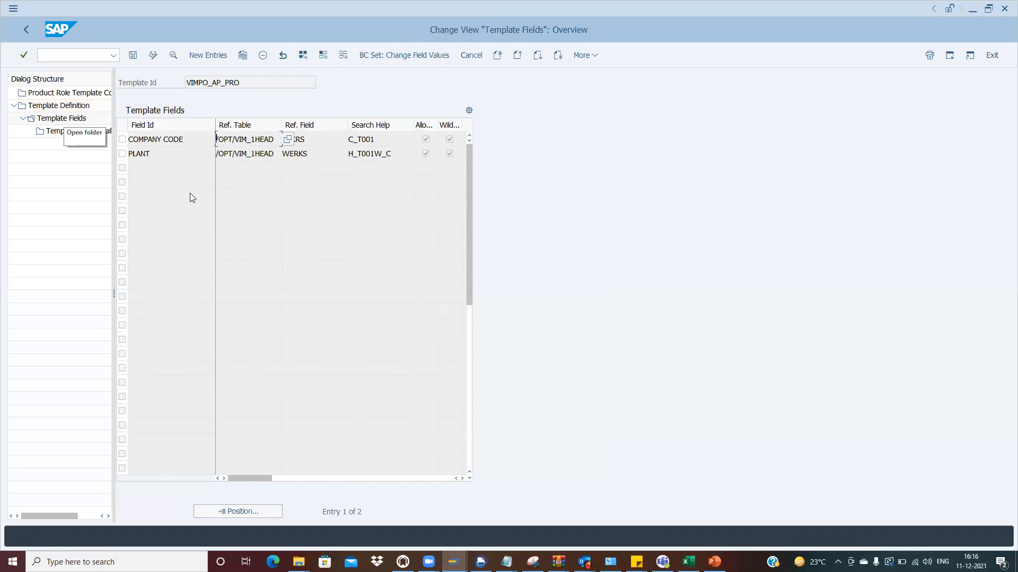
pyautogui.doubleClick(187, 140)
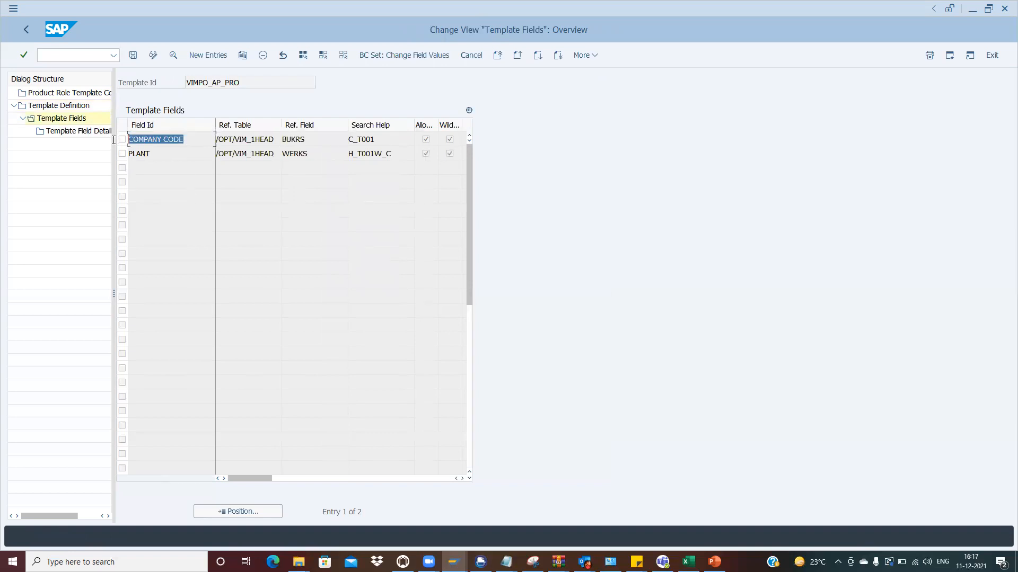
pyautogui.doubleClick(170, 156)
pyautogui.press('Right')
# Step: Open the template field details of COMPANY CODE and examine the product code, object type and attribute
pyautogui.doubleClick(90, 133)
pyautogui.click(122, 139)
pyautogui.doubleClick(109, 132)
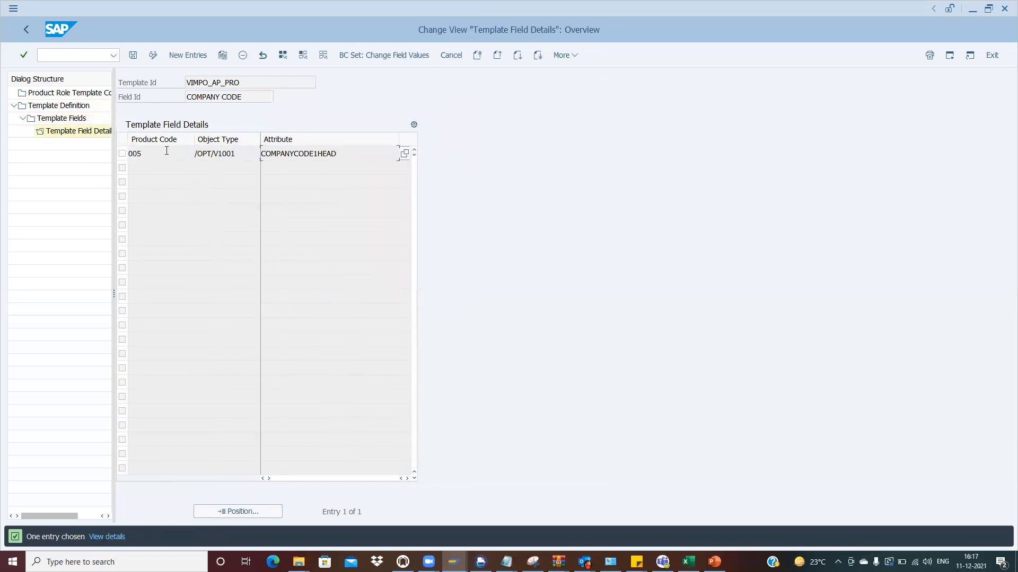
pyautogui.click(166, 154)
pyautogui.click(232, 154)
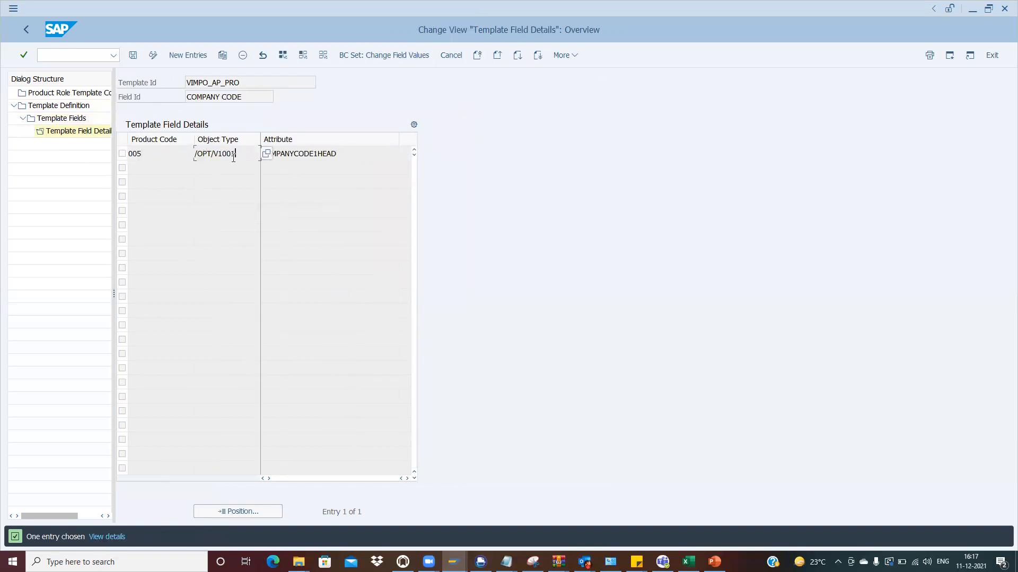
pyautogui.doubleClick(353, 153)
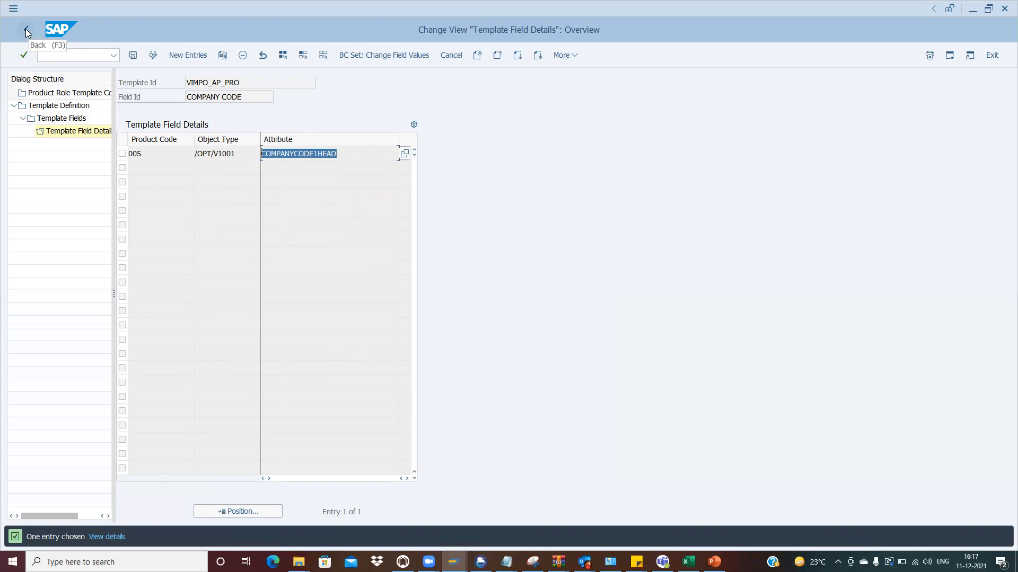
# Step: Return to the template definitions and examine the function module assigned to the FM_BUYER template
pyautogui.click(66, 108)
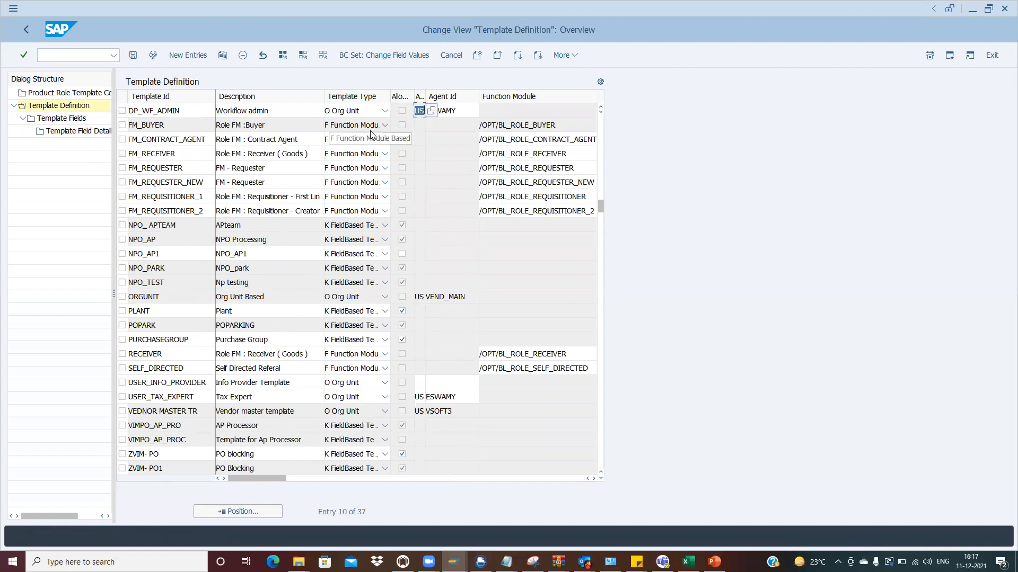
pyautogui.click(176, 123)
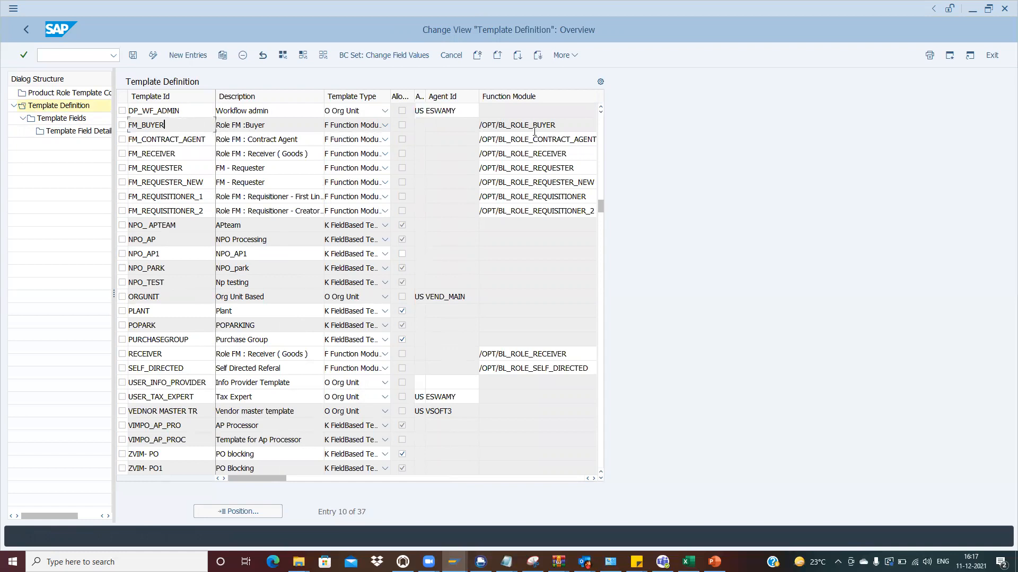
pyautogui.moveTo(556, 125); pyautogui.dragTo(477, 122)
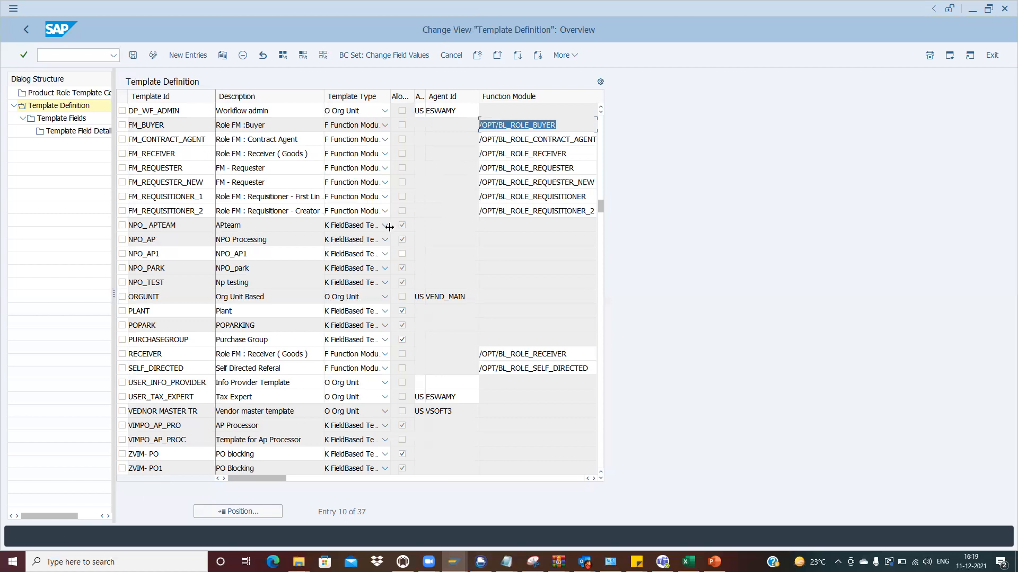
# Step: Read the field help for the Allow PD Org Entries option of Z_AP_SAN, and examine that option on the field-based NPO templates
pyautogui.click(601, 226)
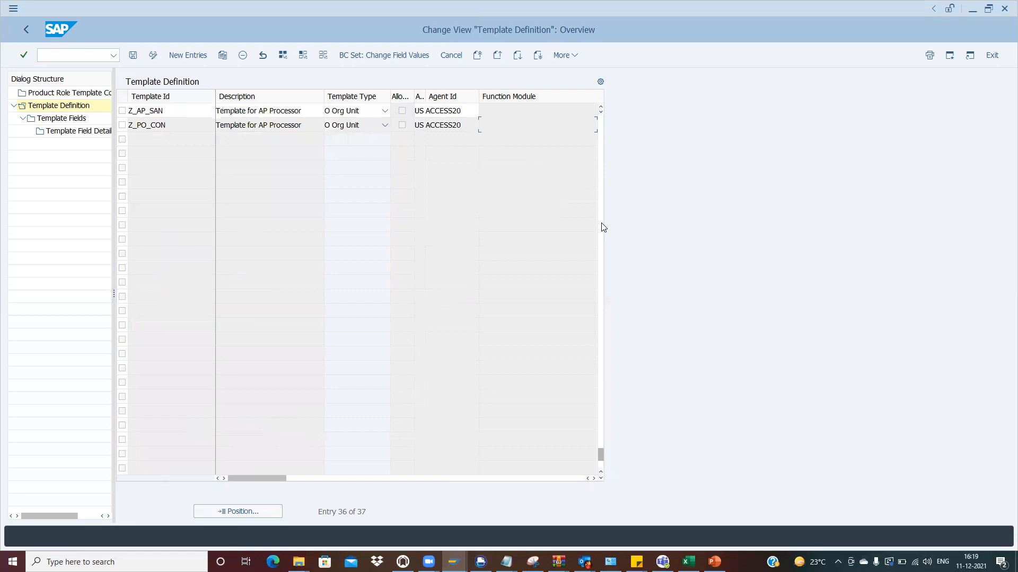
pyautogui.doubleClick(177, 110)
pyautogui.press('F1')
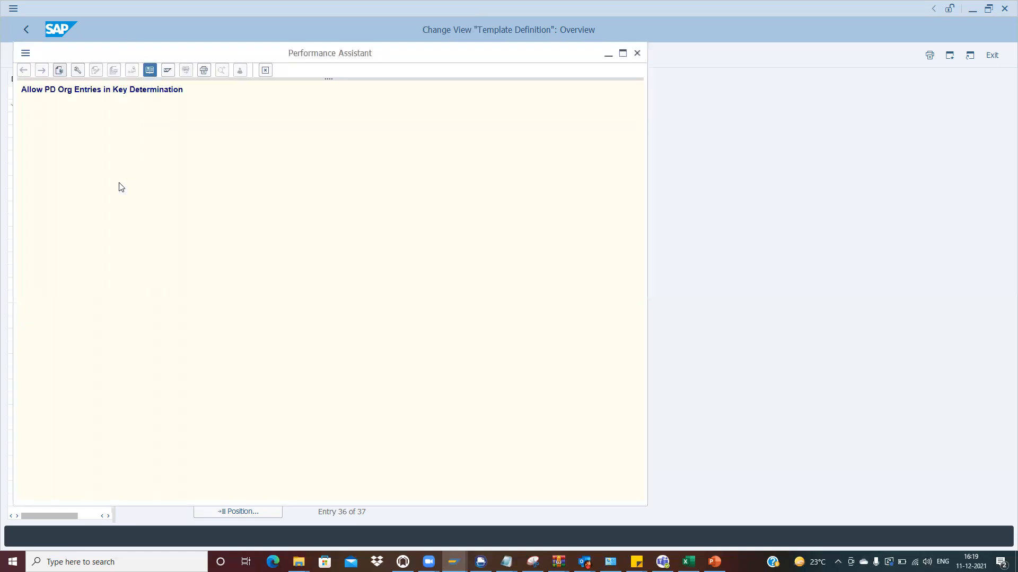
pyautogui.click(266, 70)
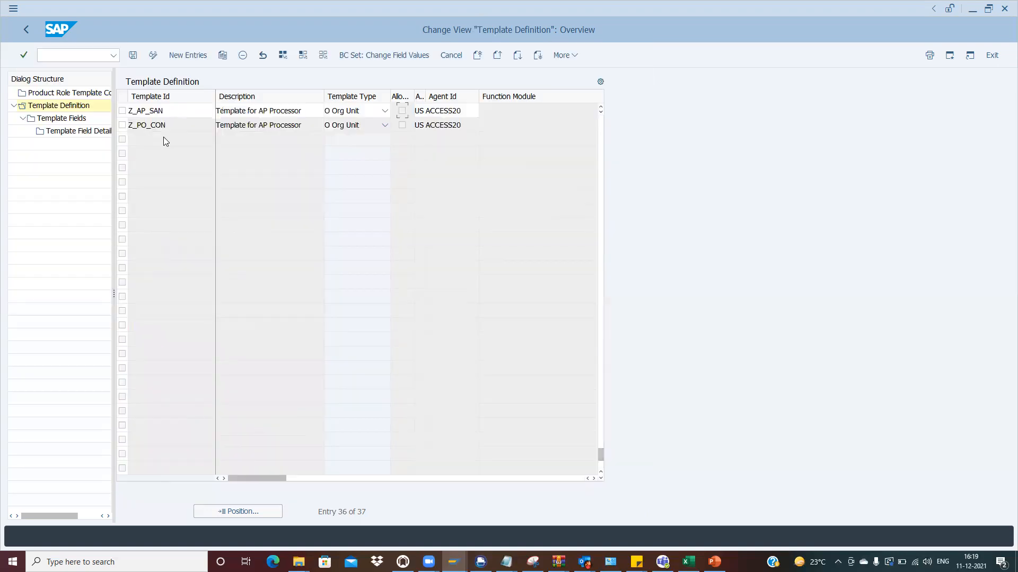
pyautogui.click(601, 217)
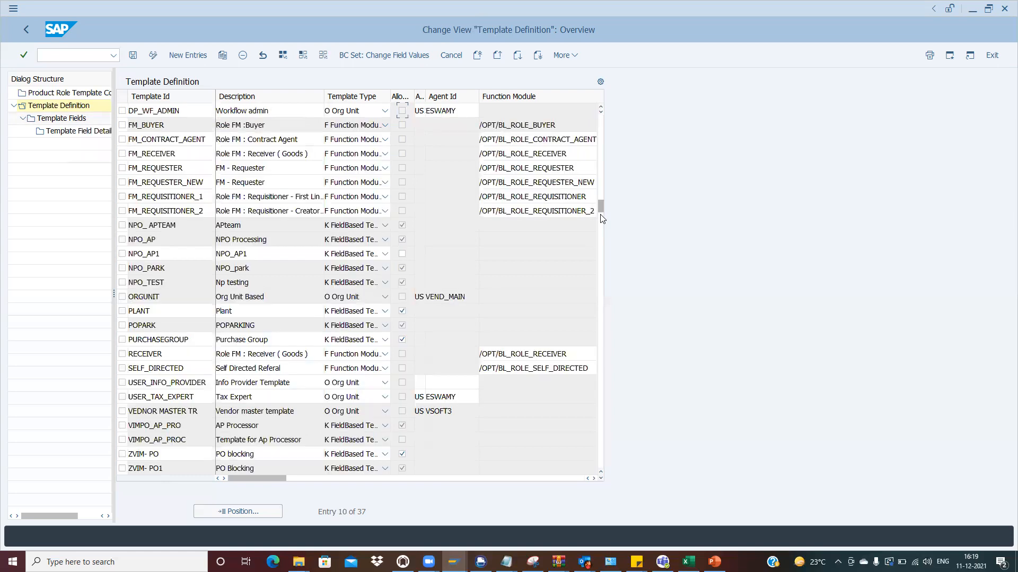
pyautogui.click(340, 226)
pyautogui.click(403, 232)
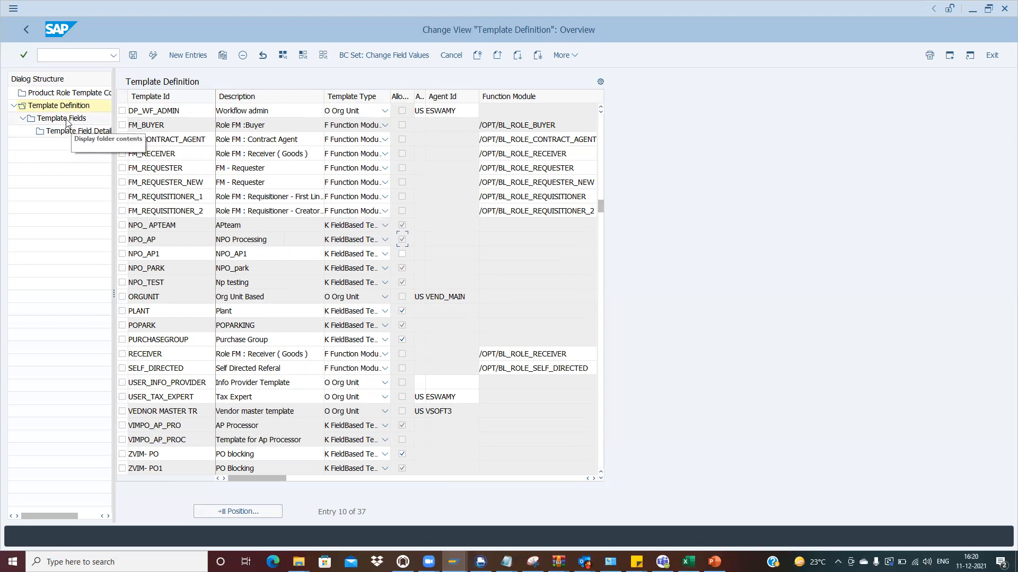
# Step: Try to open the template fields of the Org Unit template DP_WF_ADMIN and the function module based template FM_BUYER
pyautogui.click(122, 111)
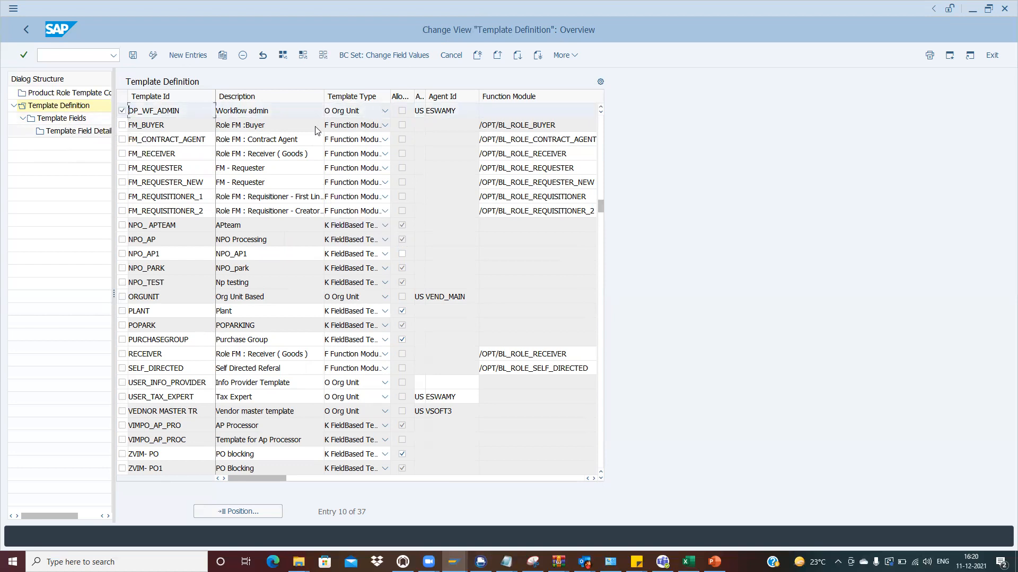
pyautogui.doubleClick(62, 120)
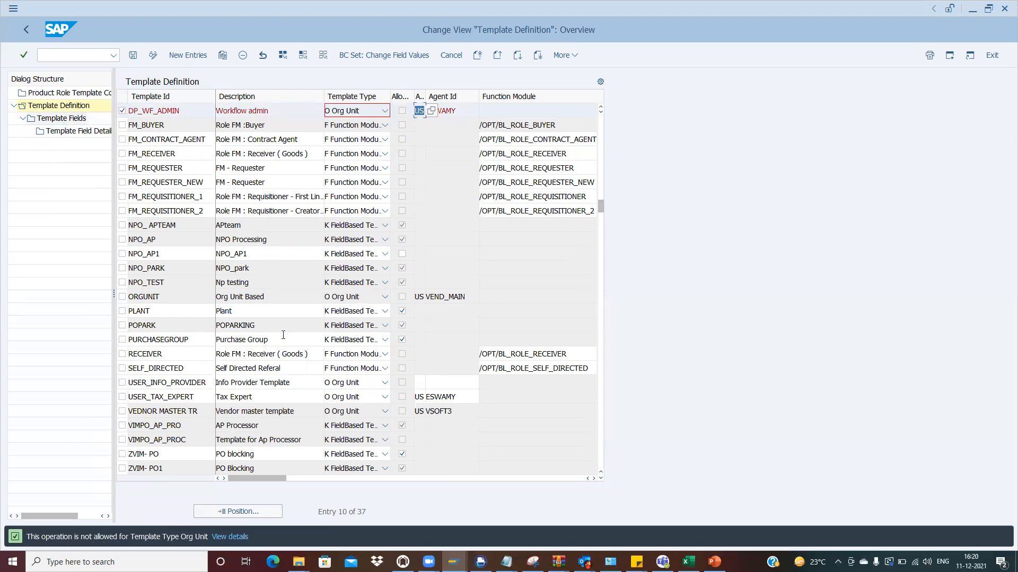
pyautogui.click(122, 126)
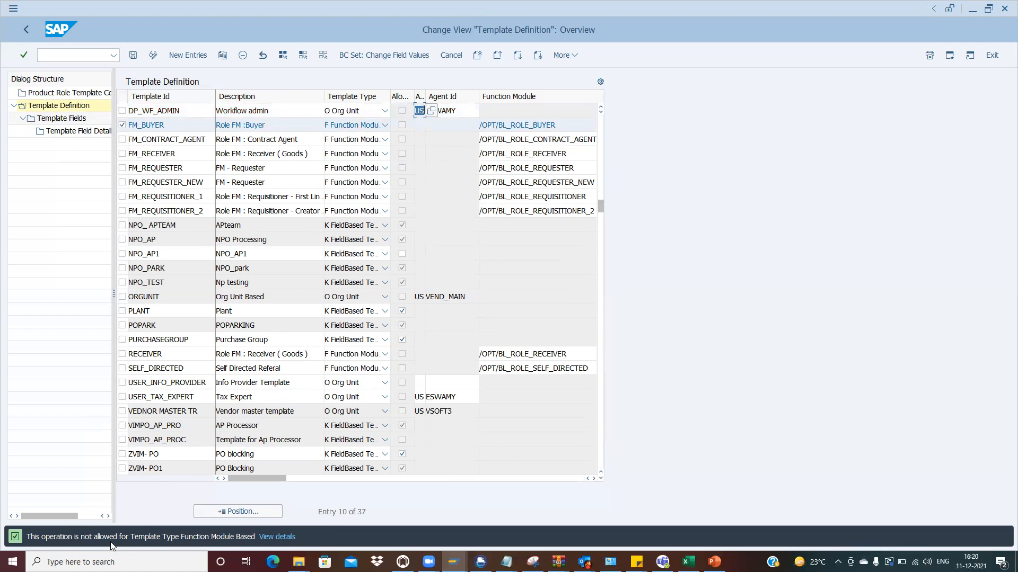
pyautogui.click(122, 127)
# Step: Open the template fields and field details of the field-based template NPO_ APTEAM, and return to the template definitions
pyautogui.click(122, 227)
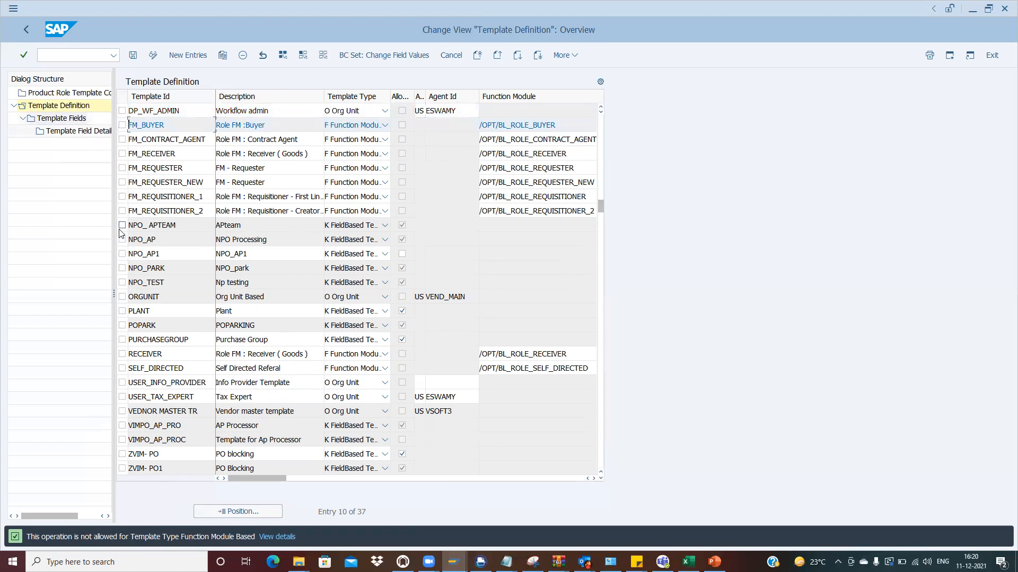
pyautogui.doubleClick(73, 118)
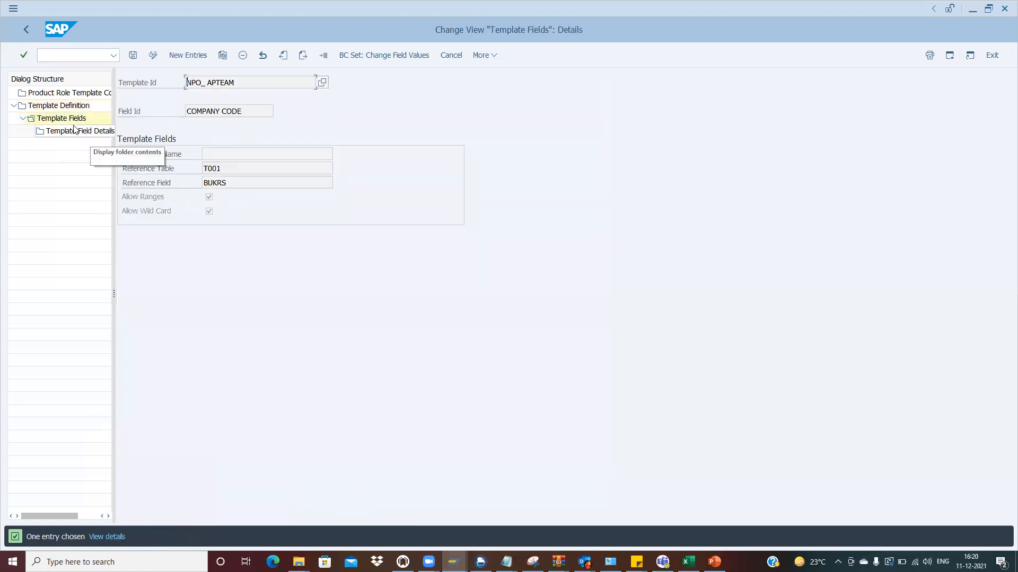
pyautogui.doubleClick(67, 134)
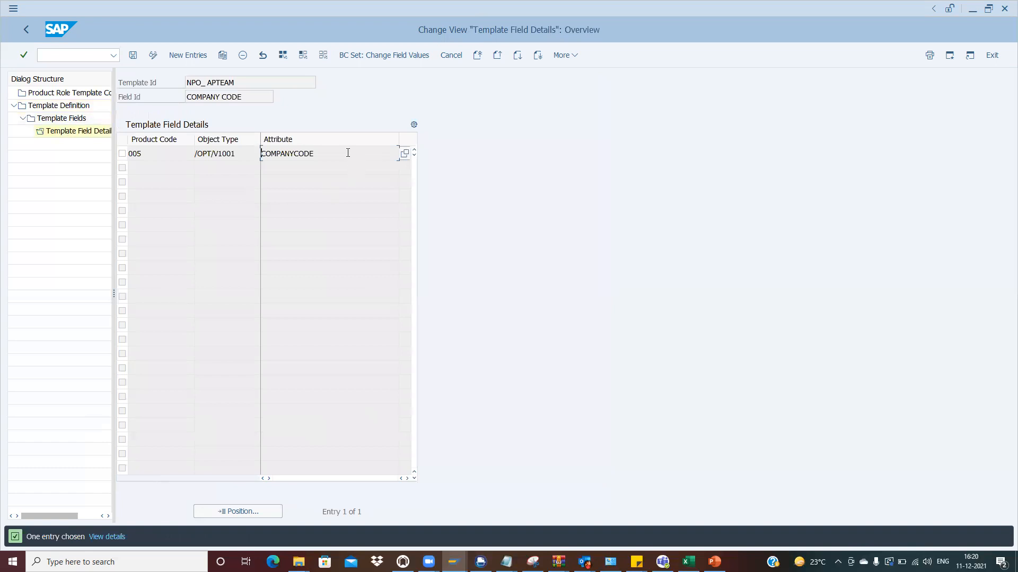
pyautogui.doubleClick(67, 106)
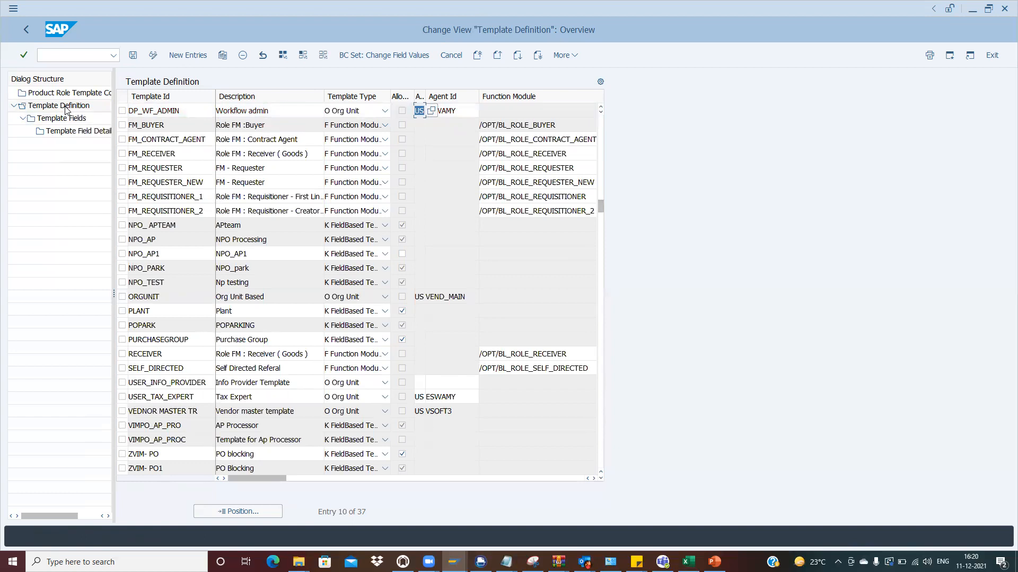
# Step: Copy the AP PROCESSOR TR entry for product code 005 in the product role template configuration, and set its responsible party to Z_AP_SAN
pyautogui.doubleClick(63, 94)
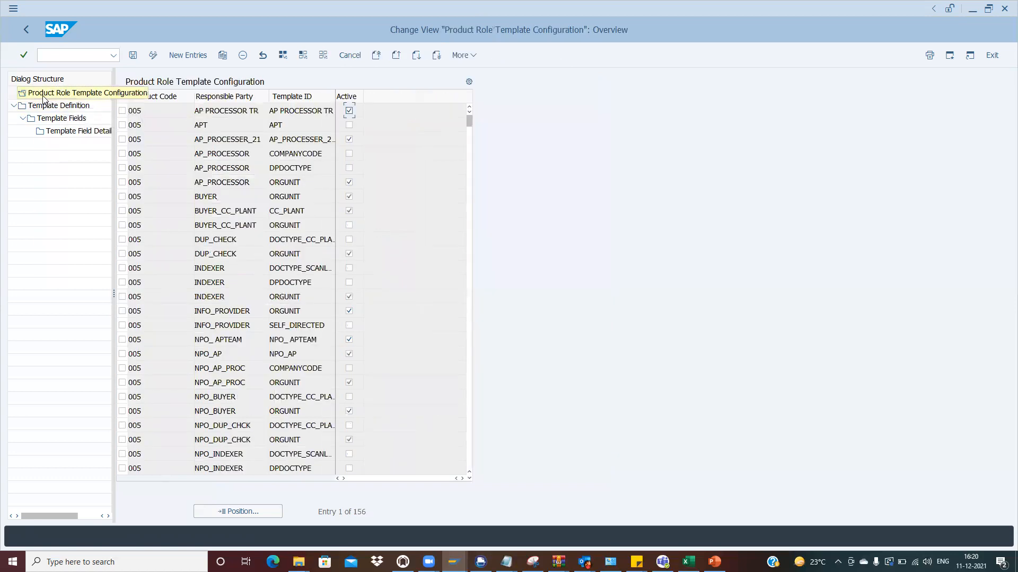
pyautogui.click(122, 110)
pyautogui.click(242, 55)
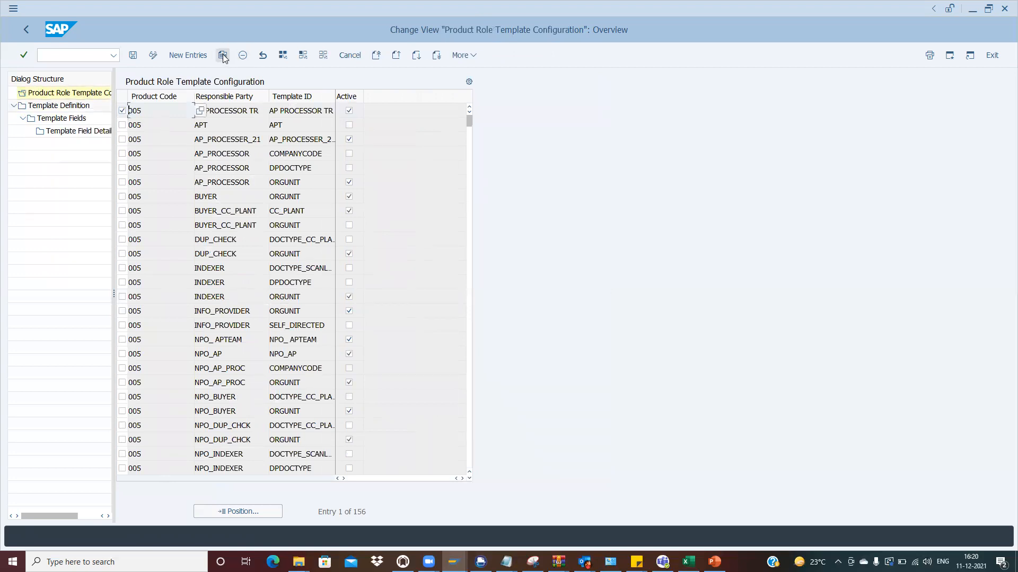
pyautogui.click(232, 111)
pyautogui.tripleClick(232, 111)
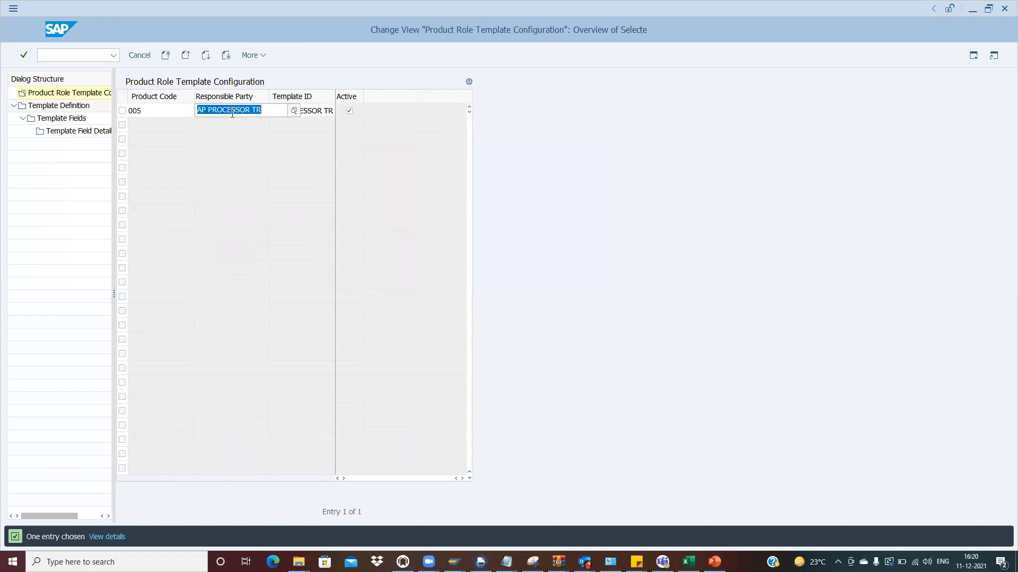
pyautogui.write('Z_AP_SAN')
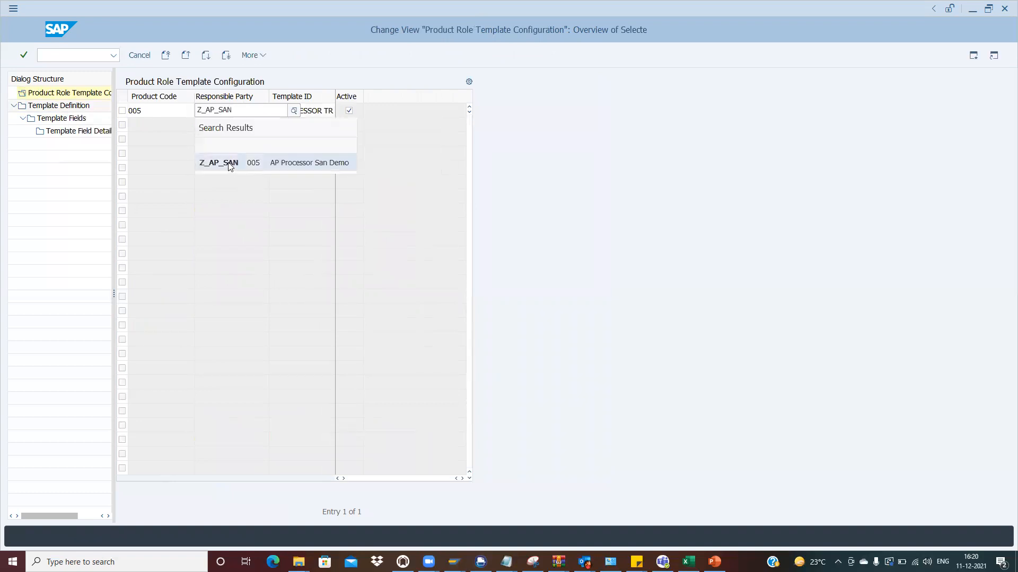
pyautogui.click(238, 165)
# Step: Set the copied entry's template ID to Z_AP_SAN, confirm the copy and save the product role template configuration
pyautogui.click(312, 110)
pyautogui.tripleClick(313, 107)
pyautogui.write('Z_AP_SAN')
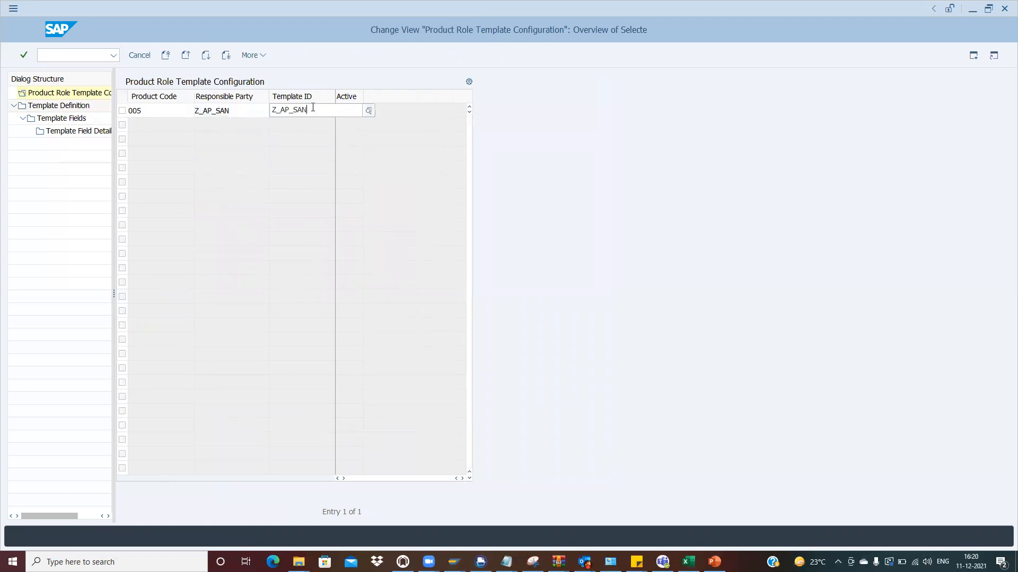
pyautogui.press('Return')
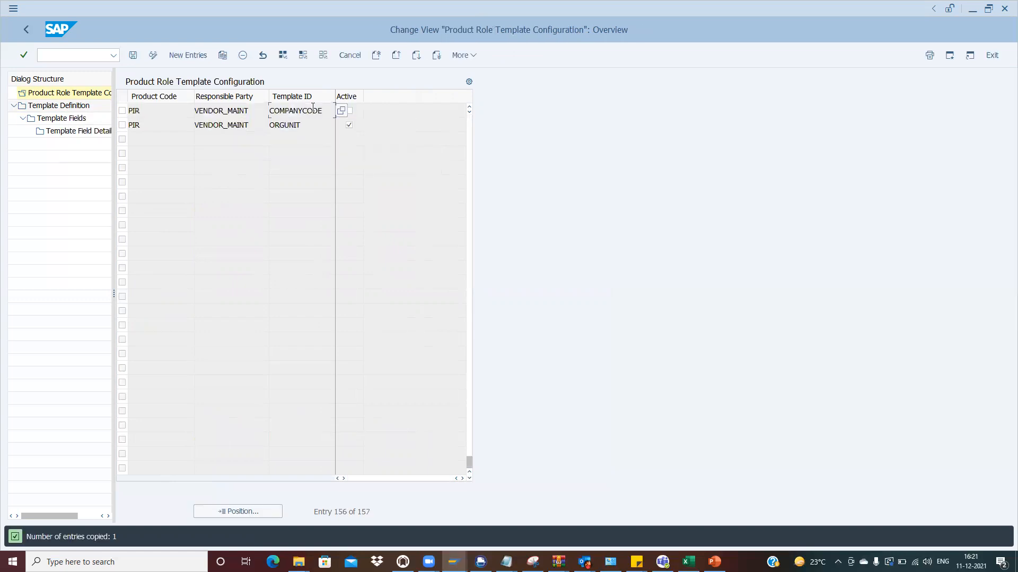
pyautogui.click(133, 55)
pyautogui.click(198, 225)
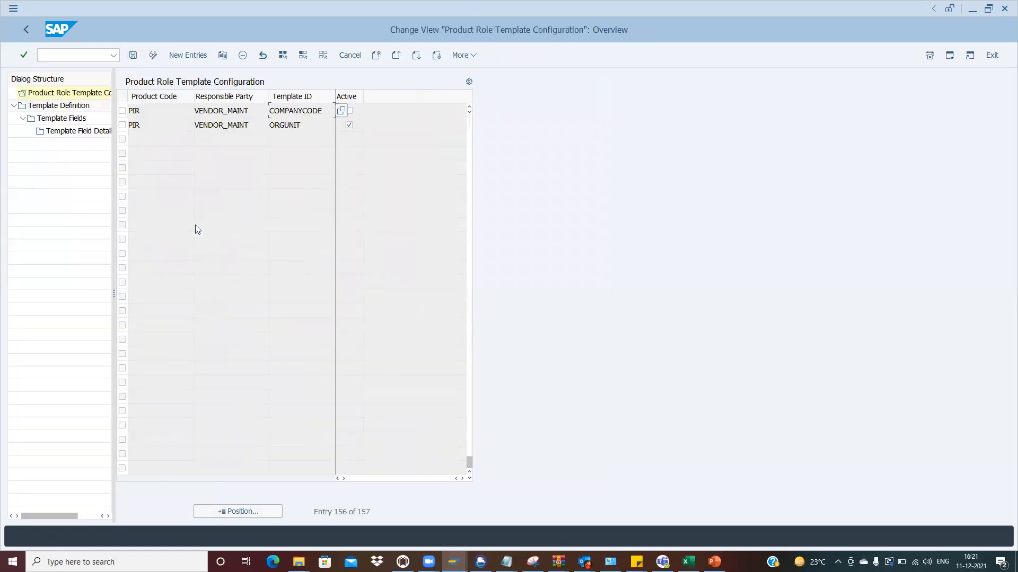
# Step: Try to position the product role template list on template ID Z_AP_SAN
pyautogui.click(470, 249)
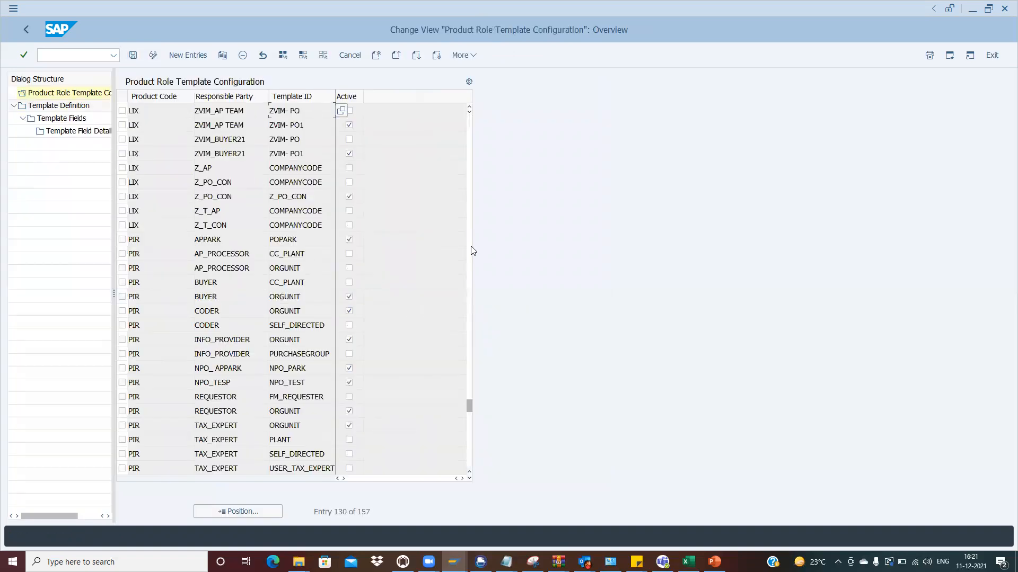
pyautogui.click(231, 512)
pyautogui.write('005')
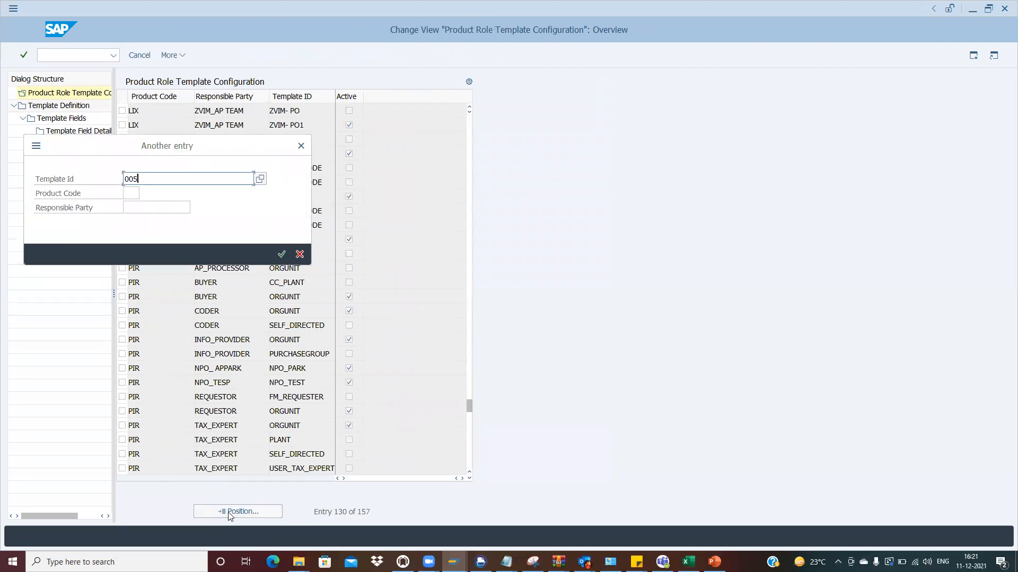
pyautogui.press('BackSpace')
pyautogui.press('BackSpace')
pyautogui.press('BackSpace')
pyautogui.write('Z_AP_SAN')
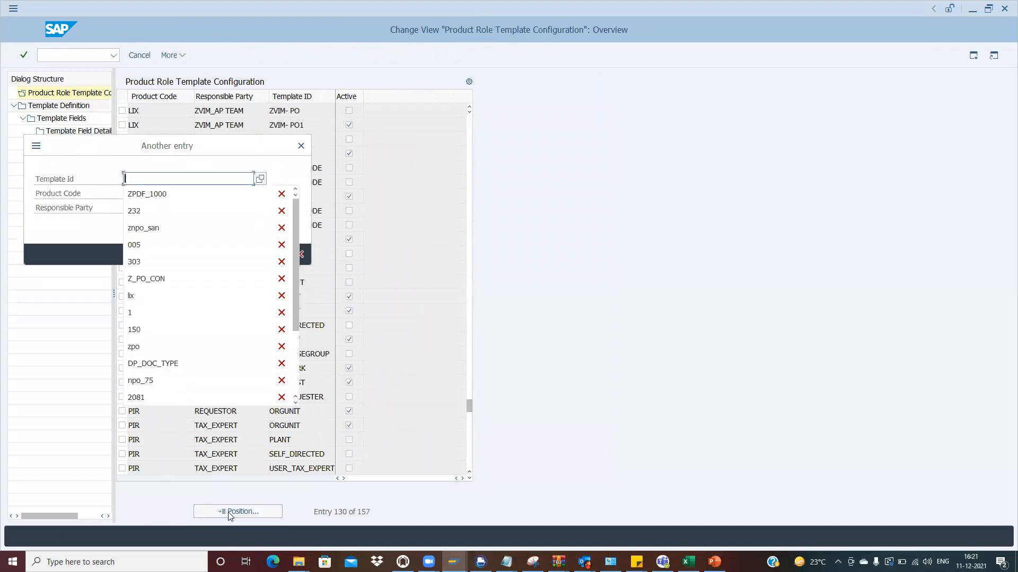
pyautogui.press('Return')
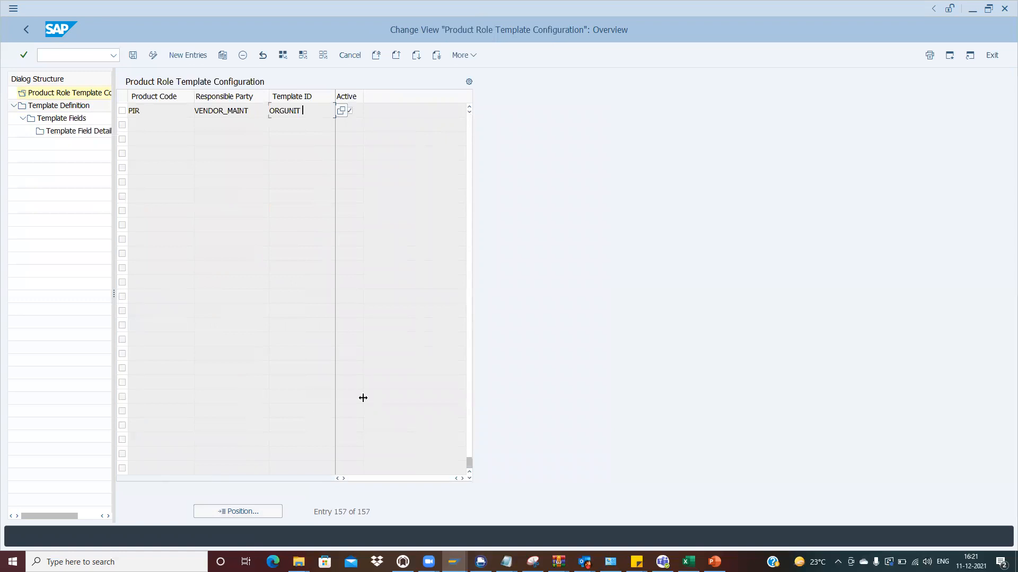
# Step: Try to position the list using template ID Z_AP_SAN, product code 005 and responsible party Z_AP_SAN
pyautogui.click(238, 512)
pyautogui.write('Z_AP_SAN')
pyautogui.click(135, 193)
pyautogui.write('00')
pyautogui.write('Z_AP_SAN')
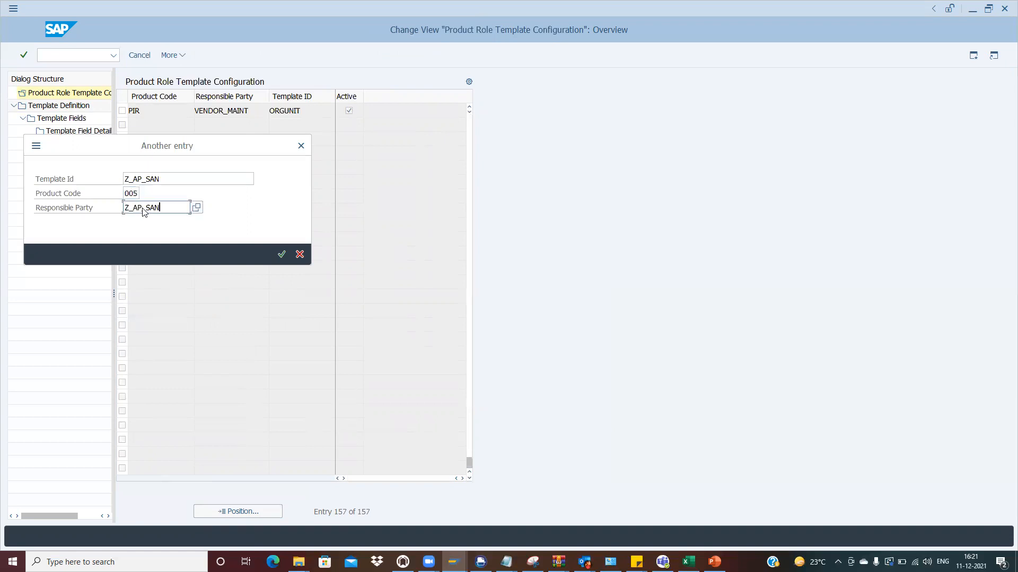
pyautogui.press('Return')
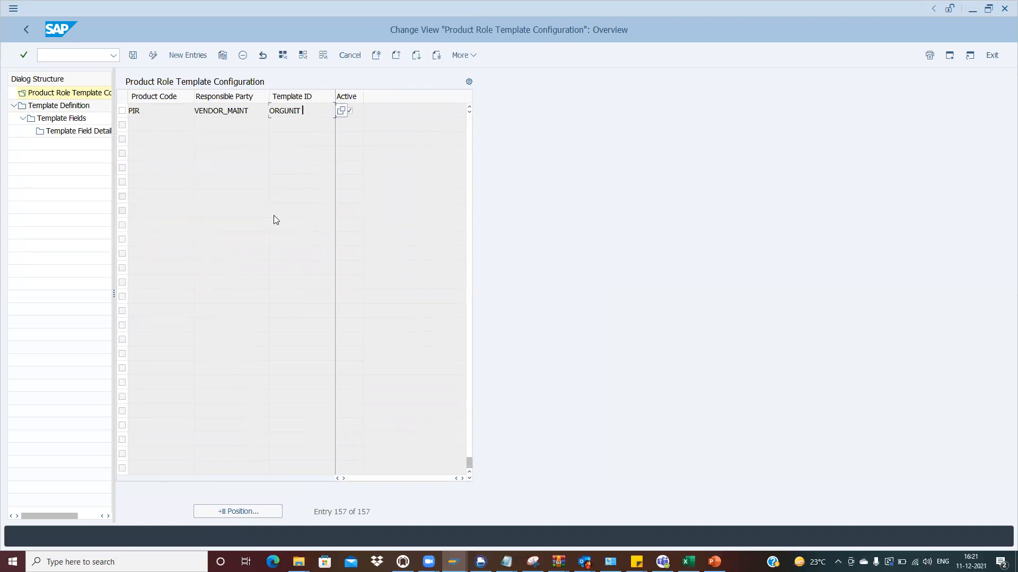
# Step: Locate the product code 005 entry that assigns template Z_AP_SAN to role Z_AP_SAN, select it and save
pyautogui.click(470, 295)
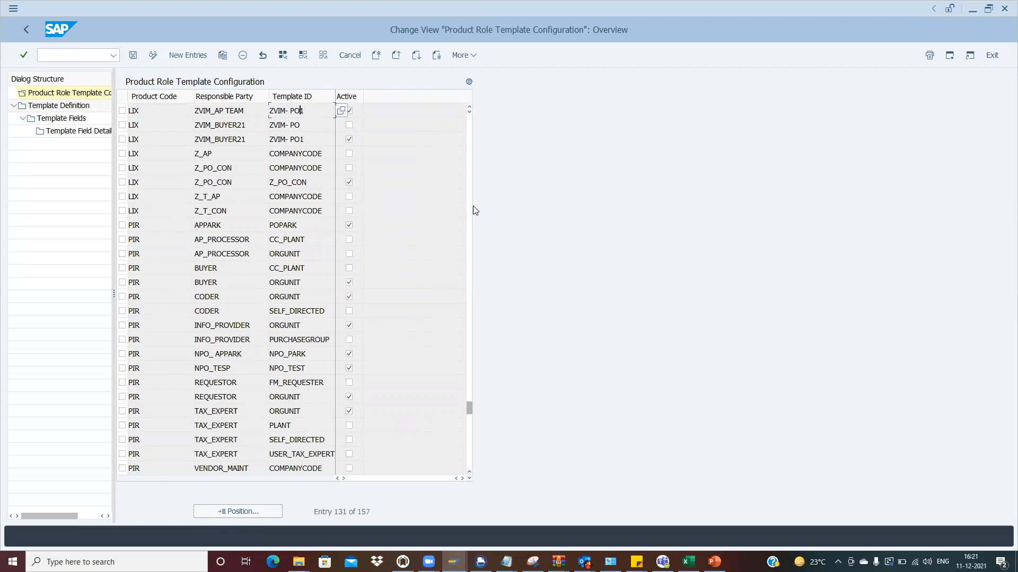
pyautogui.click(470, 210)
pyautogui.click(470, 189)
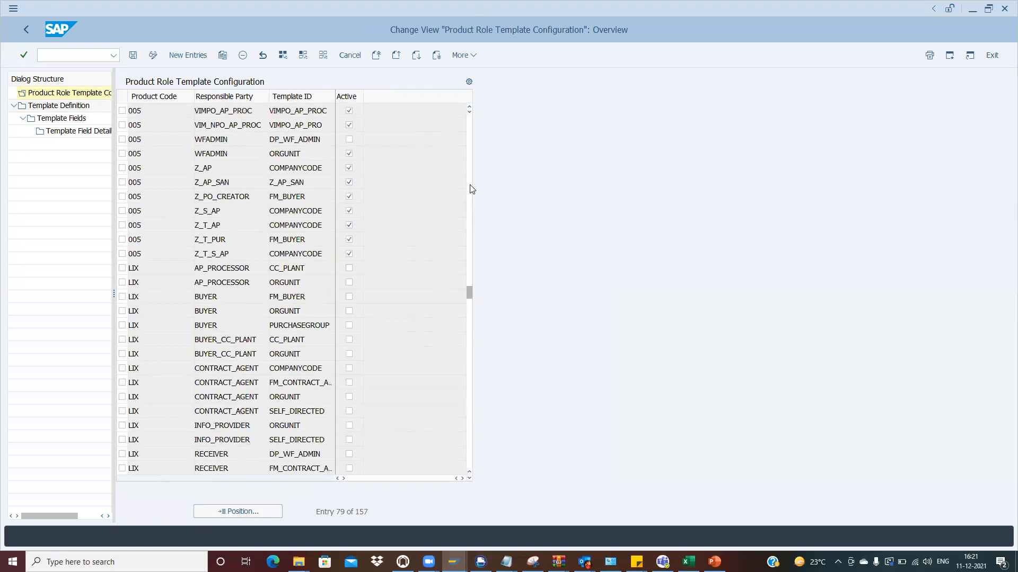
pyautogui.click(471, 189)
pyautogui.click(471, 189)
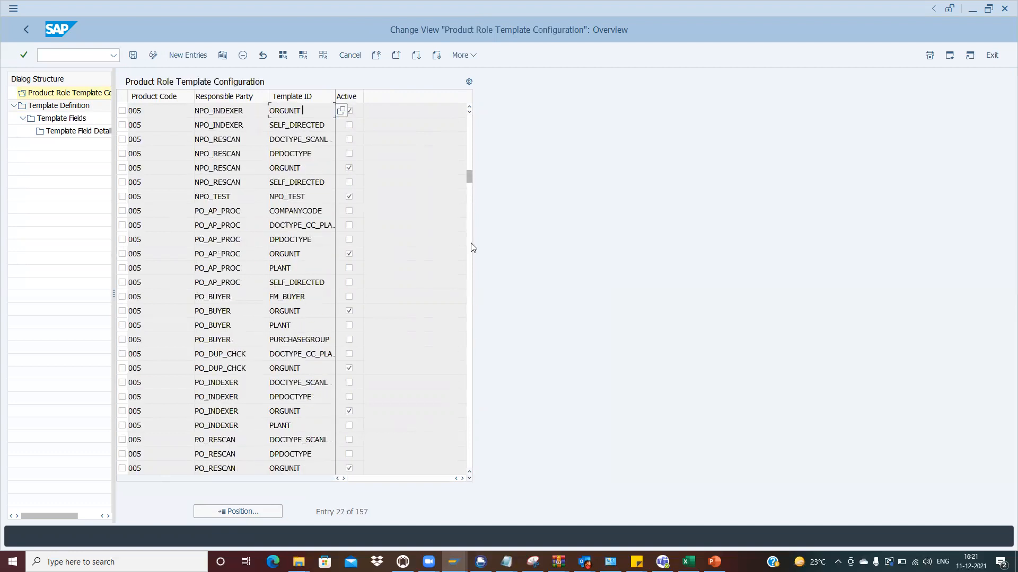
pyautogui.click(471, 203)
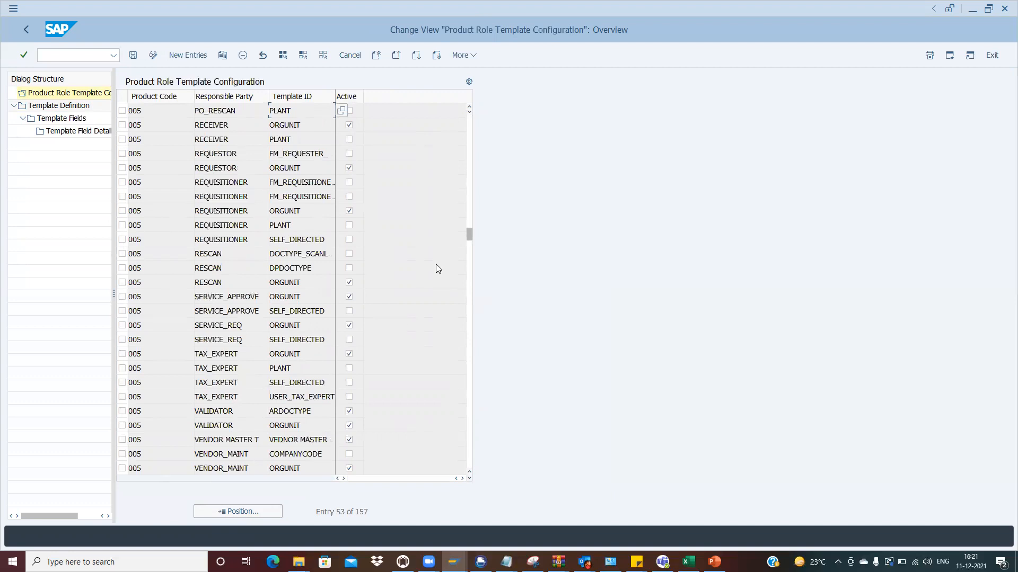
pyautogui.click(469, 262)
pyautogui.click(236, 182)
pyautogui.click(121, 183)
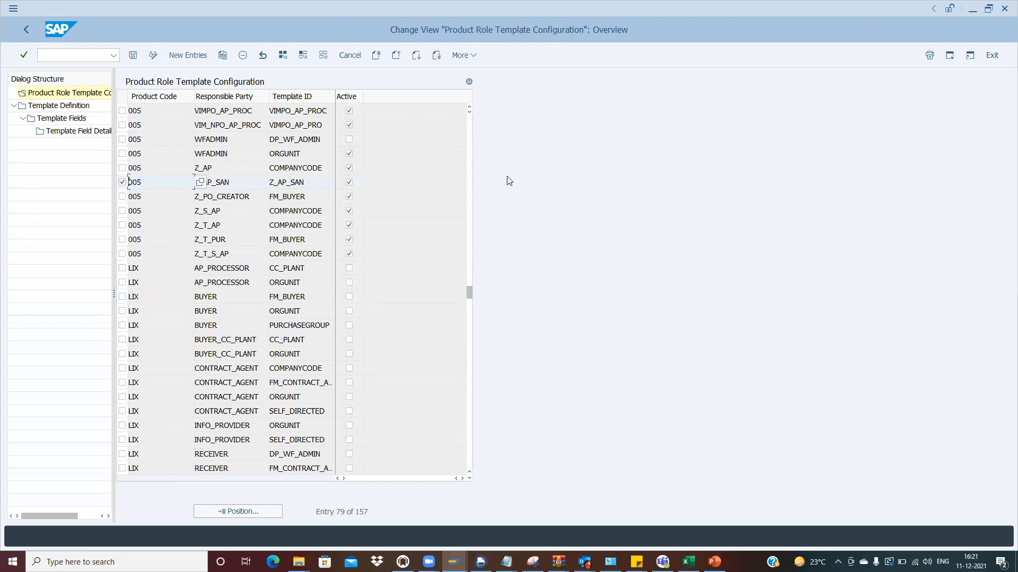
pyautogui.click(133, 55)
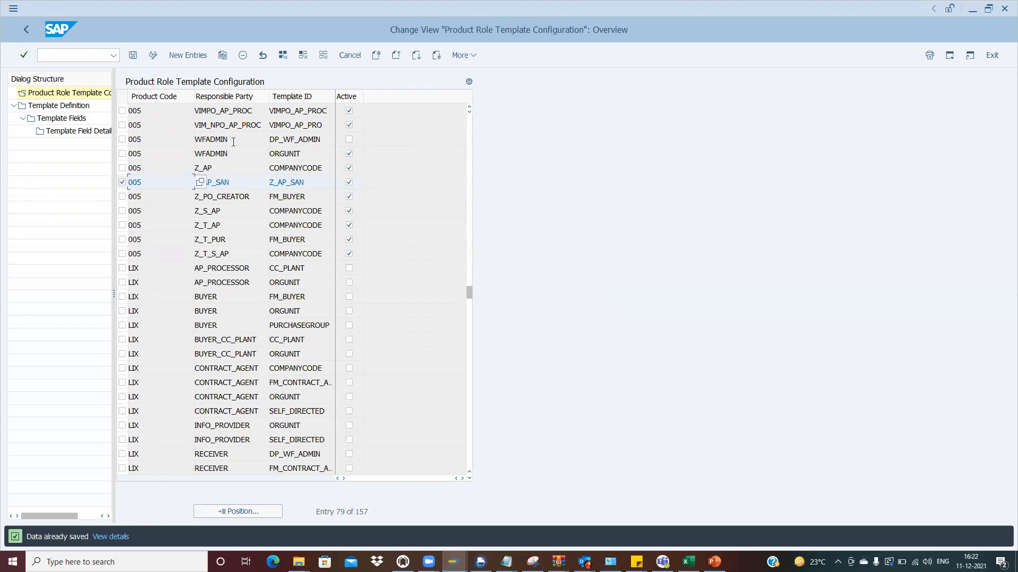
# Step: Open the template-based Role / User Management transaction from the transaction history
pyautogui.click(110, 56)
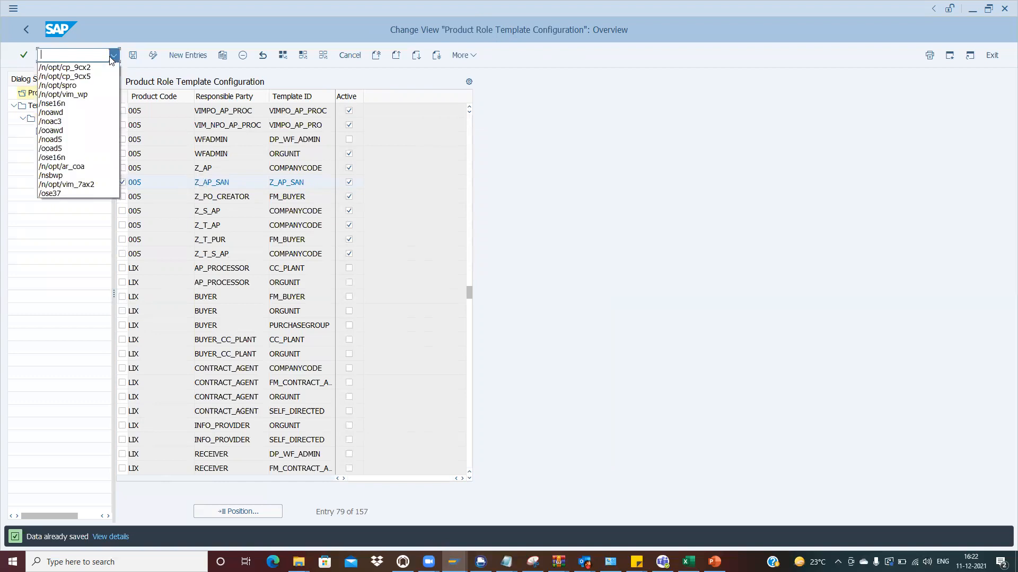
pyautogui.click(93, 67)
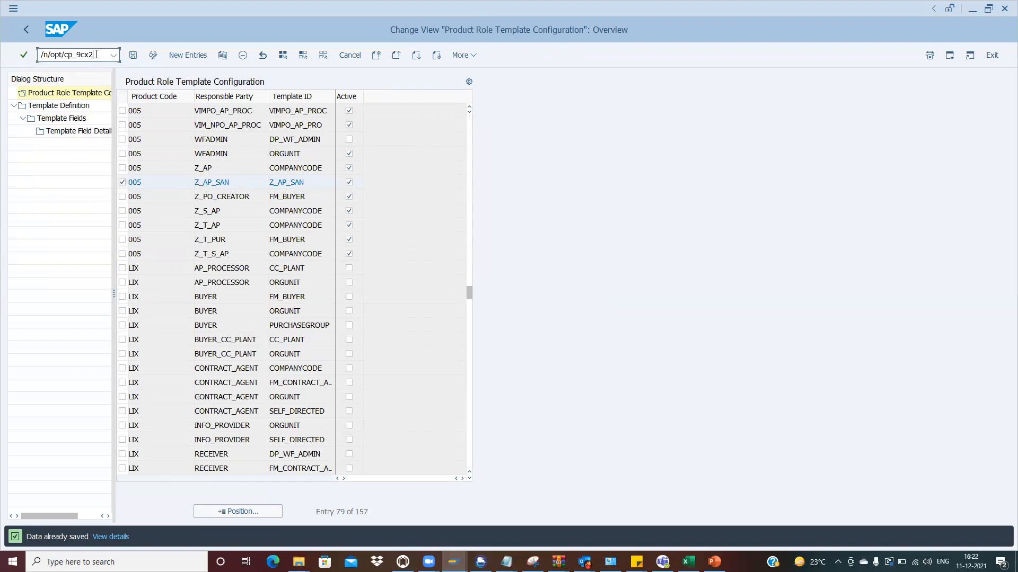
pyautogui.press('Return')
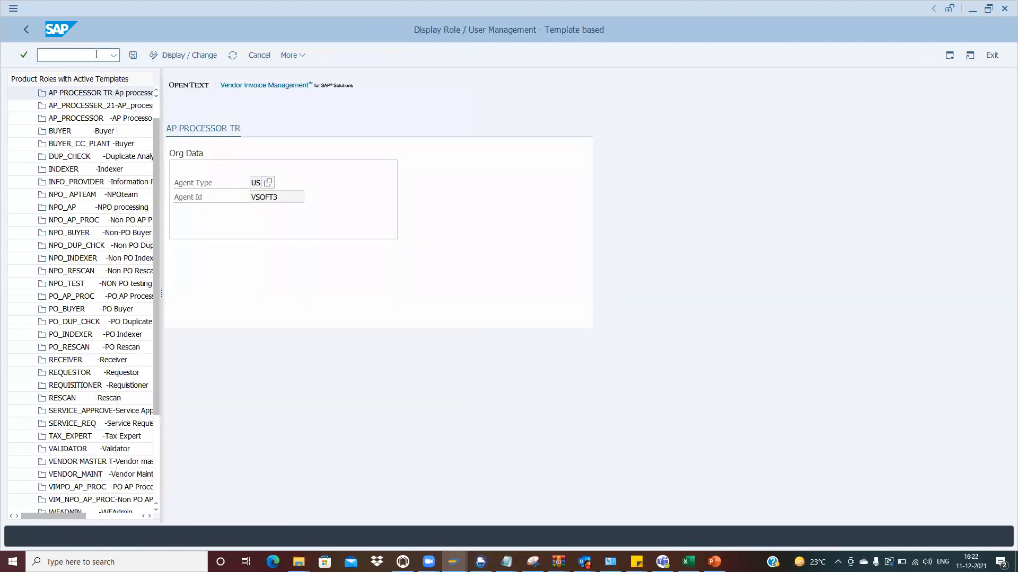
# Step: Display the Z_AP_SAN role under product code 005 and review its agent type and agent ID
pyautogui.scroll(1, 158, 111)
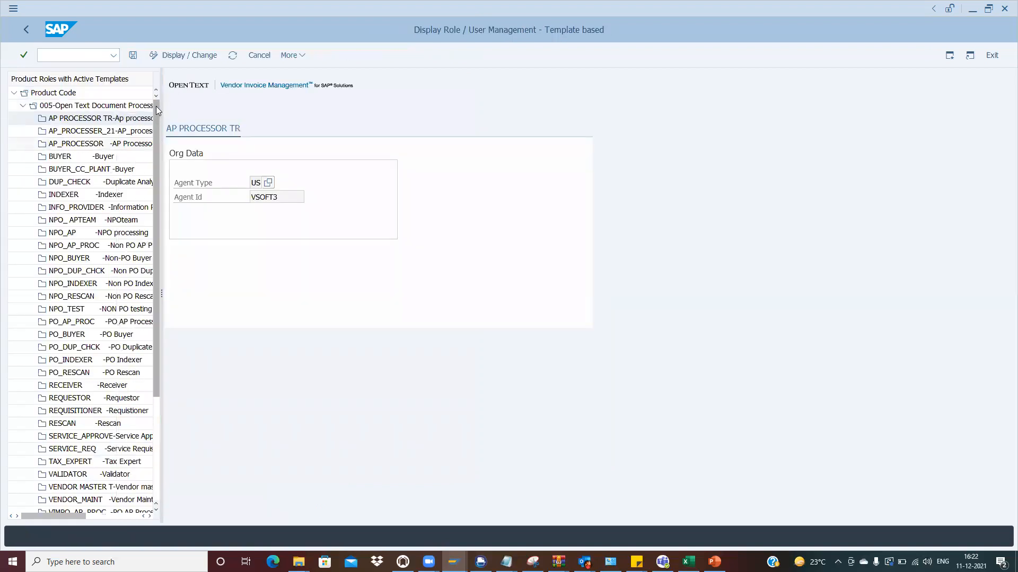
pyautogui.moveTo(158, 110); pyautogui.dragTo(159, 204)
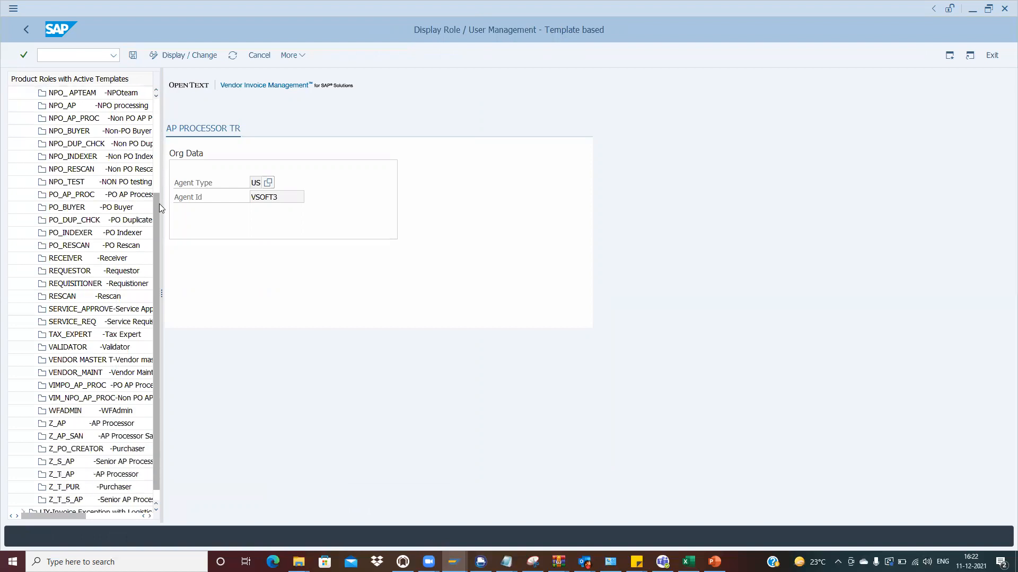
pyautogui.click(59, 439)
pyautogui.click(257, 183)
pyautogui.click(289, 200)
pyautogui.click(254, 184)
pyautogui.click(276, 201)
pyautogui.moveTo(293, 199); pyautogui.dragTo(220, 209)
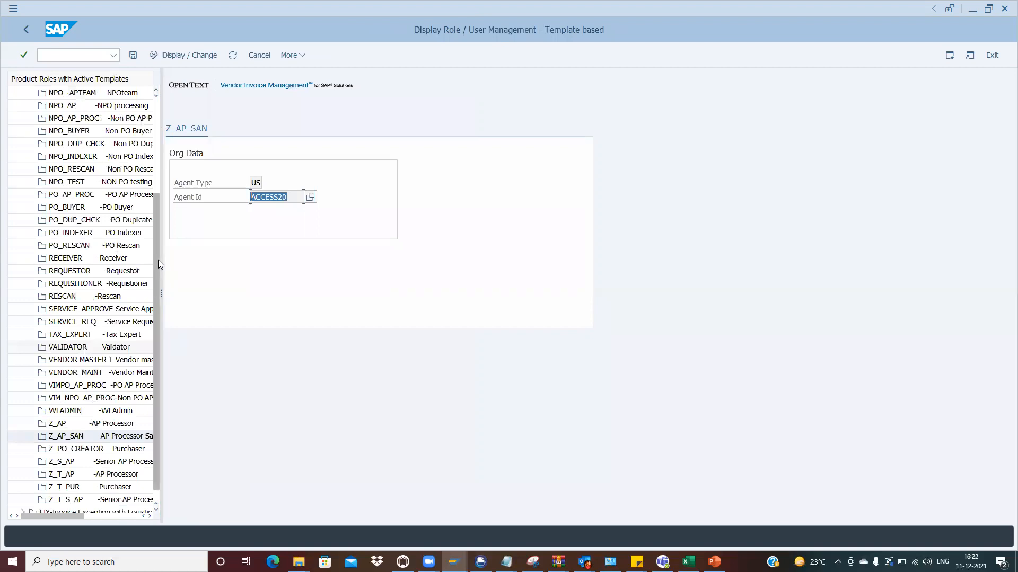
pyautogui.moveTo(158, 254); pyautogui.dragTo(163, 160)
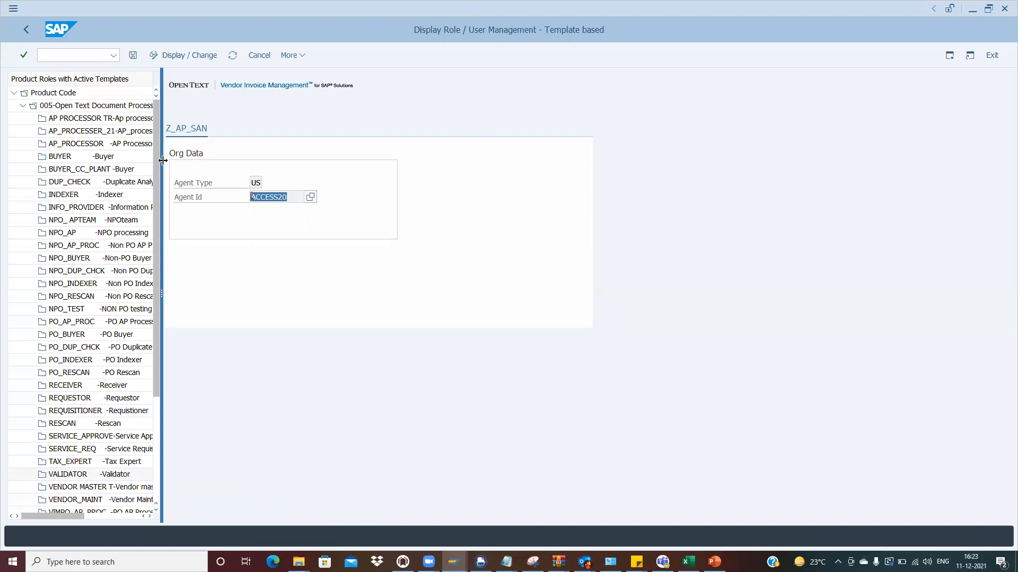
# Step: Switch to the PowerPoint VIM session presentation and review the VIM roles slides on creating roles and role templates
pyautogui.hotkey('alt', 'Tab')
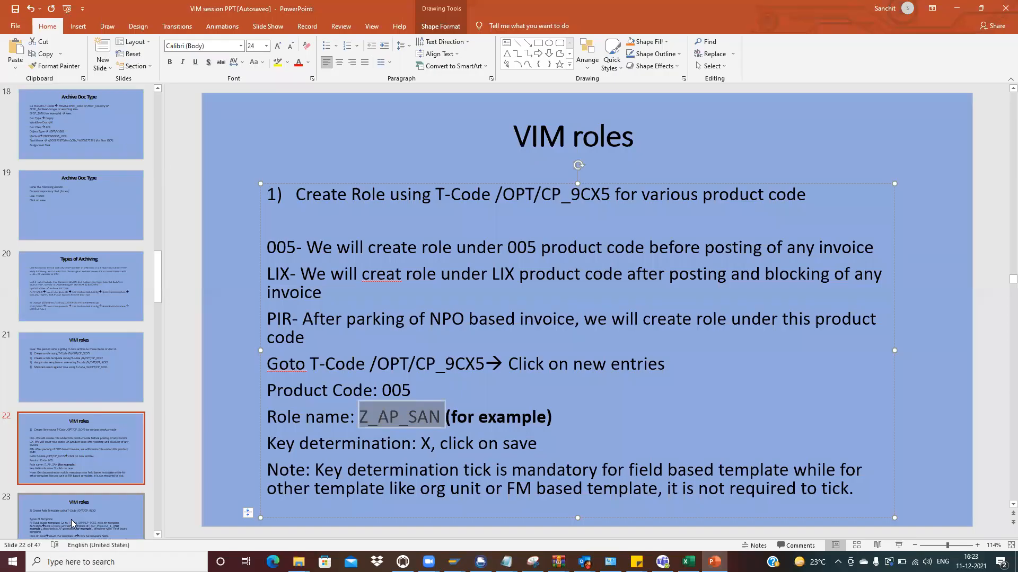
pyautogui.click(65, 522)
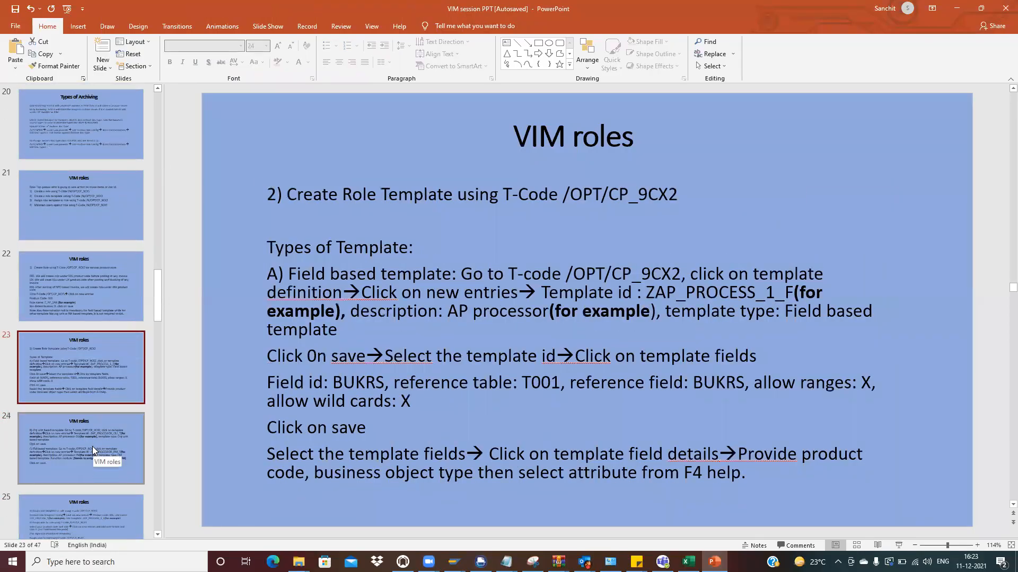
pyautogui.click(92, 446)
pyautogui.click(99, 354)
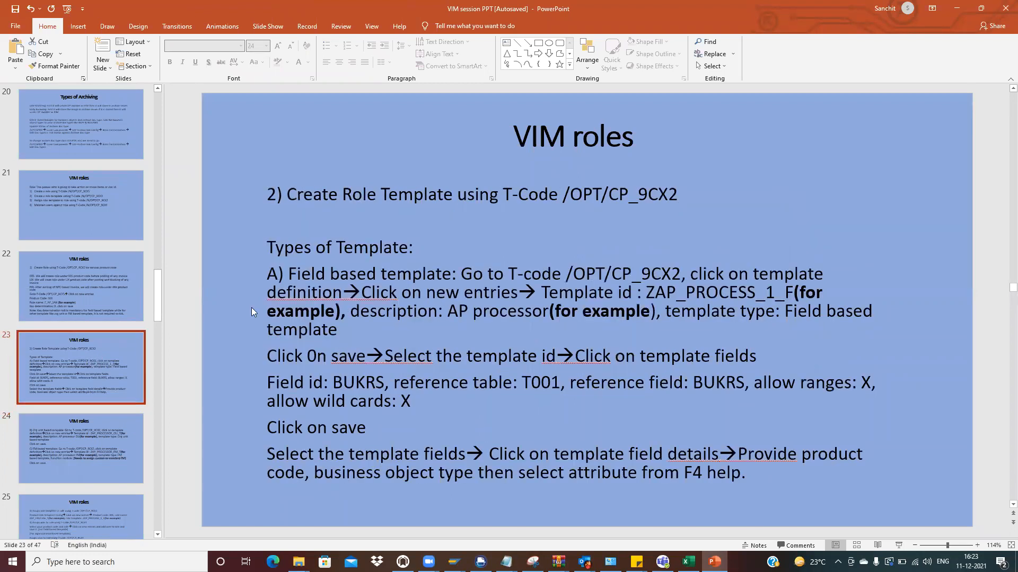
pyautogui.click(86, 287)
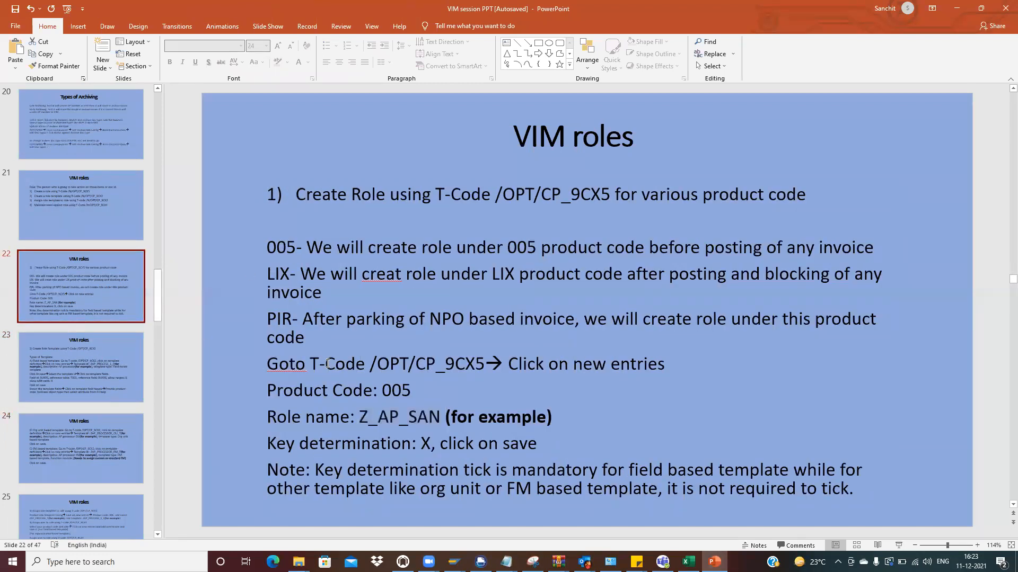
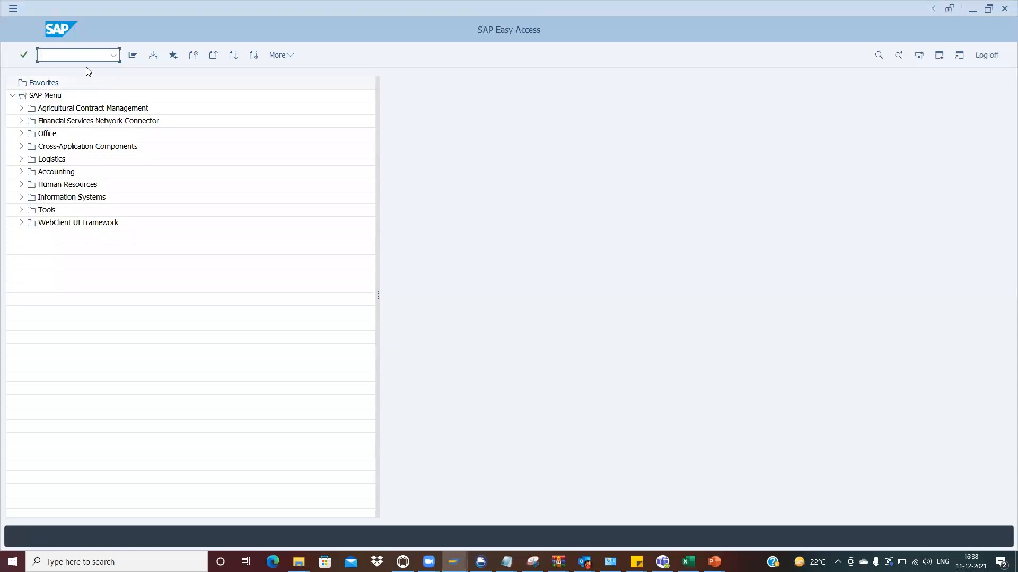
# Step: Run /n/opt/spro in SAP and open Maintain Process Types under Document Processing Configuration, Process Configuration
pyautogui.write('/n/opt/spro')
pyautogui.press('Return')
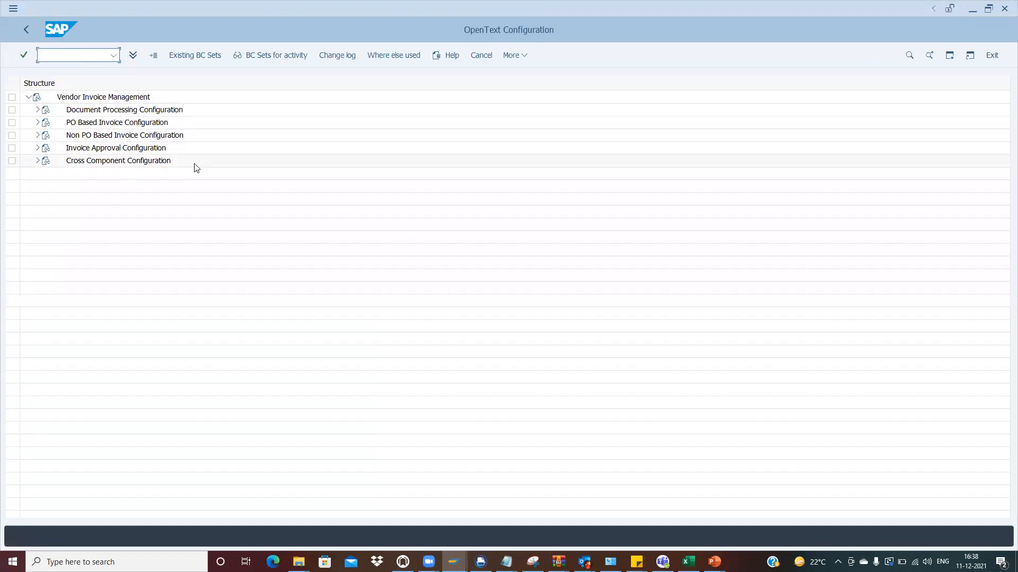
pyautogui.click(37, 111)
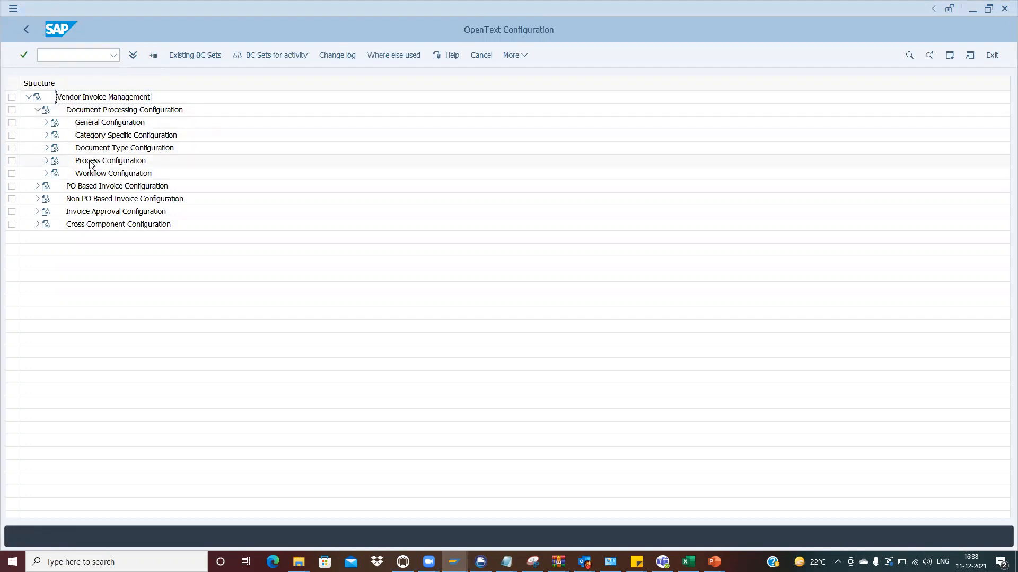
pyautogui.click(47, 161)
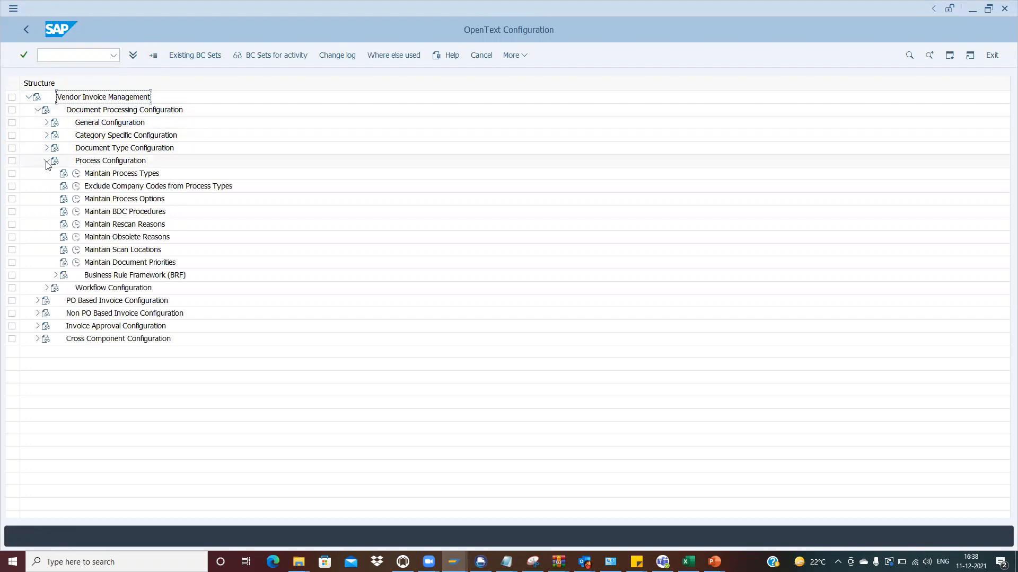
pyautogui.click(127, 174)
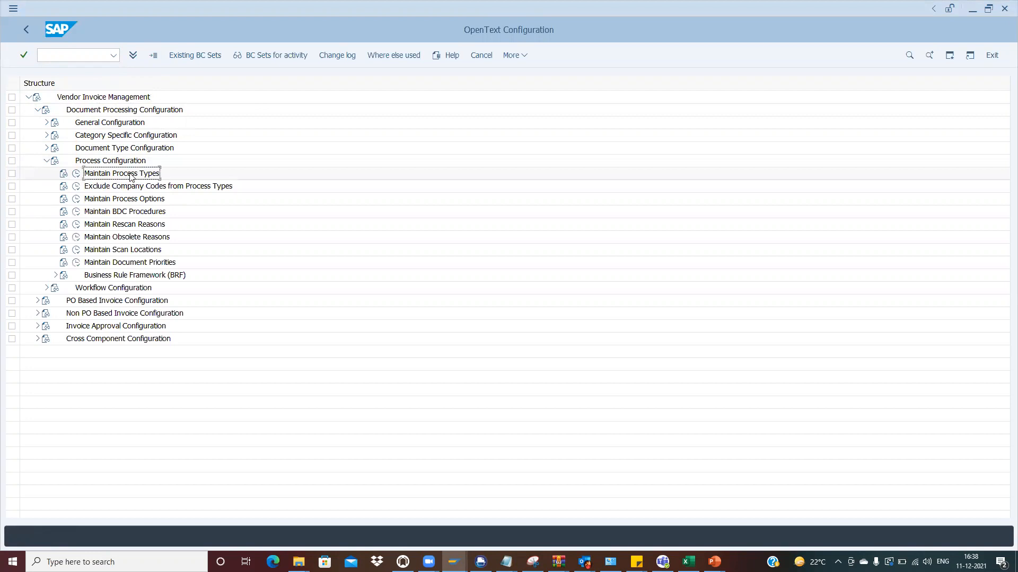
pyautogui.click(77, 175)
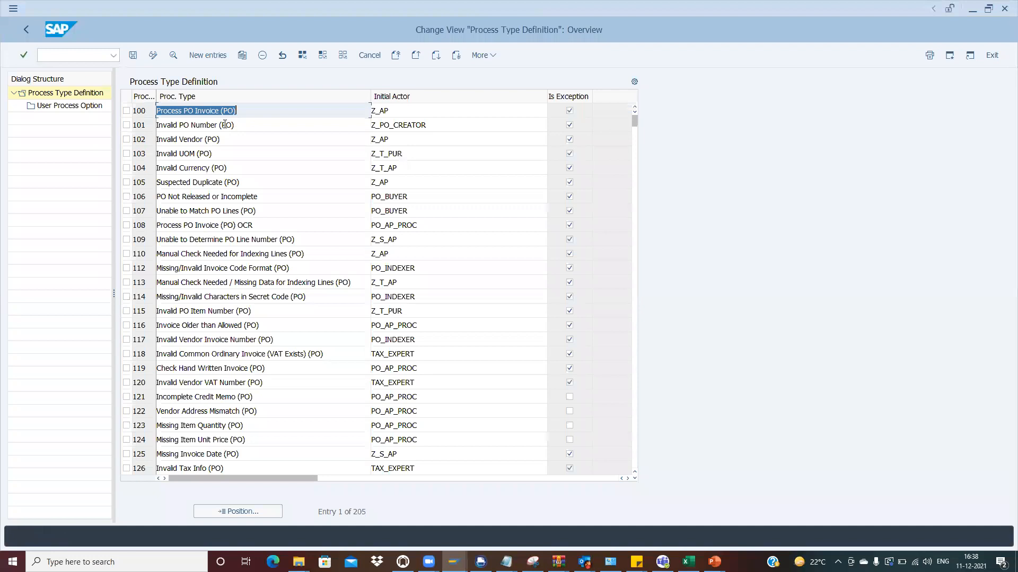
# Step: Review the PO process types 100 to 105, from Process PO Invoice to Suspected Duplicate
pyautogui.click(142, 111)
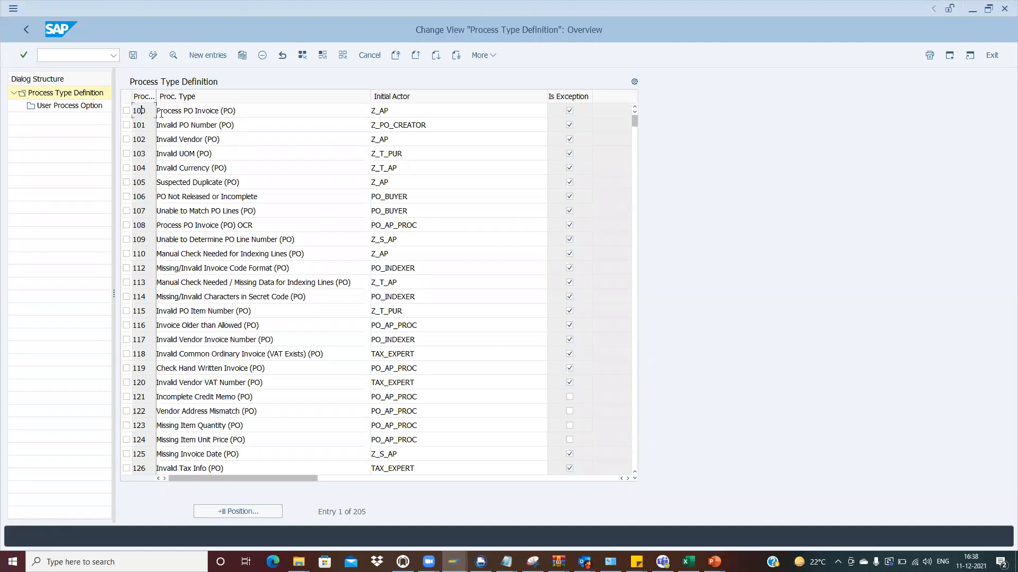
pyautogui.click(234, 126)
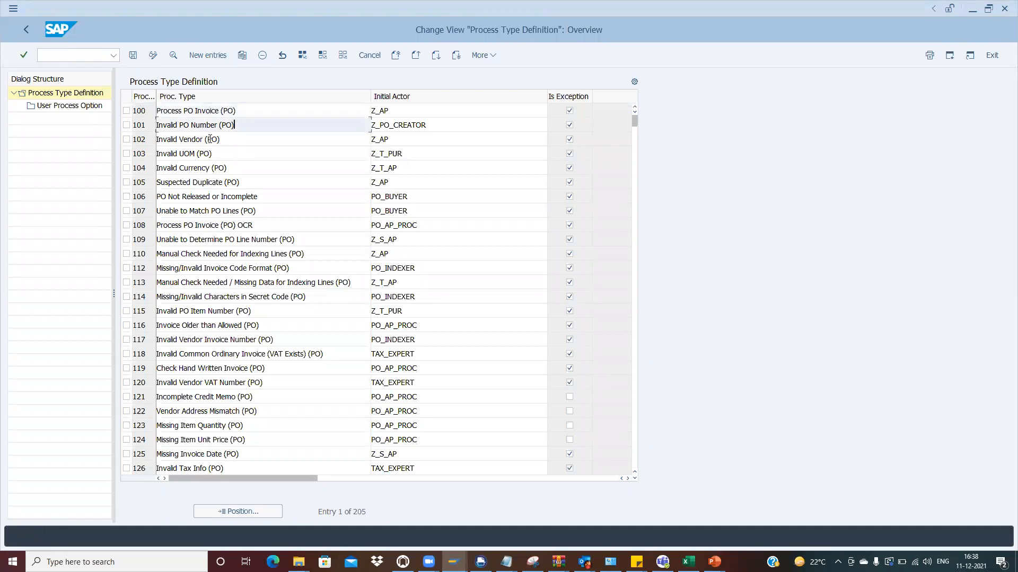
pyautogui.click(216, 139)
pyautogui.click(197, 154)
pyautogui.click(254, 168)
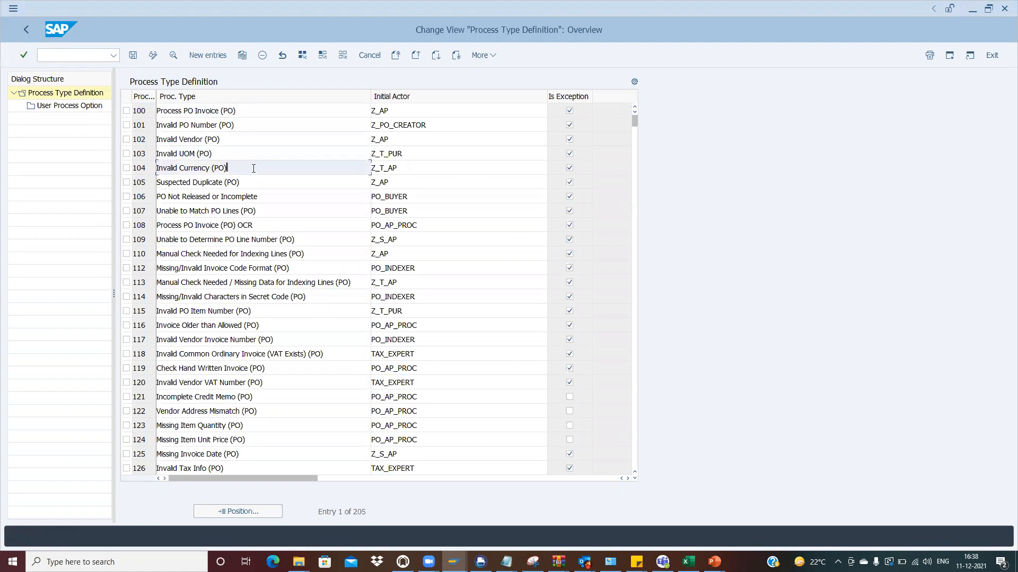
pyautogui.click(248, 182)
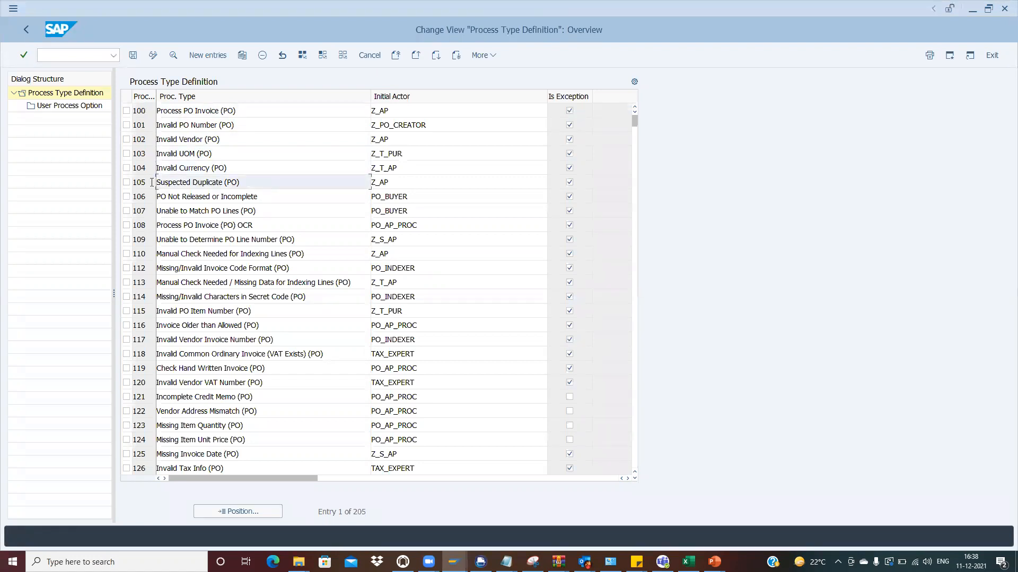
# Step: Browse past the remaining PO process types and review the non-PO process types 201 to 205
pyautogui.click(634, 140)
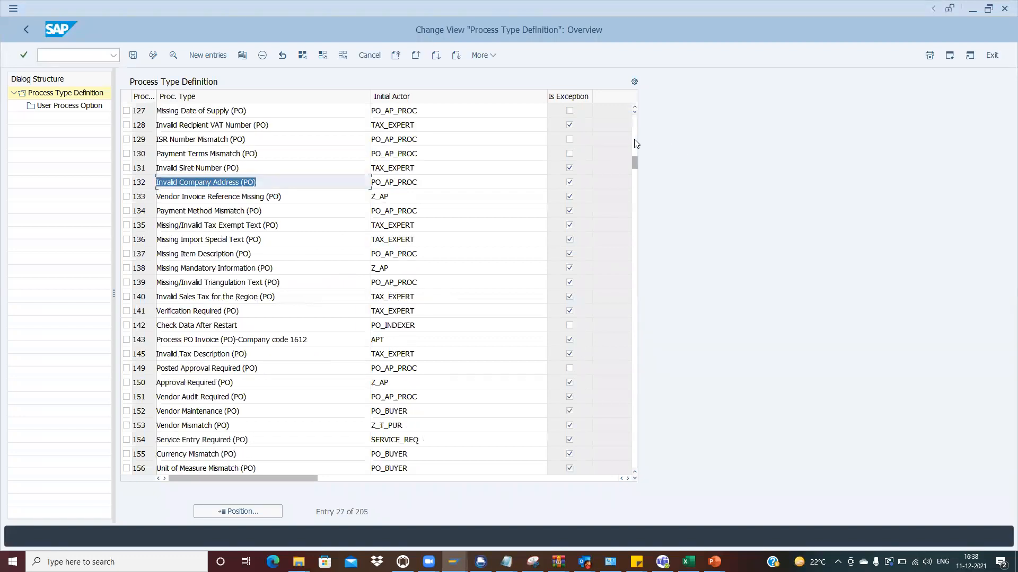
pyautogui.click(635, 191)
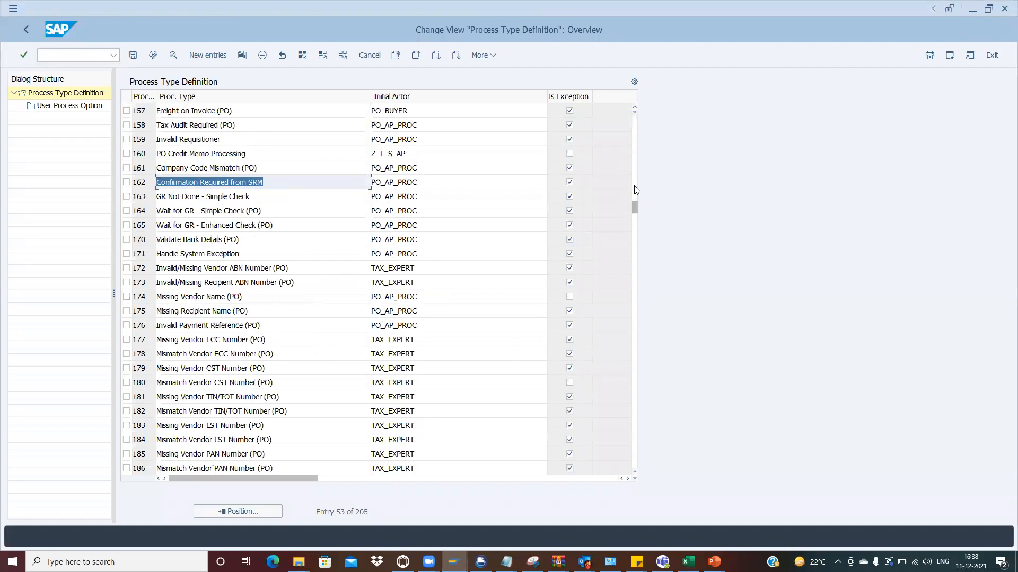
pyautogui.click(636, 234)
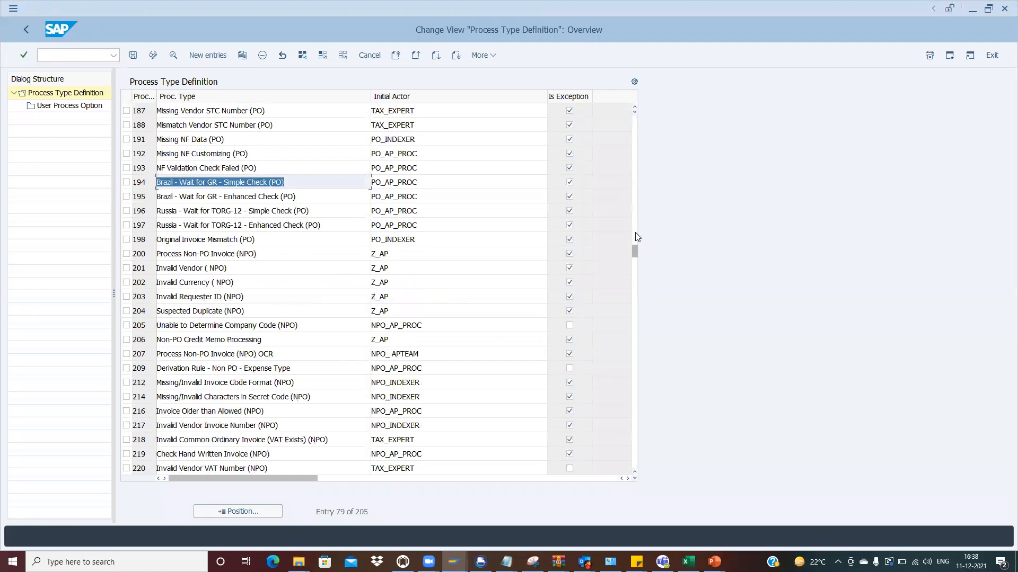
pyautogui.click(235, 268)
pyautogui.click(245, 281)
pyautogui.click(248, 295)
pyautogui.click(255, 309)
pyautogui.click(272, 326)
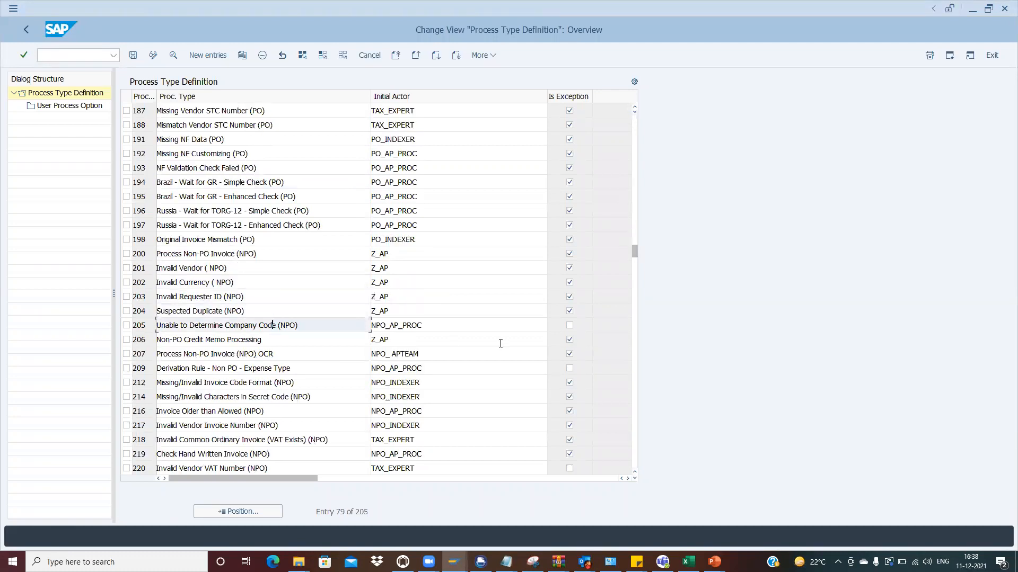
# Step: Review the down payment process types, including Invalid Vendor (DWN), and the Tolerance exceeded (PO) process type 406
pyautogui.click(636, 276)
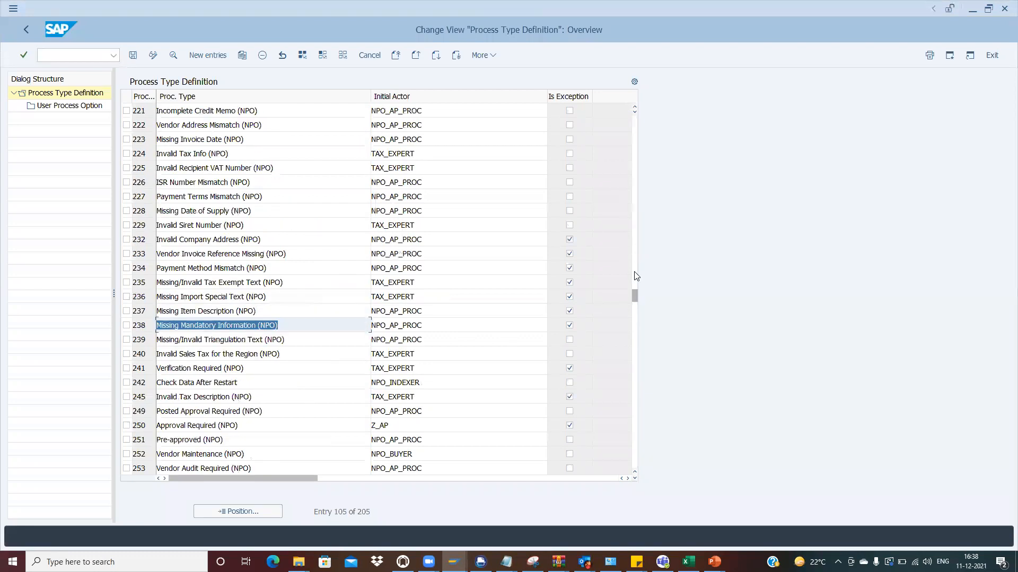
pyautogui.click(637, 314)
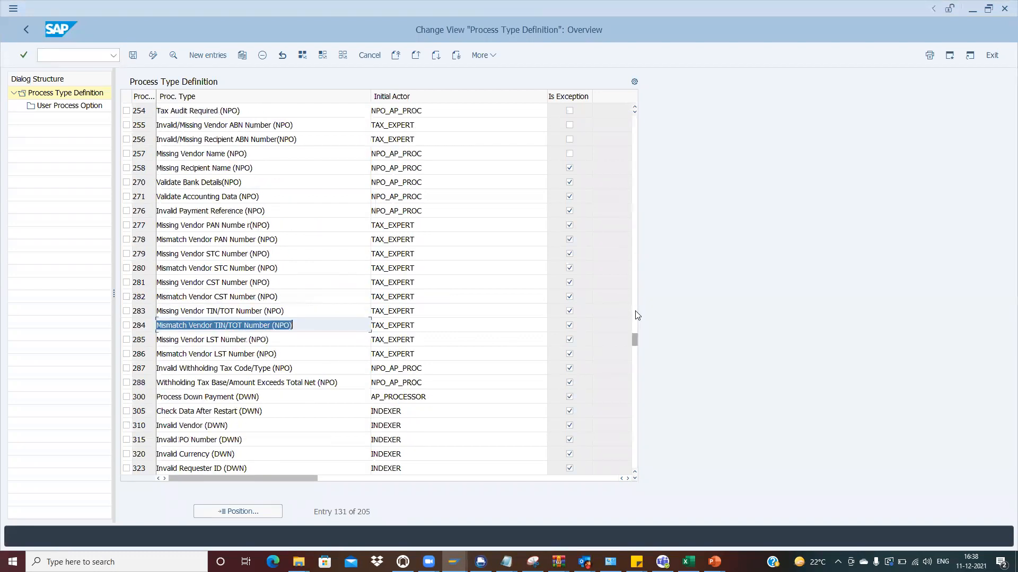
pyautogui.click(295, 425)
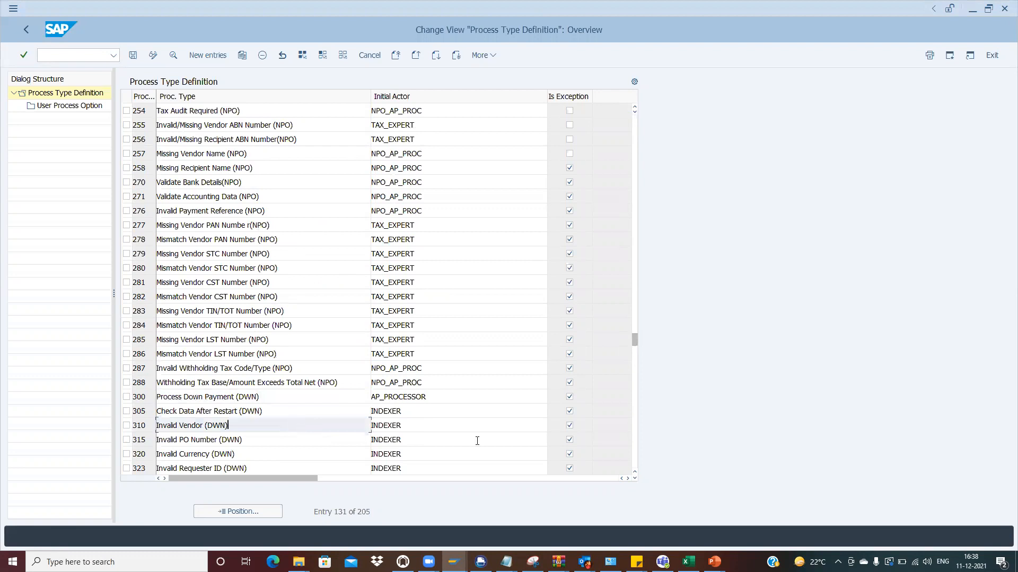
pyautogui.click(636, 357)
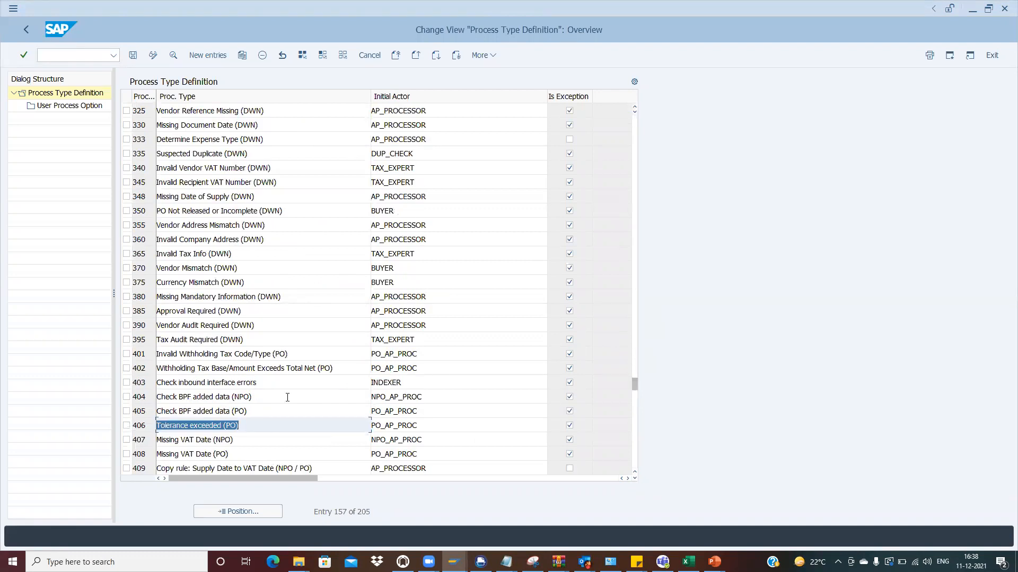
pyautogui.click(248, 420)
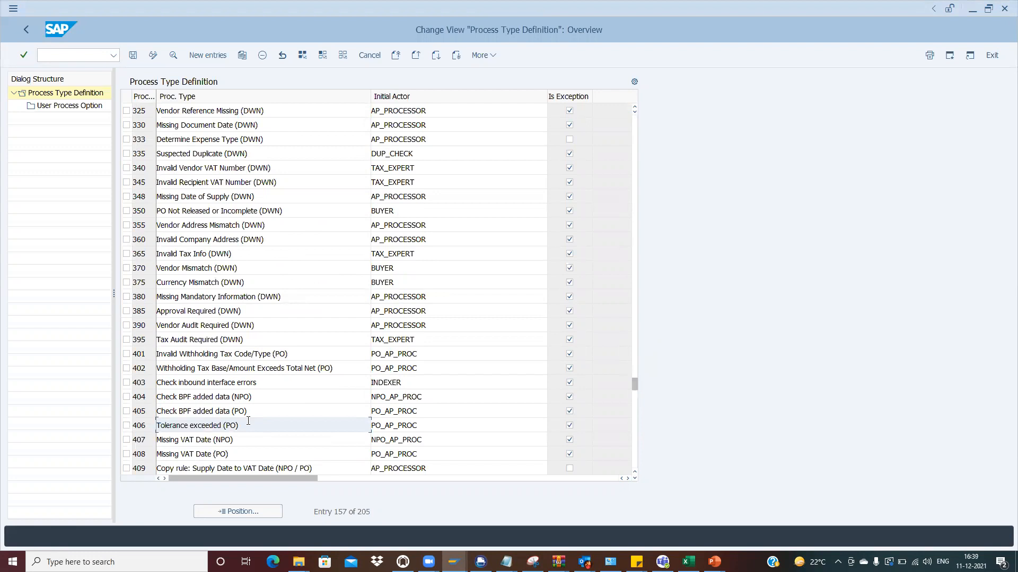
# Step: Review the process types in the 700 and 800 ranges and return to Suspected Duplicate (PO), process type 105
pyautogui.click(636, 404)
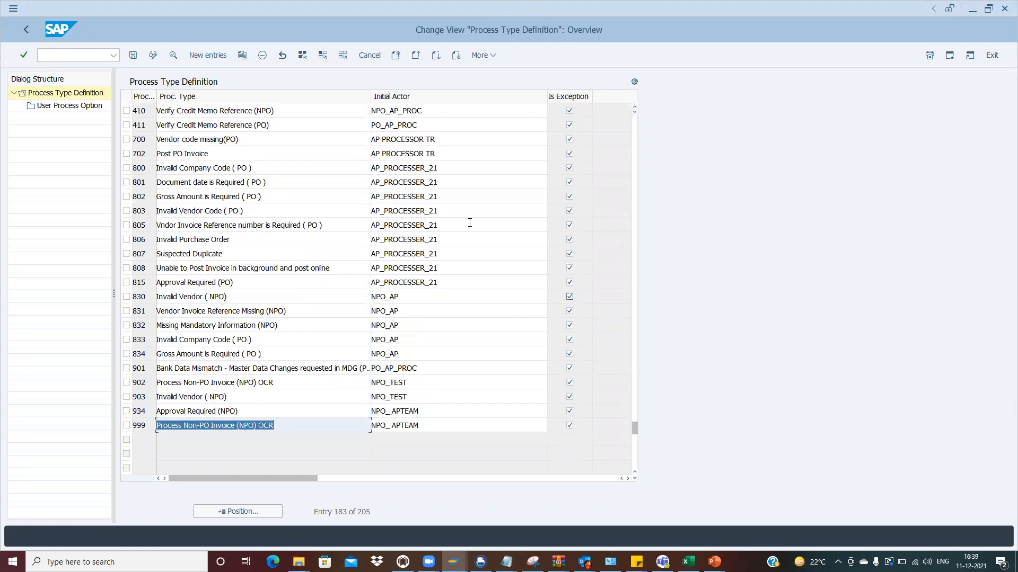
pyautogui.click(227, 137)
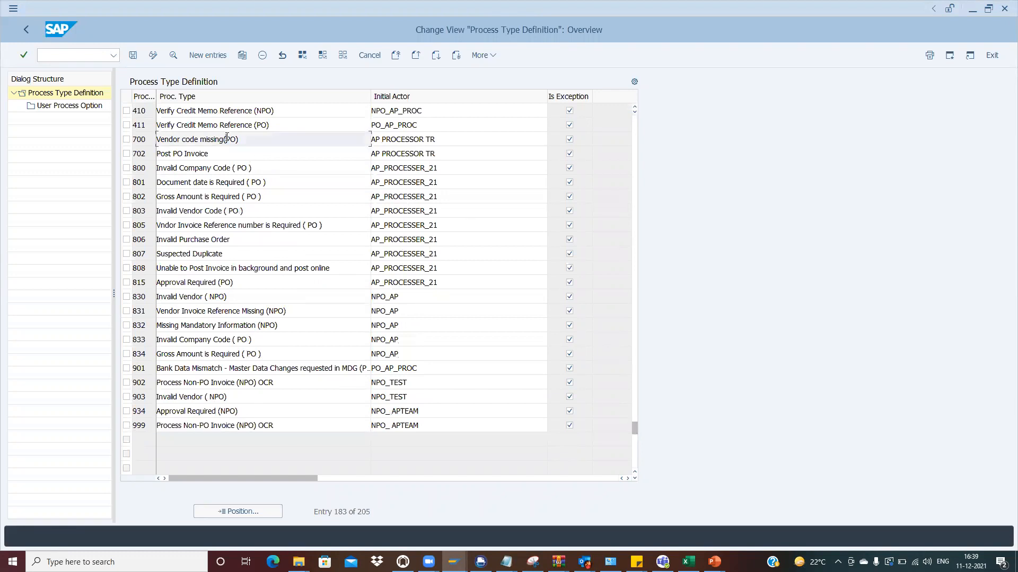
pyautogui.click(201, 194)
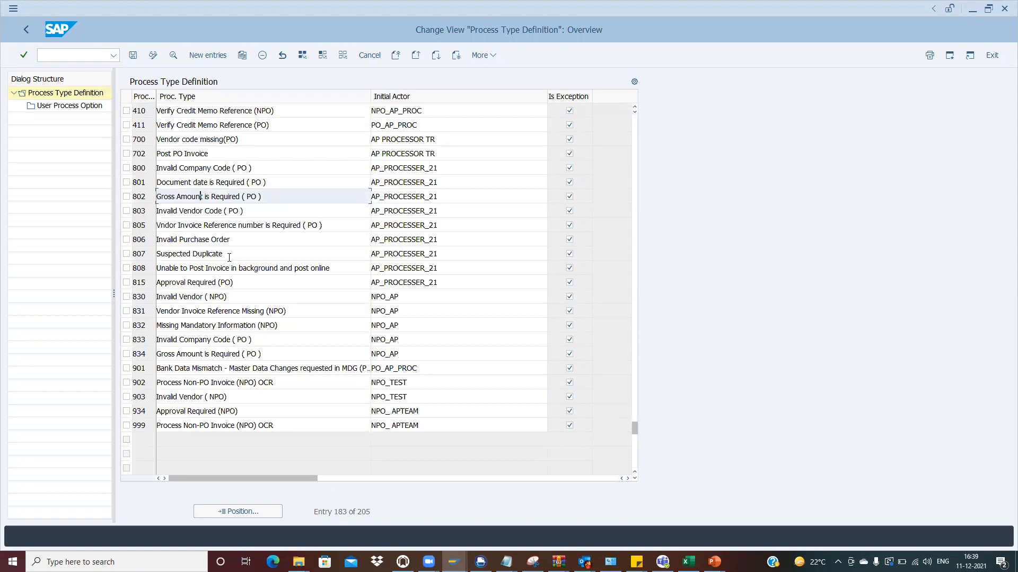
pyautogui.moveTo(635, 429); pyautogui.dragTo(634, 109)
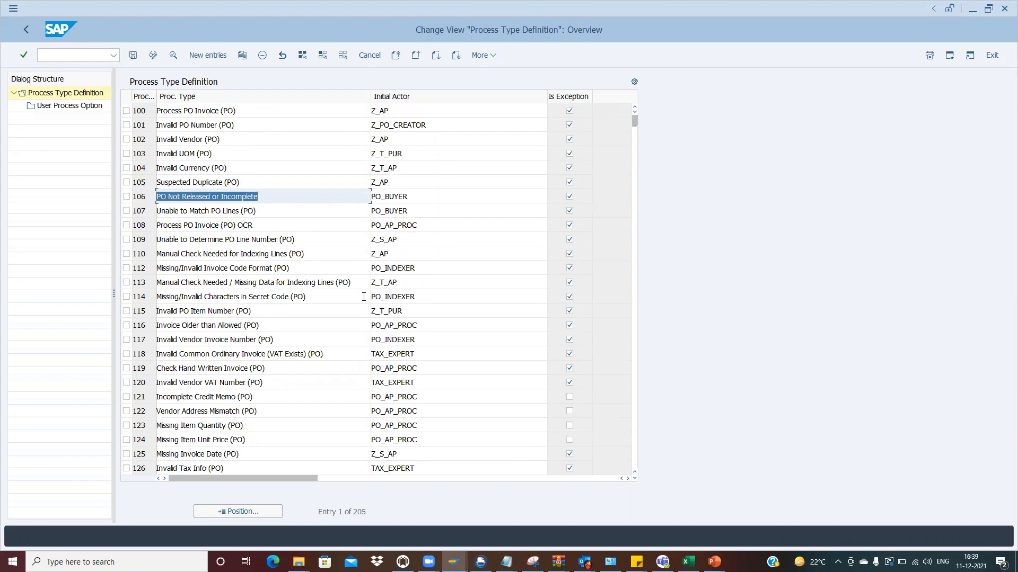
pyautogui.click(258, 184)
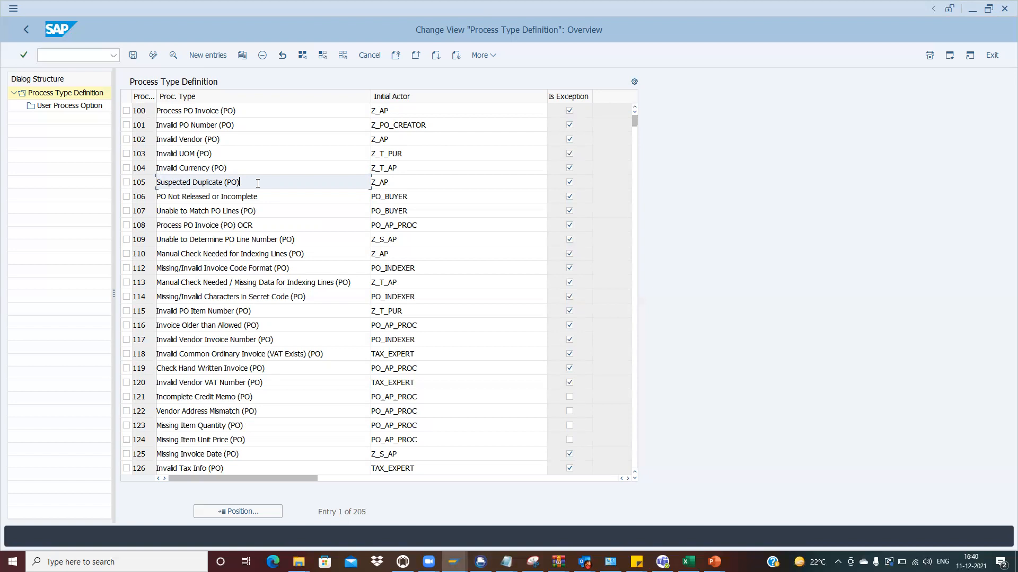
# Step: Examine the details of process type 105, Suspected Duplicate (PO), including its initial role and Initial Actor FM, and return to the configuration structure
pyautogui.click(126, 182)
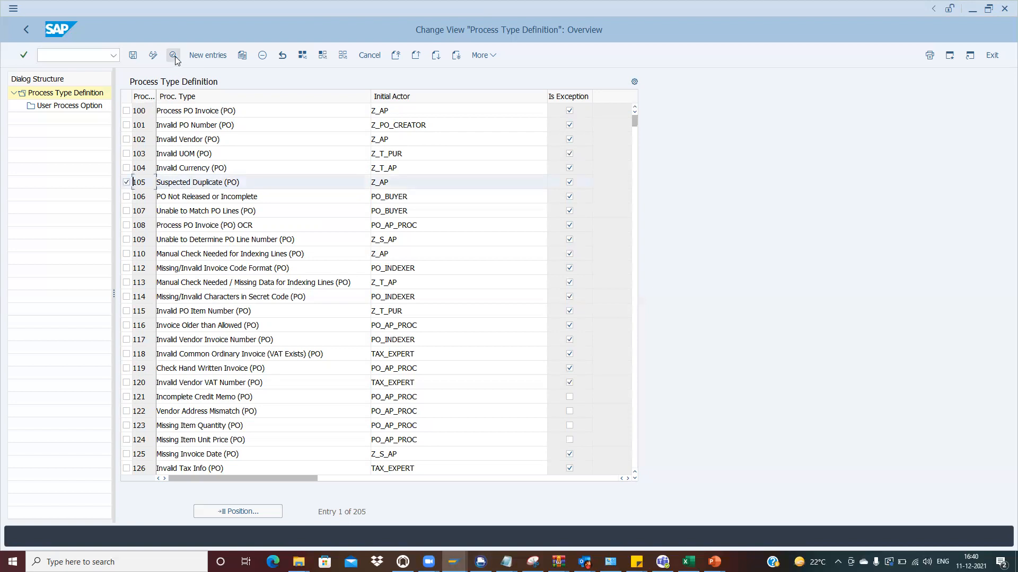
pyautogui.click(174, 56)
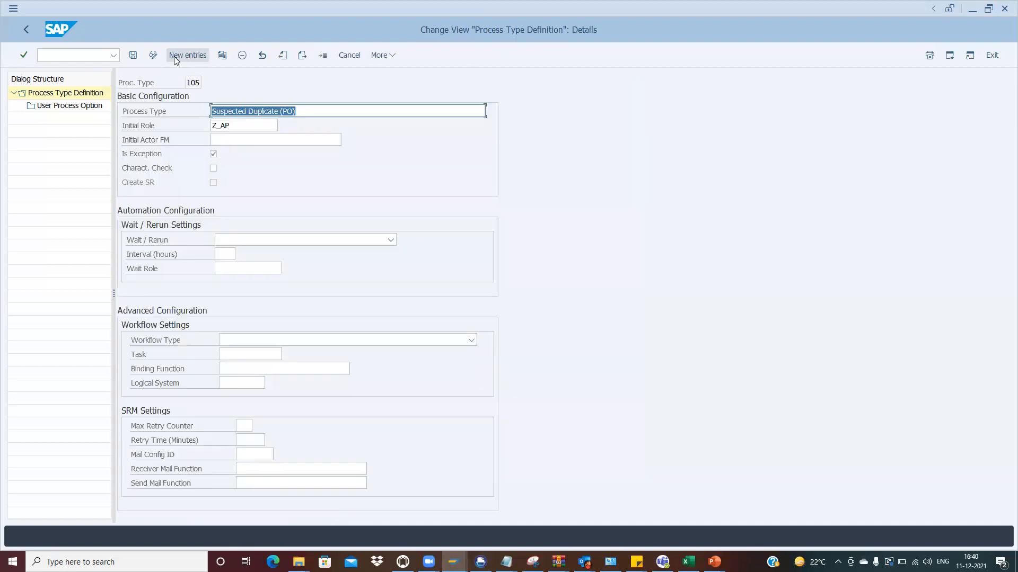
pyautogui.click(318, 115)
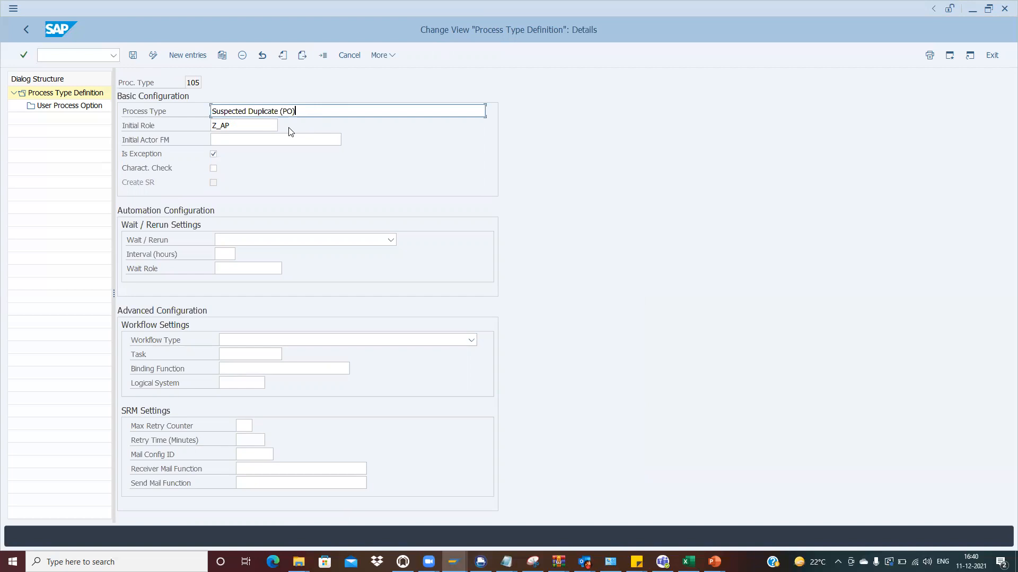
pyautogui.click(246, 126)
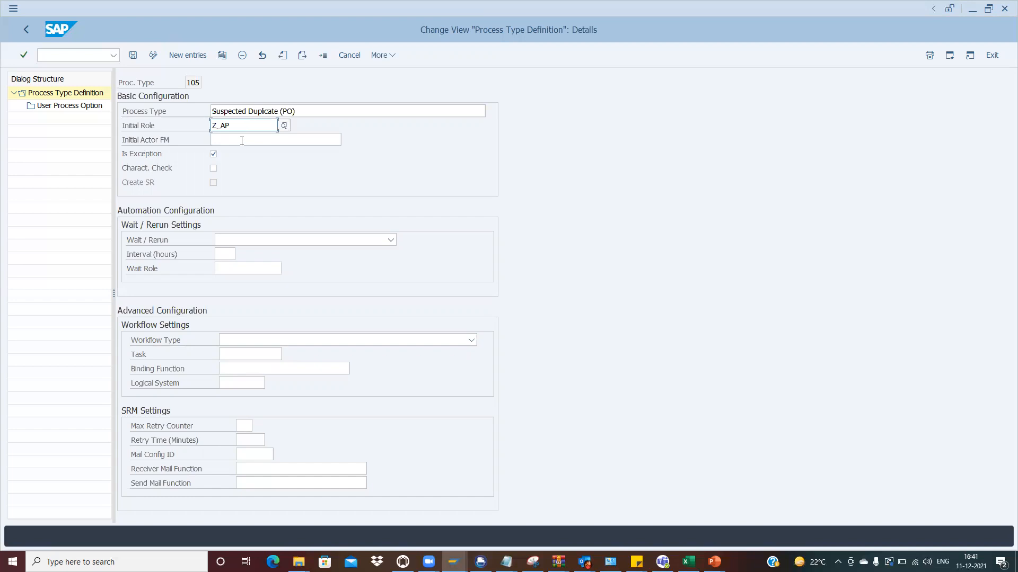
pyautogui.click(255, 141)
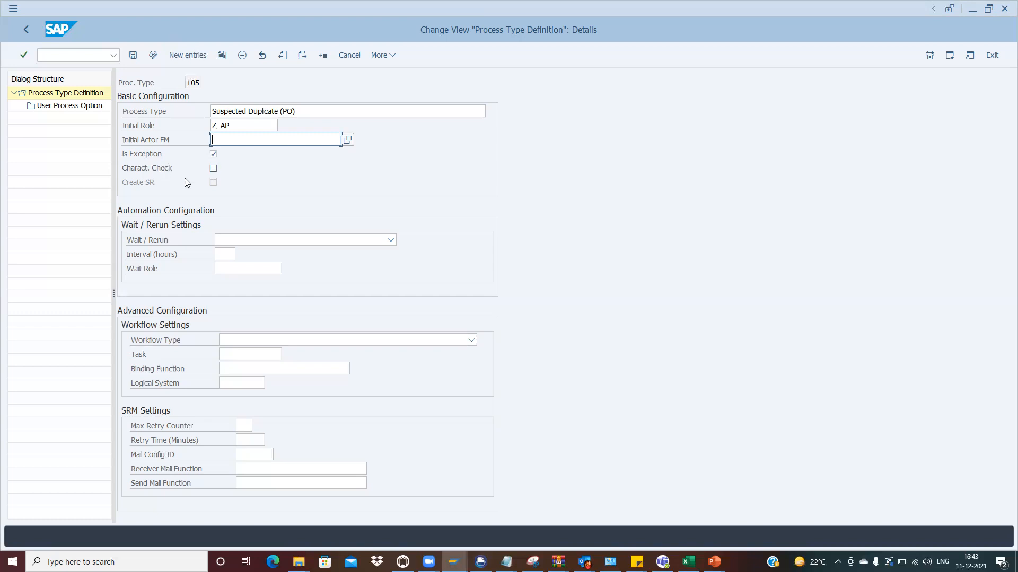
pyautogui.click(25, 30)
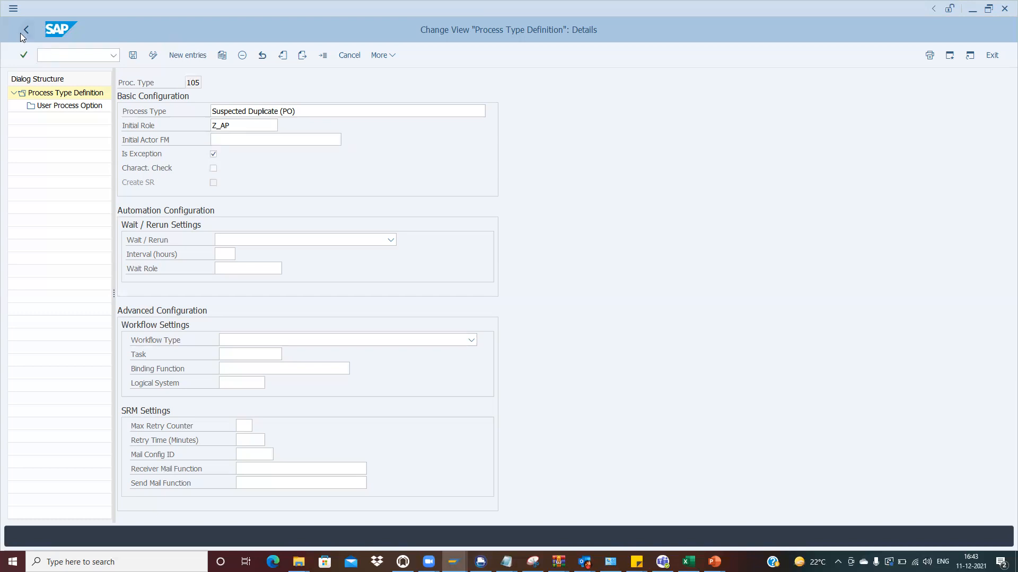
pyautogui.click(24, 30)
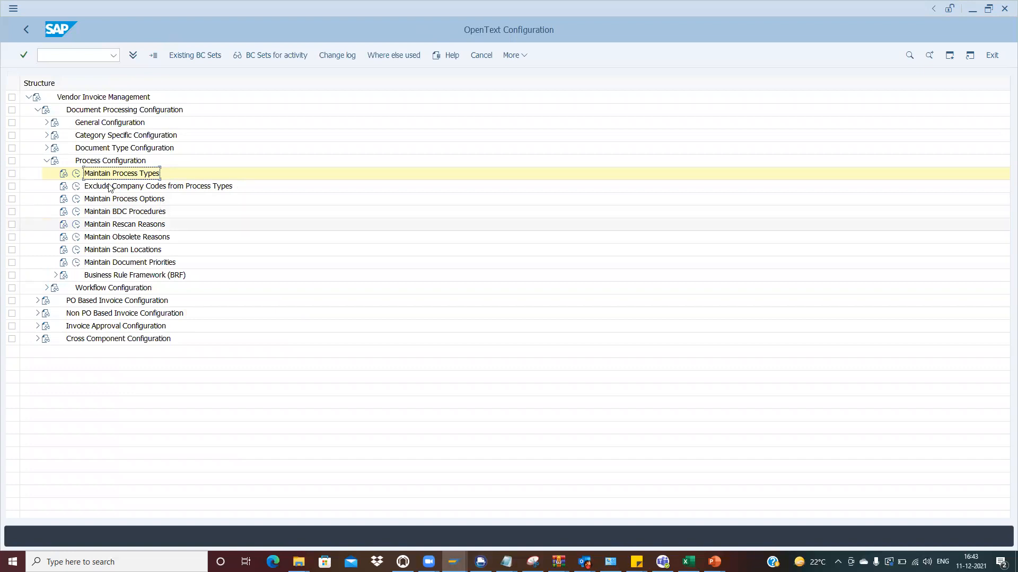
# Step: Open the Characteristic Specific Document Type Configuration and display the index header configuration for characteristic IN
pyautogui.click(47, 147)
pyautogui.click(76, 186)
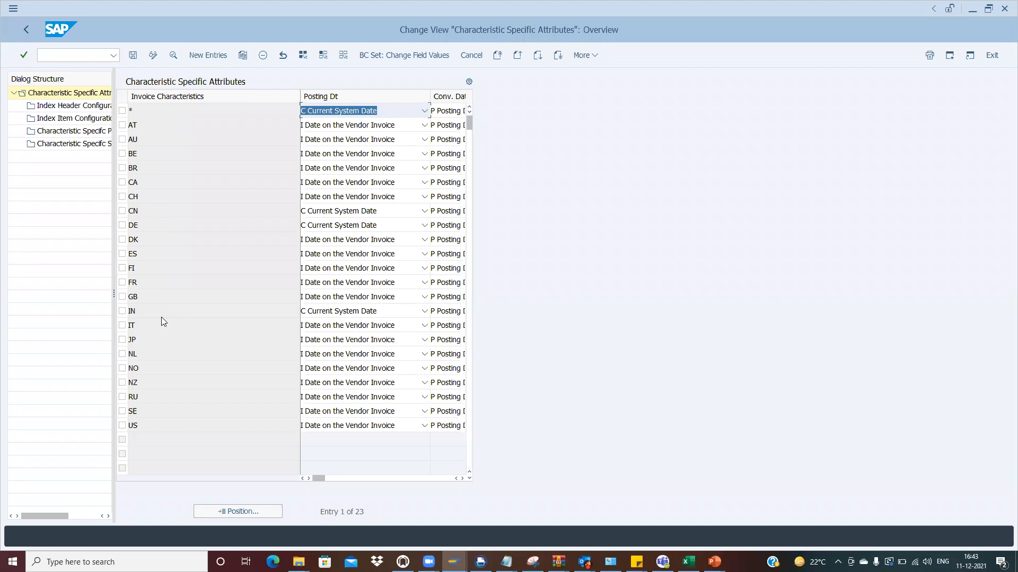
pyautogui.click(149, 309)
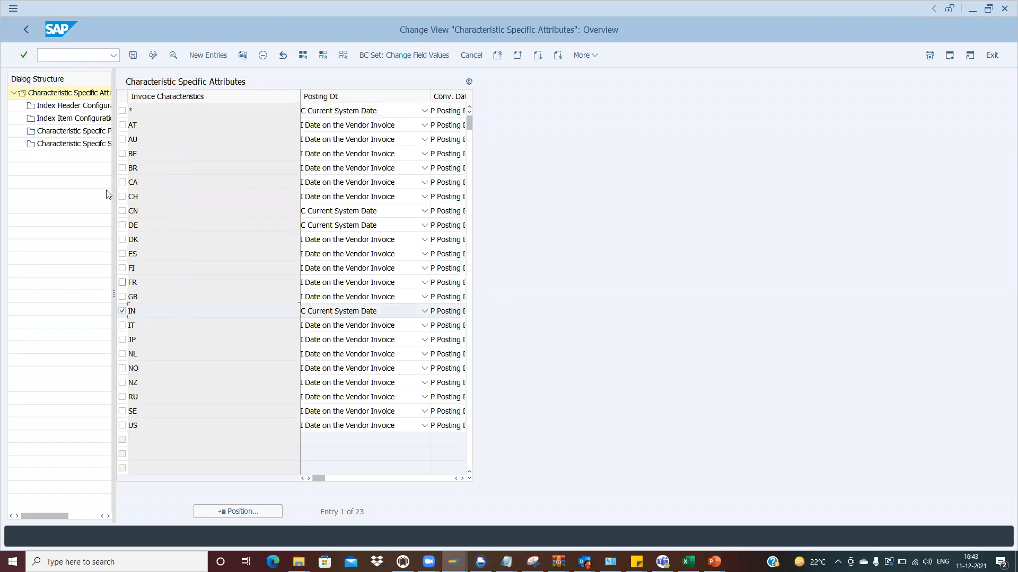
pyautogui.doubleClick(71, 106)
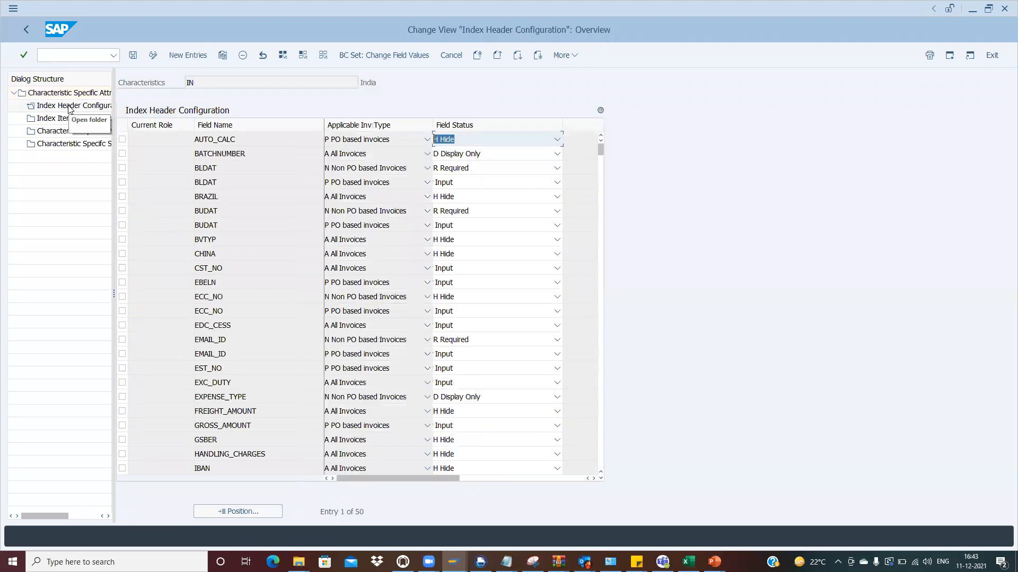
# Step: Review the characteristic specific process types for India, from 122 to 286, and return to the configuration structure
pyautogui.doubleClick(70, 131)
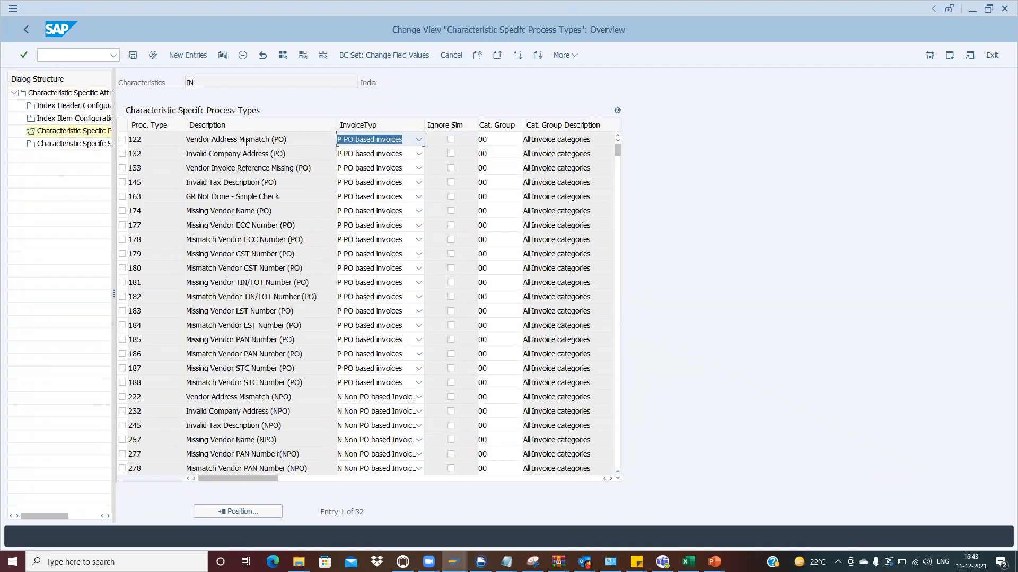
pyautogui.click(618, 193)
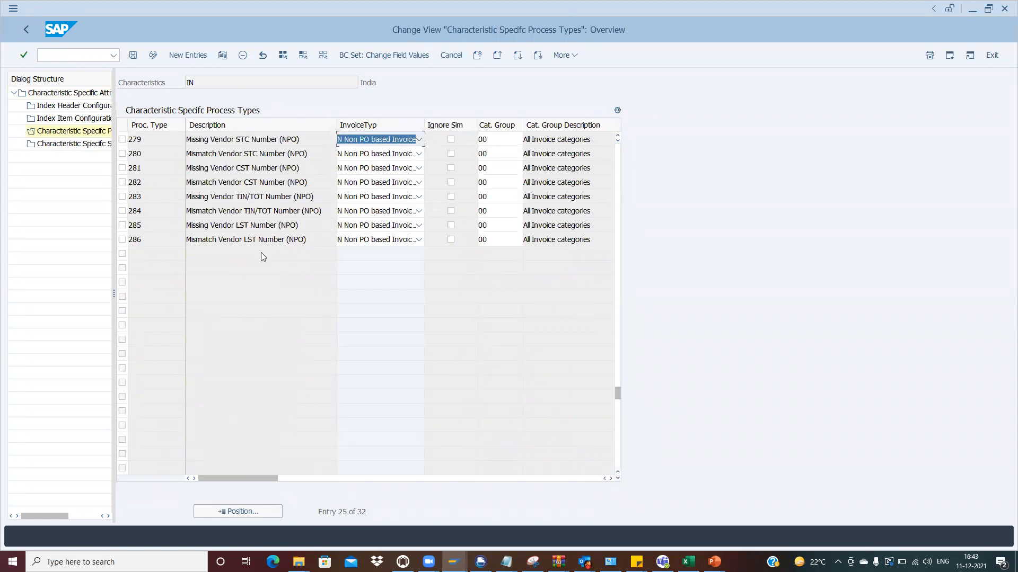
pyautogui.click(252, 240)
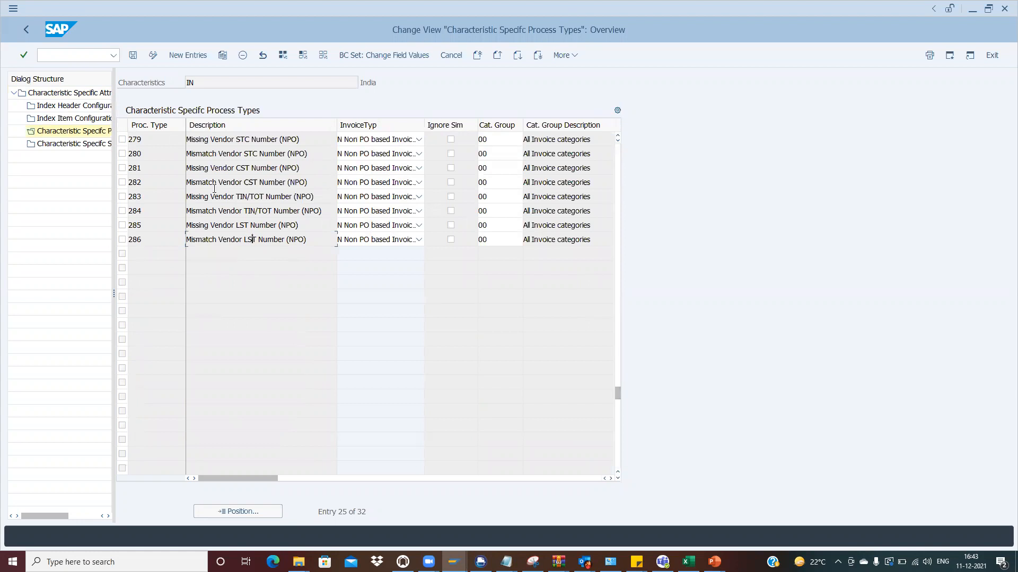
pyautogui.click(618, 333)
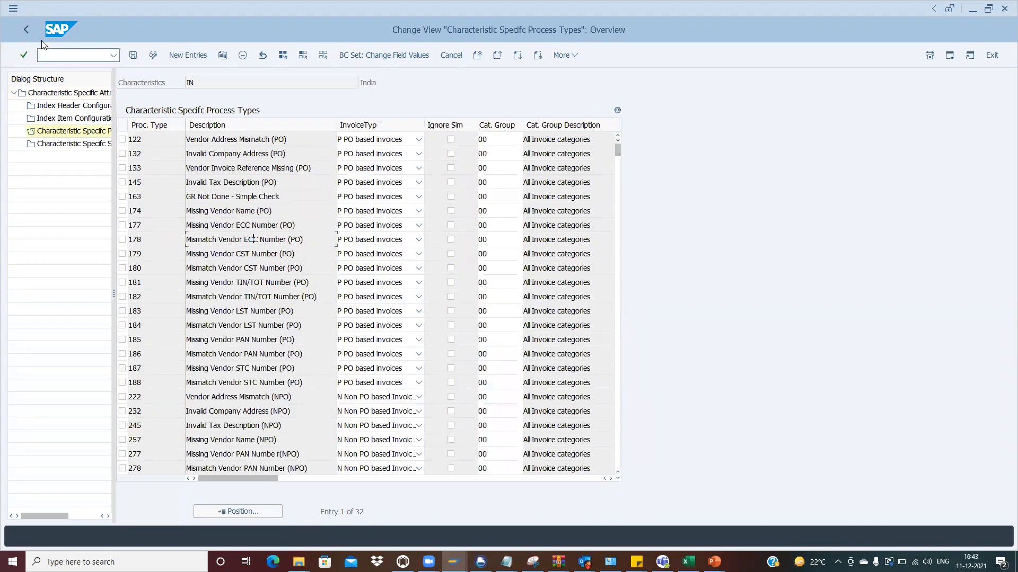
pyautogui.click(27, 30)
pyautogui.click(31, 30)
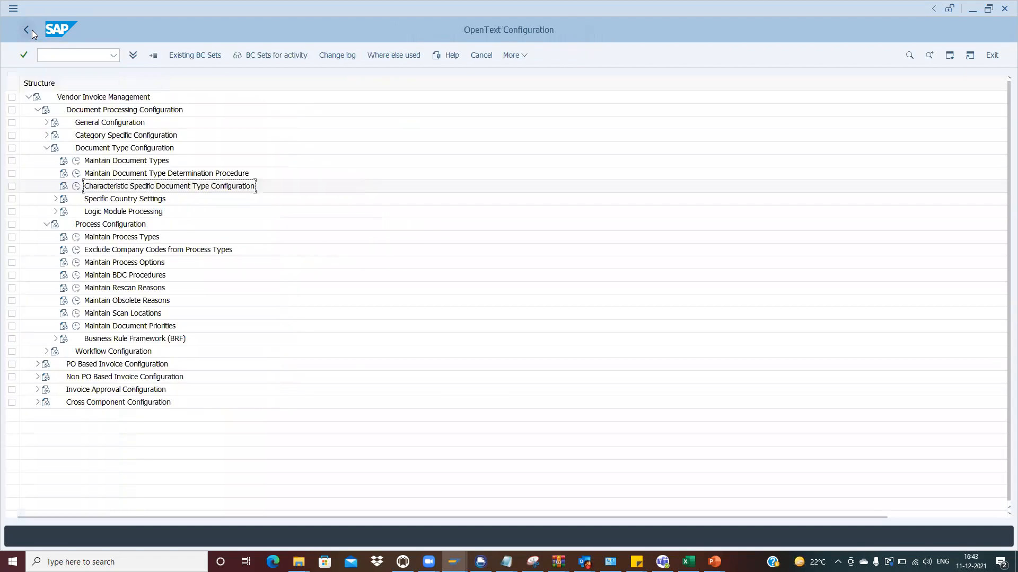
# Step: Reopen Maintain Process Types, jump to process type 150, Approval Required (PO), and examine its detail and workflow settings
pyautogui.click(76, 237)
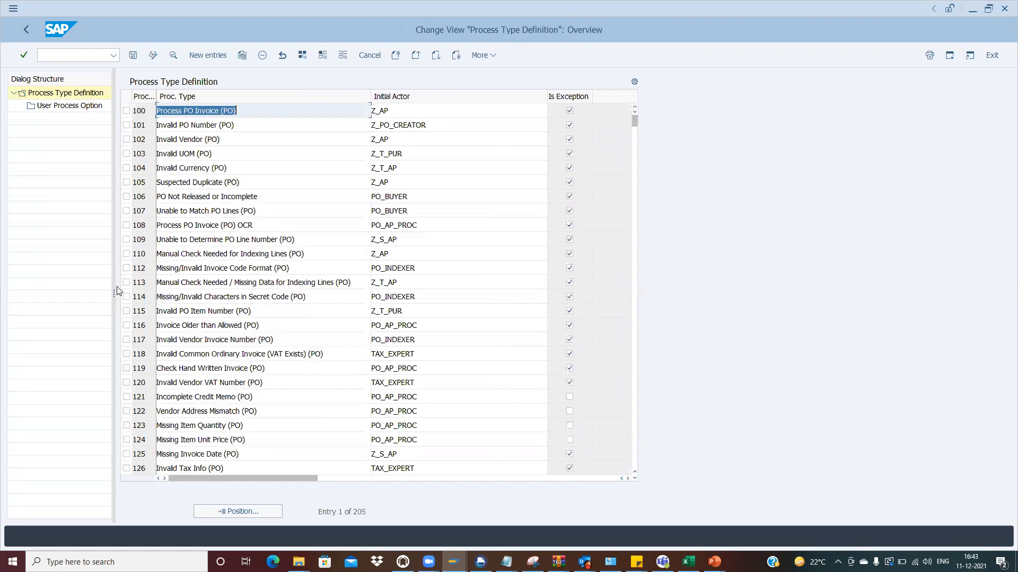
pyautogui.click(206, 183)
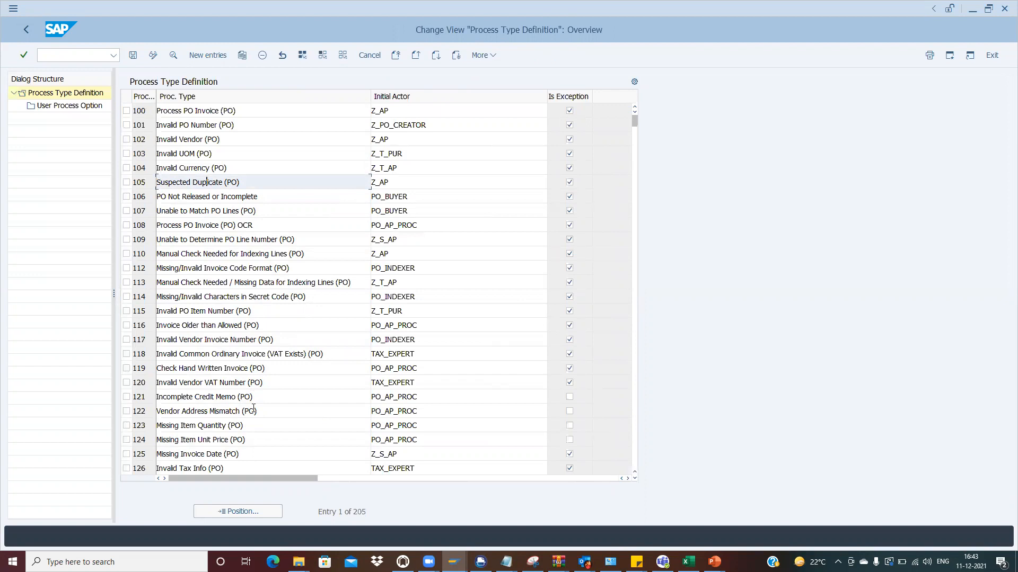
pyautogui.click(238, 513)
pyautogui.write('150')
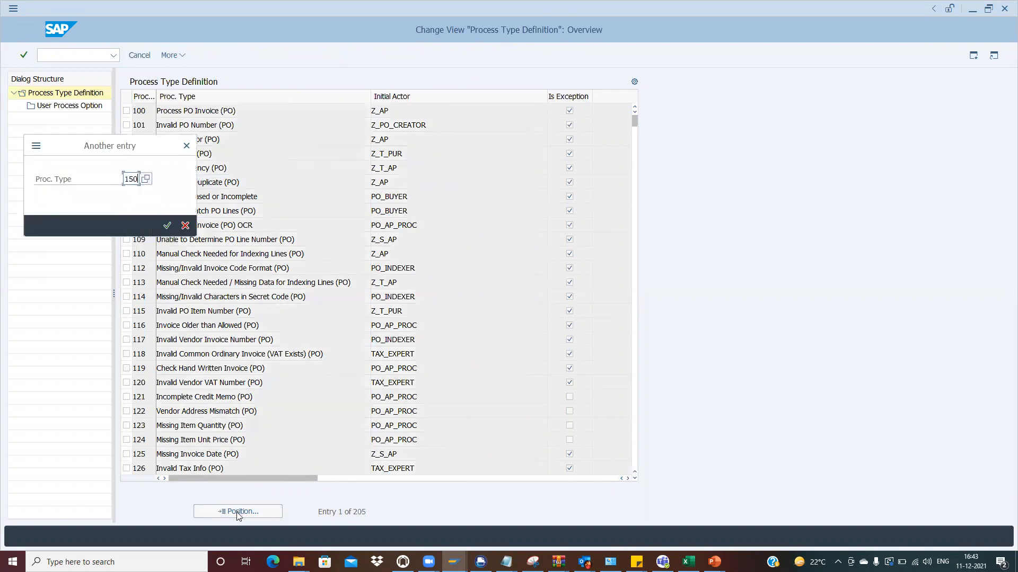
pyautogui.press('Return')
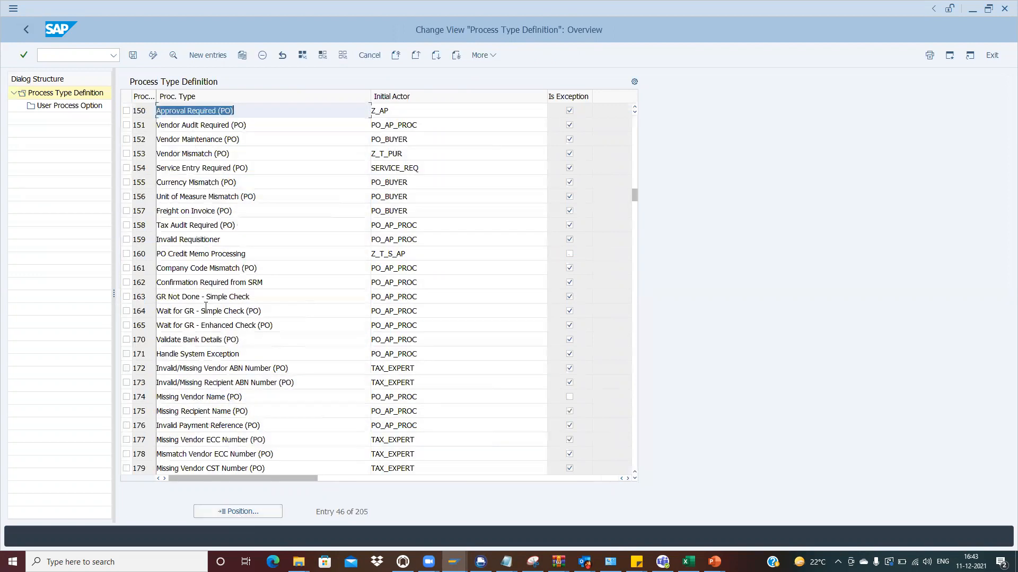
pyautogui.click(126, 110)
pyautogui.click(173, 55)
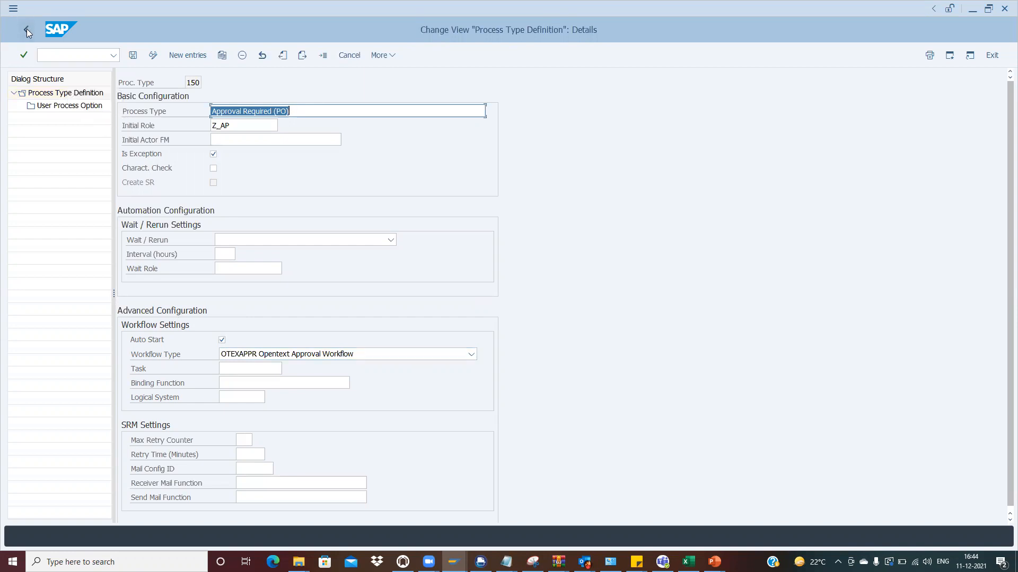
pyautogui.click(194, 82)
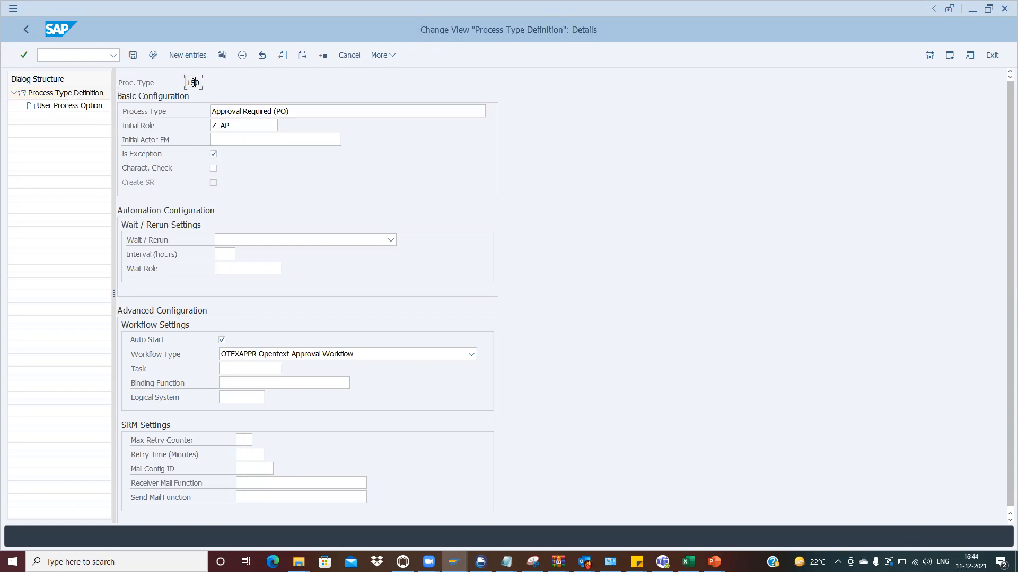
pyautogui.click(28, 32)
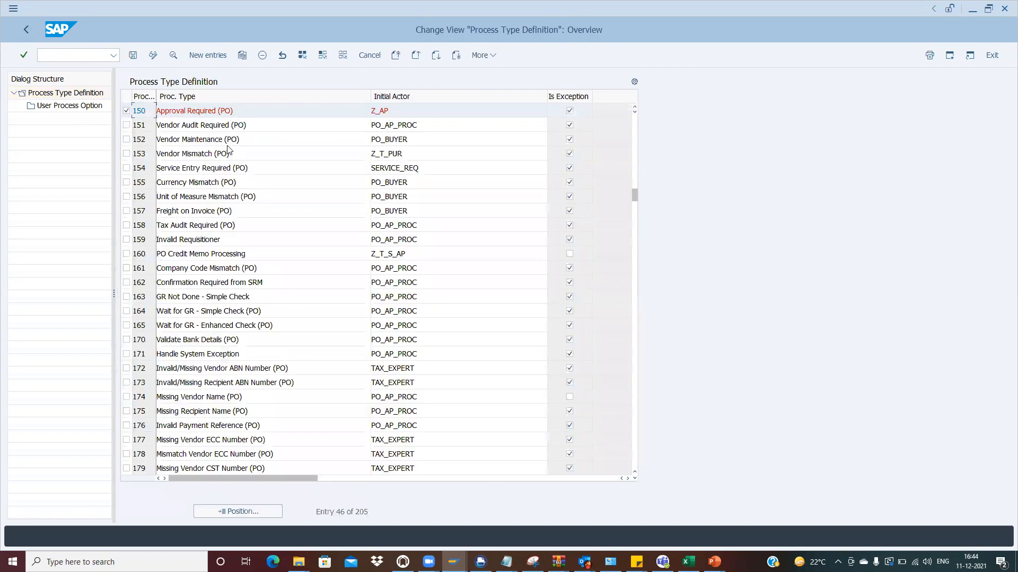
pyautogui.click(126, 110)
# Step: Jump to process type 250, Approval Required (NPO), and examine its detail and workflow settings
pyautogui.click(246, 512)
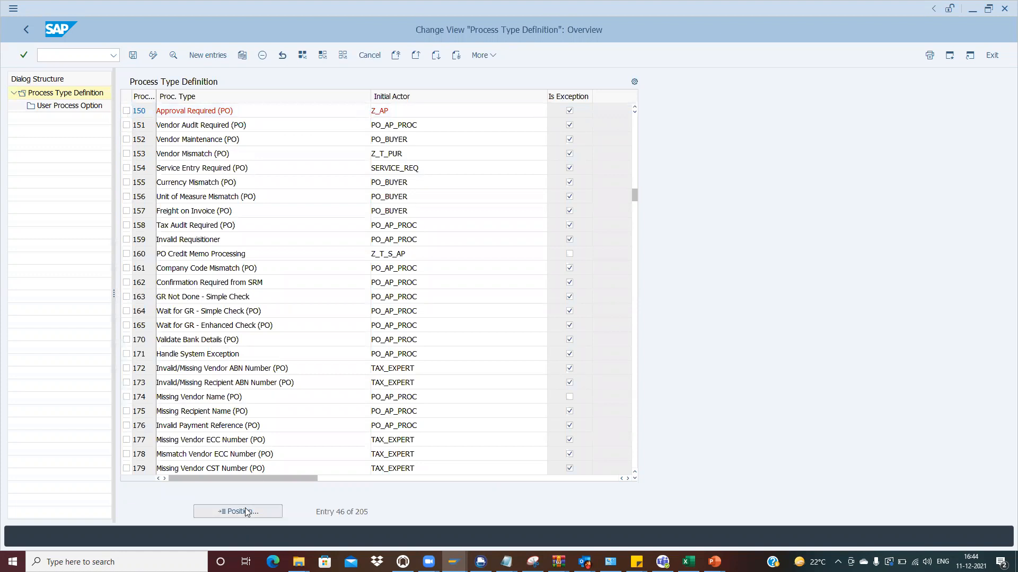
pyautogui.write('250')
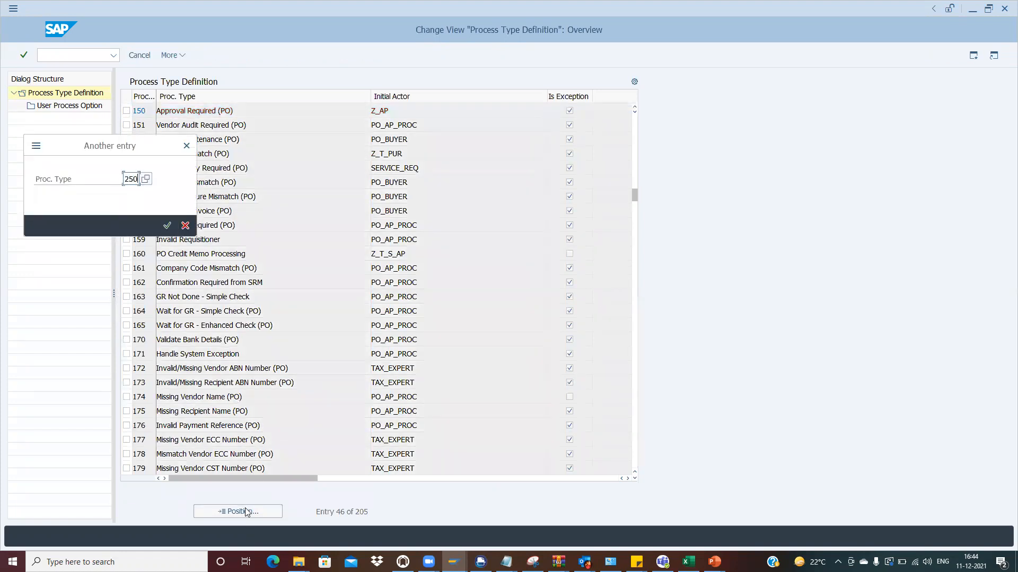
pyautogui.press('Return')
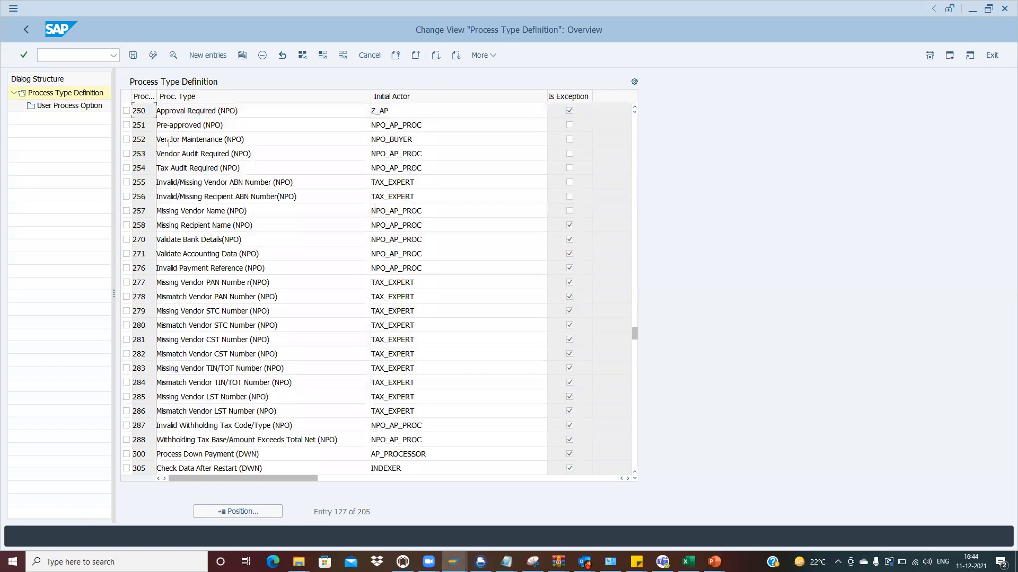
pyautogui.click(127, 111)
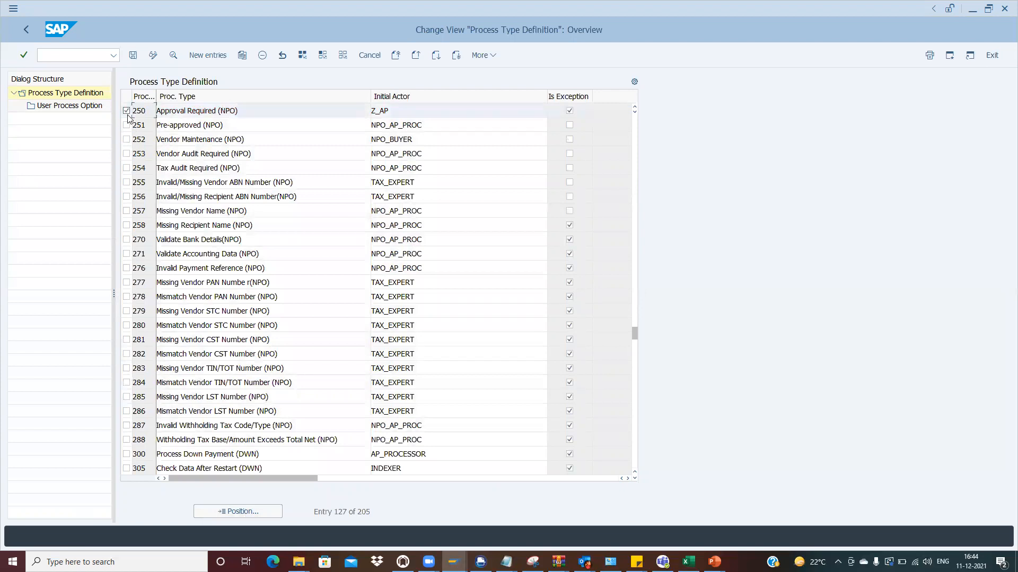
pyautogui.click(173, 55)
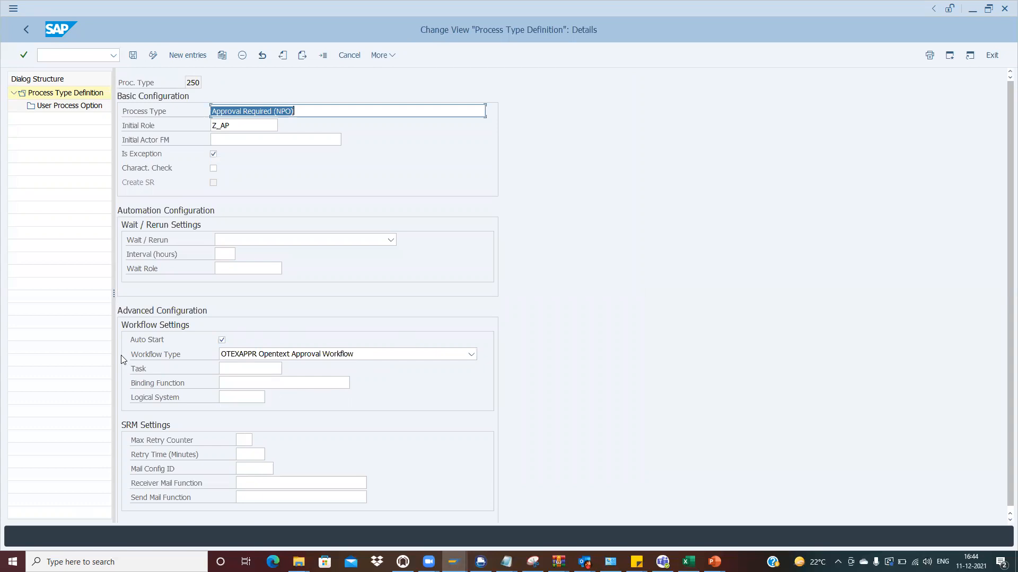
pyautogui.click(32, 33)
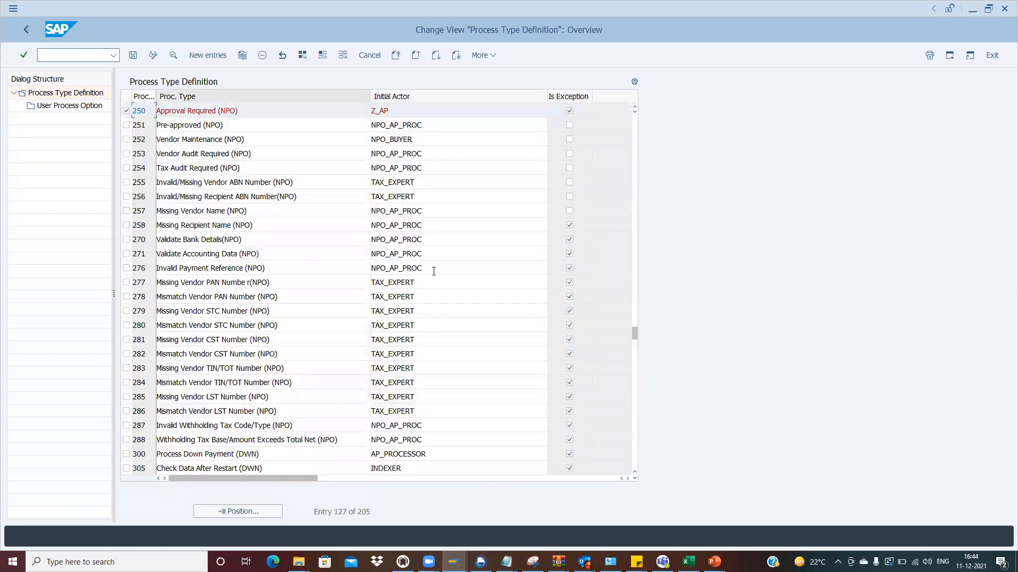
pyautogui.click(126, 110)
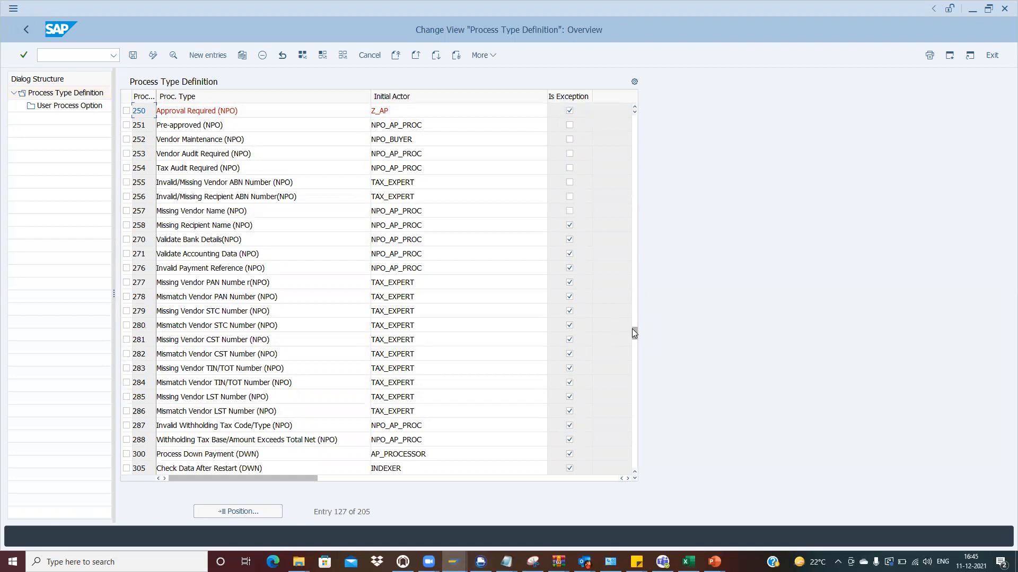
# Step: For process type 101, Invalid PO Number (PO), set the workflow type to OTEXAPPR Opentext Approval Workflow and enable Auto Start
pyautogui.moveTo(634, 332); pyautogui.dragTo(636, 120)
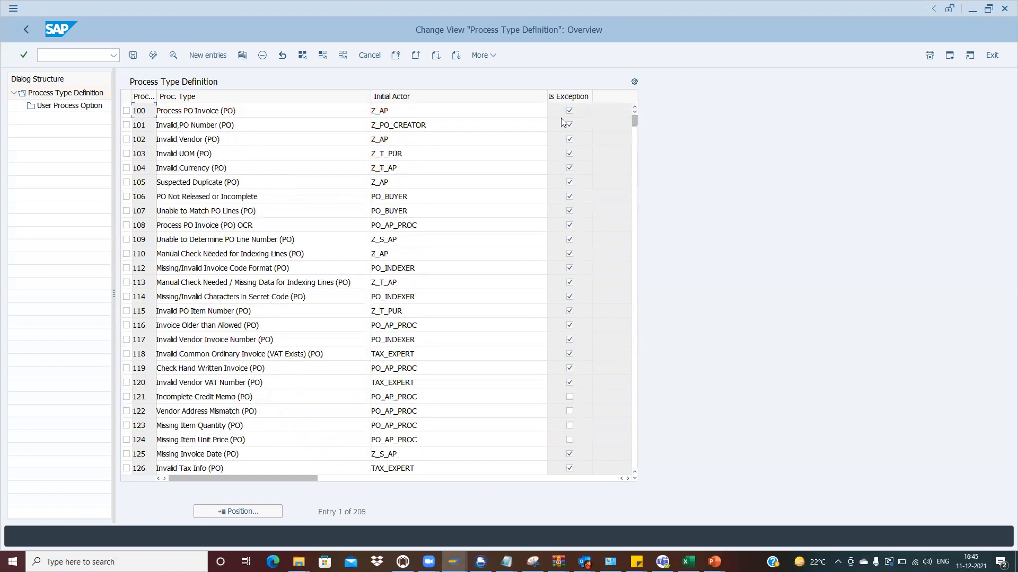
pyautogui.click(126, 125)
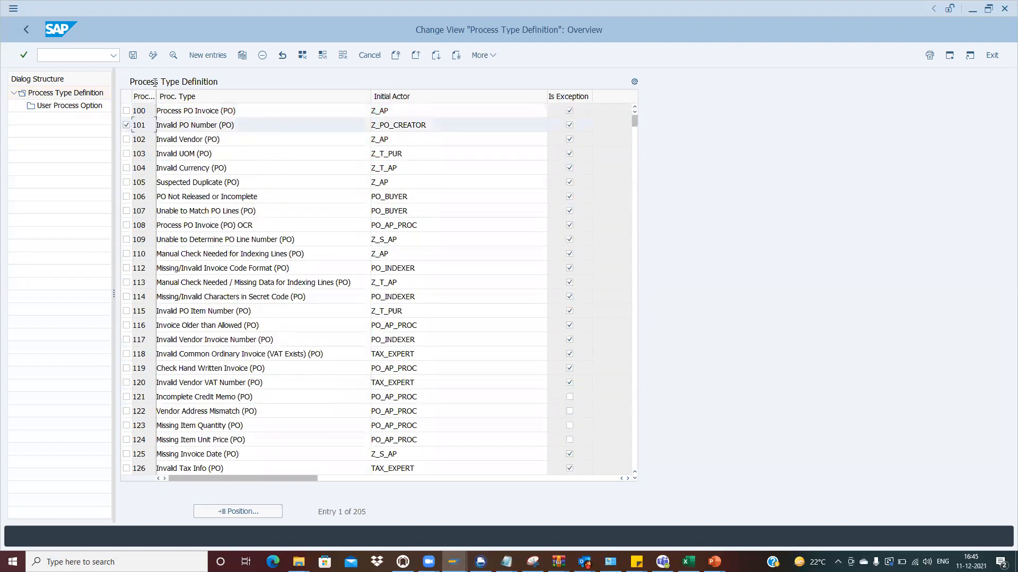
pyautogui.click(173, 55)
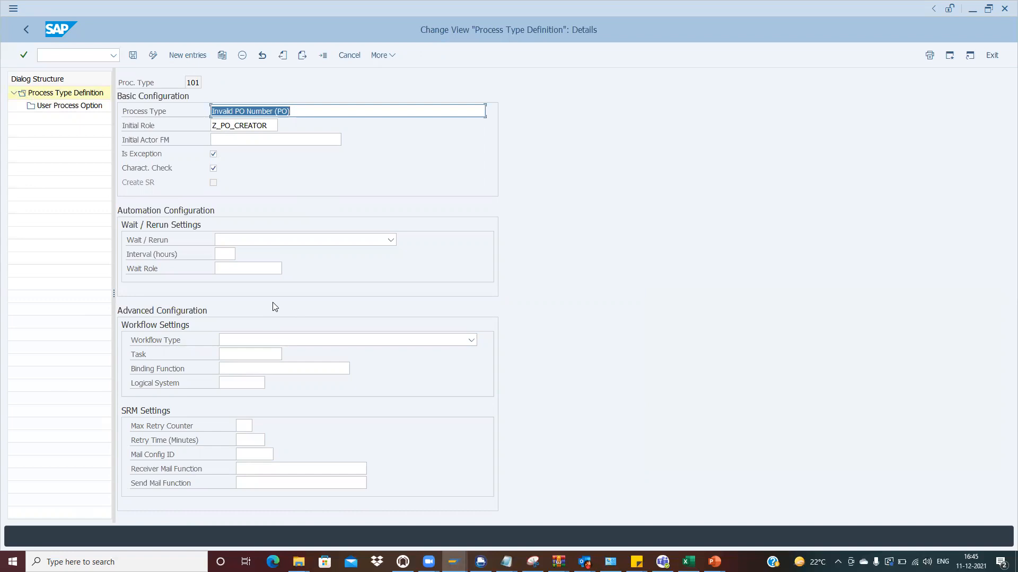
pyautogui.click(360, 342)
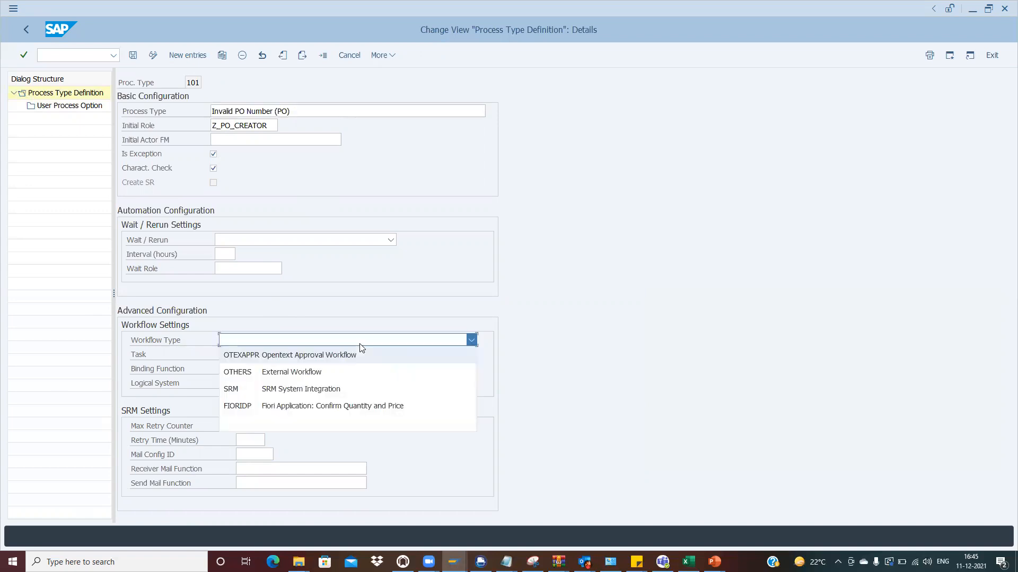
pyautogui.click(328, 356)
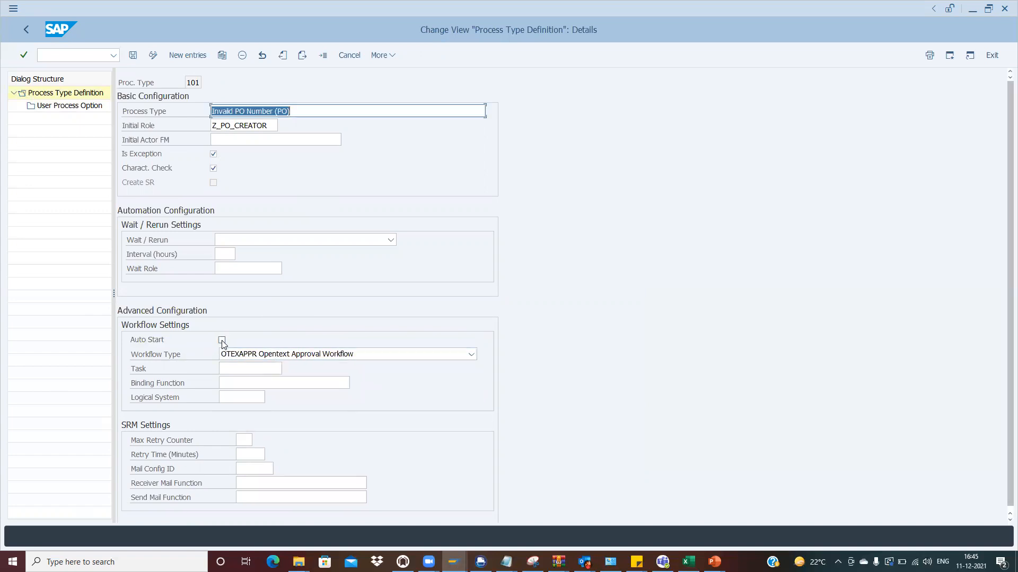
pyautogui.click(222, 340)
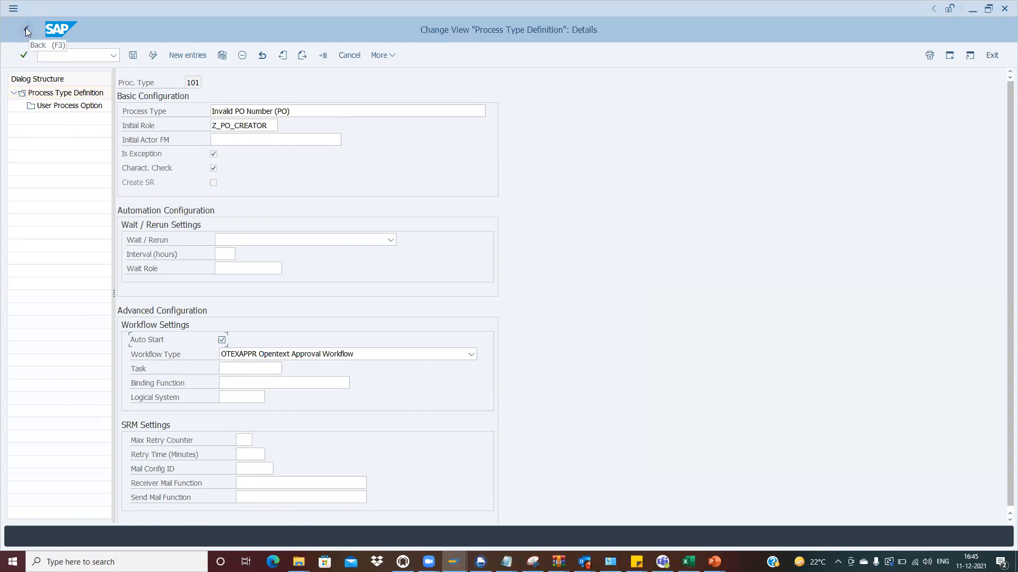
# Step: Disable Auto Start and clear the workflow type for process type 101, Invalid PO Number (PO), and return to the process type list
pyautogui.click(221, 340)
pyautogui.click(223, 354)
pyautogui.click(248, 433)
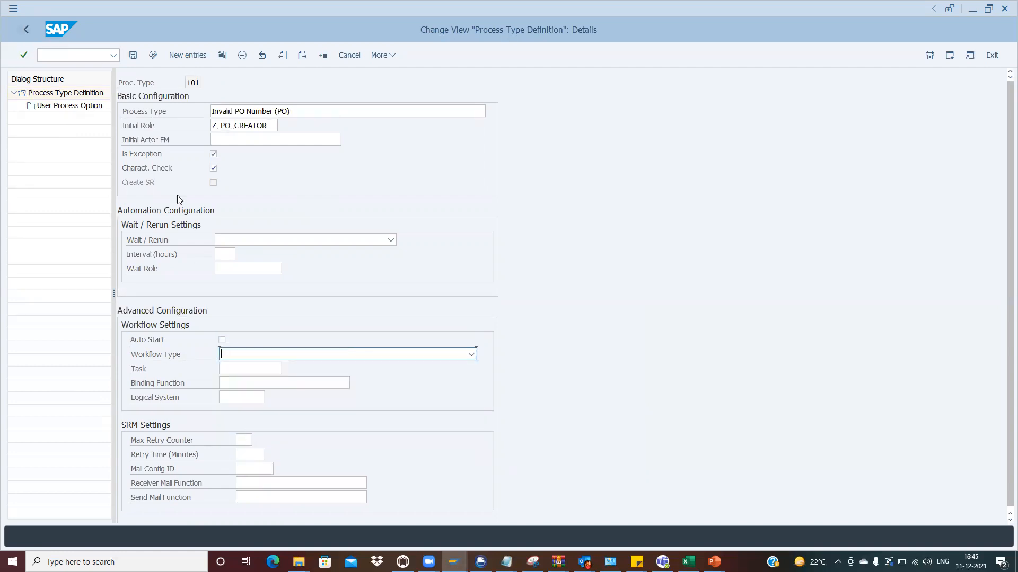
pyautogui.click(25, 27)
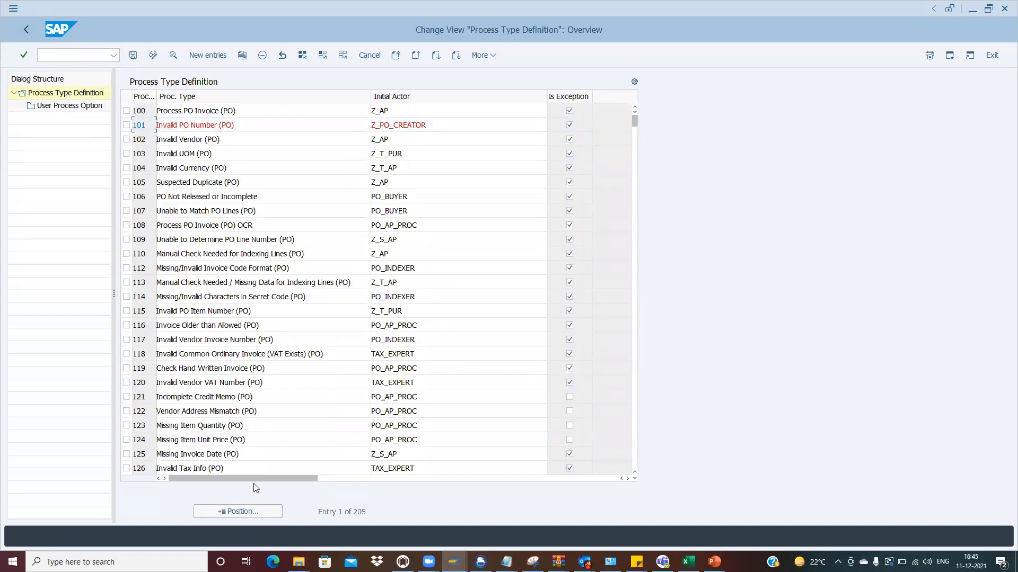
# Step: Jump to process type 165, Wait for GR - Enhanced Check (PO), and examine its Wait / Rerun mode and interval in hours
pyautogui.click(258, 513)
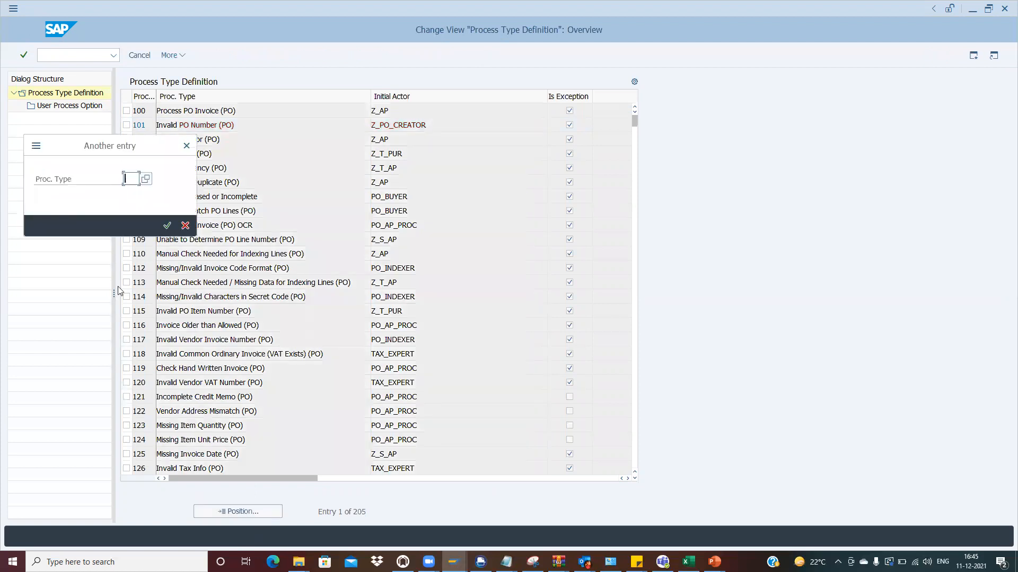
pyautogui.write('165')
pyautogui.press('Return')
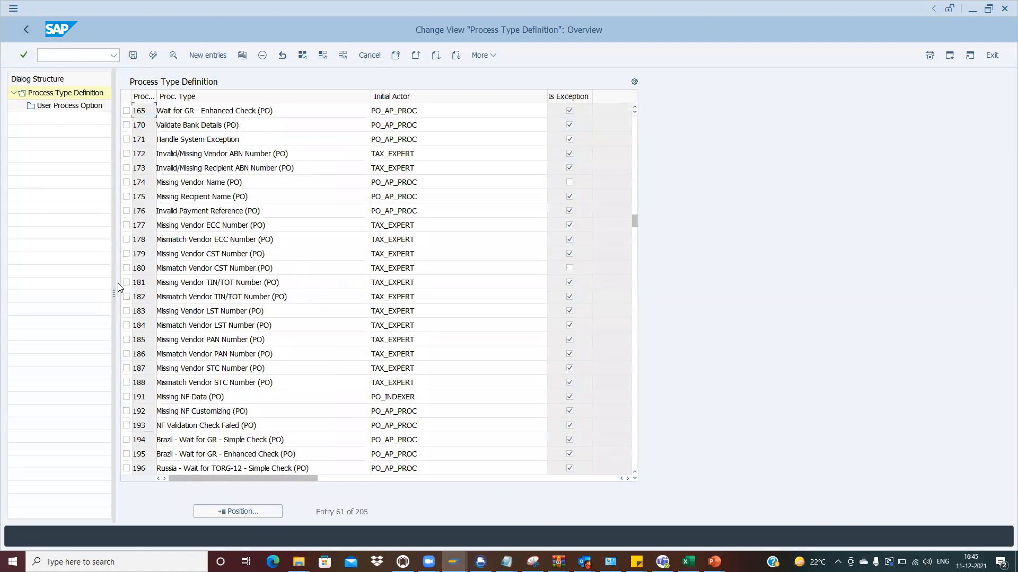
pyautogui.click(196, 110)
pyautogui.click(126, 110)
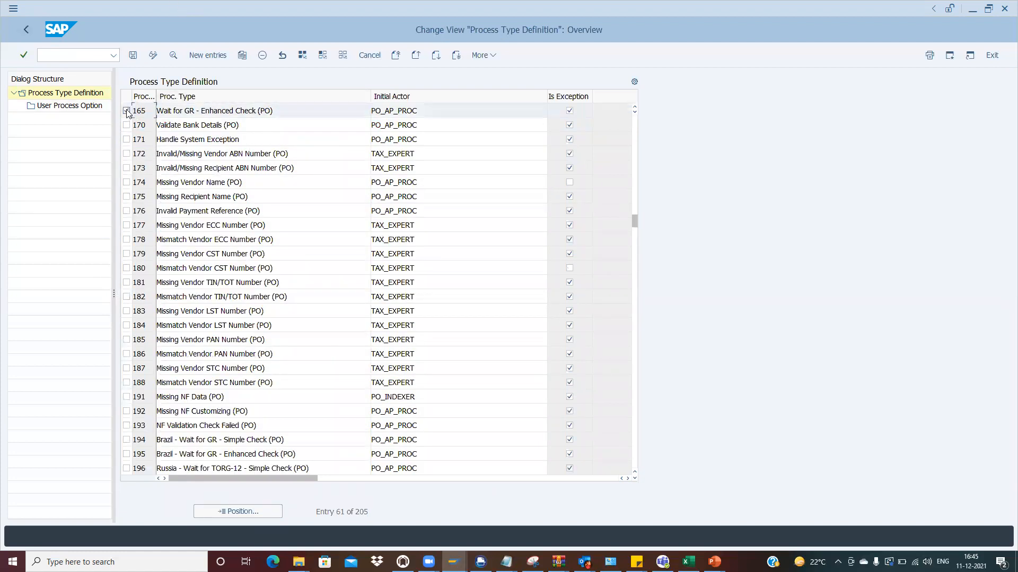
pyautogui.click(172, 57)
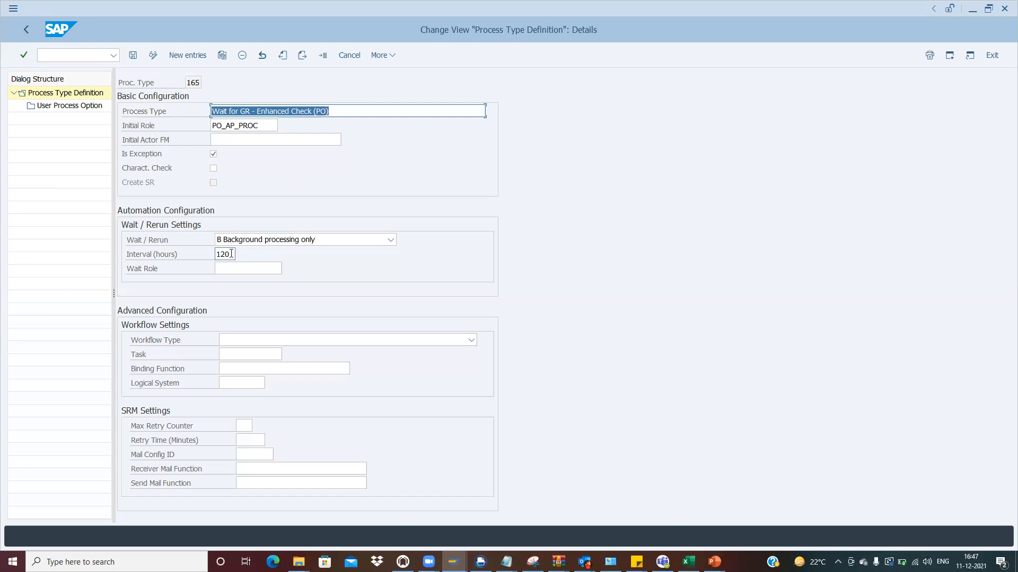
pyautogui.moveTo(231, 254); pyautogui.dragTo(216, 255)
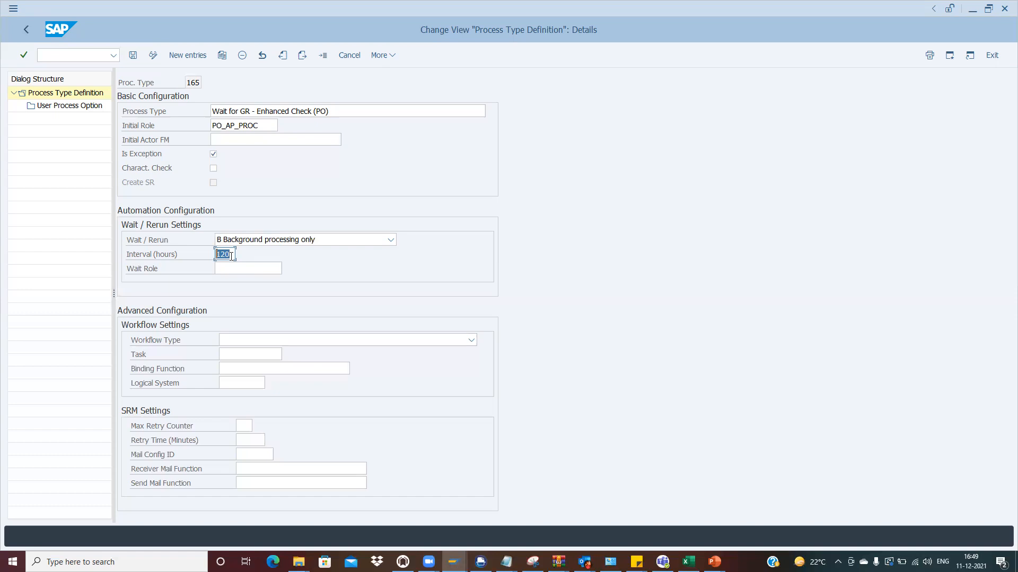
# Step: Open the ABAP Editor (SE38) in a new session and run the Administration of Process Types (Wait / Rerun) program
pyautogui.click(99, 57)
pyautogui.write('/ose38')
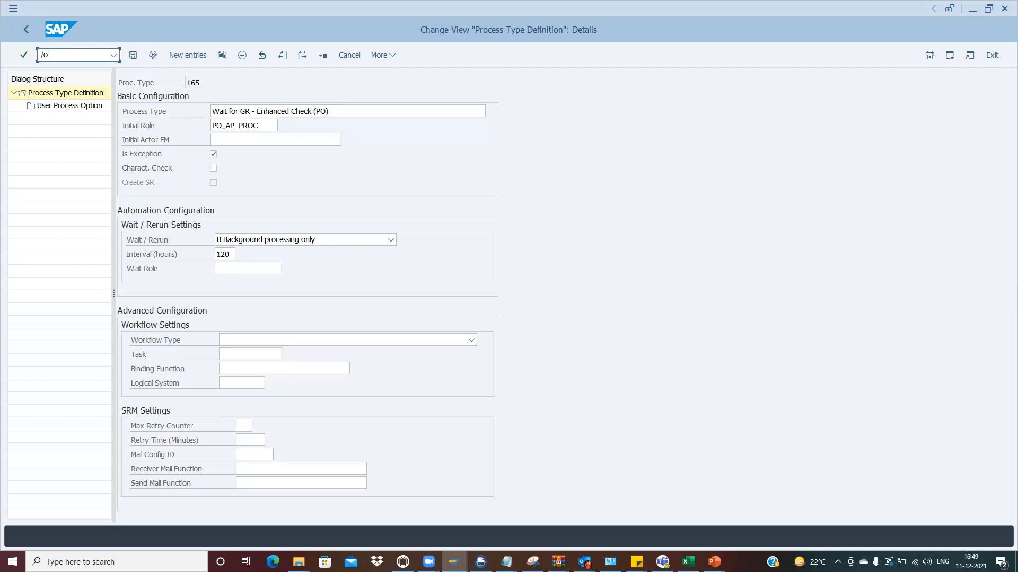
pyautogui.press('Return')
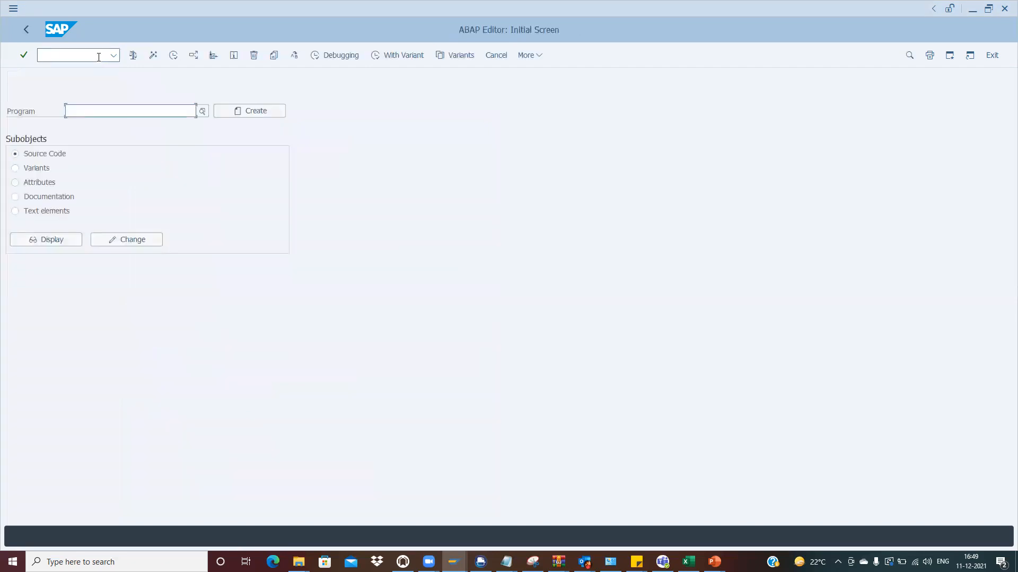
pyautogui.click(122, 111)
pyautogui.click(132, 143)
pyautogui.click(171, 56)
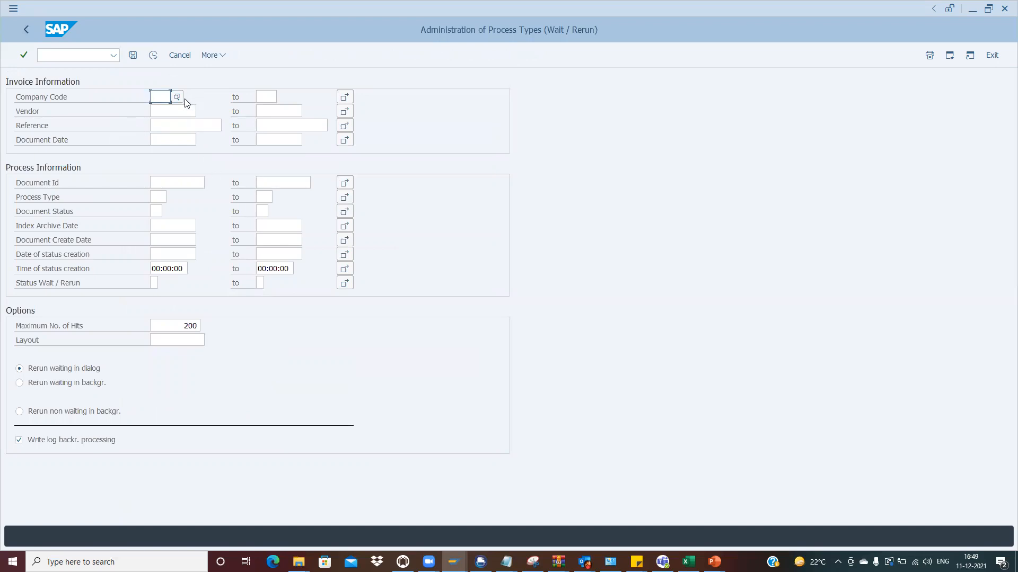
# Step: Return to the process type definitions and examine the details and initial role of process type 103, Invalid UOM (PO)
pyautogui.hotkey('alt', 'Tab')
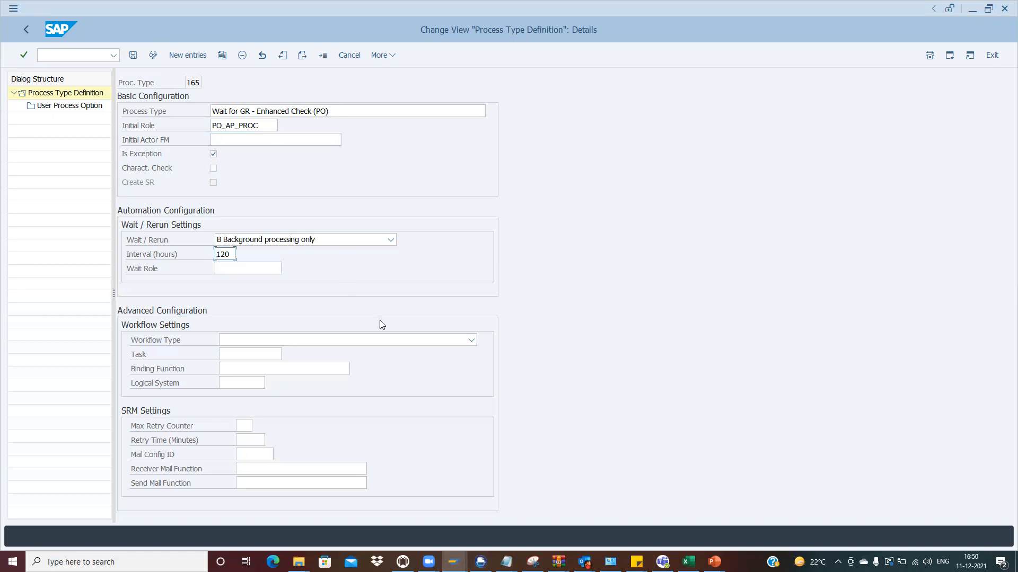
pyautogui.click(24, 29)
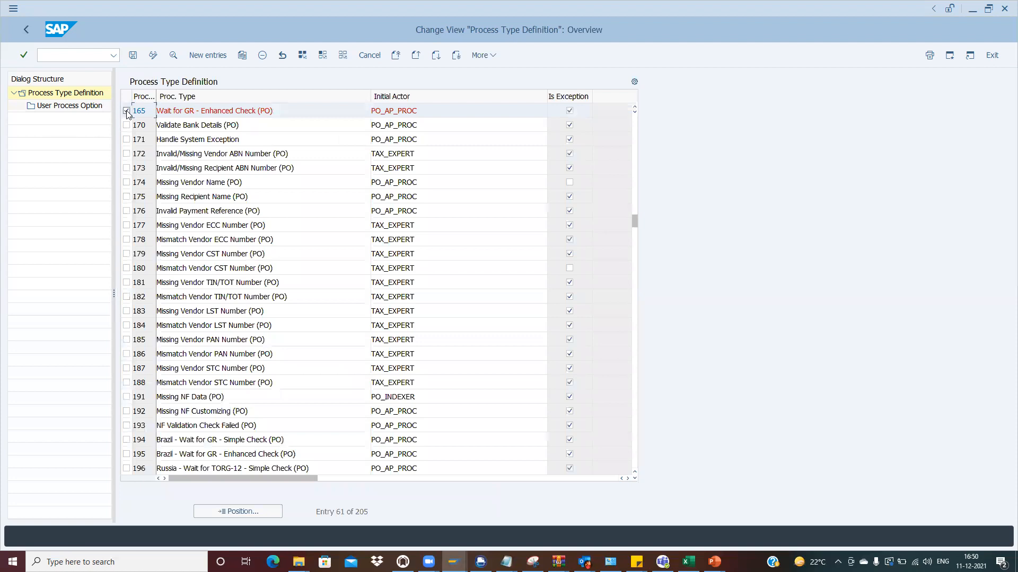
pyautogui.moveTo(635, 221); pyautogui.dragTo(635, 116)
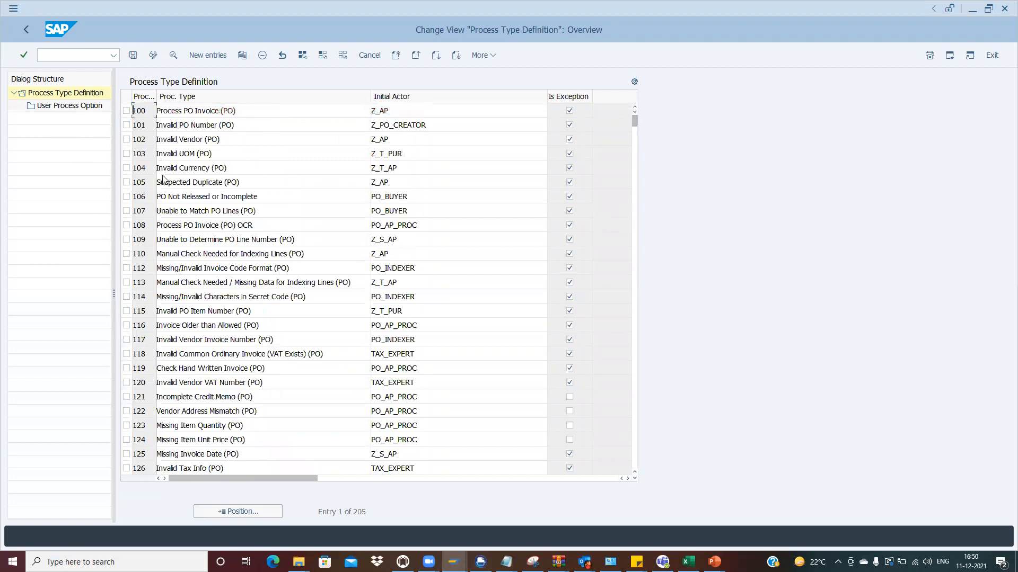
pyautogui.click(126, 154)
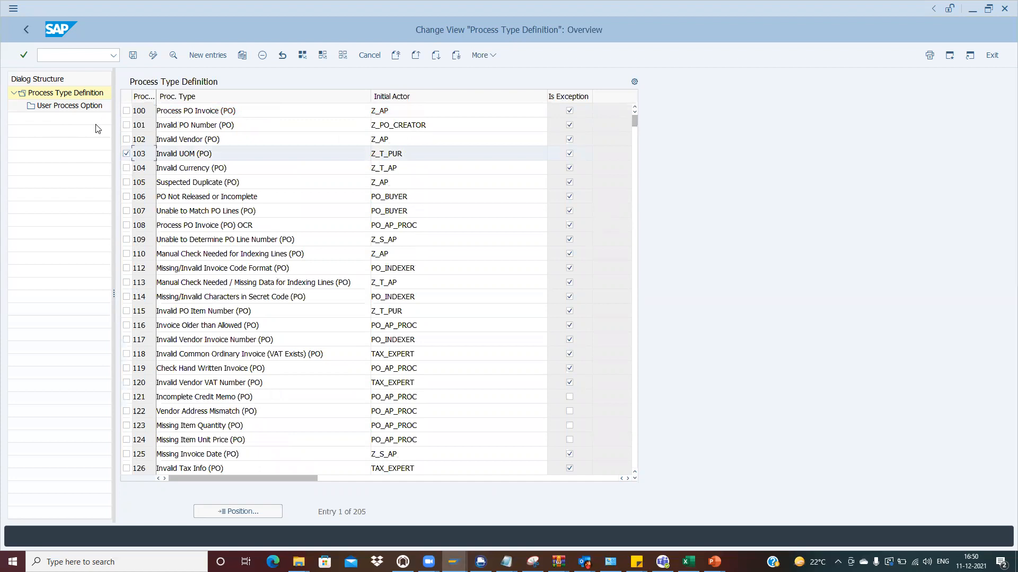
pyautogui.click(173, 55)
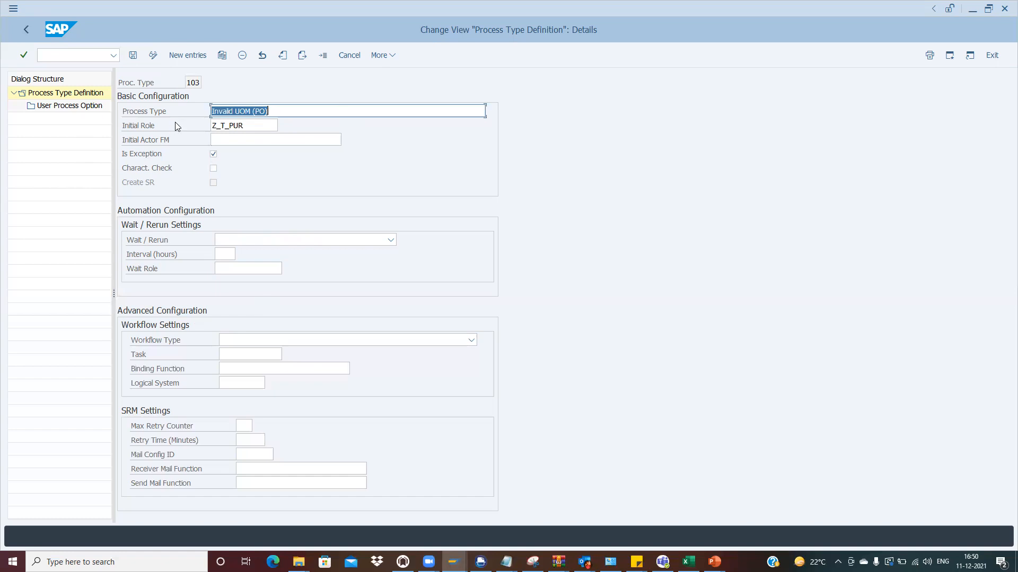
pyautogui.doubleClick(62, 111)
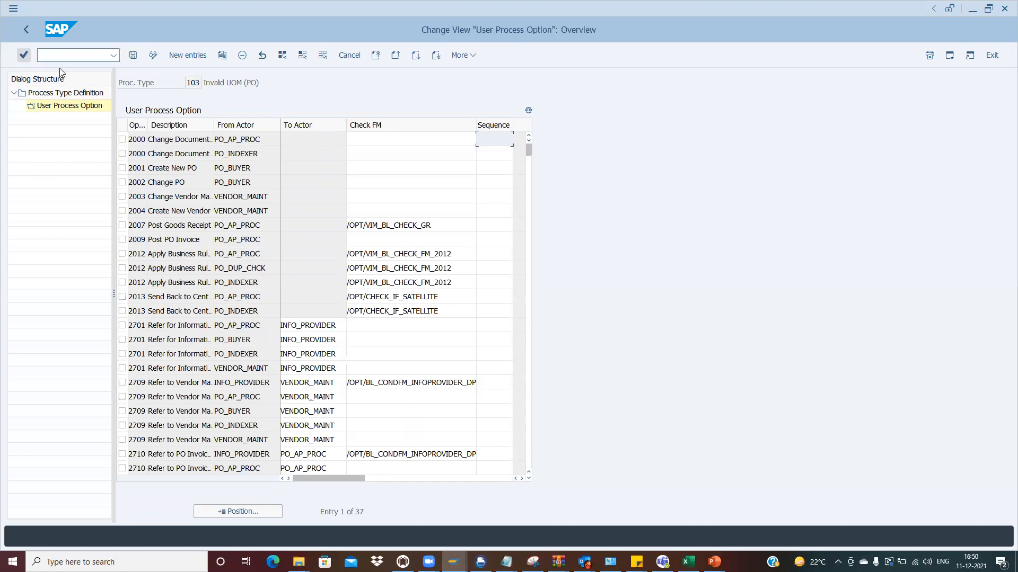
pyautogui.click(69, 94)
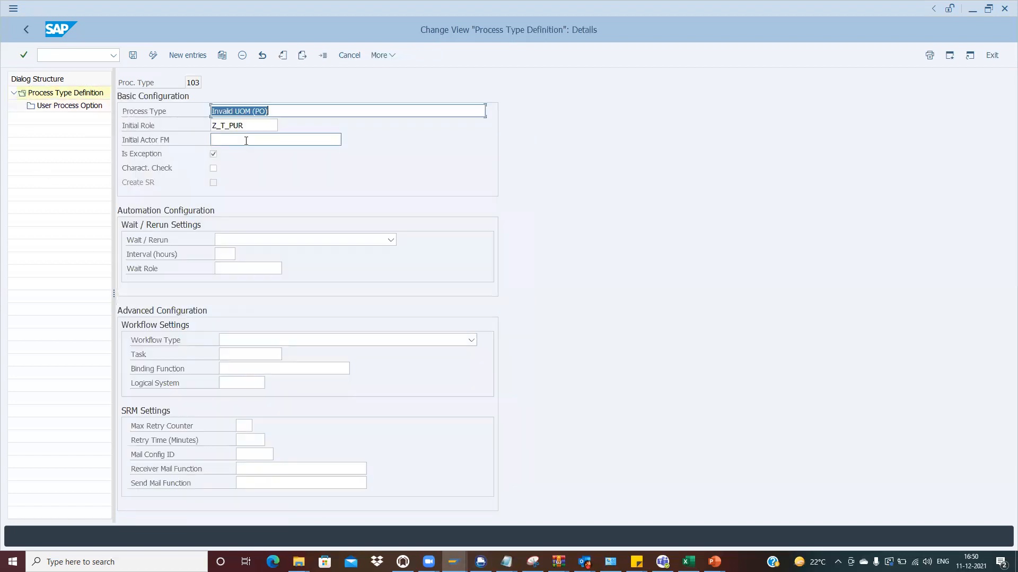
pyautogui.click(247, 128)
pyautogui.moveTo(247, 128); pyautogui.dragTo(208, 136)
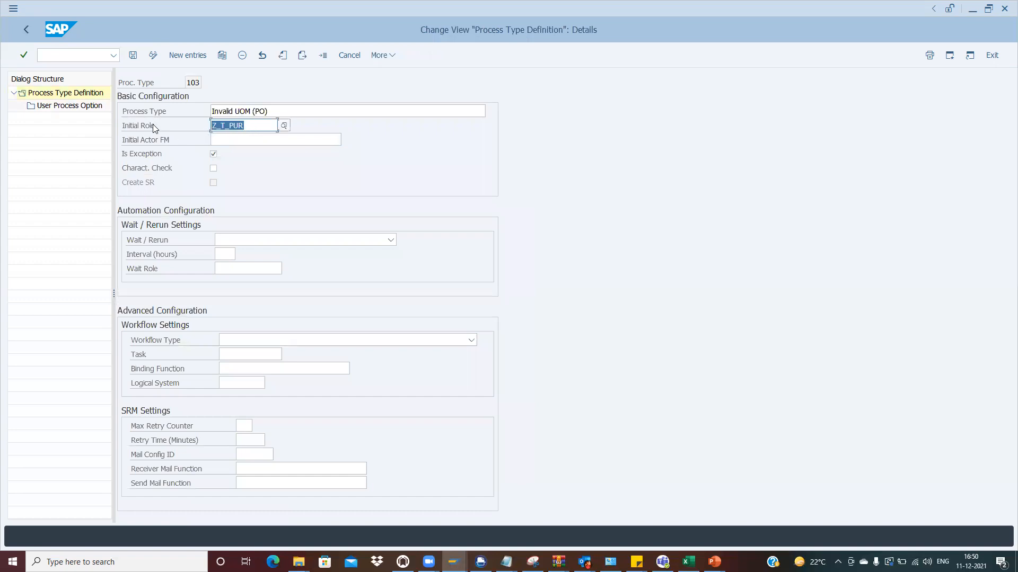
# Step: Open the user process options of process type 103 and widen the Description and From Actor columns
pyautogui.click(68, 108)
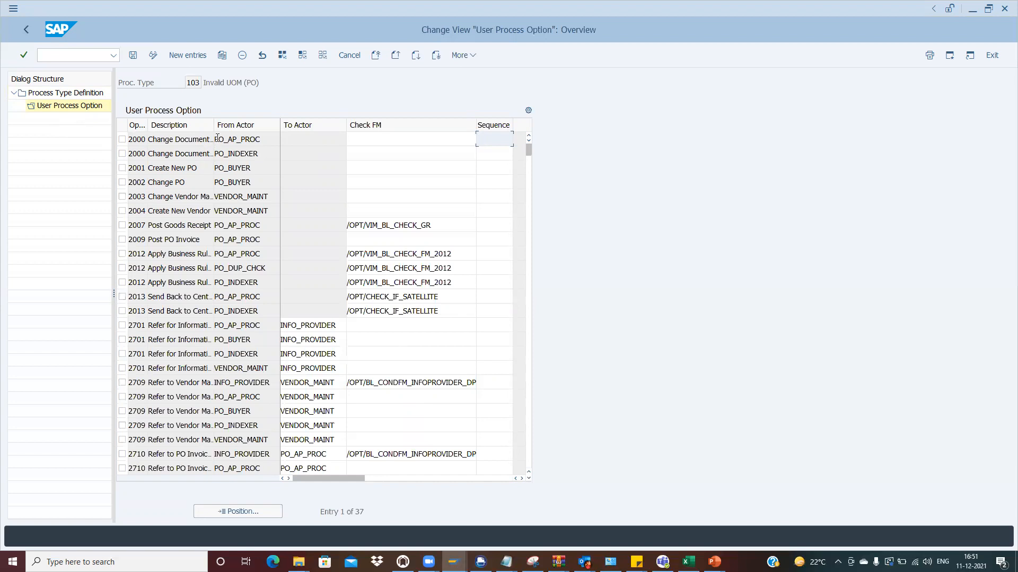
pyautogui.moveTo(215, 131); pyautogui.dragTo(259, 130)
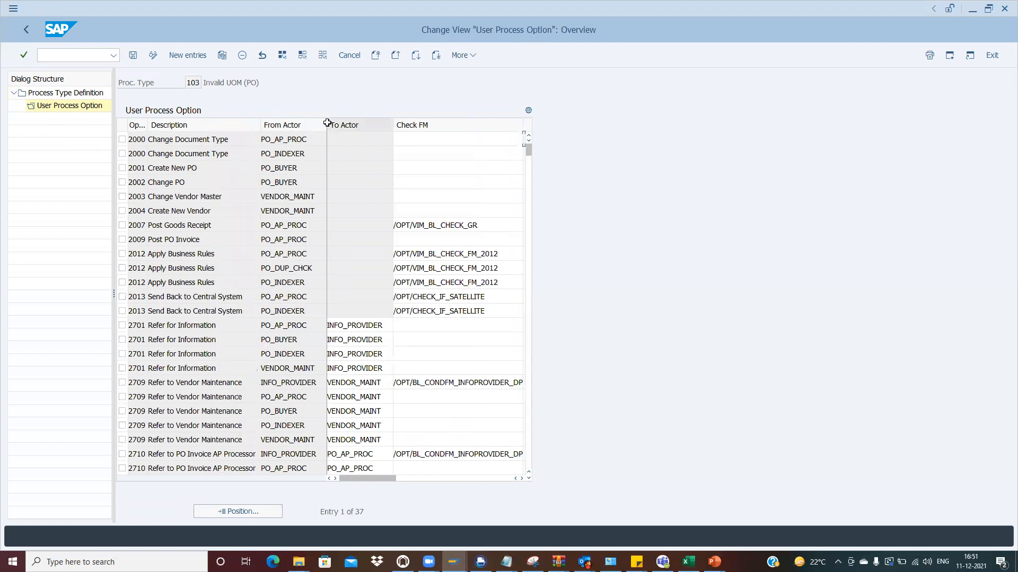
pyautogui.moveTo(328, 127); pyautogui.dragTo(370, 121)
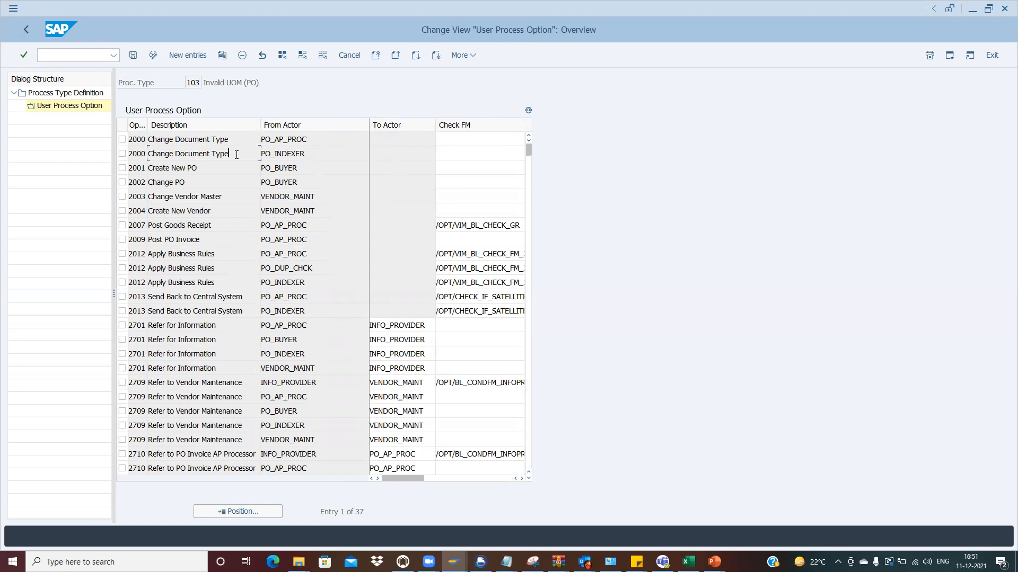
# Step: Review the process options for Invalid UOM (PO), from Change Document Type to the refer options, with their From and To actors
pyautogui.click(203, 140)
pyautogui.click(180, 170)
pyautogui.click(203, 211)
pyautogui.click(174, 239)
pyautogui.click(225, 254)
pyautogui.click(227, 382)
pyautogui.click(530, 175)
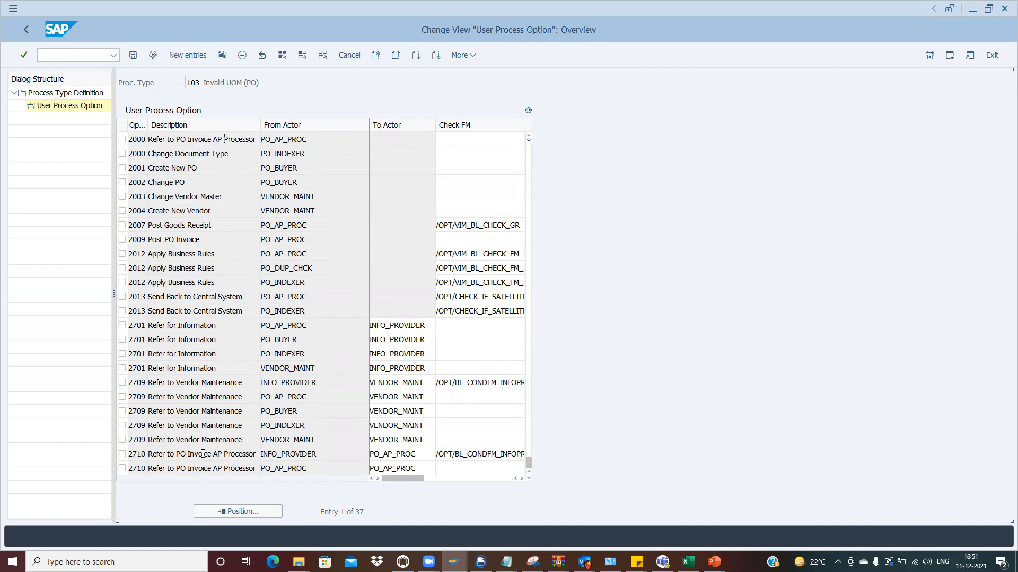
pyautogui.click(526, 154)
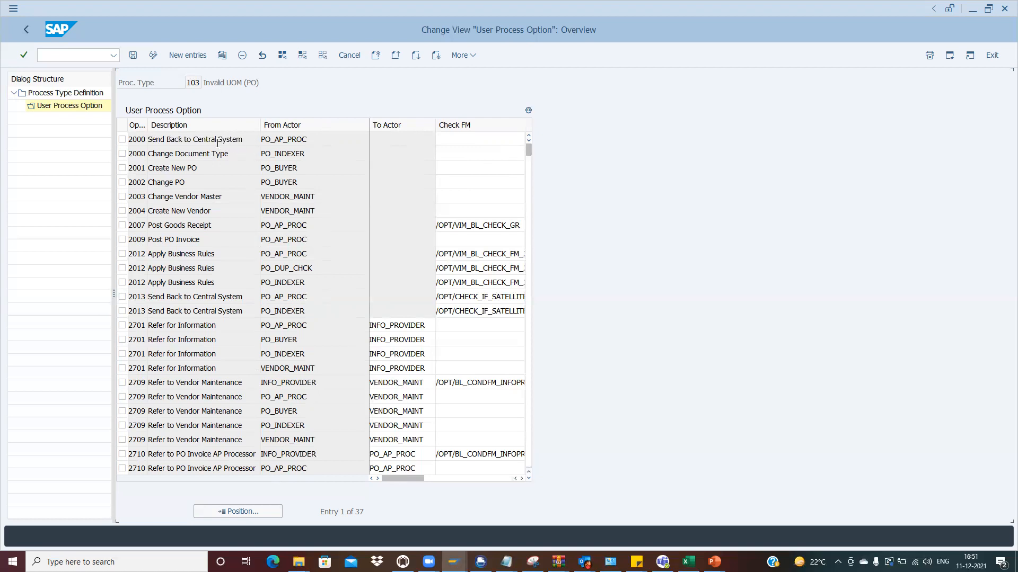
# Step: Exit the process type maintenance without saving the changes and reopen Maintain Process Types
pyautogui.click(28, 30)
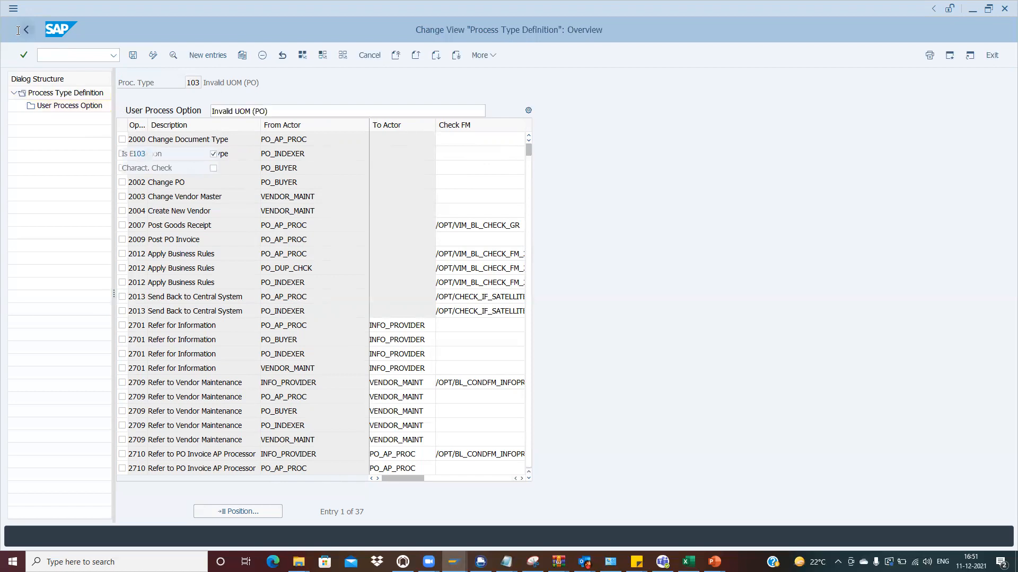
pyautogui.click(25, 30)
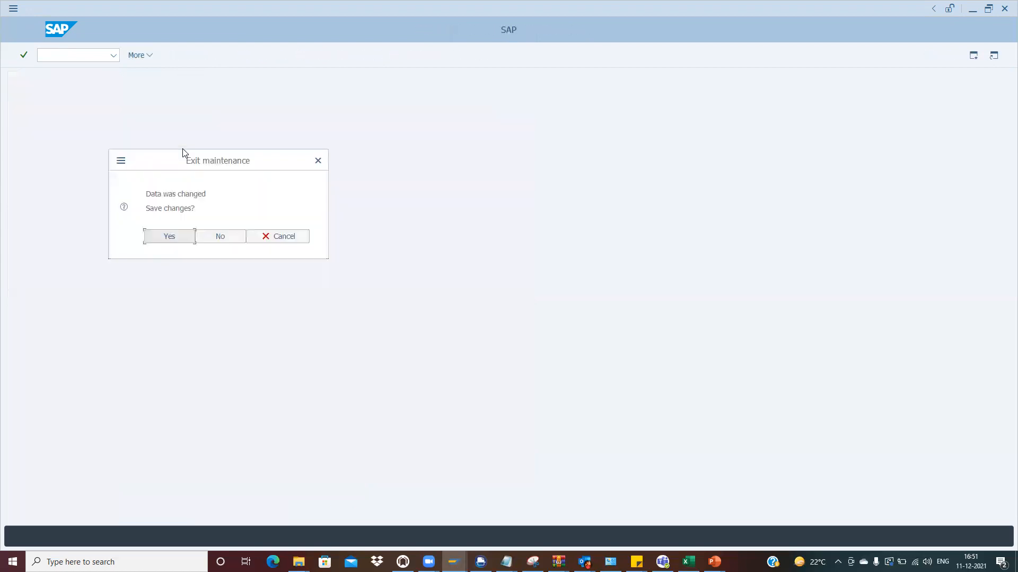
pyautogui.click(219, 237)
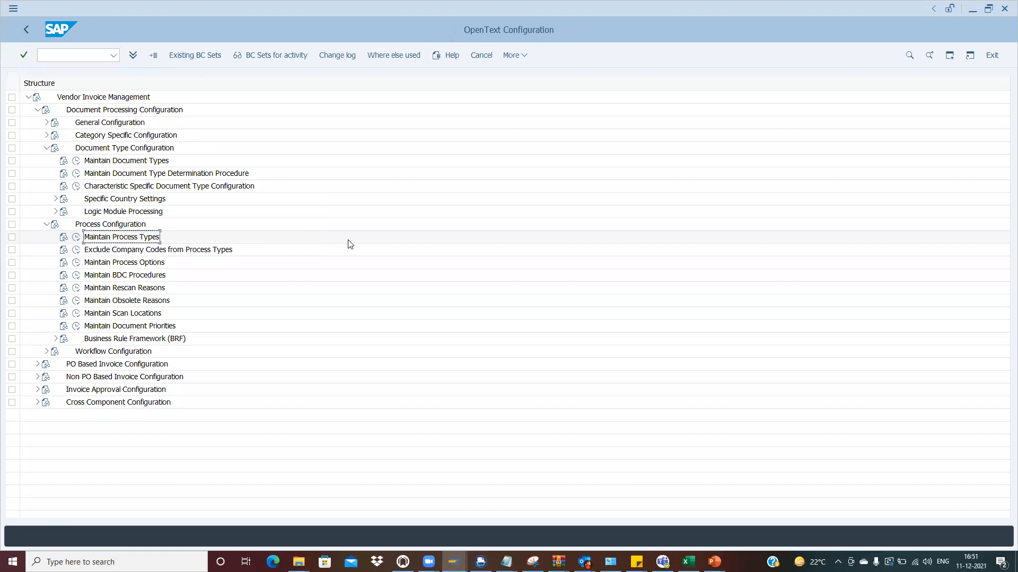
pyautogui.click(78, 239)
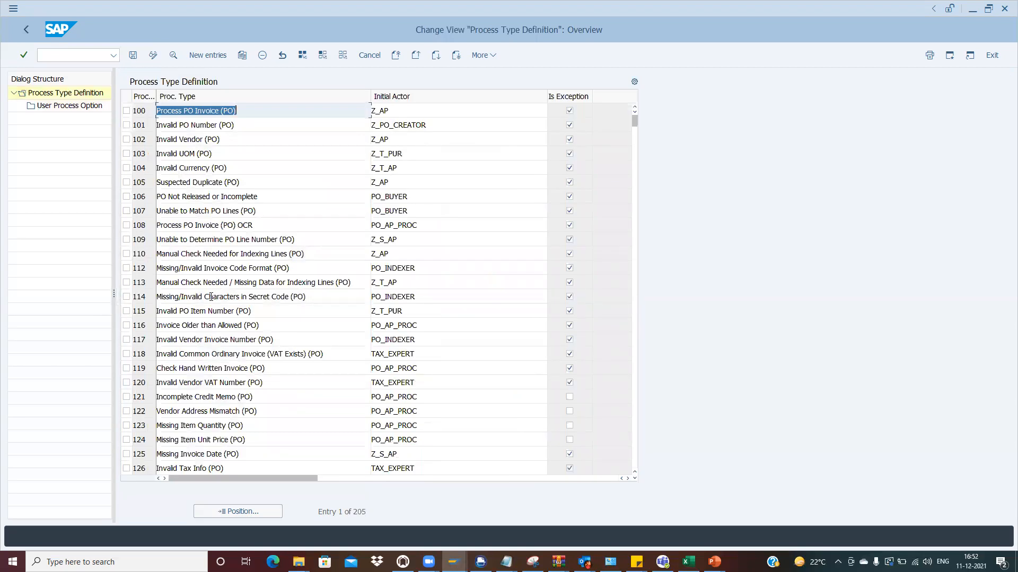
# Step: Check the initial actor of process type 105, Suspected Duplicate (PO), and examine its user process options
pyautogui.press('Tab')
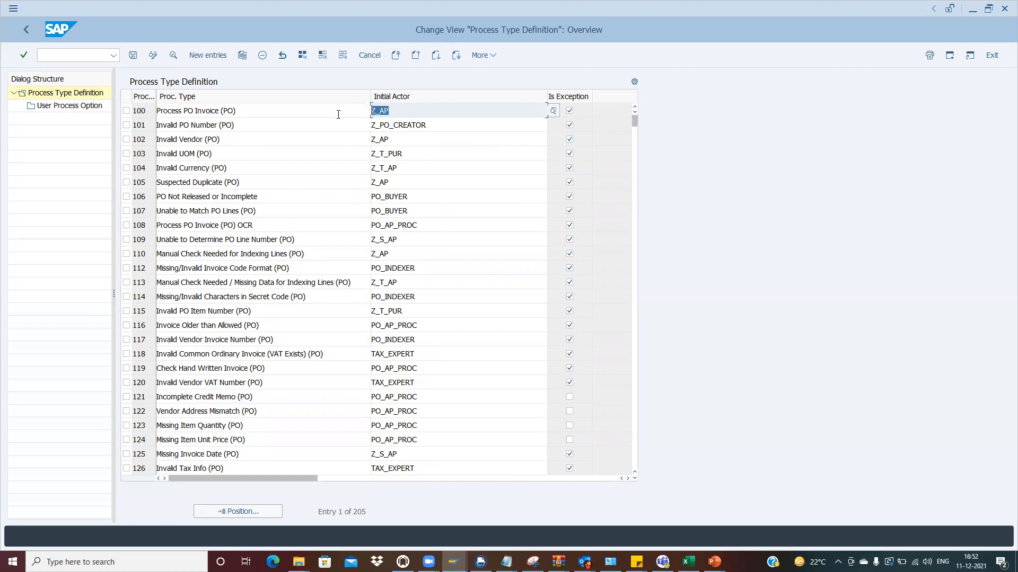
pyautogui.click(179, 184)
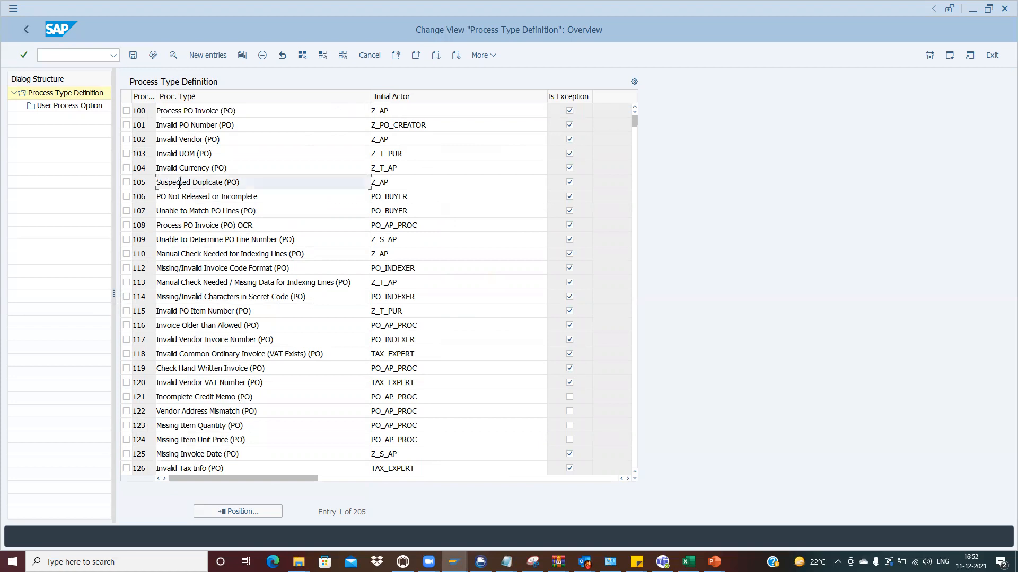
pyautogui.click(393, 186)
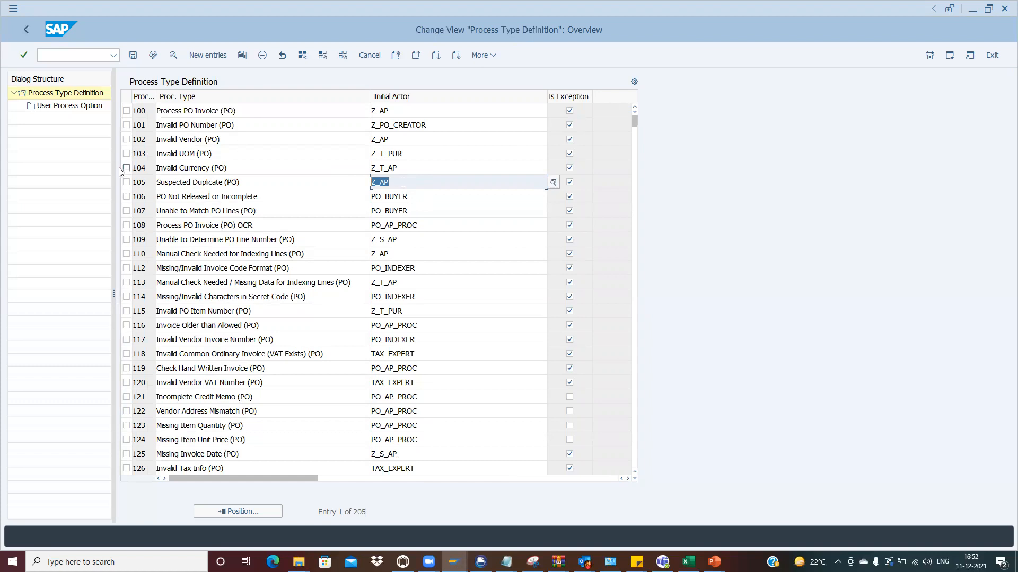
pyautogui.doubleClick(60, 109)
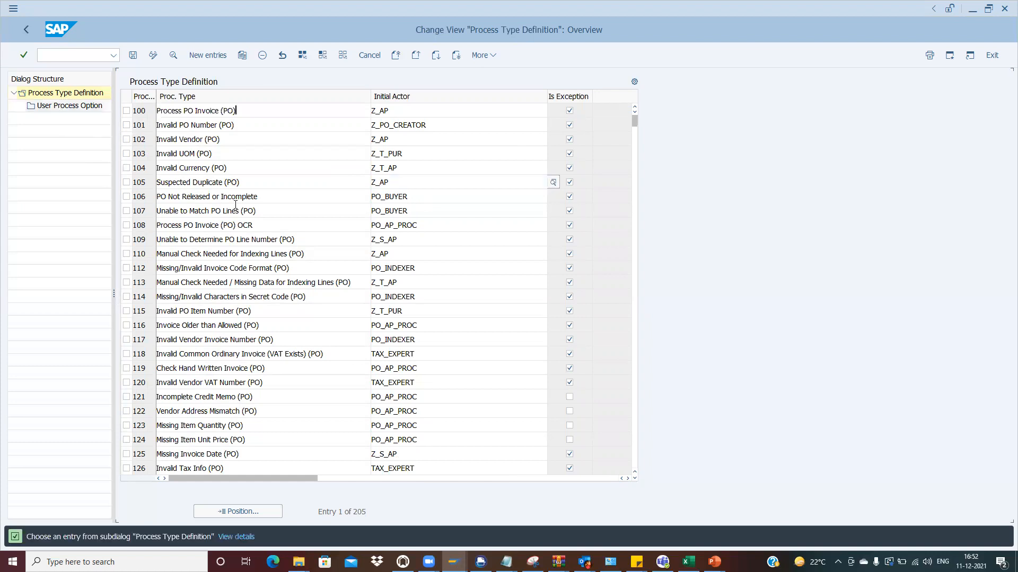
pyautogui.click(126, 182)
pyautogui.doubleClick(88, 109)
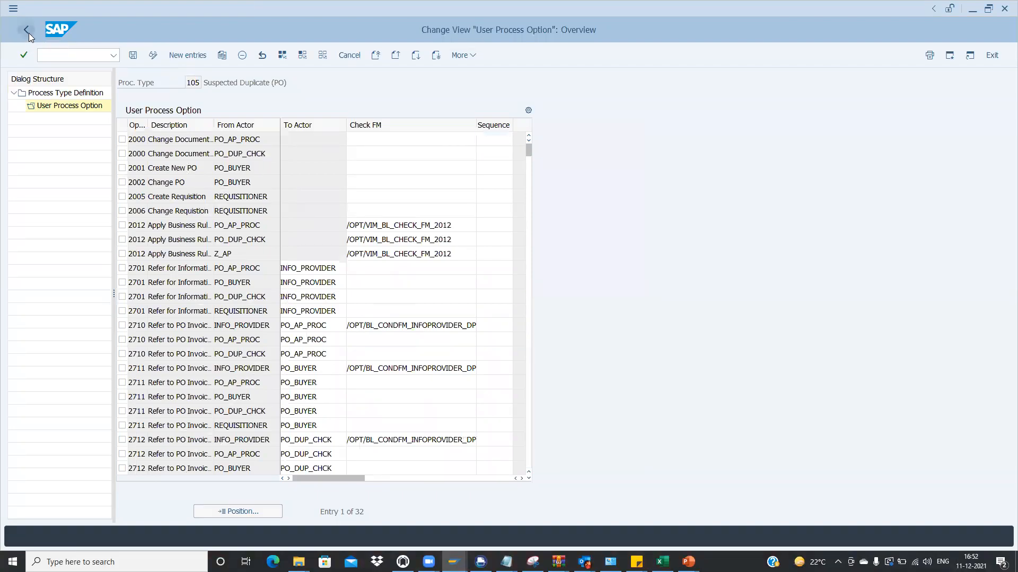
# Step: Leave the user process options and switch to the Administration of Process Types (Wait / Rerun) session
pyautogui.click(27, 31)
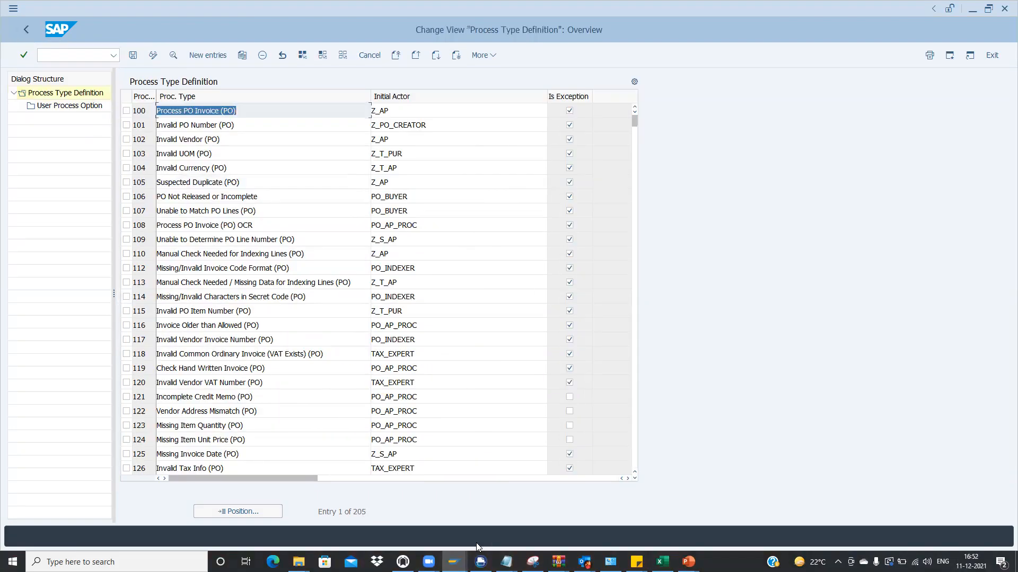
pyautogui.moveTo(453, 561)
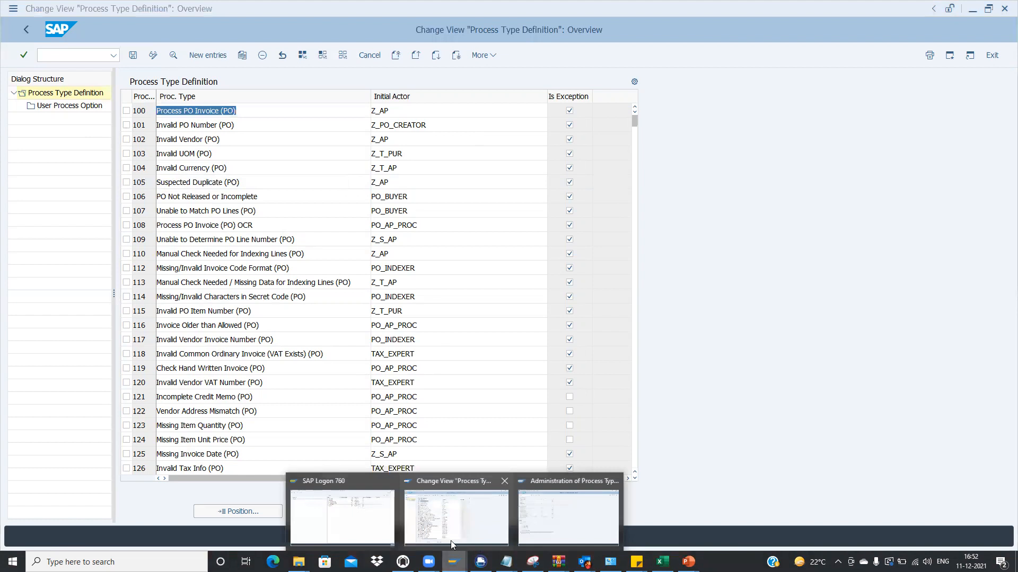
pyautogui.click(561, 519)
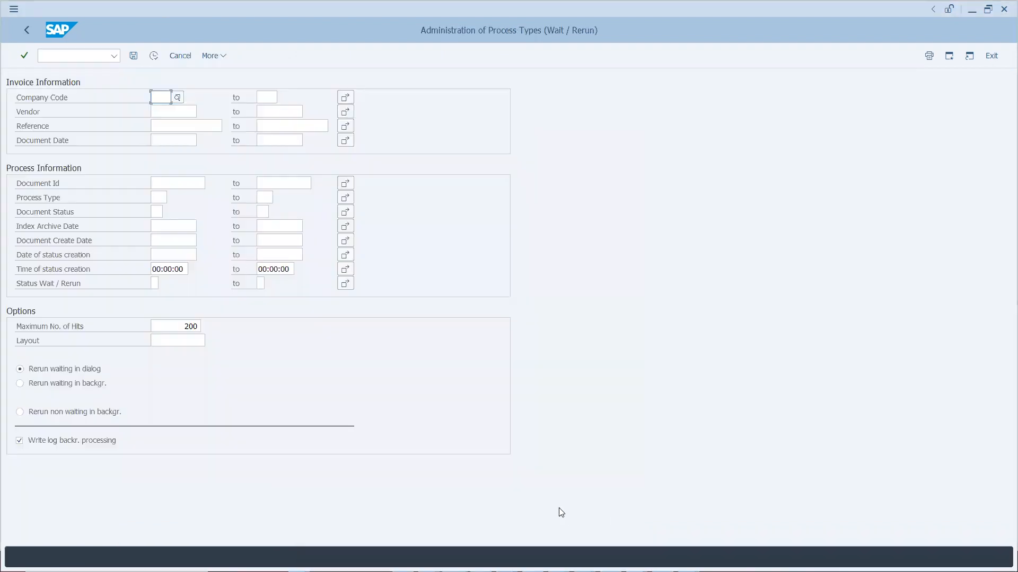
# Step: Open the VIM Workplace with transaction /n/opt/vim_wp, look at the approval screen of document 1000001, and return to the inbox
pyautogui.click(113, 58)
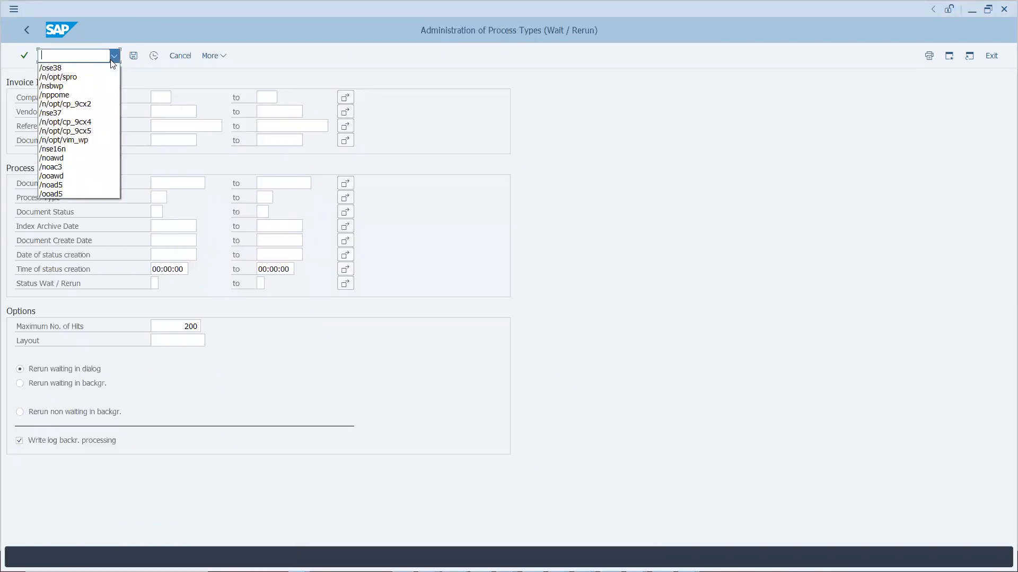
pyautogui.click(83, 140)
pyautogui.press('Return')
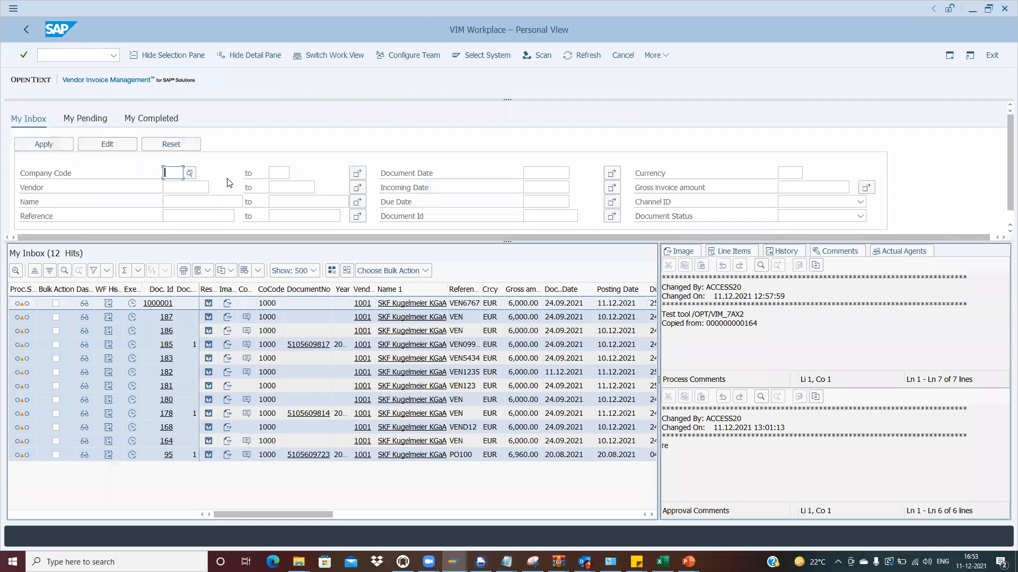
pyautogui.click(132, 310)
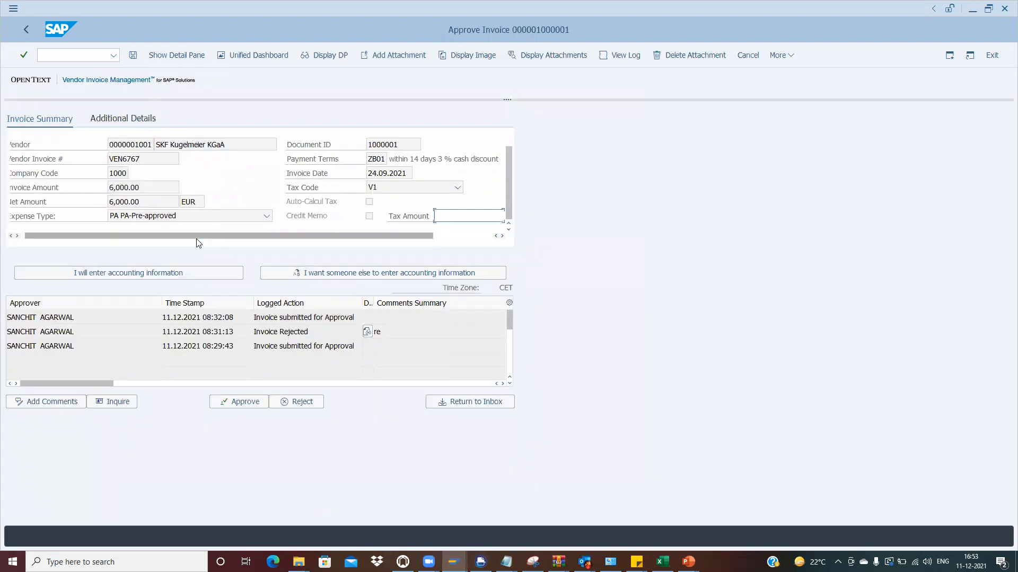
pyautogui.click(29, 35)
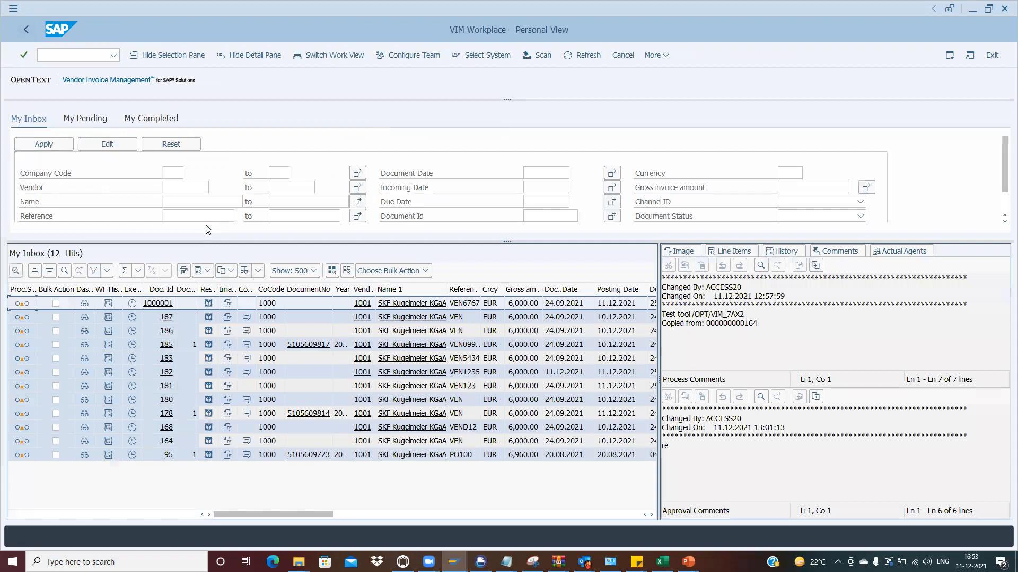
# Step: Switch the workplace to the All Users view and check the process options and exception of document 1000002
pyautogui.click(332, 55)
pyautogui.click(162, 222)
pyautogui.click(214, 270)
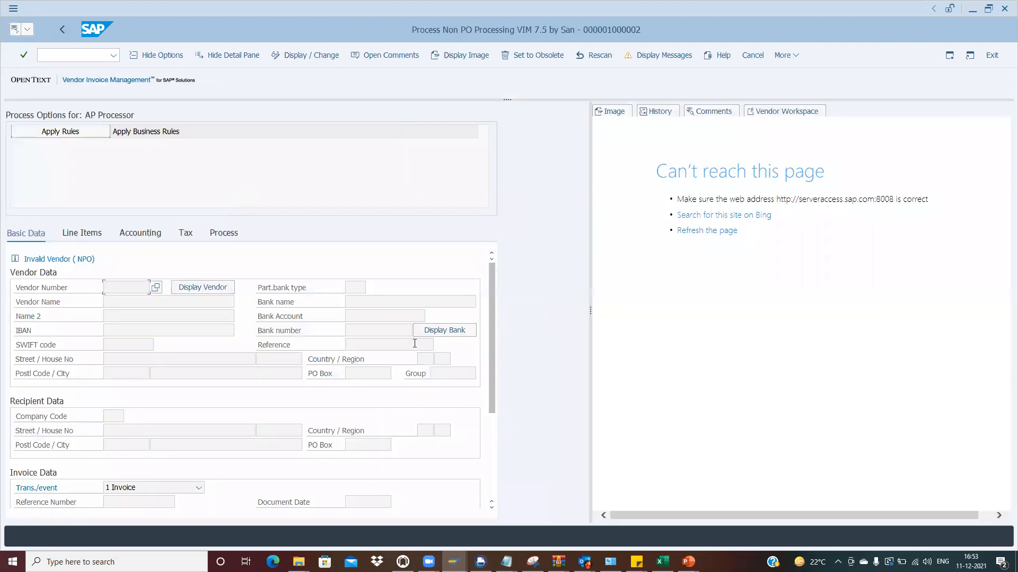
pyautogui.moveTo(491, 350); pyautogui.dragTo(486, 318)
pyautogui.click(32, 259)
pyautogui.moveTo(32, 258); pyautogui.dragTo(99, 249)
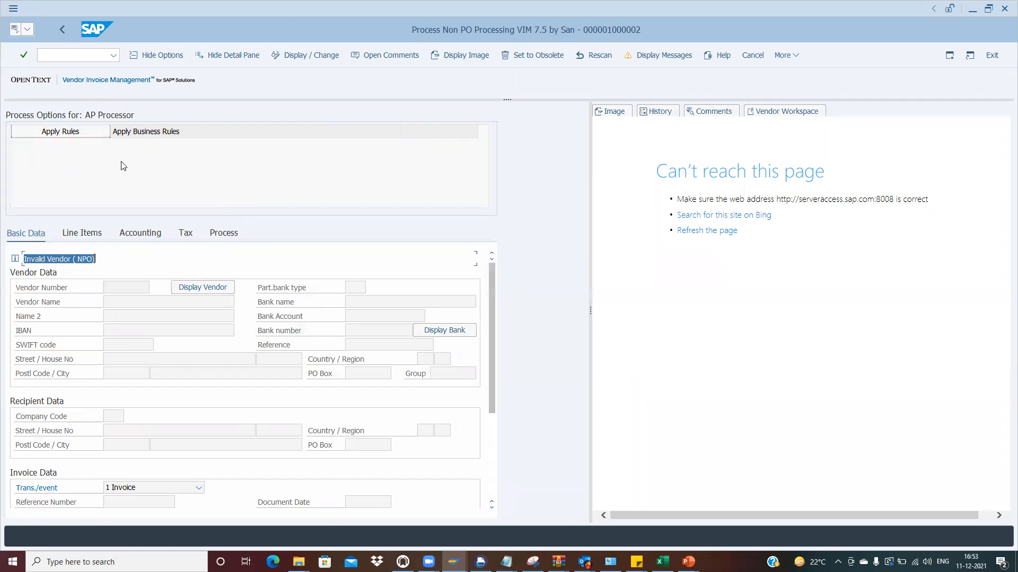
# Step: Switch to the process type maintenance session, select process type 201, Invalid Vendor (NPO), and check its initial actor
pyautogui.hotkey('alt', 'Tab')
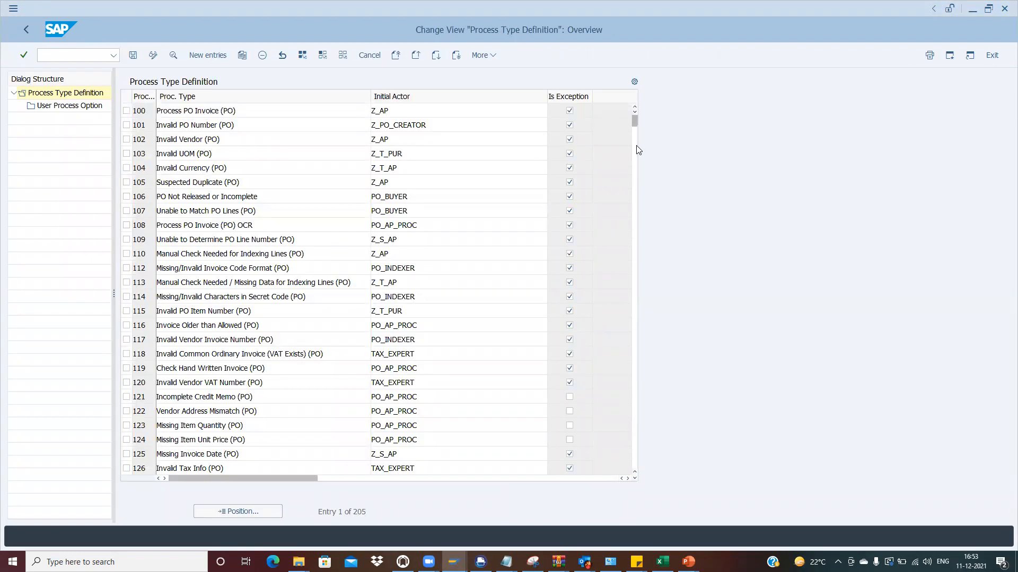
pyautogui.click(635, 159)
pyautogui.click(636, 220)
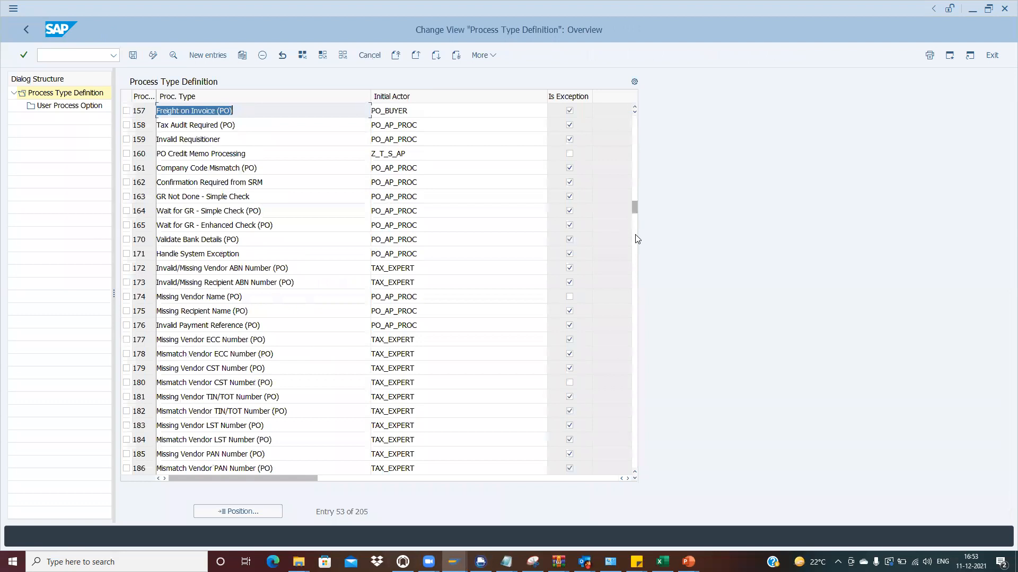
pyautogui.click(636, 239)
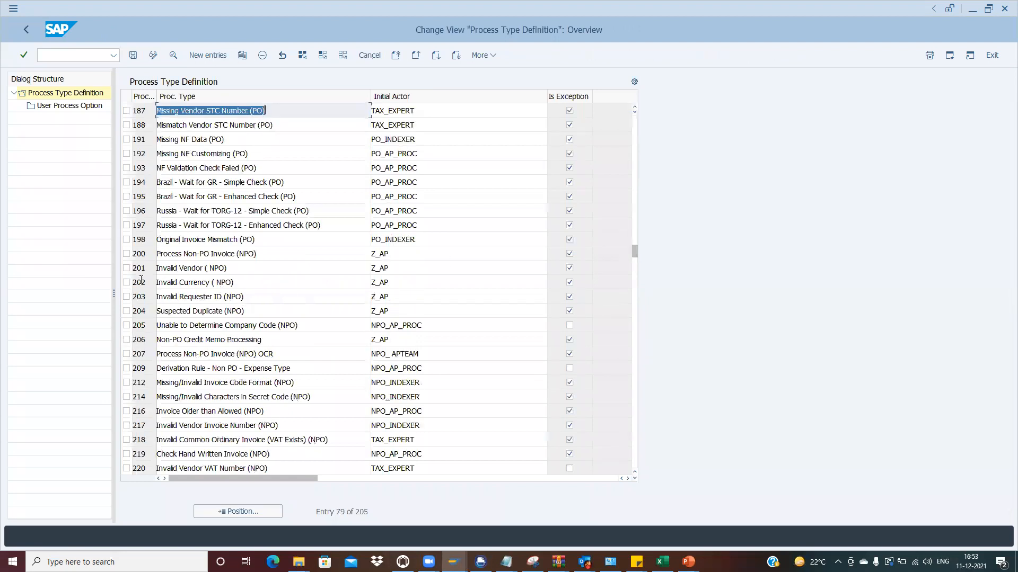
pyautogui.click(126, 269)
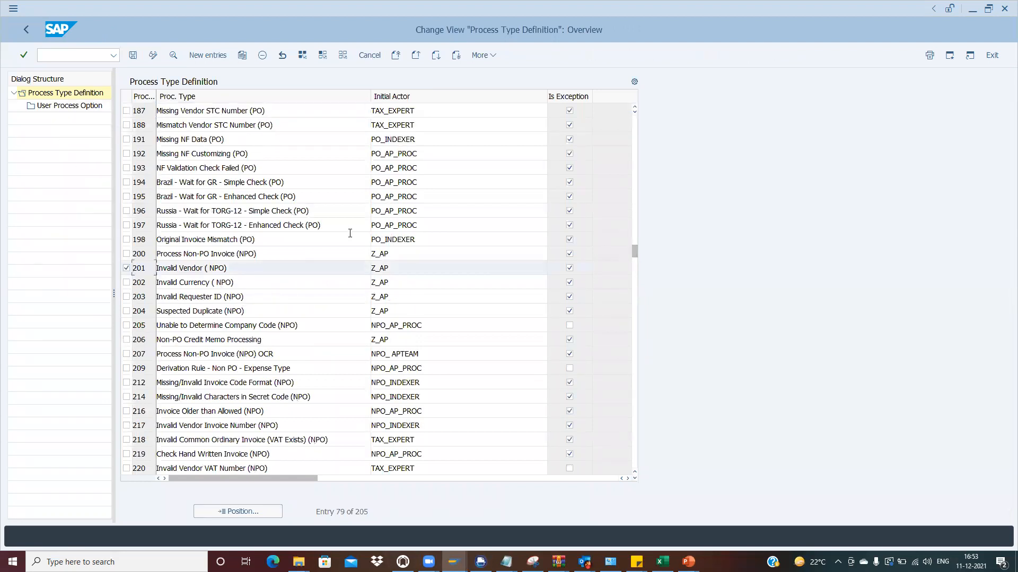
pyautogui.click(405, 268)
pyautogui.moveTo(405, 267); pyautogui.dragTo(371, 268)
# Step: Open the user process options of Invalid Vendor (NPO) and compare those for actor Z_AP with the options offered in the document
pyautogui.doubleClick(54, 106)
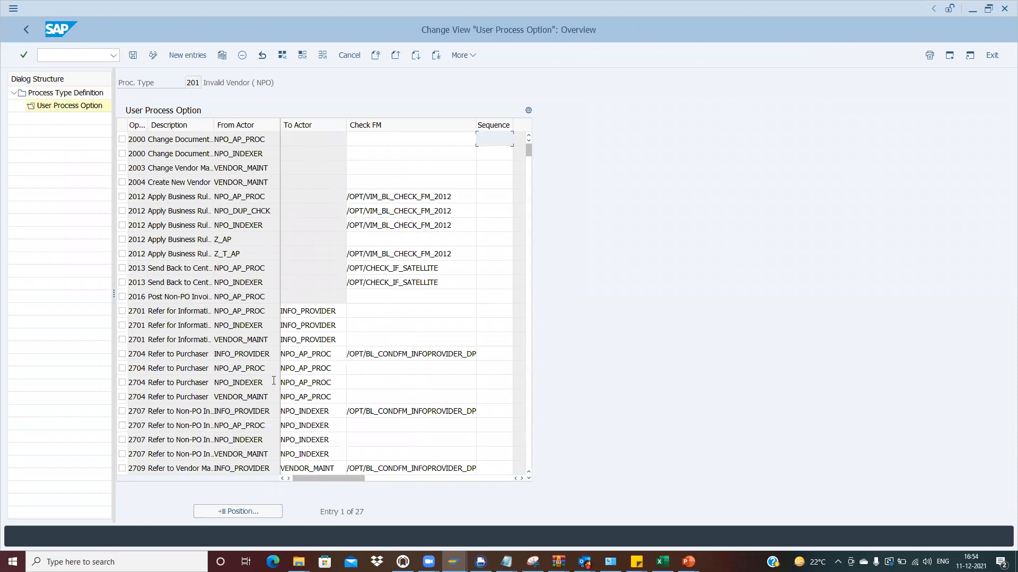
pyautogui.click(529, 201)
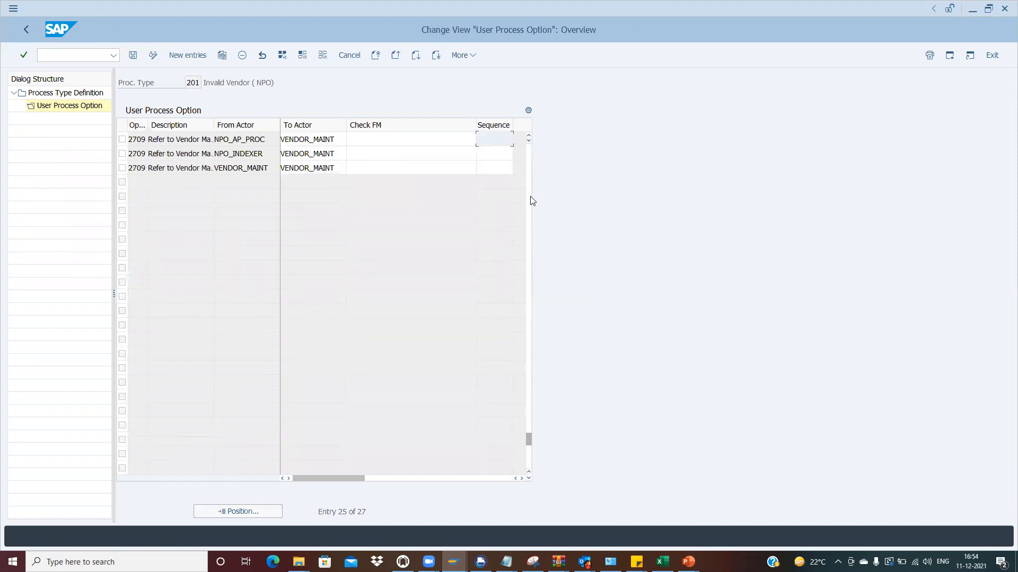
pyautogui.click(529, 137)
pyautogui.click(529, 137)
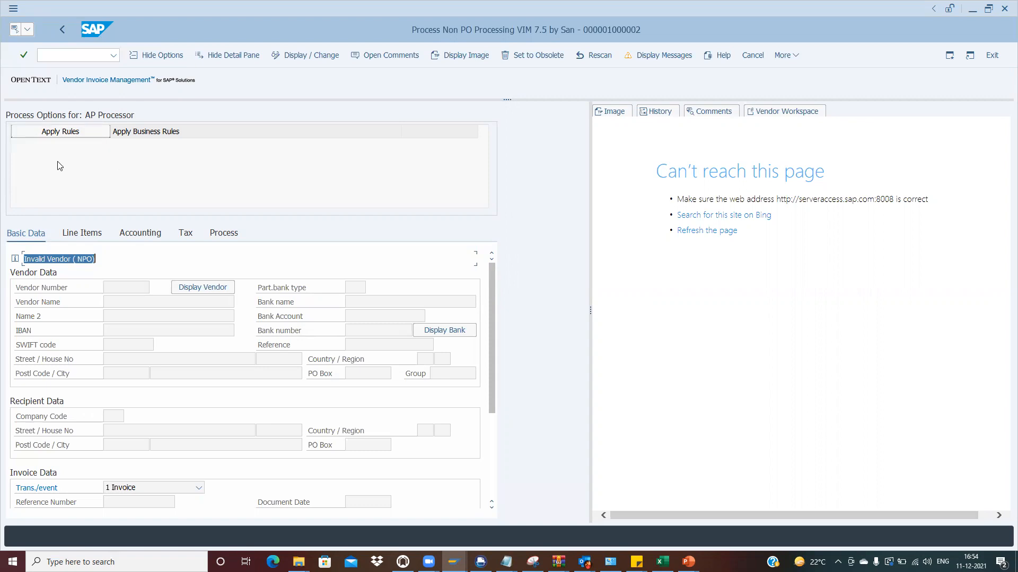
pyautogui.click(89, 193)
pyautogui.hotkey('alt', 'Tab')
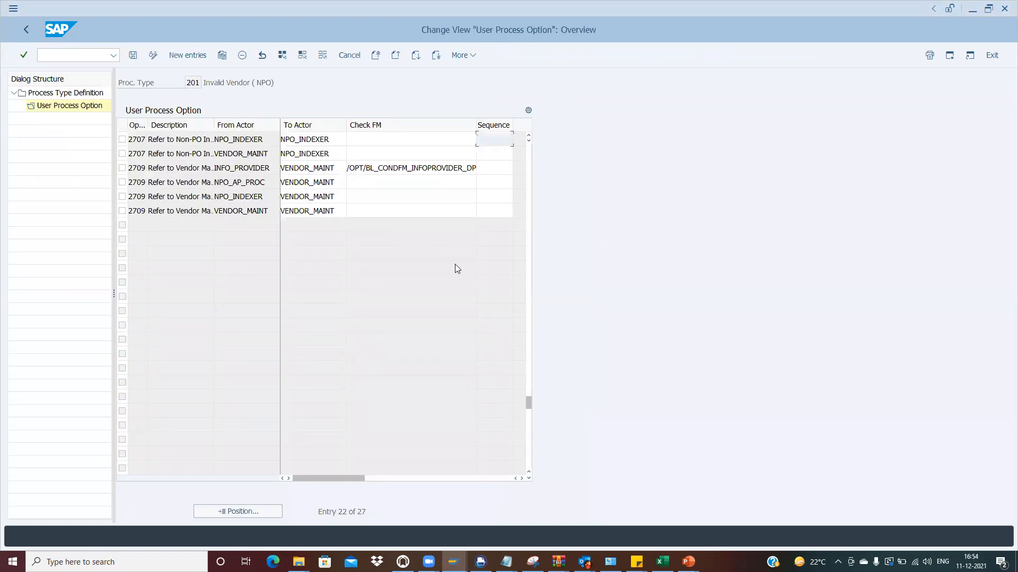
pyautogui.click(528, 201)
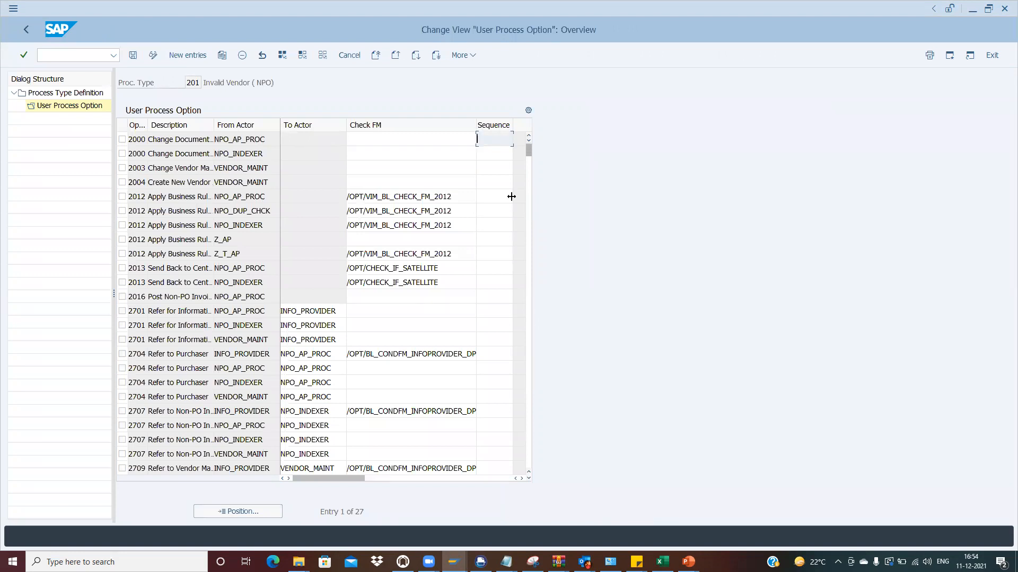
pyautogui.click(177, 239)
pyautogui.moveTo(240, 239); pyautogui.dragTo(186, 246)
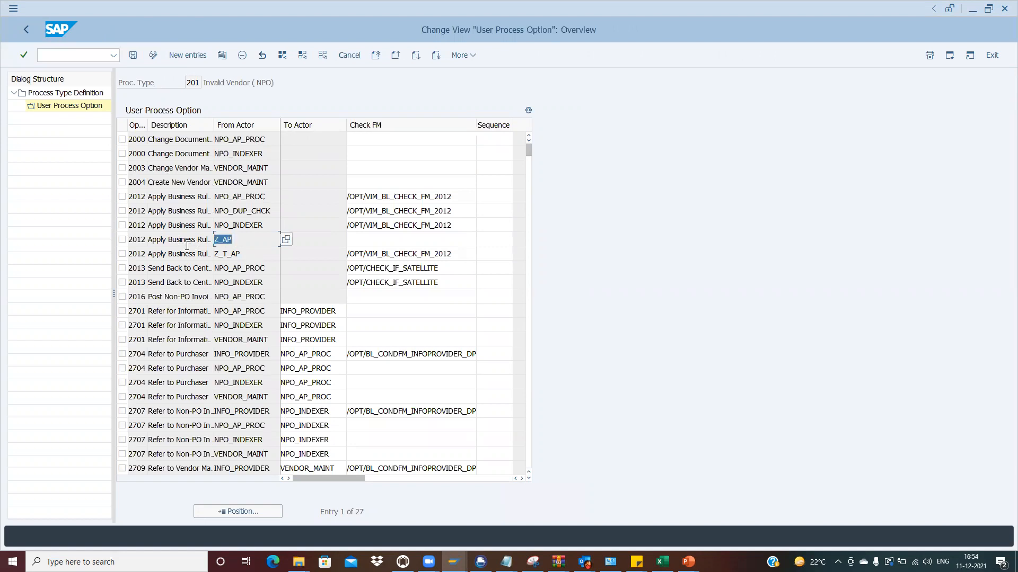
# Step: Go back to the process type definitions, recheck the initial actor of process type 201, and reopen its user process options
pyautogui.click(59, 94)
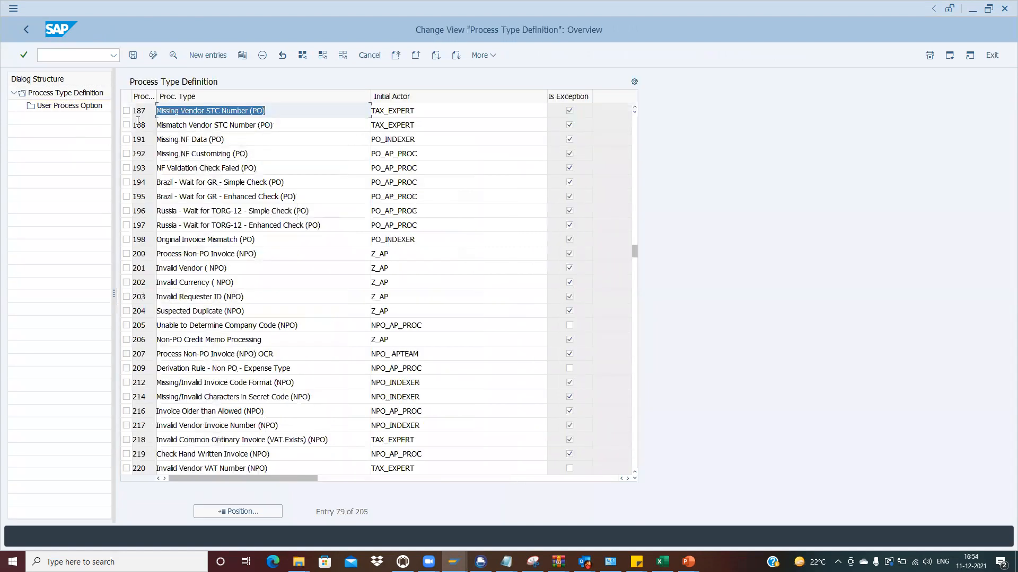
pyautogui.click(126, 269)
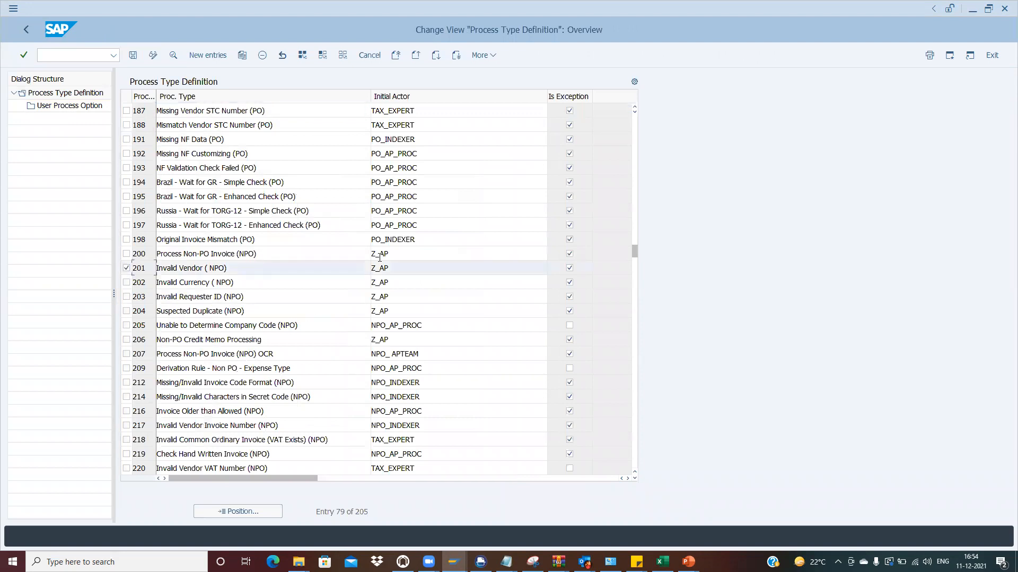
pyautogui.moveTo(416, 268); pyautogui.dragTo(371, 268)
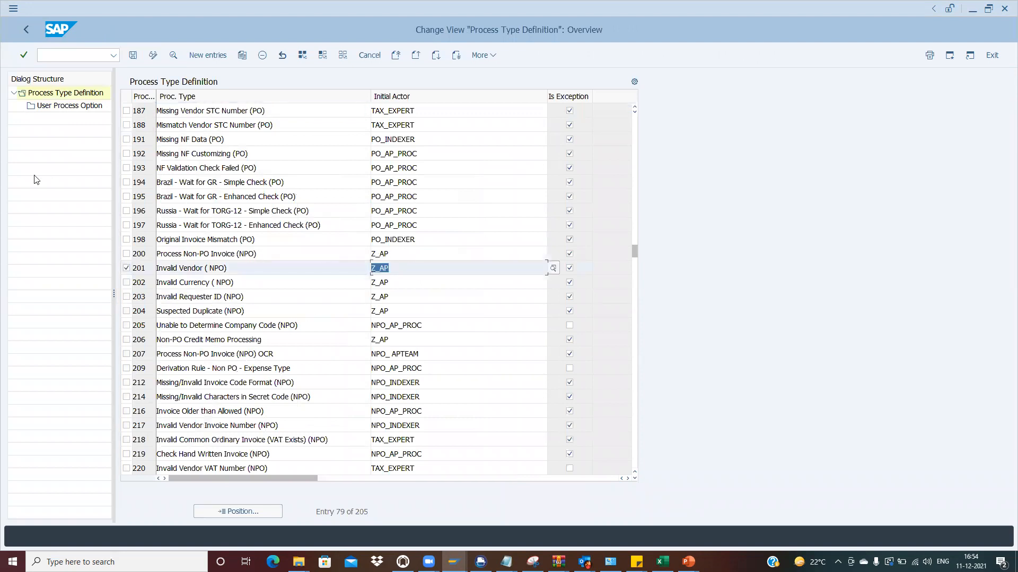
pyautogui.doubleClick(76, 108)
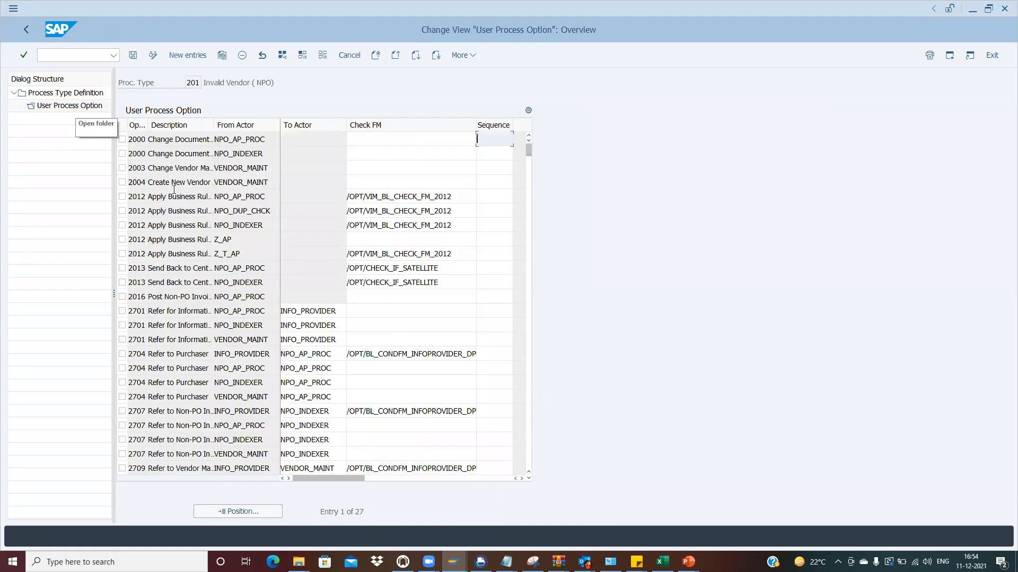
# Step: Examine the Apply Business Rules option for actor Z_AP and widen the Description column to show the full option names
pyautogui.press('F10')
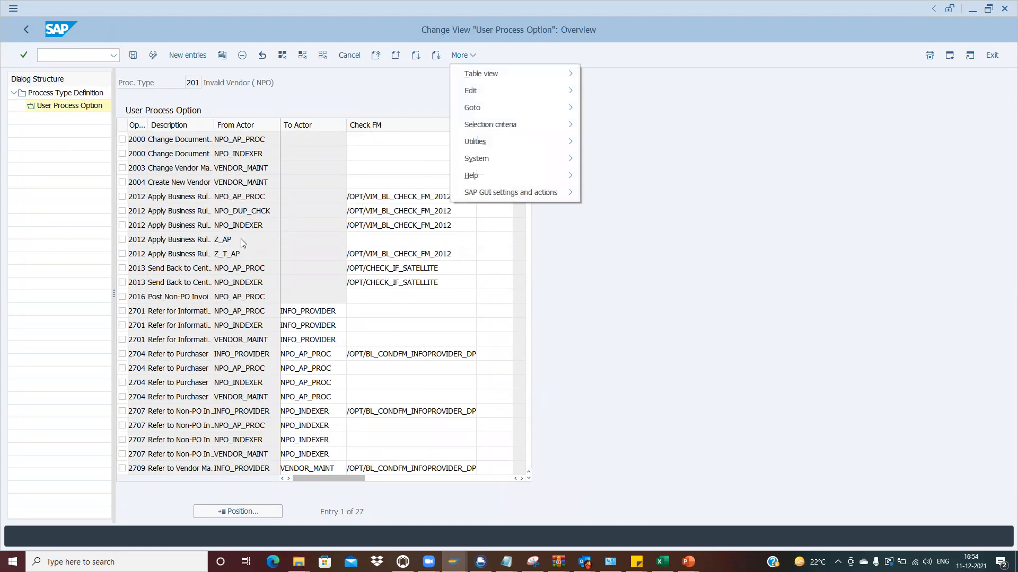
pyautogui.click(241, 239)
pyautogui.moveTo(241, 239); pyautogui.dragTo(202, 249)
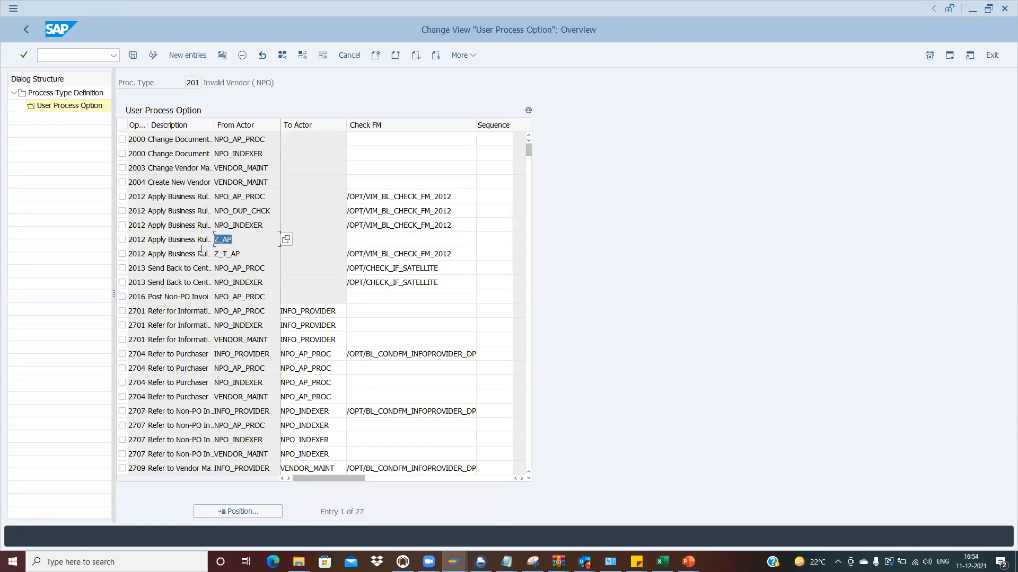
pyautogui.click(186, 239)
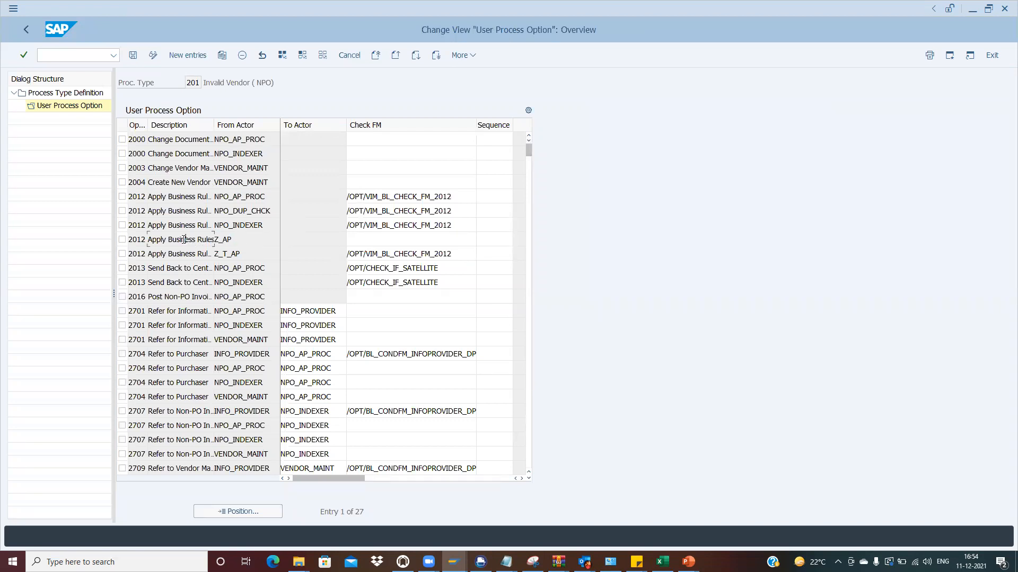
pyautogui.click(137, 241)
pyautogui.click(259, 243)
pyautogui.moveTo(214, 127); pyautogui.dragTo(253, 140)
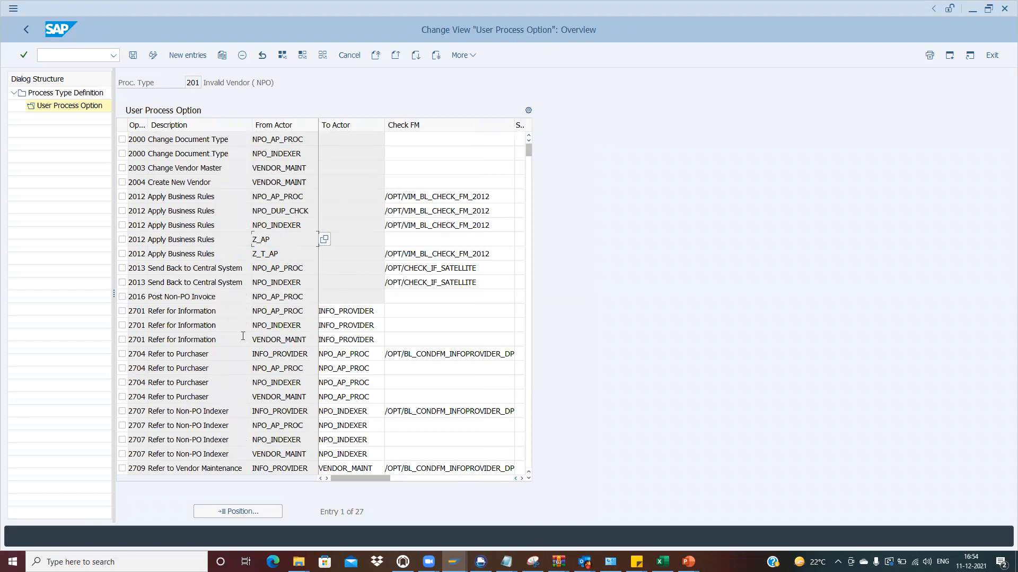
# Step: Copy the 2701 Refer for Information option of NPO_AP_PROC to a new entry with From Actor Z_AP
pyautogui.click(122, 311)
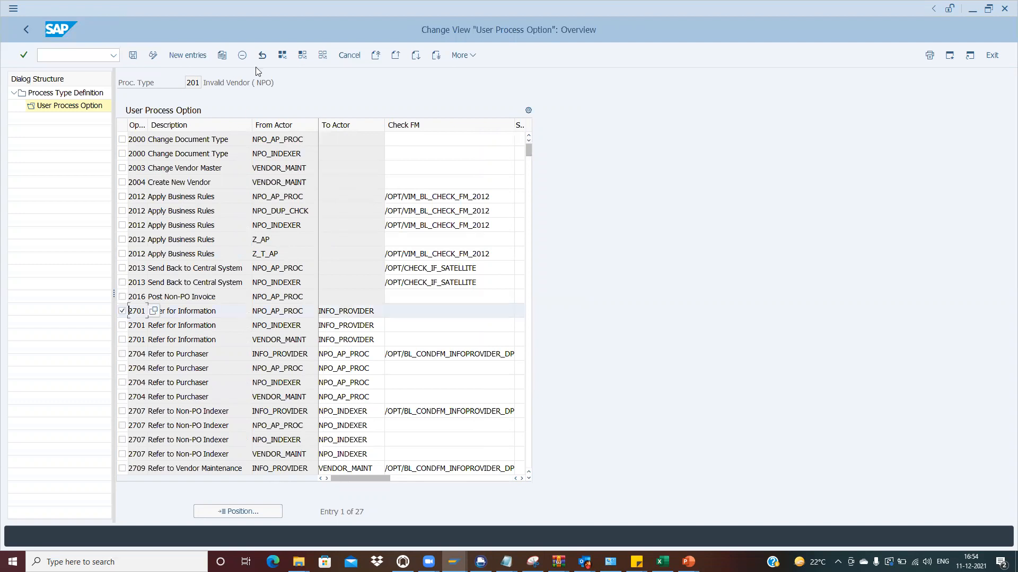
pyautogui.click(222, 56)
pyautogui.press('Tab')
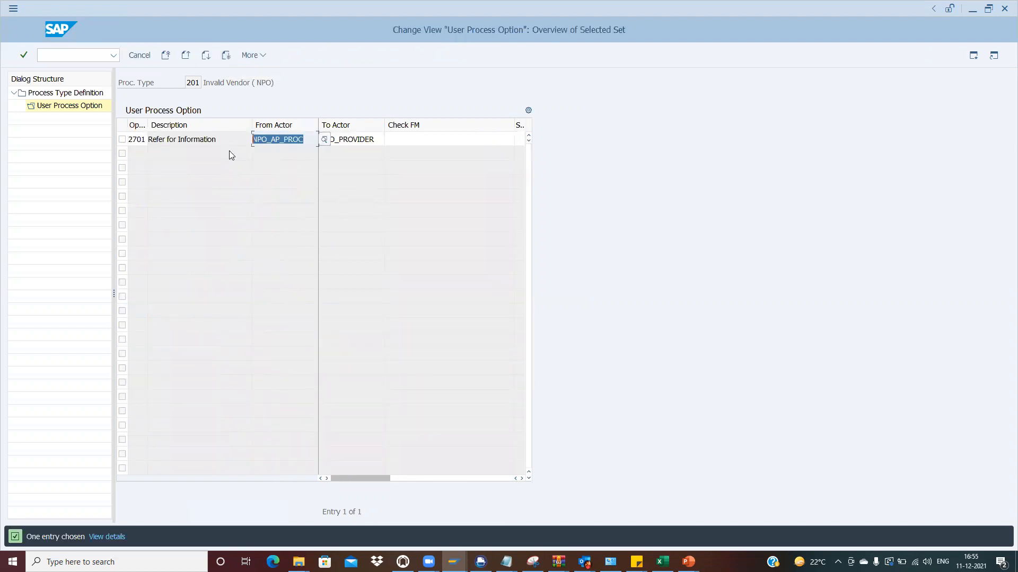
pyautogui.write('Z_')
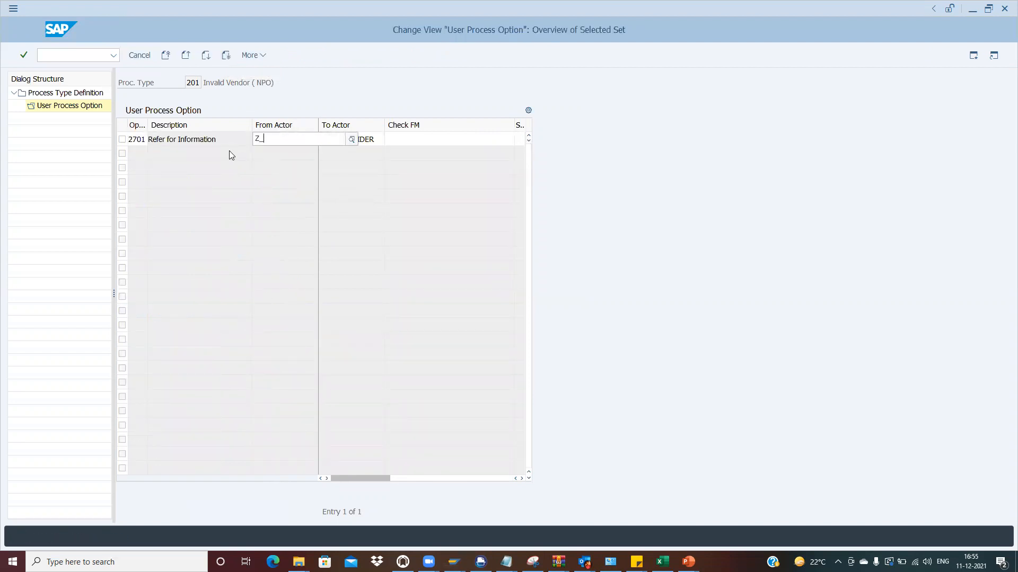
pyautogui.write('AP')
pyautogui.press('Return')
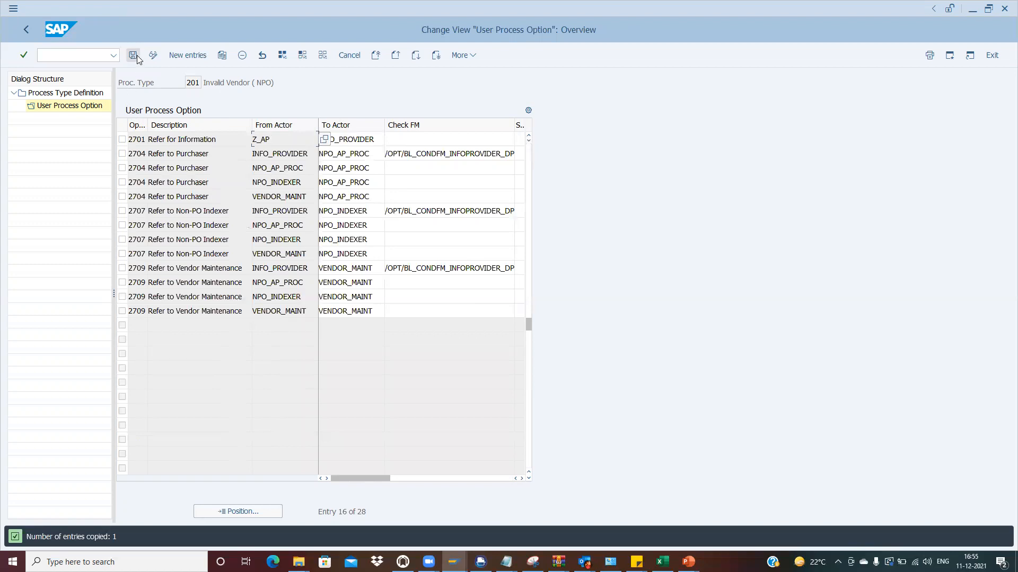
# Step: Check the description and To Actor of the copied Refer for Information entry, then save it in customizing request DEVK900631
pyautogui.click(216, 142)
pyautogui.click(358, 139)
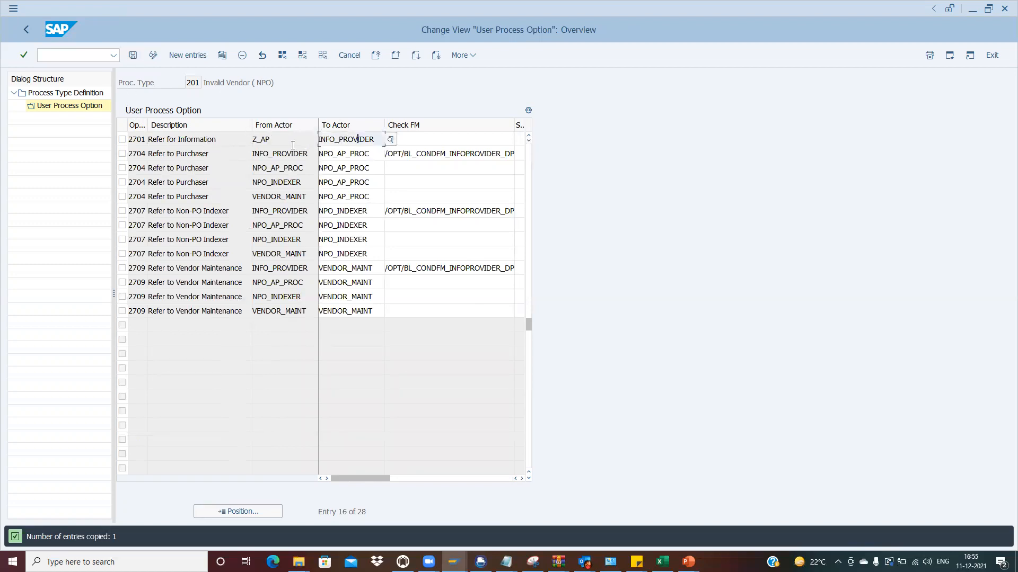
pyautogui.click(133, 55)
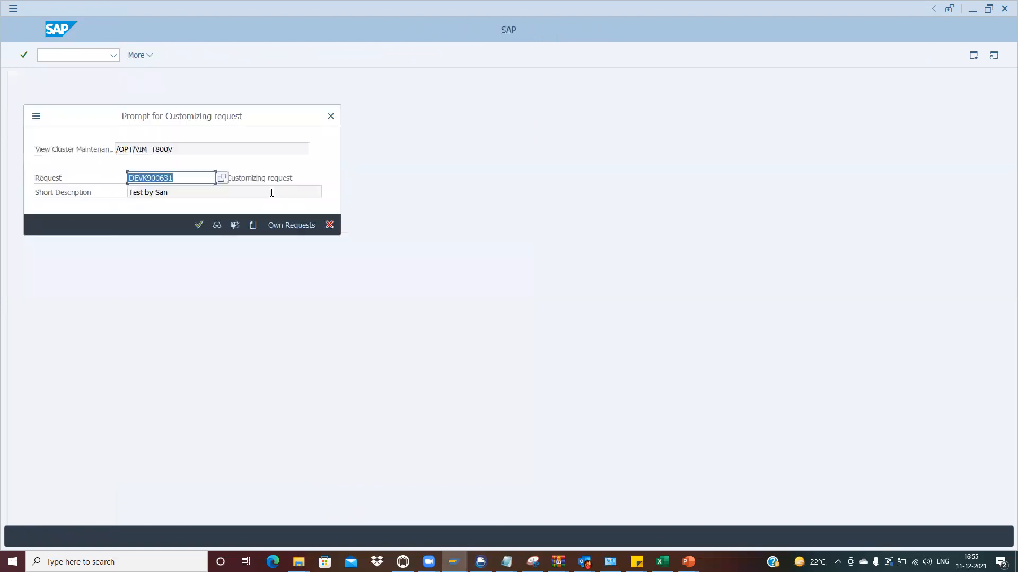
pyautogui.click(199, 225)
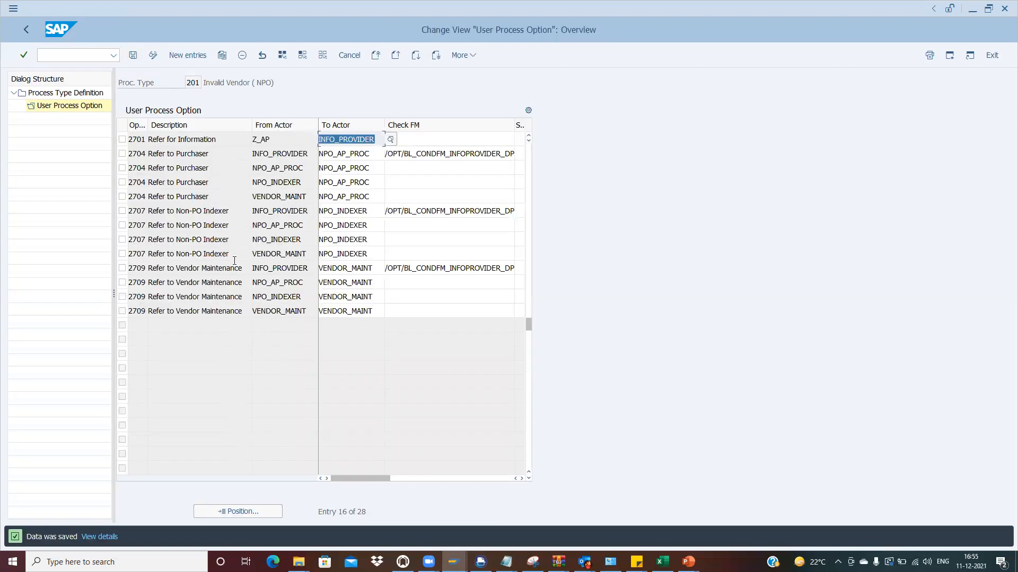
# Step: Return to the invoice session and reopen document 1000002 from the All Inbox list to check its process options
pyautogui.press('super+Tab')
pyautogui.press('Return')
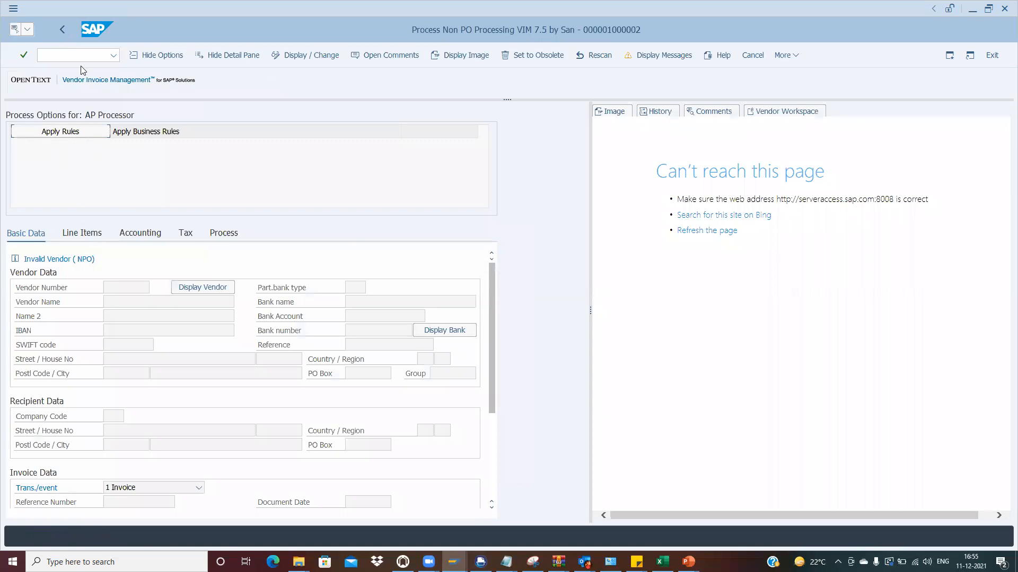
pyautogui.click(58, 33)
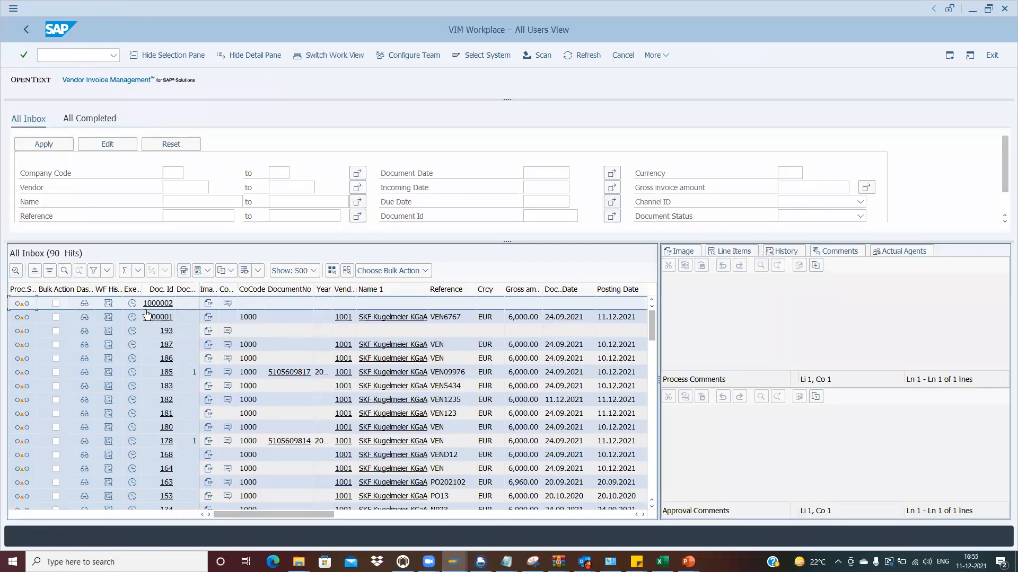
pyautogui.click(132, 307)
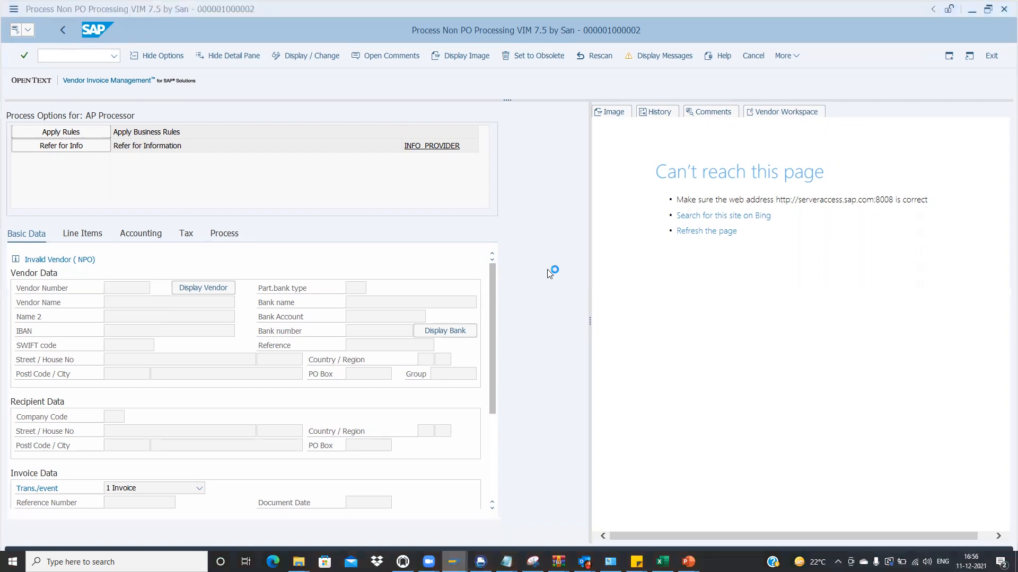
# Step: Switch back to the session with the user process options of Invalid Vendor (NPO)
pyautogui.hotkey('alt', 'Tab')
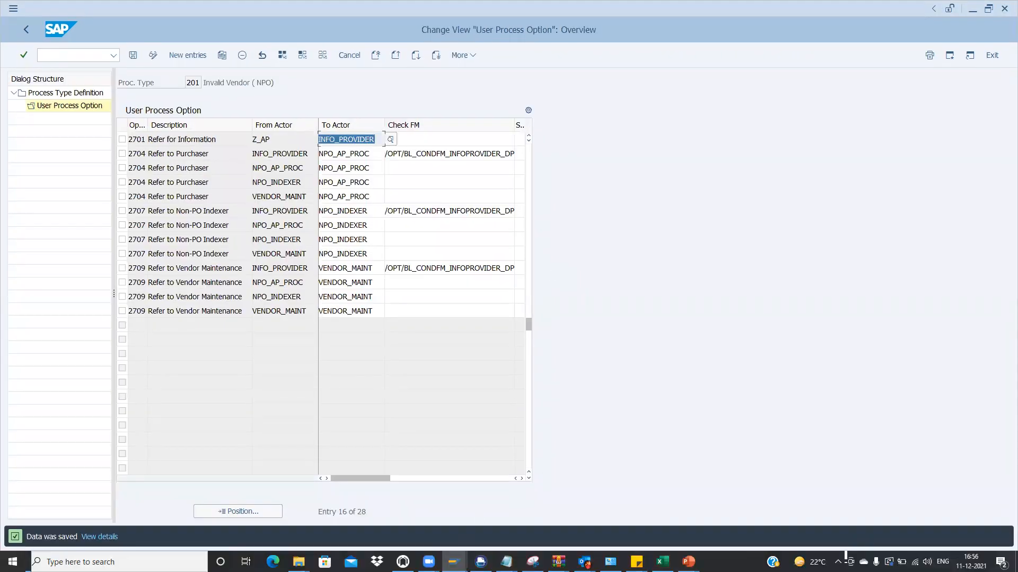
pyautogui.click(453, 562)
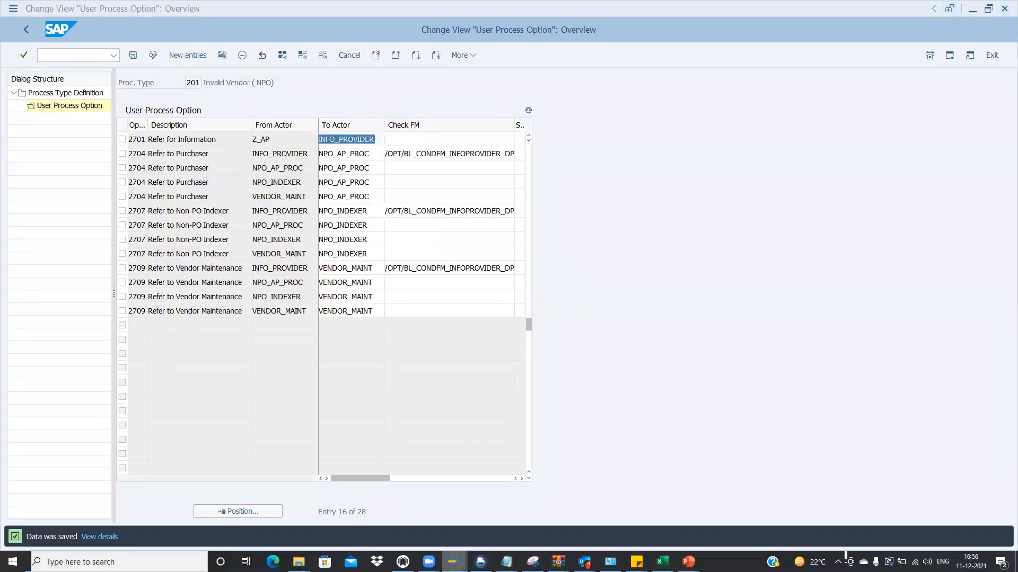
pyautogui.click(510, 286)
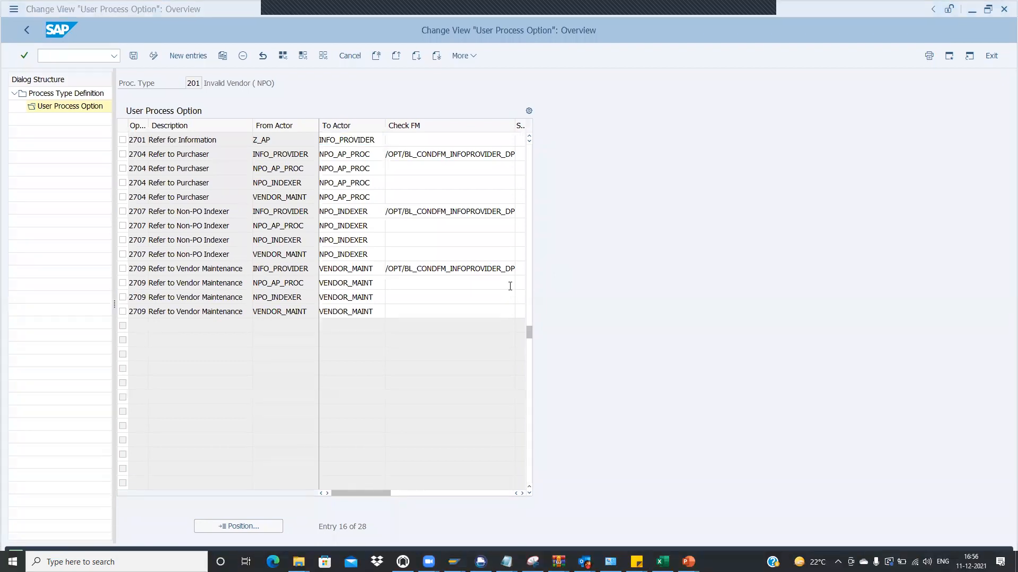